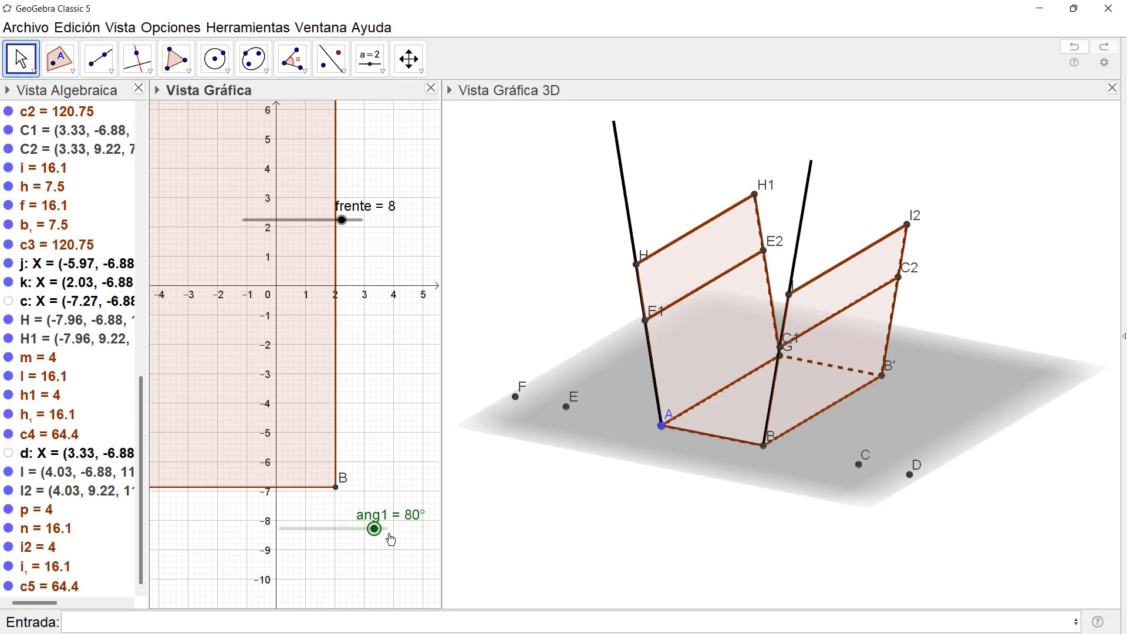
Step: Rotate upper flap c4 by ang1 about the axis through E1 in the EjeY direction, and lower the ang1 slider to 62°
click(699, 257)
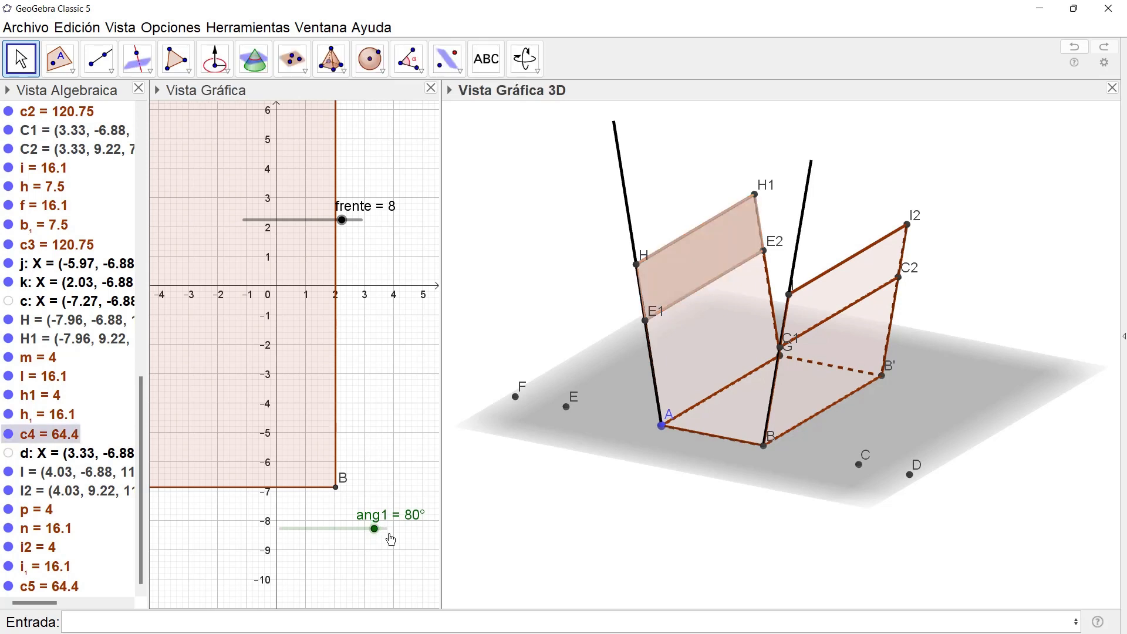
click(844, 285)
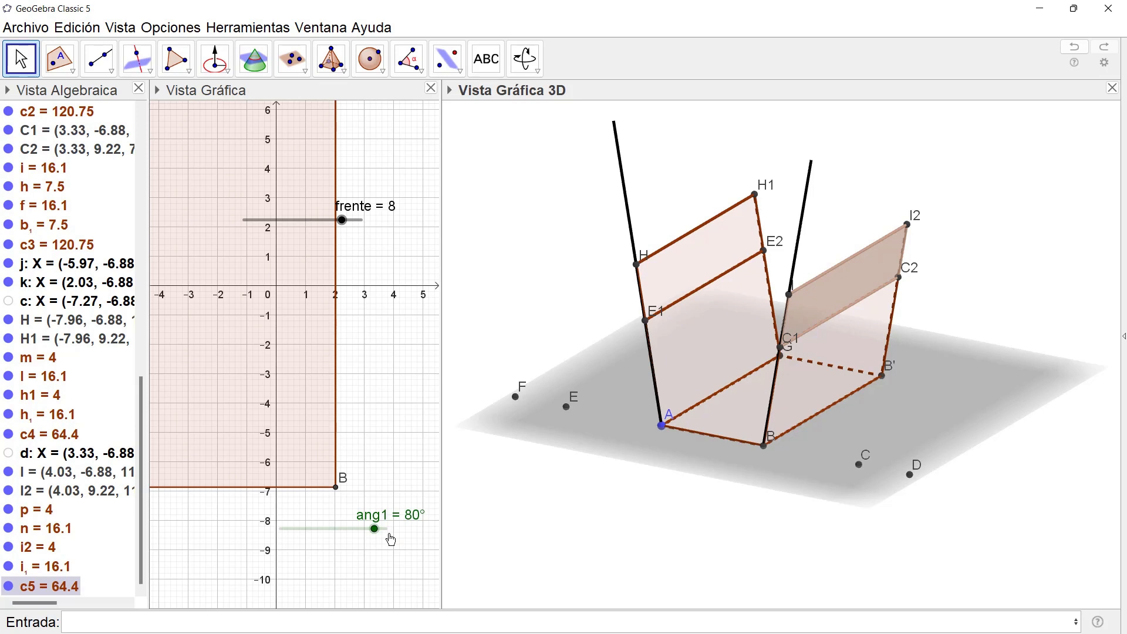
key(Return)
text(rota)
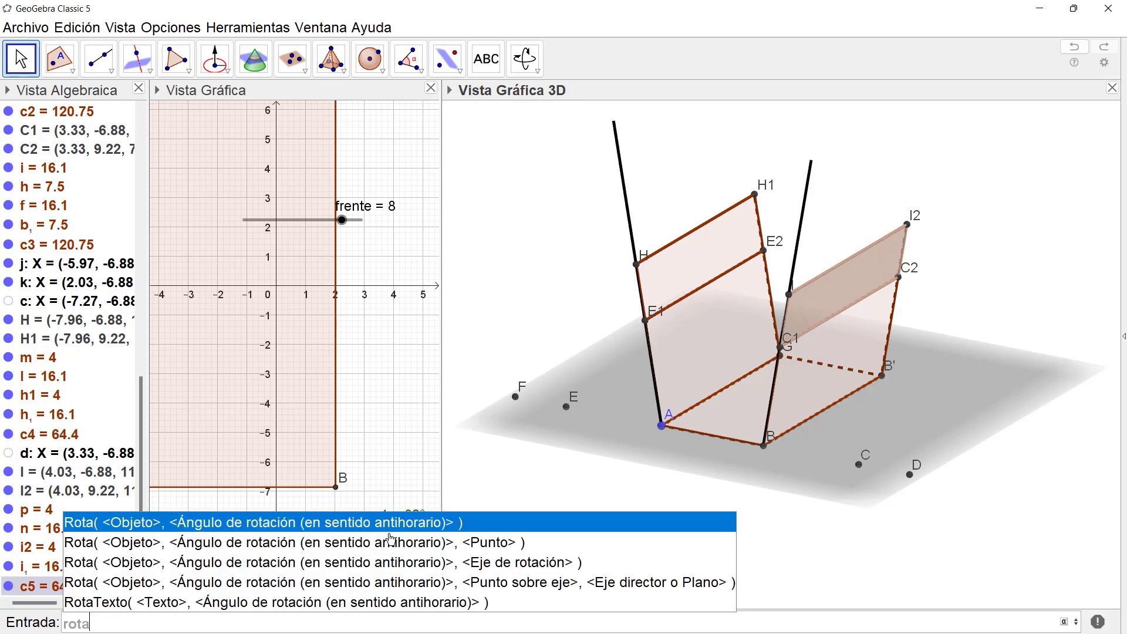
key(Down)
key(Down)
key(Down)
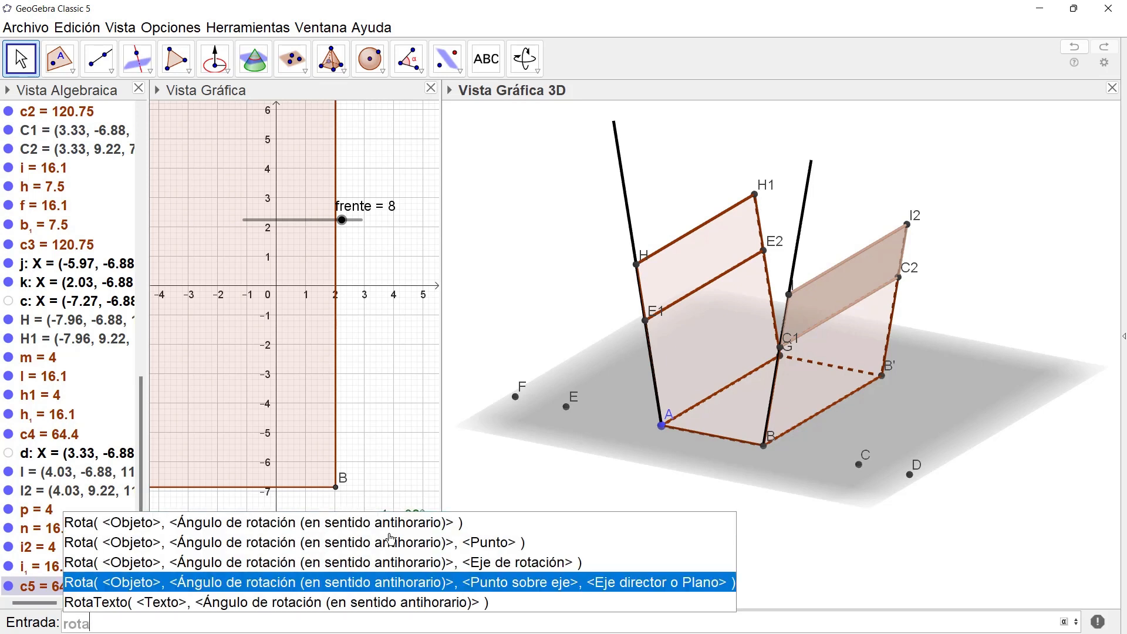
key(Return)
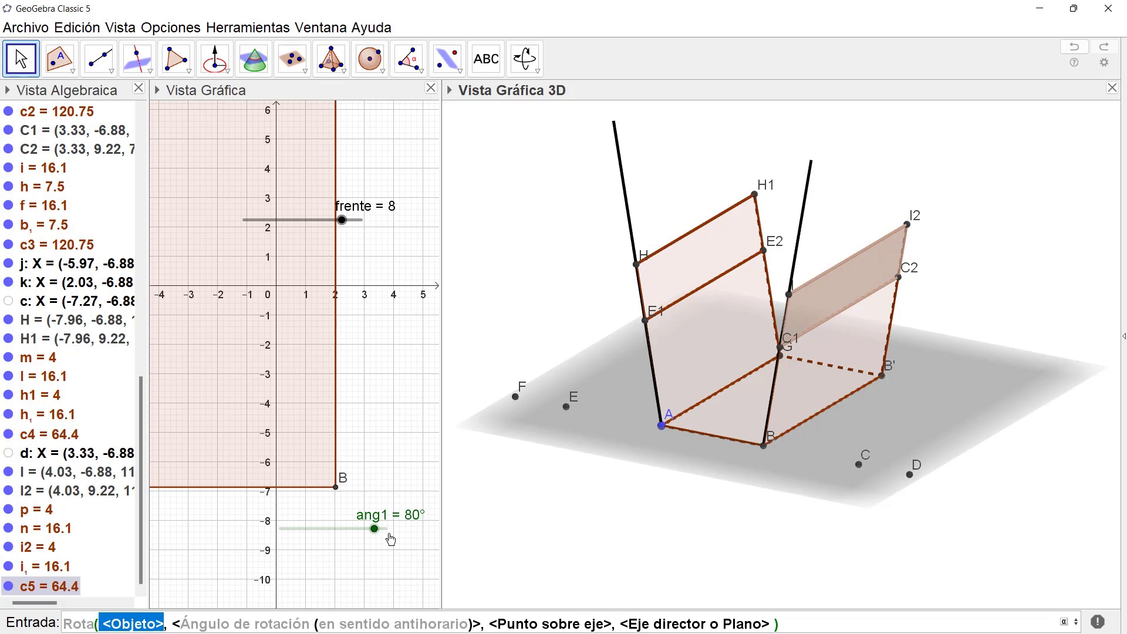
text(c4)
key(Tab)
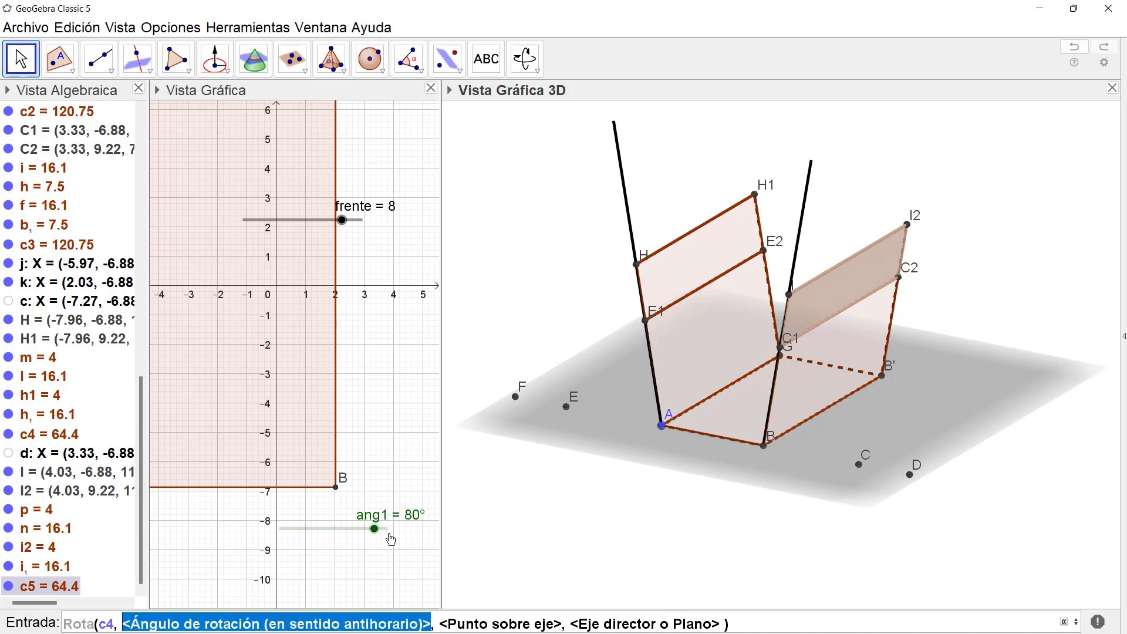
text(an)
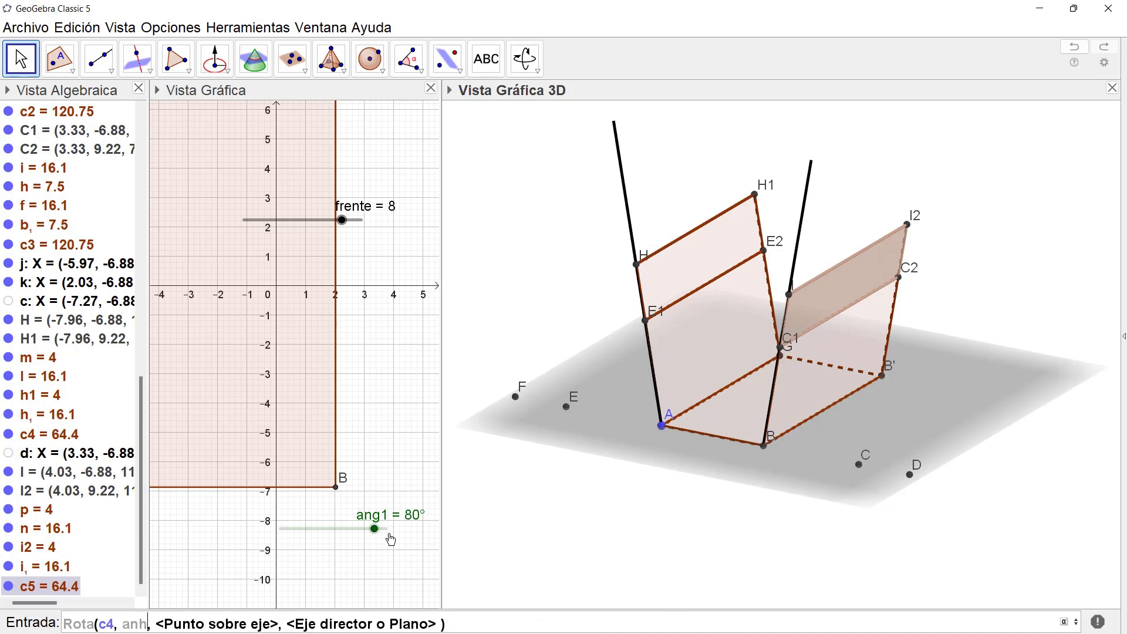
text(g1)
key(Tab)
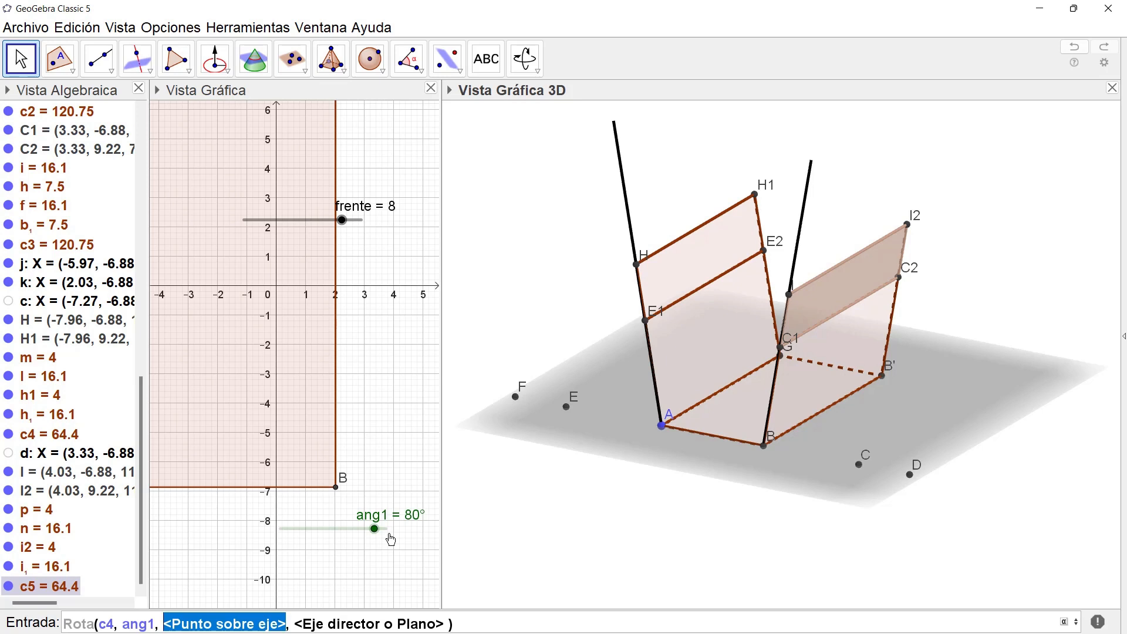
text(E1)
key(Tab)
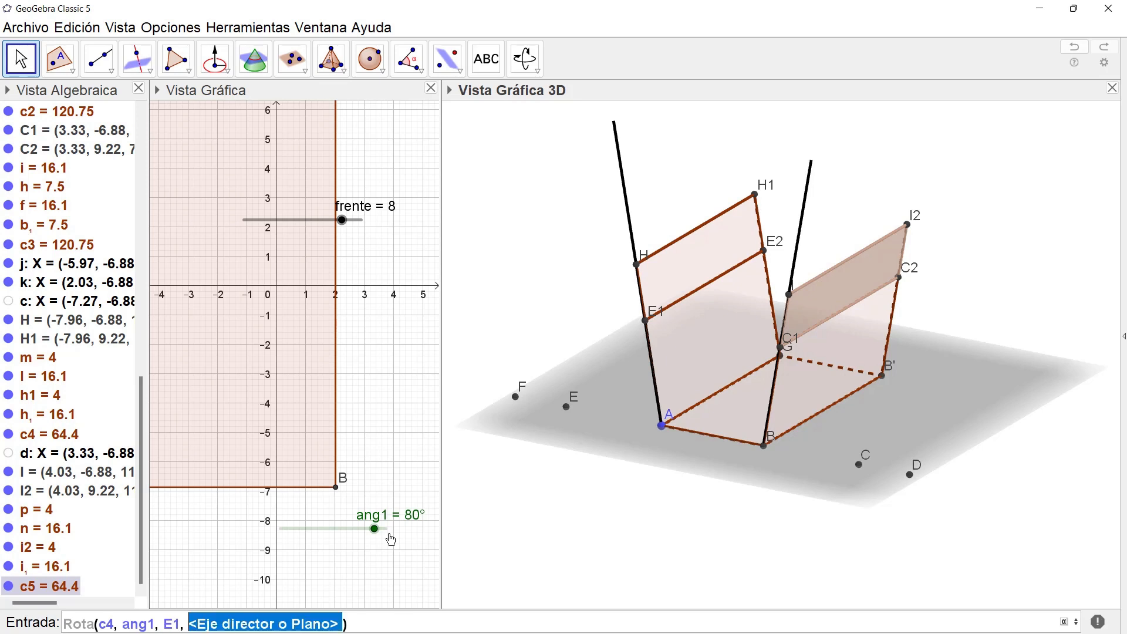
text(EjeY)
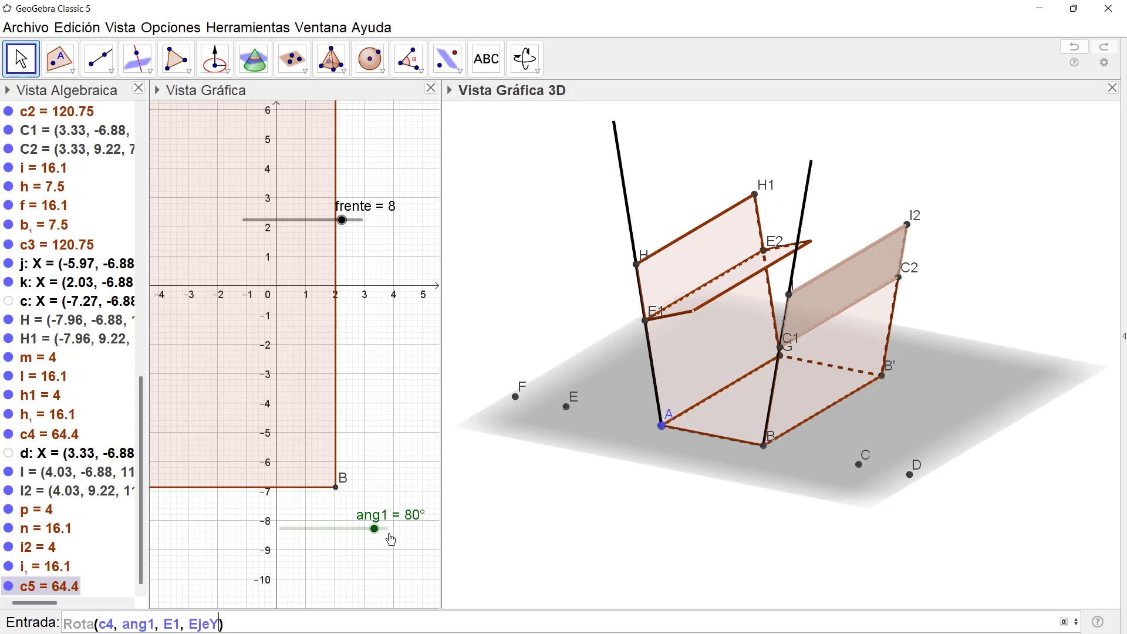
key(Return)
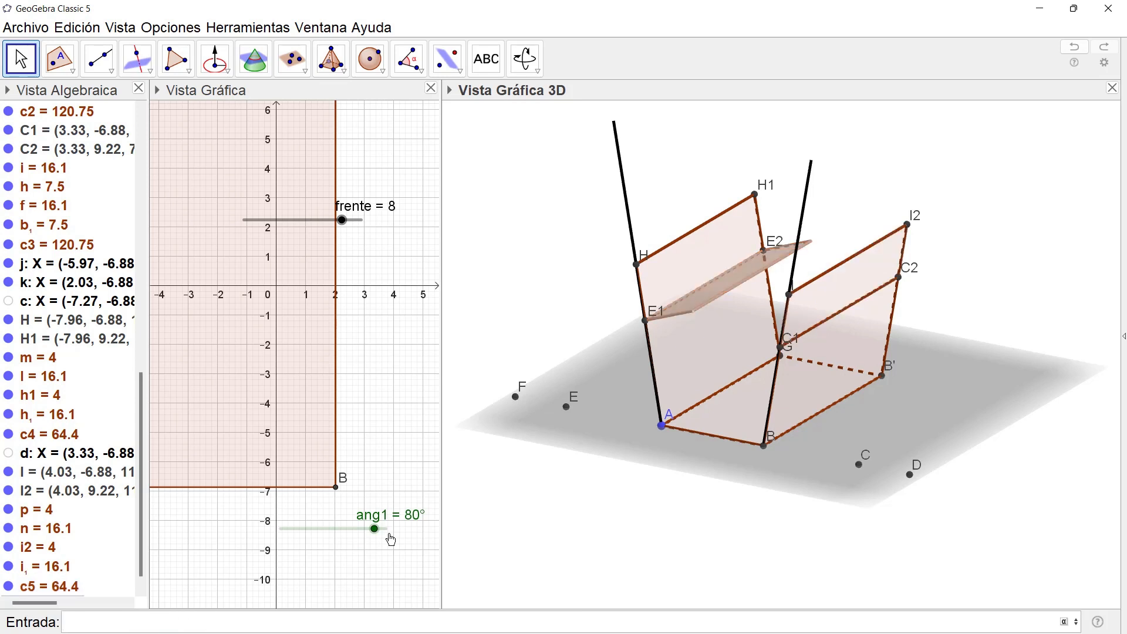
click(391, 538)
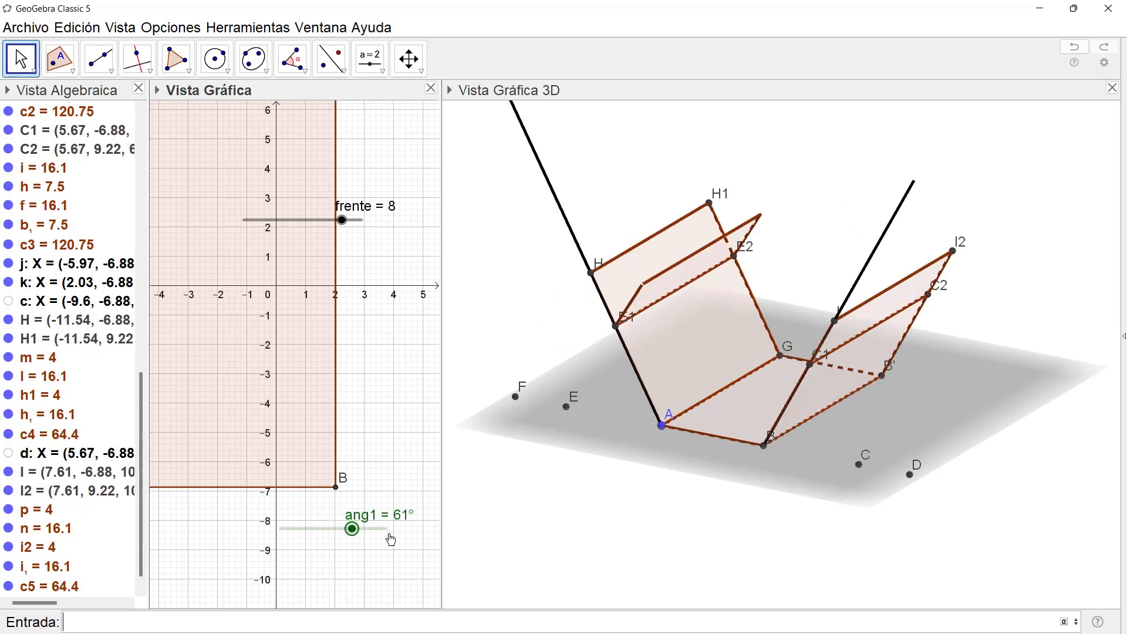
Step: Rotate upper flap c5 by -ang1 about the axis through C1 in the EjeY direction, and raise the ang1 slider to 90°
click(880, 305)
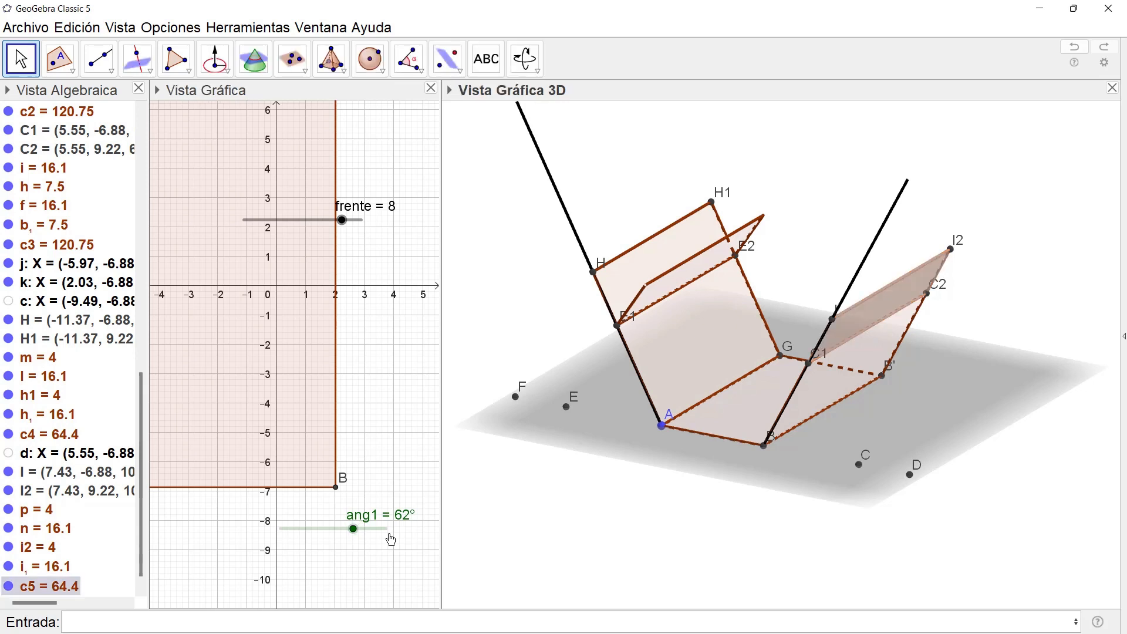
click(176, 622)
text(rota)
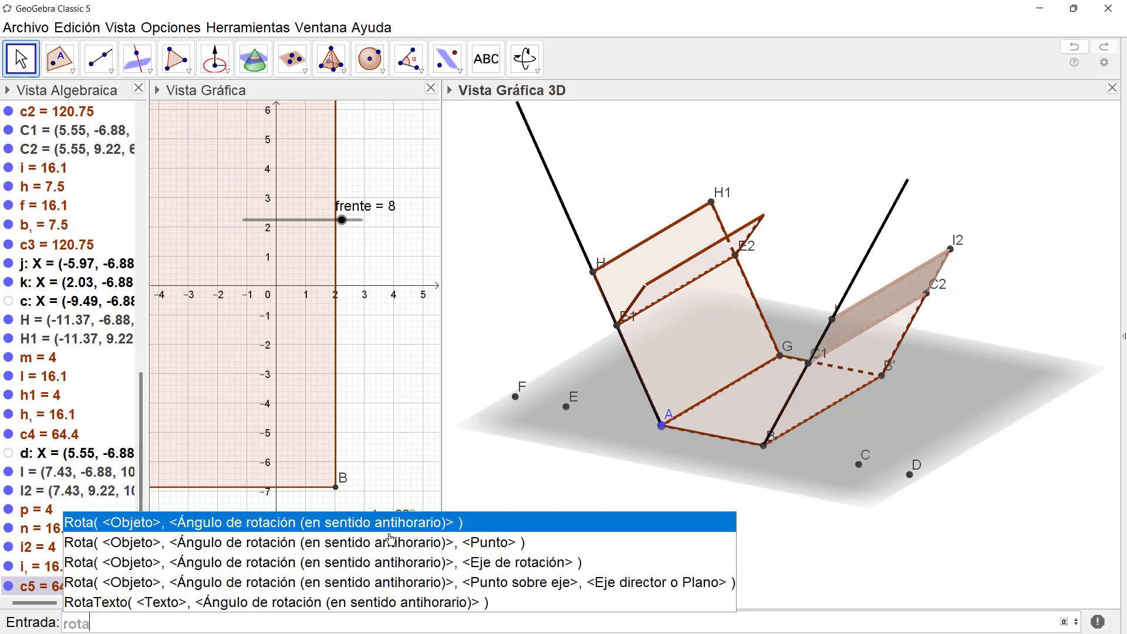
key(Down)
key(Down)
key(Down)
key(Return)
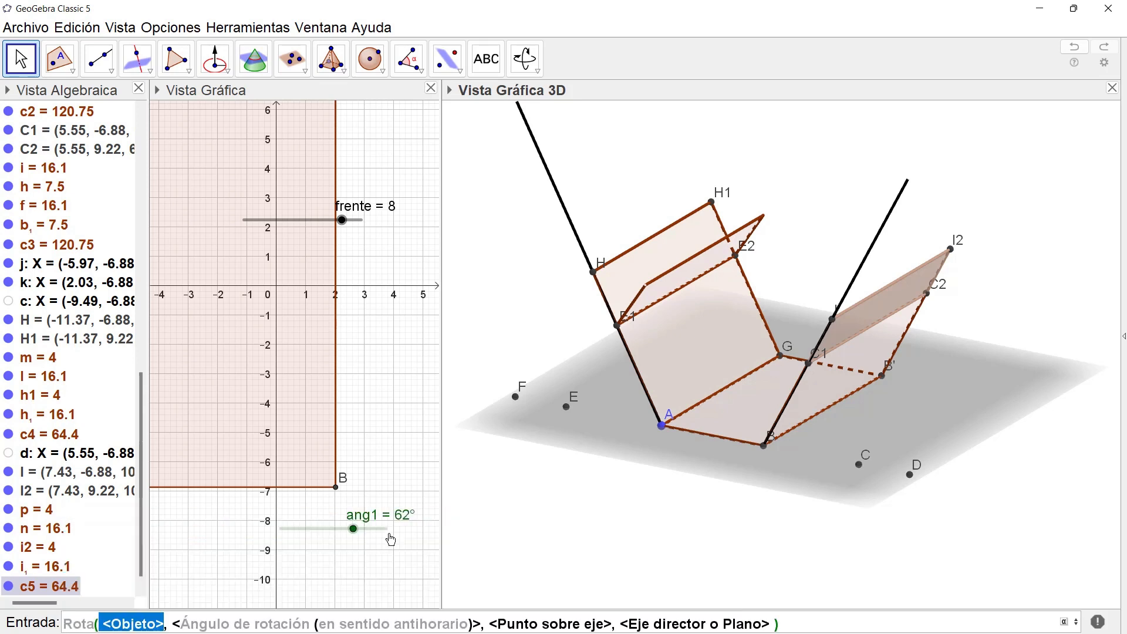
text(c5)
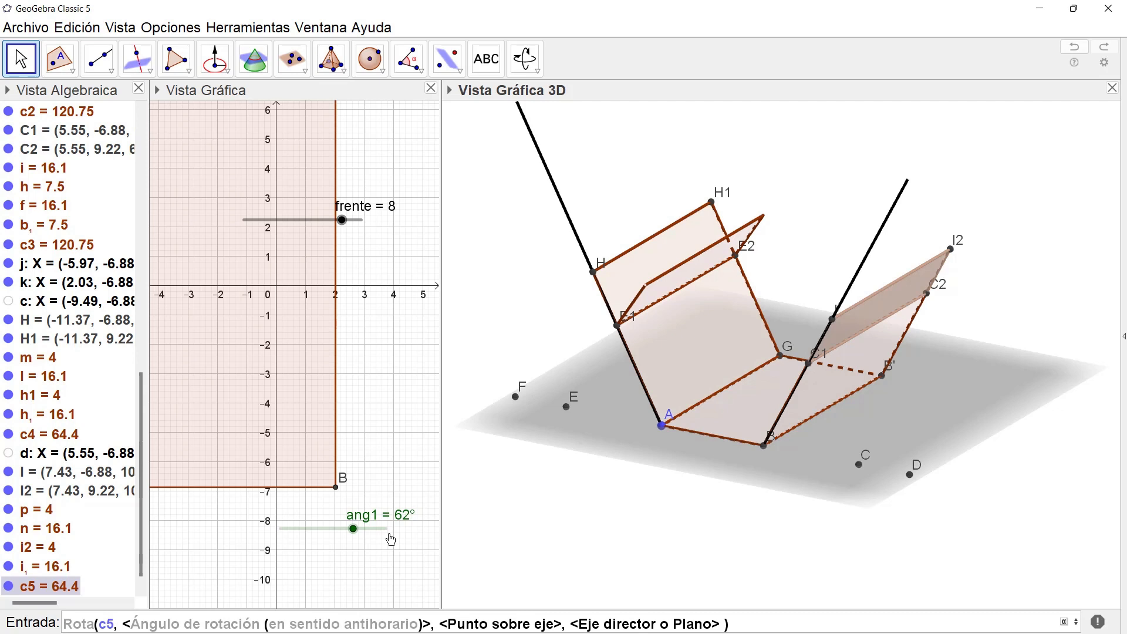
key(Tab)
text(-)
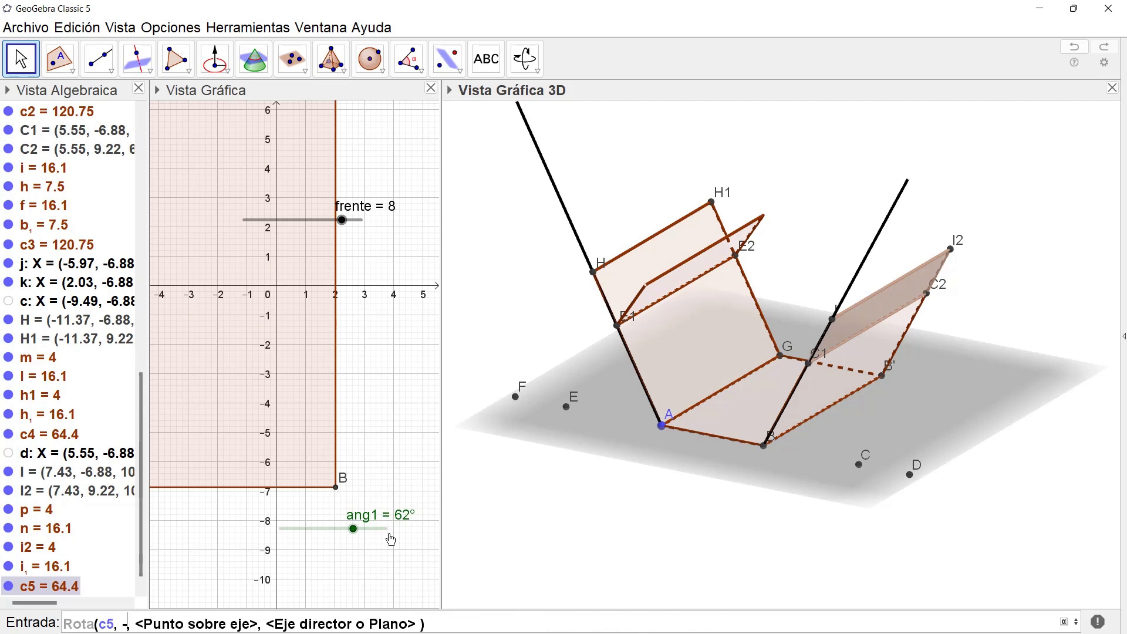
text(ang1)
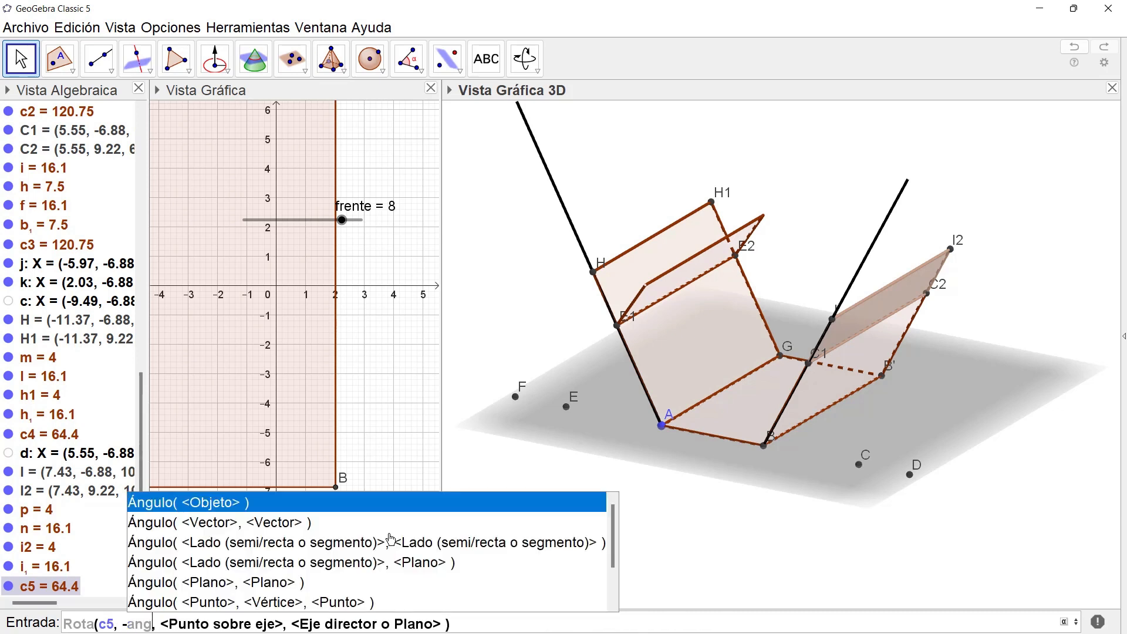
key(Tab)
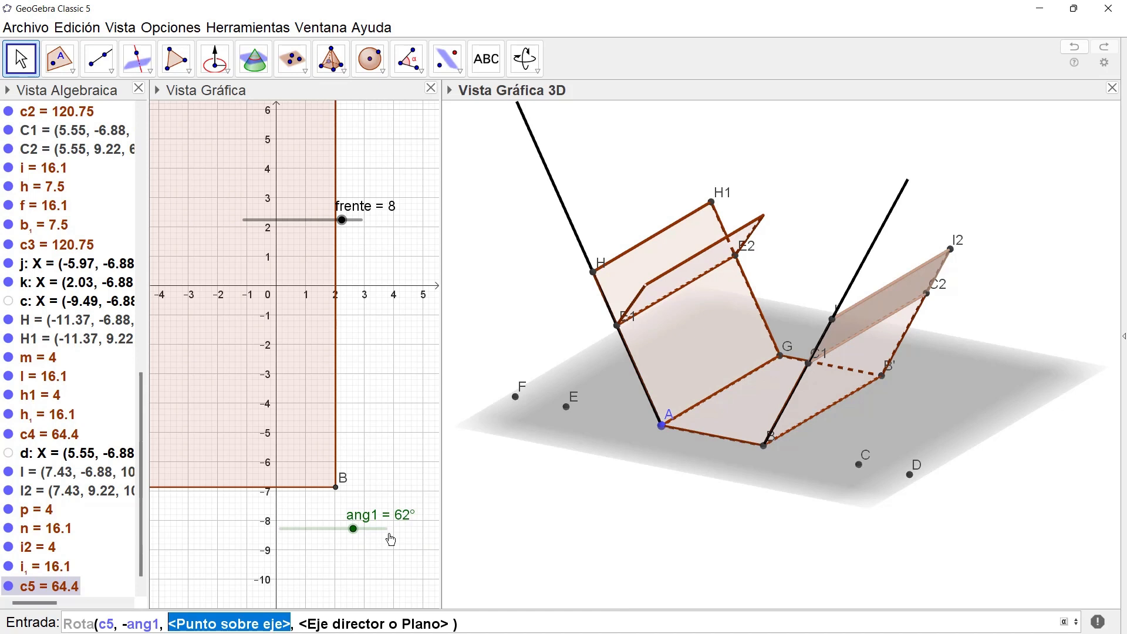
text(C1)
key(Tab)
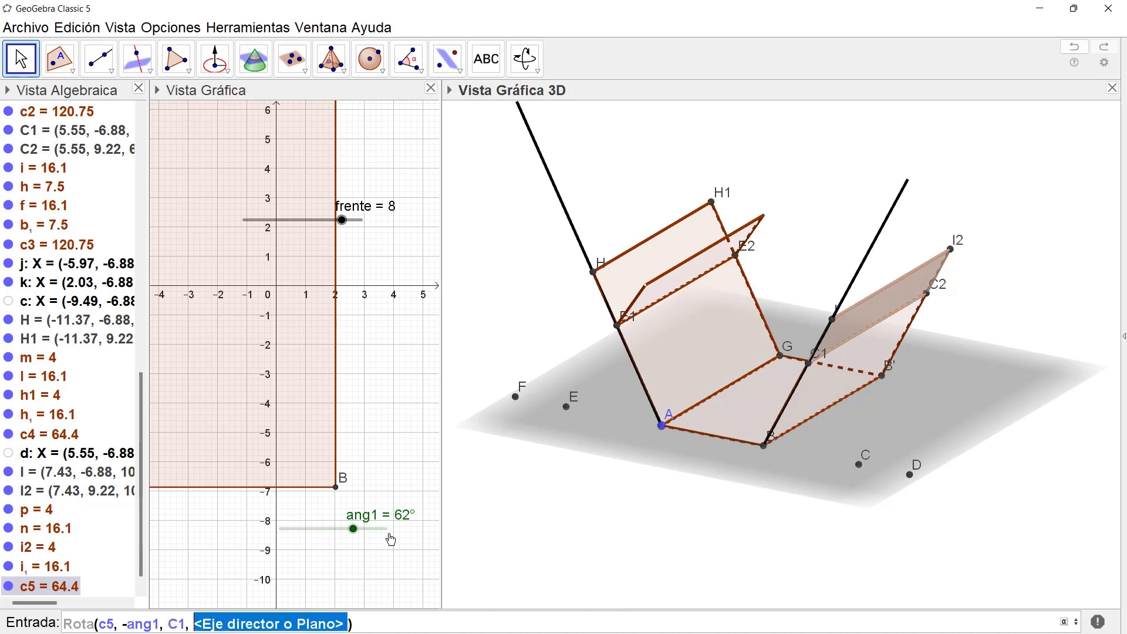
text(Eje)
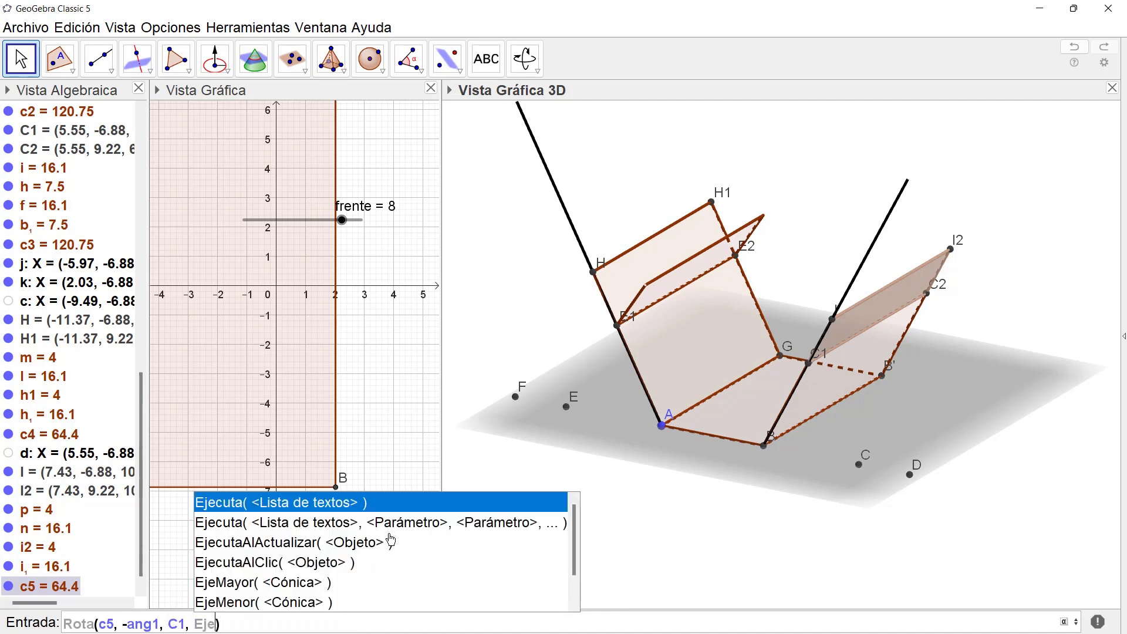
key(Escape)
text(y)
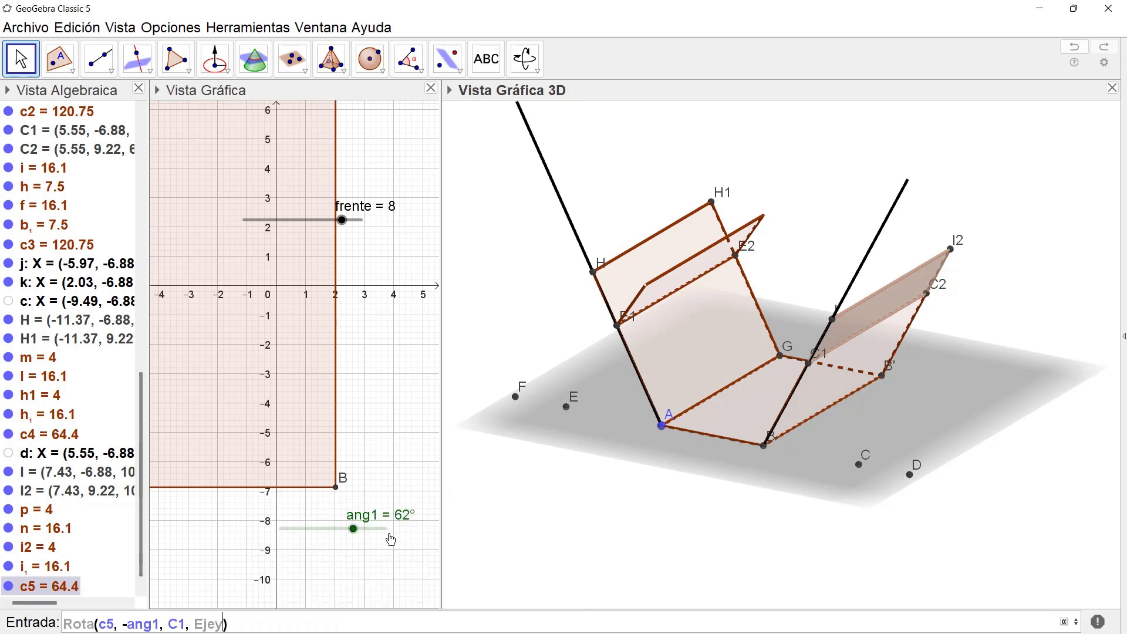
key(BackSpace)
text(Y)
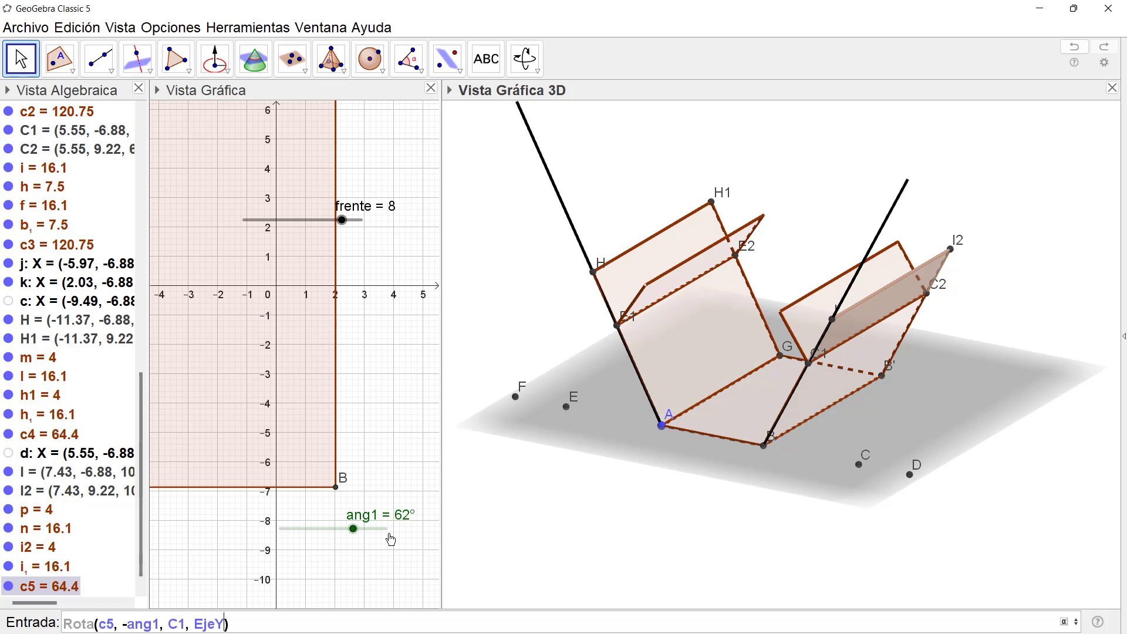
key(Return)
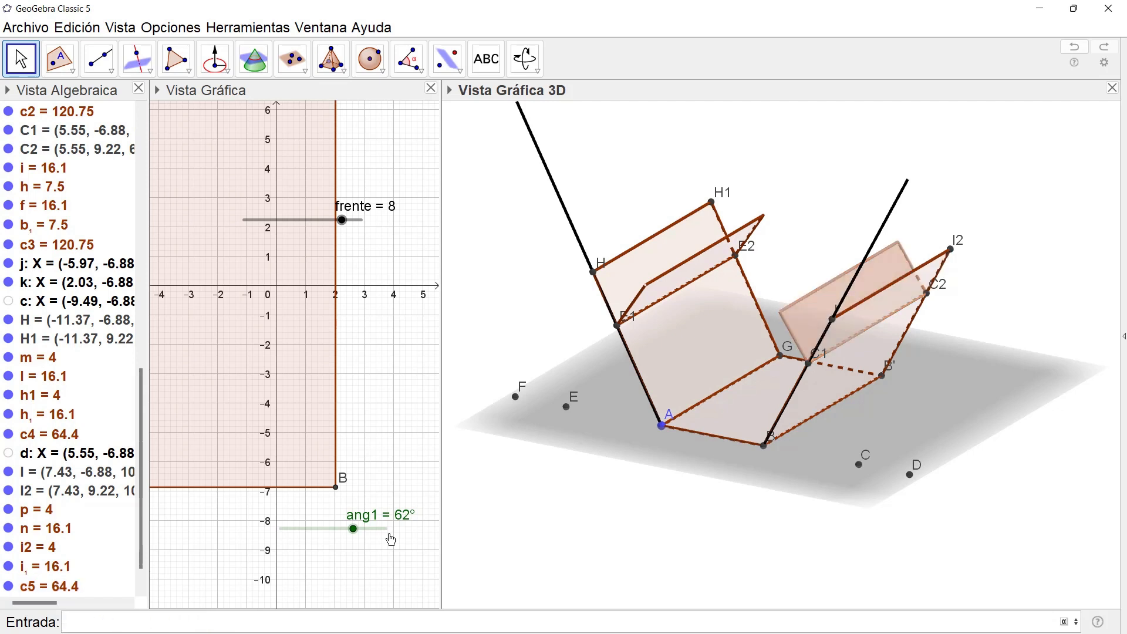
click(392, 539)
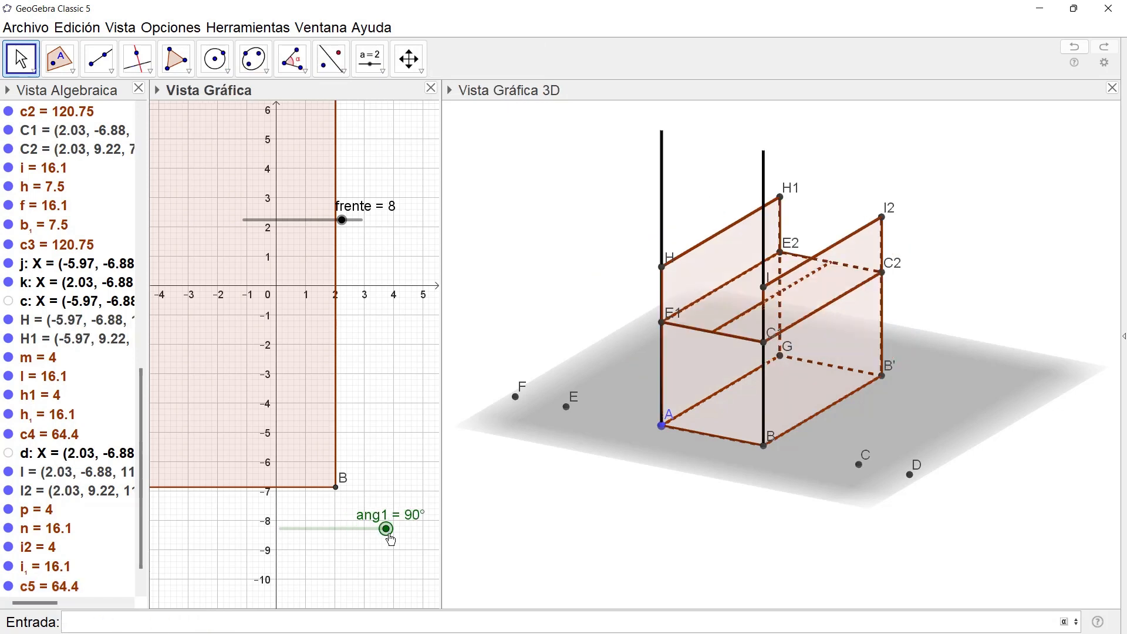
mouse_move(389, 534)
mouse_down()
mouse_move(280, 528)
mouse_move(387, 529)
mouse_up()
Step: Make the unrotated flaps c4 and c5 show only under the condition ang1 < 90°
click(719, 260)
click(823, 280)
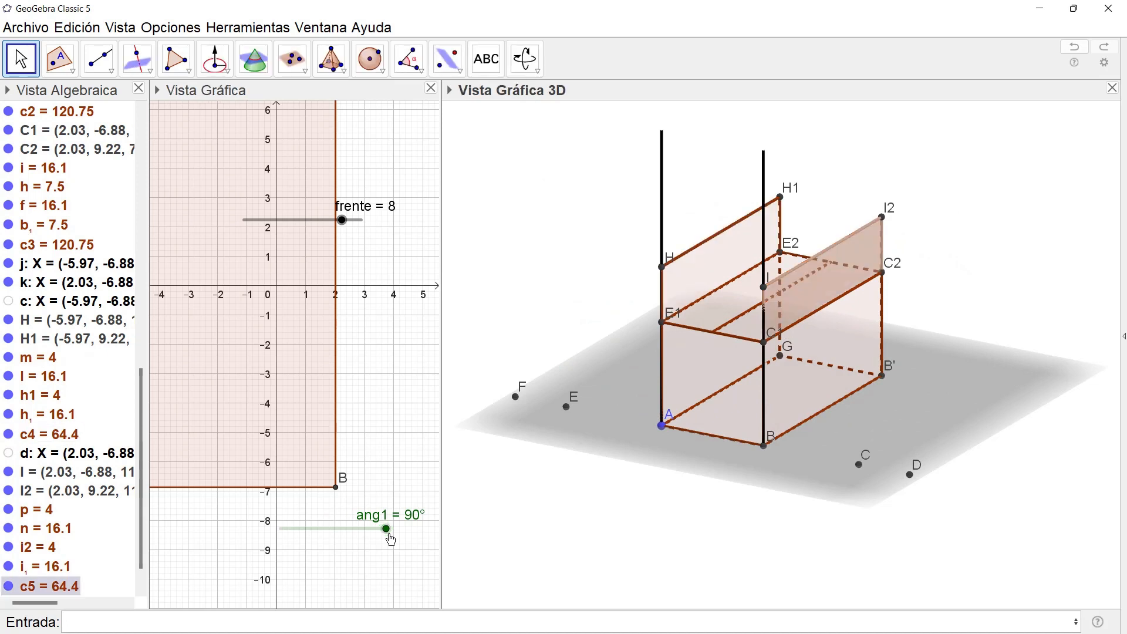
click(720, 259)
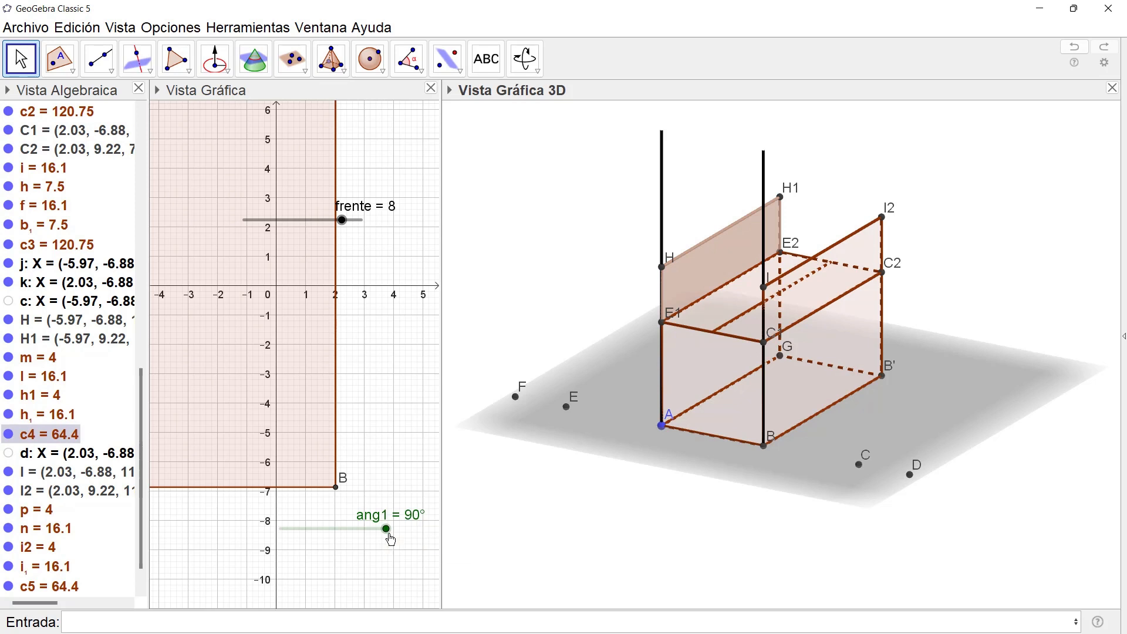
ctrl+click(825, 280)
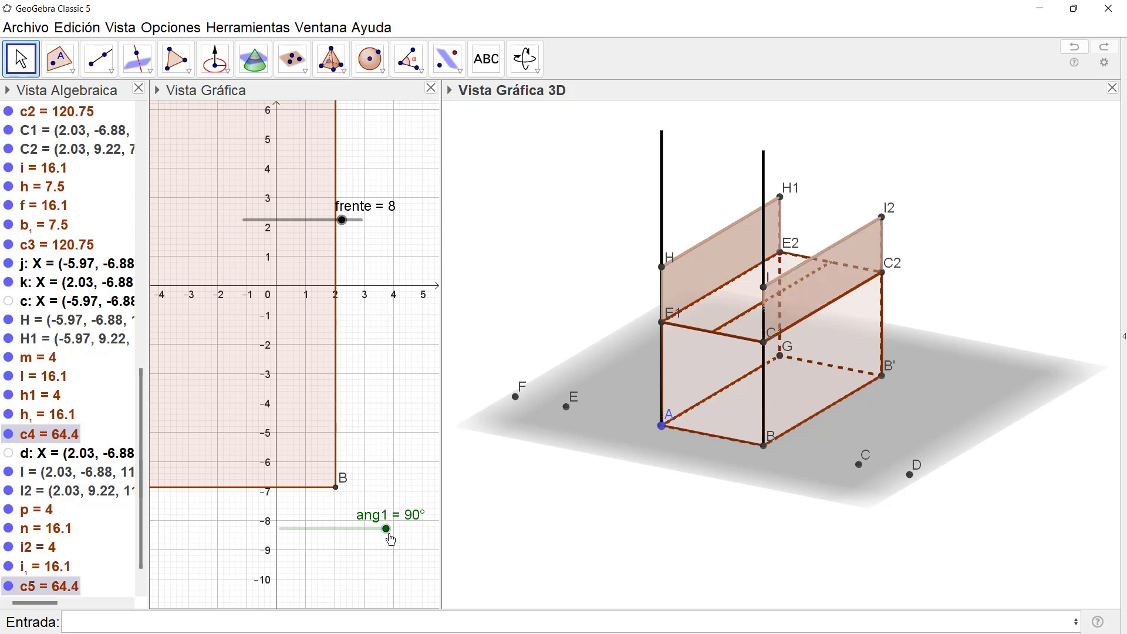
right_click(821, 282)
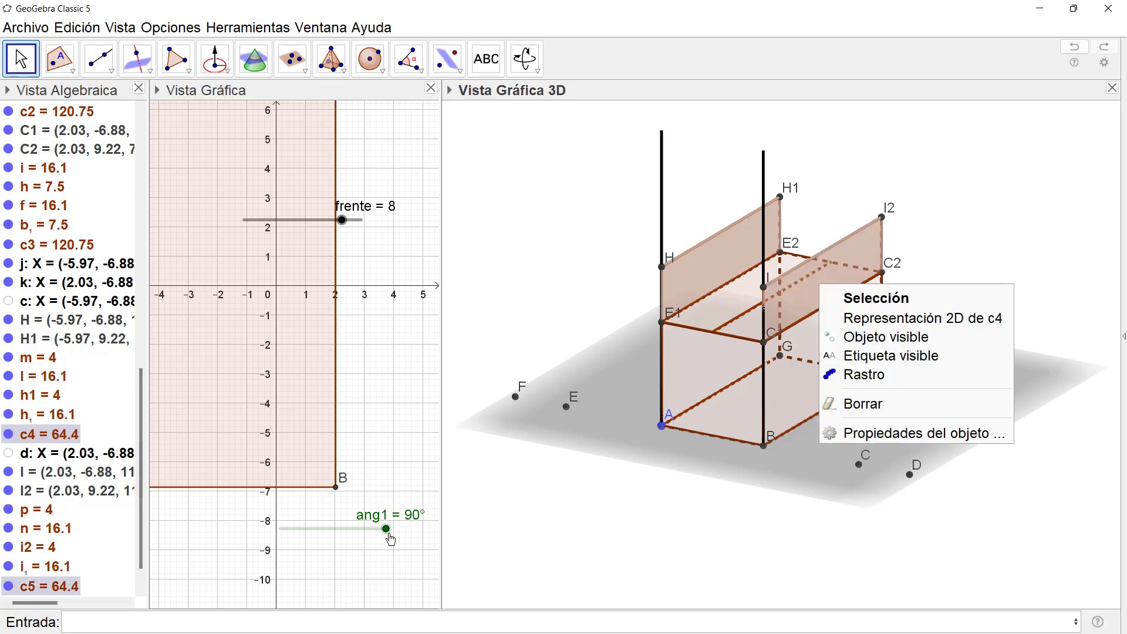
click(917, 431)
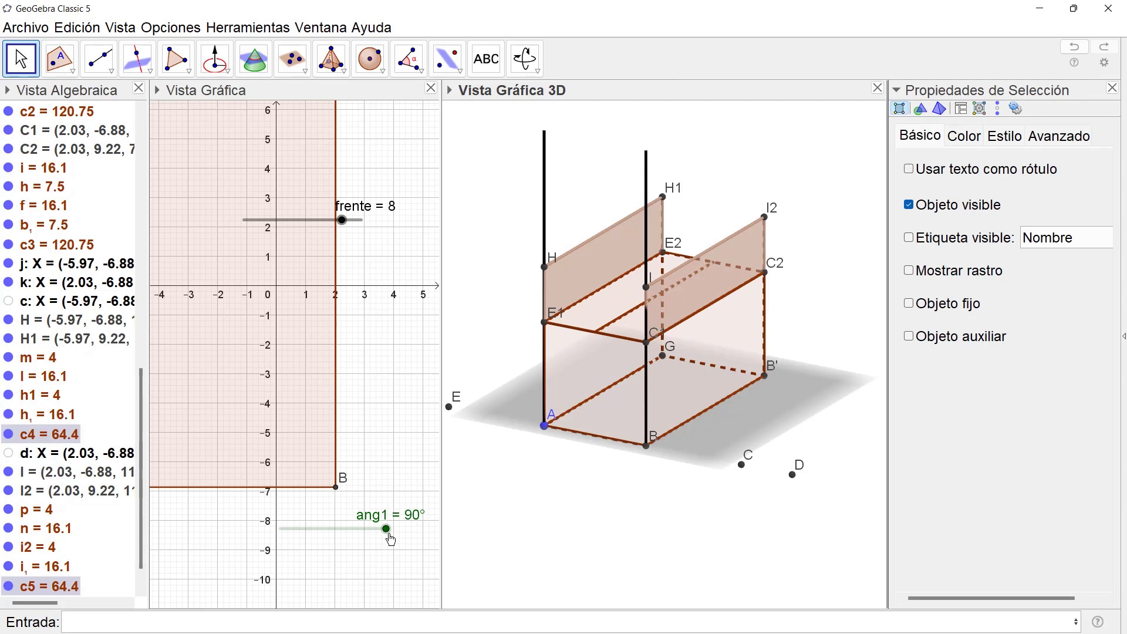
click(1059, 135)
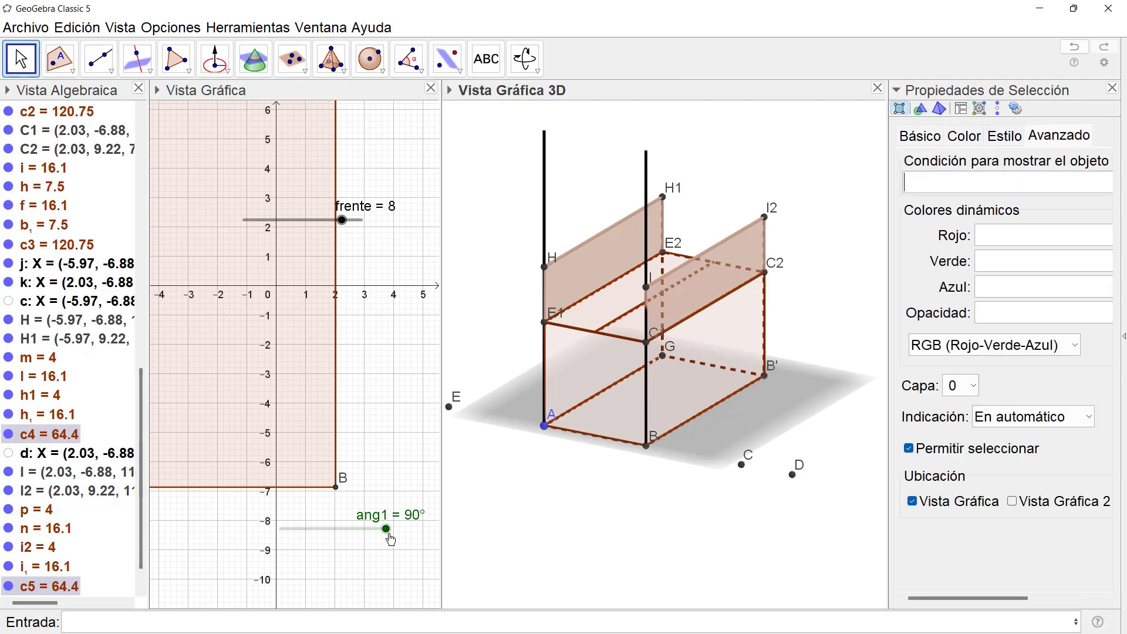
text(ang1<90)
drag(968, 598, 1041, 599)
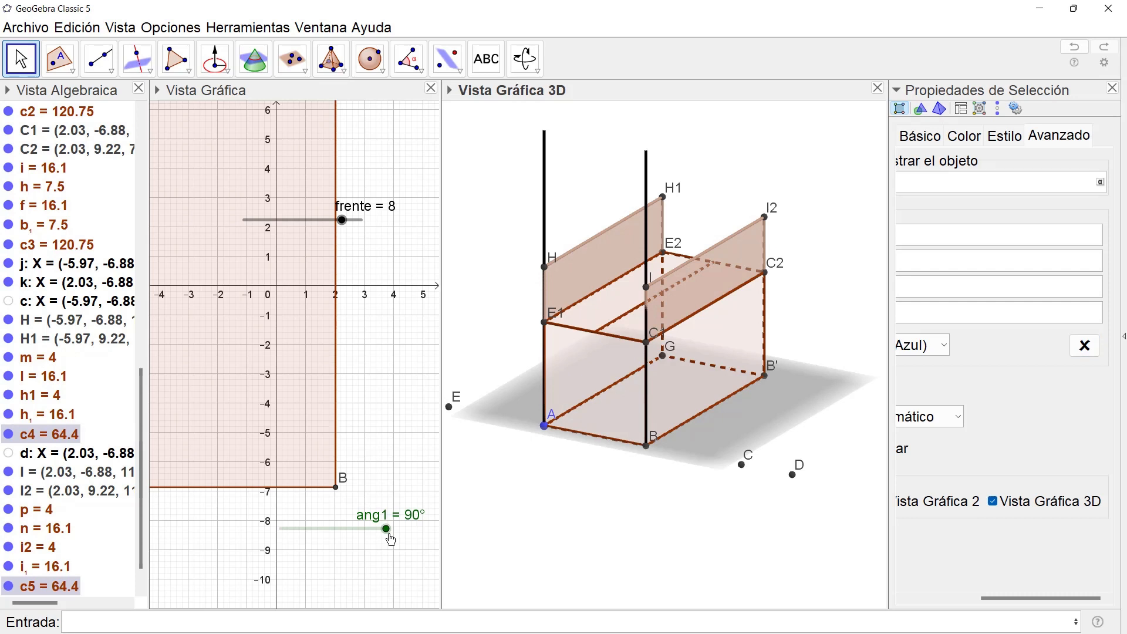
click(1101, 182)
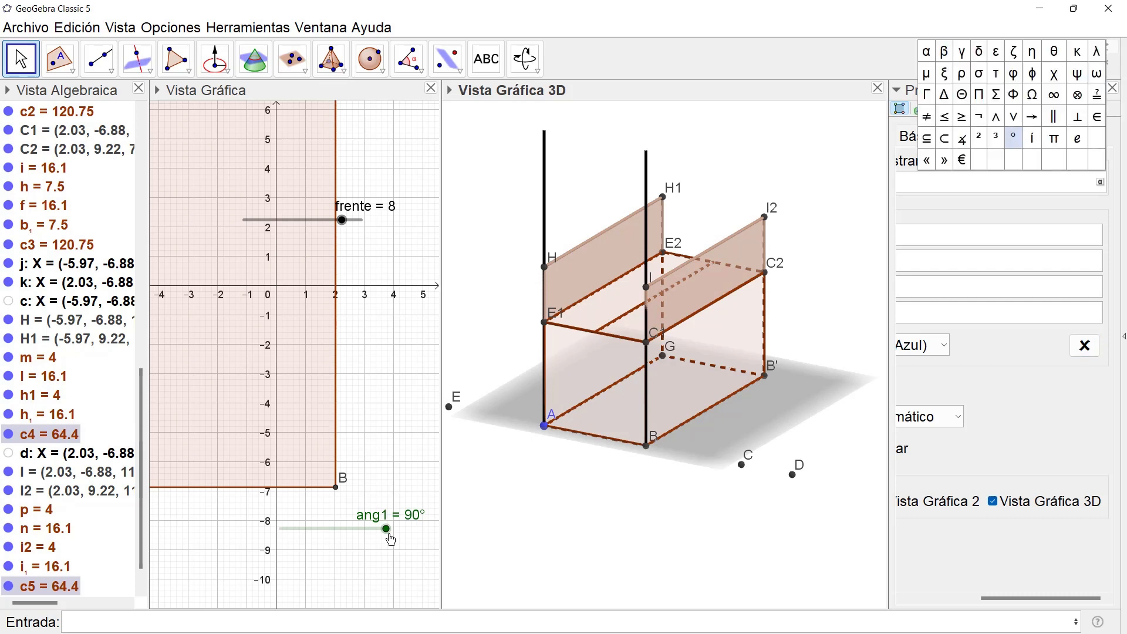
click(389, 535)
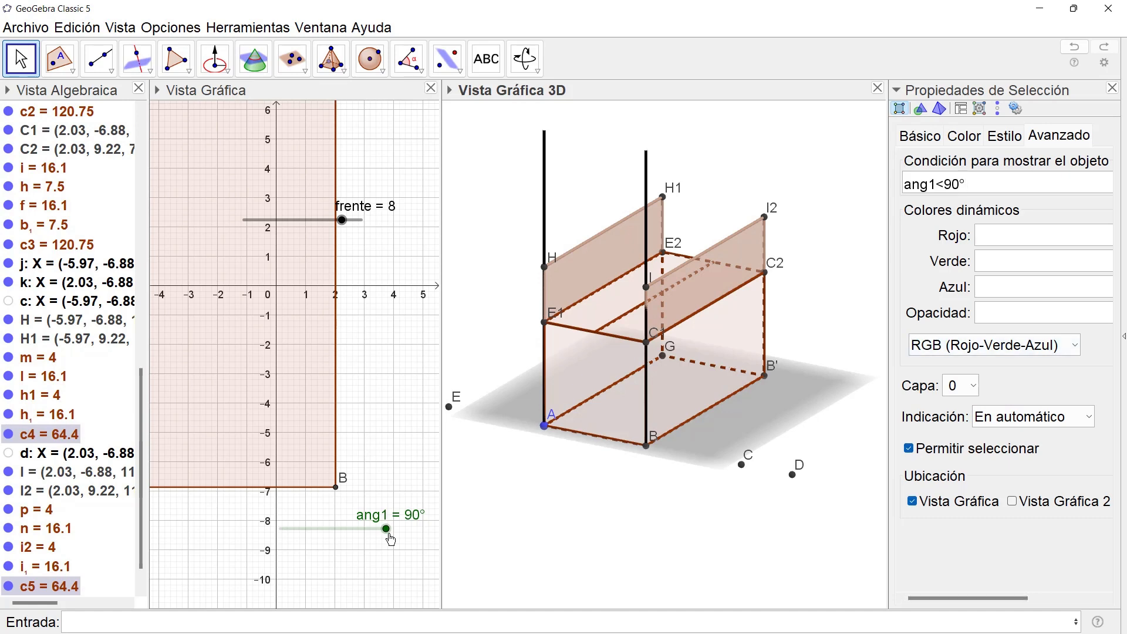
key(Return)
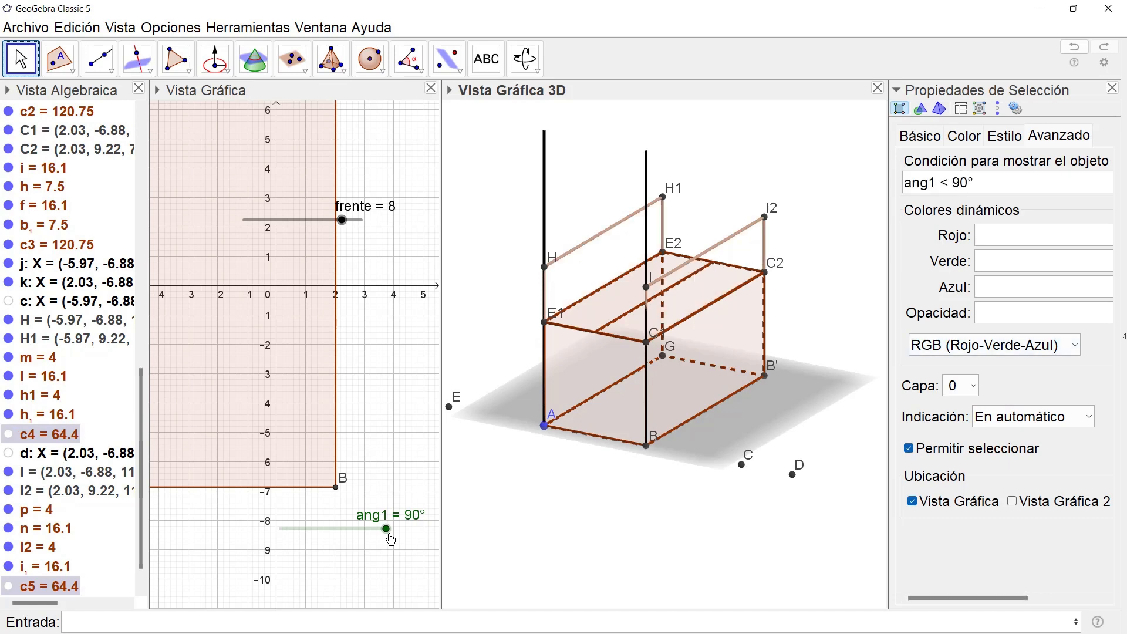
Step: Lower the ang1 slider to 88° and make the rotated flaps c4' and c5' show only under the condition ang1==90°
click(1112, 89)
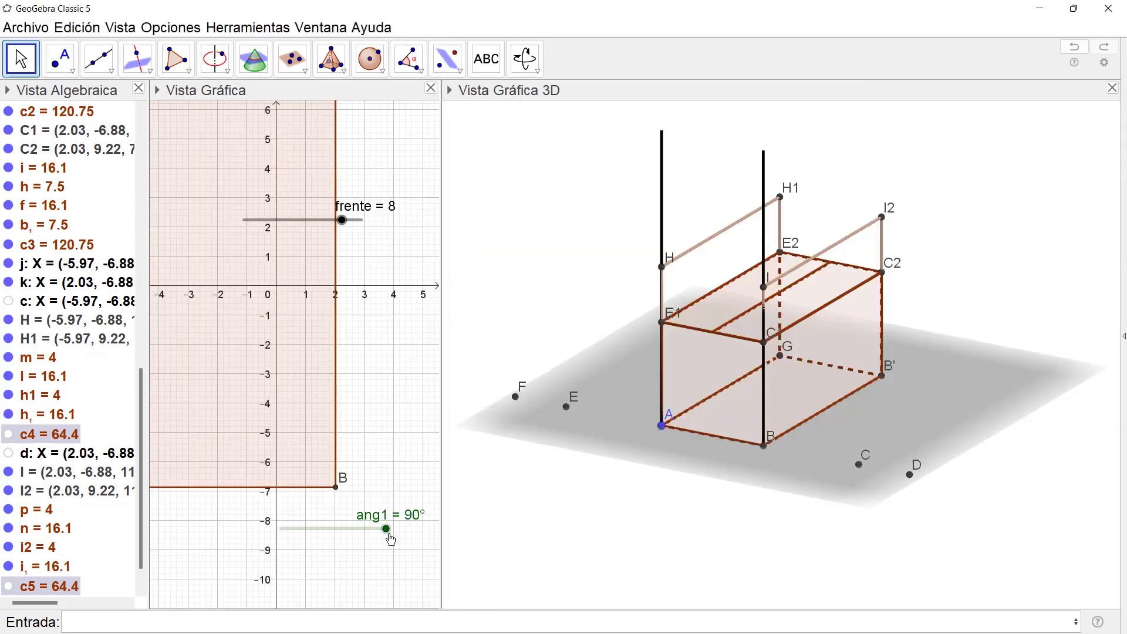
mouse_move(388, 533)
mouse_down()
mouse_move(279, 529)
mouse_move(385, 529)
mouse_up()
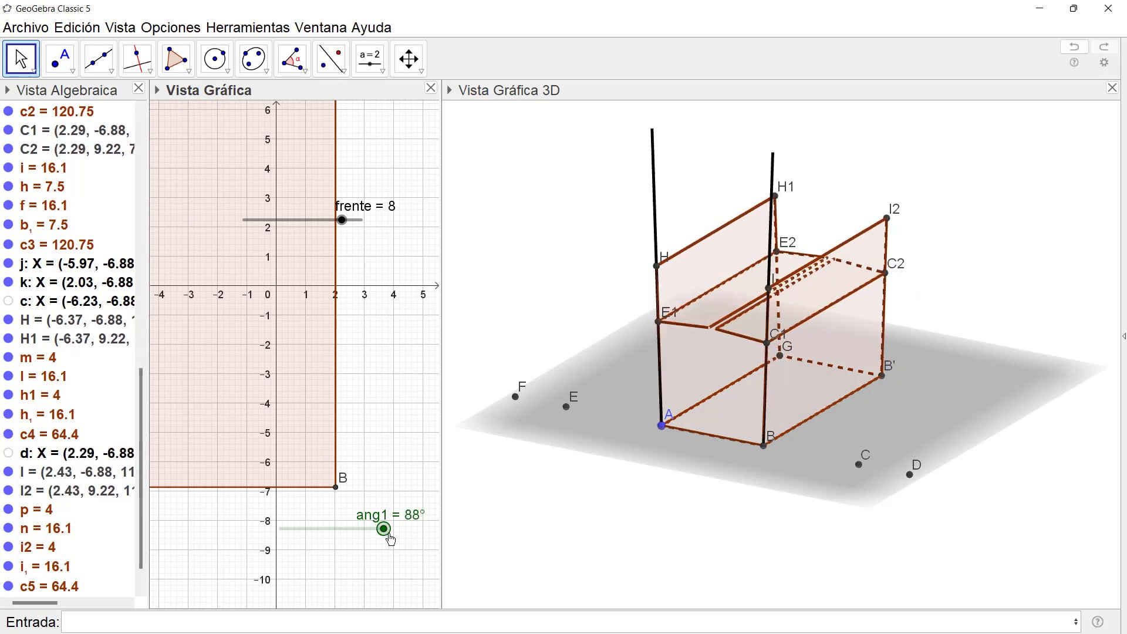
click(741, 290)
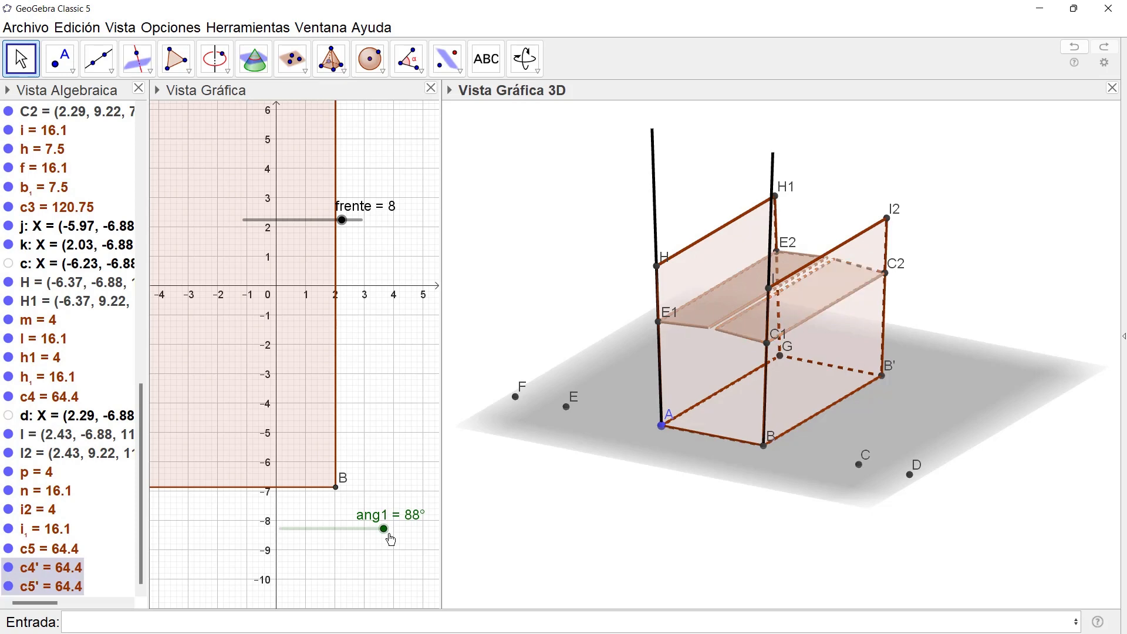
right_click(708, 307)
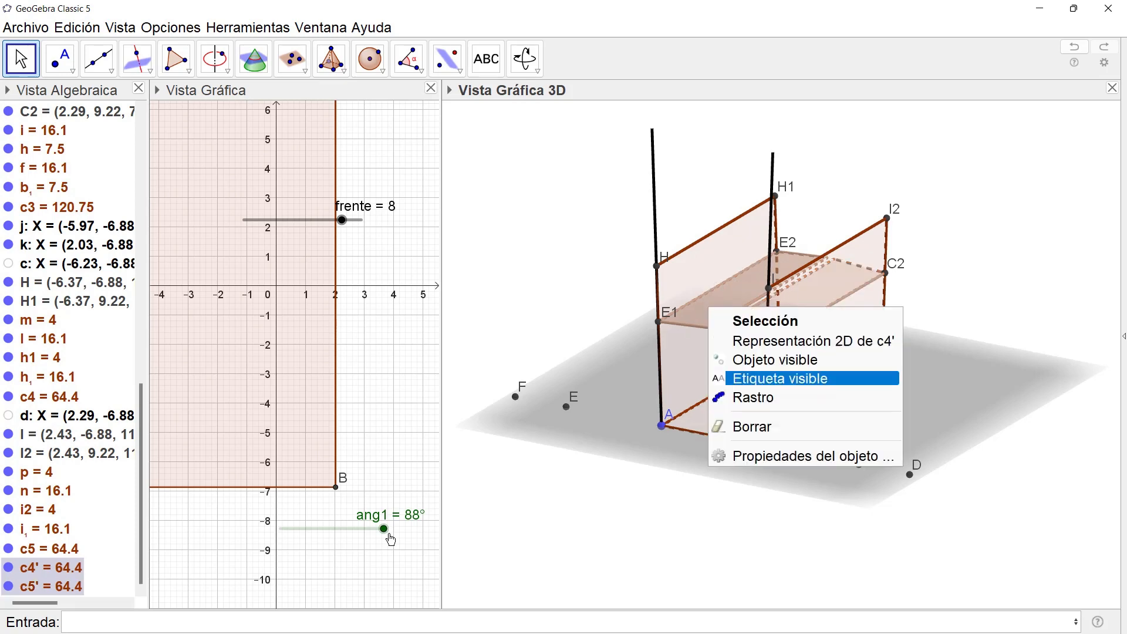
click(763, 455)
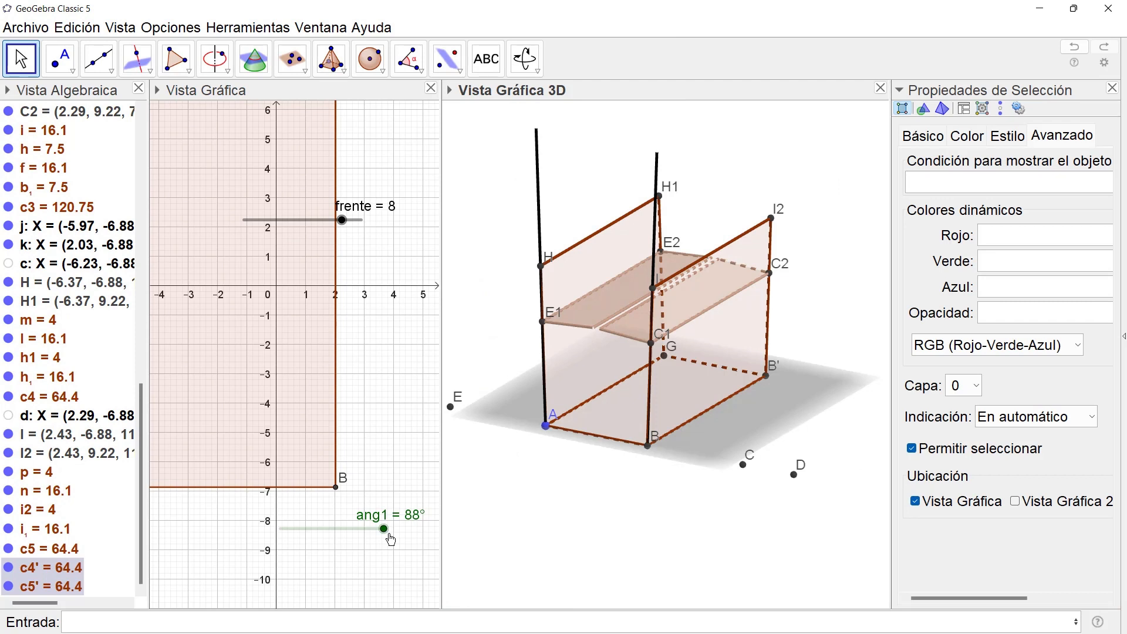
text(ang1==90)
key(Return)
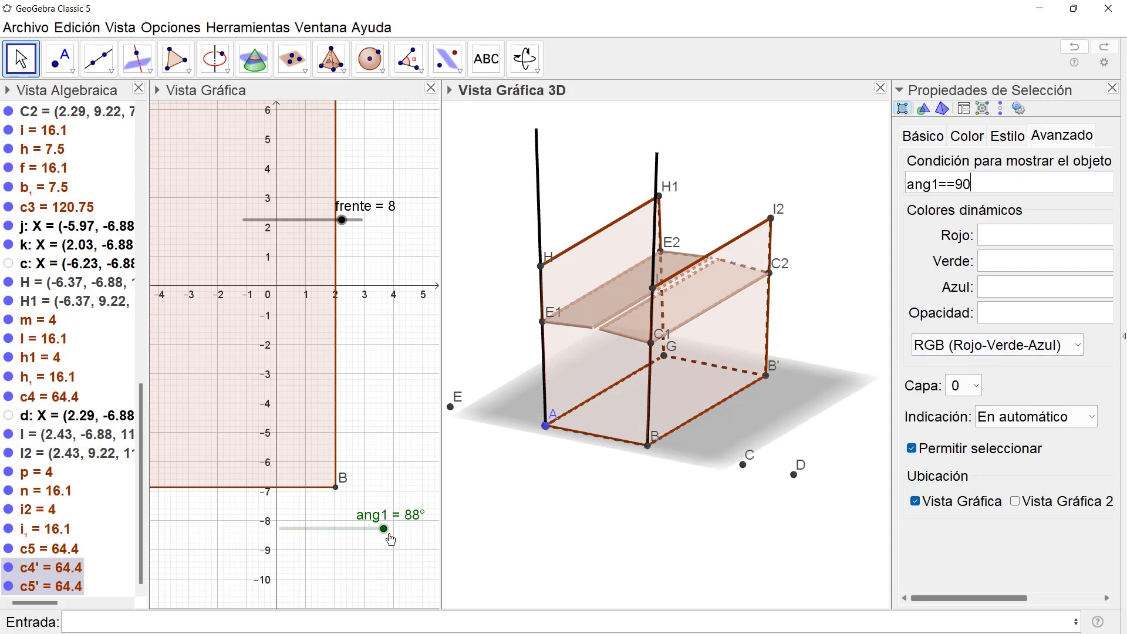
drag(969, 598, 1043, 598)
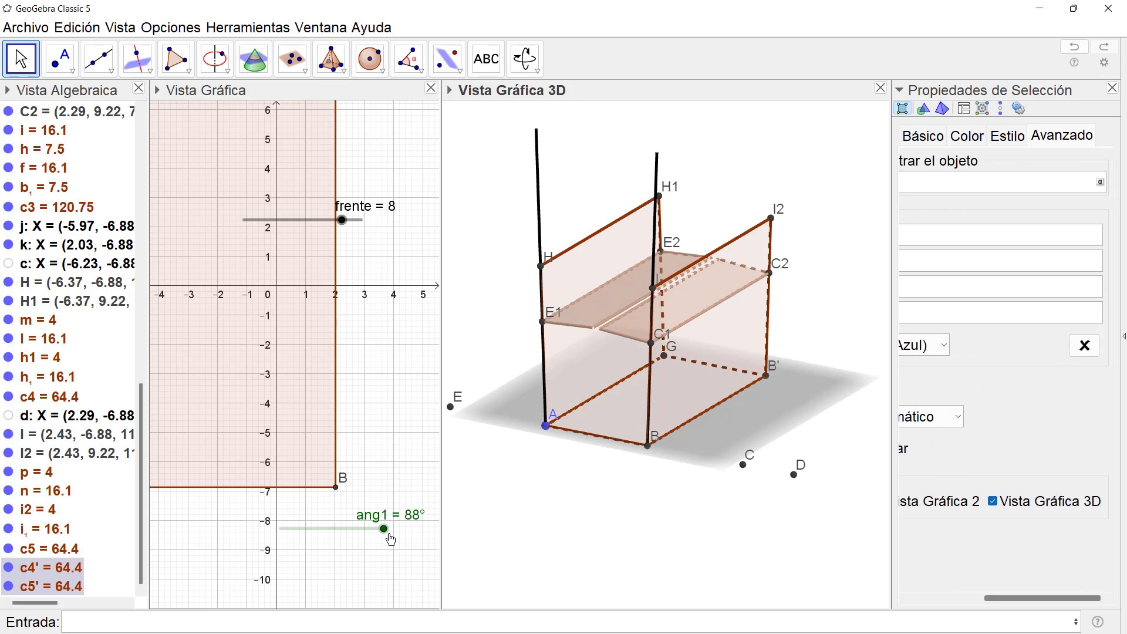
click(1100, 182)
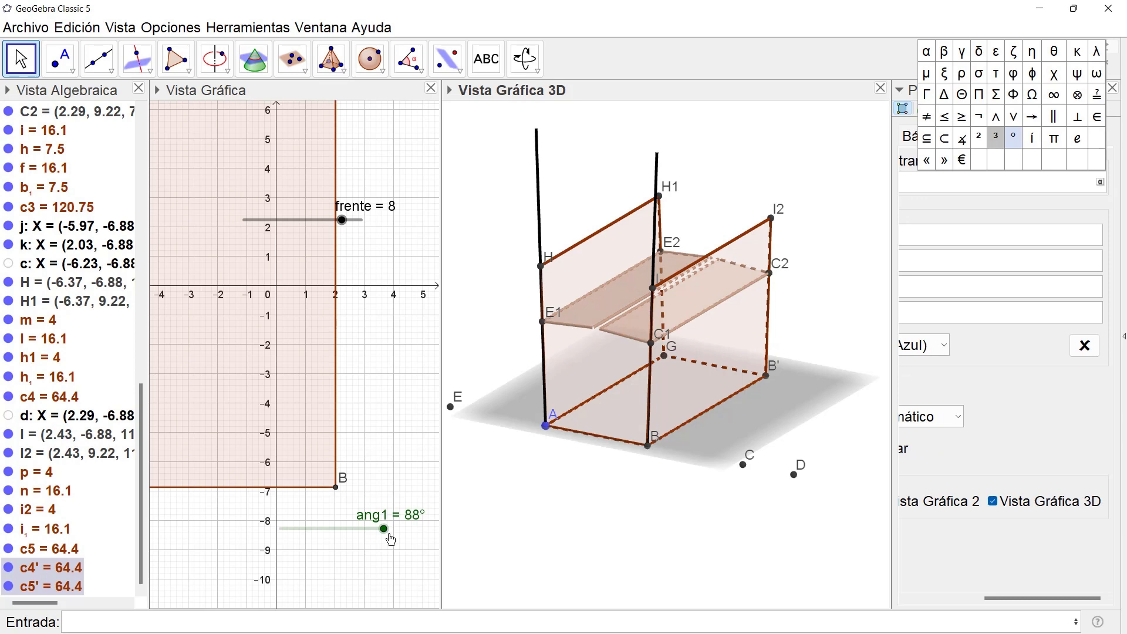
click(1013, 138)
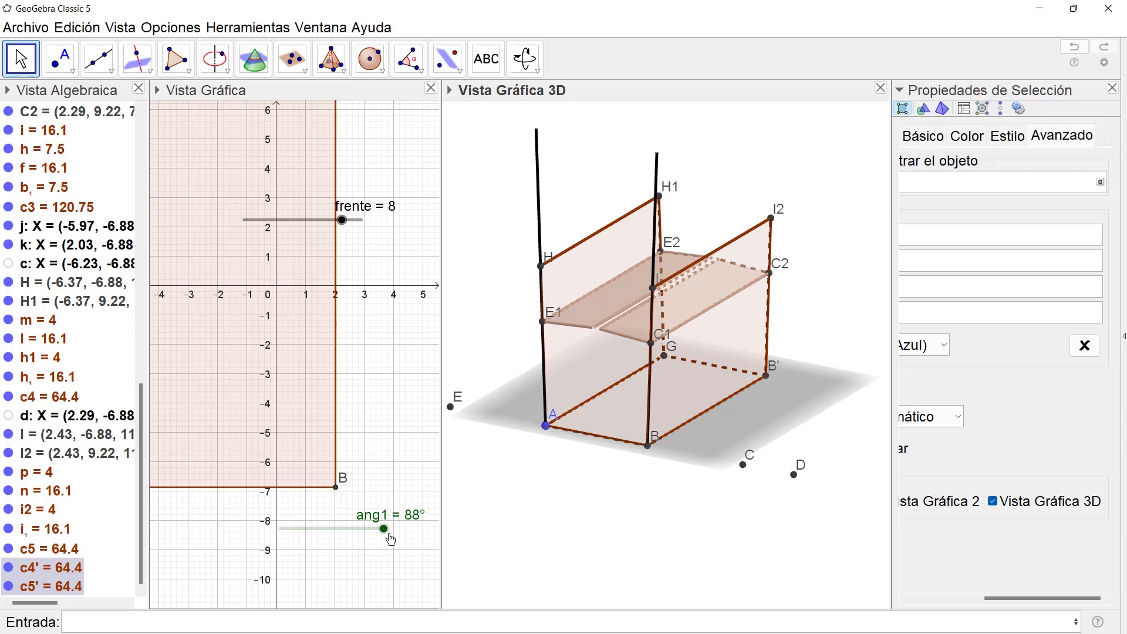
key(Return)
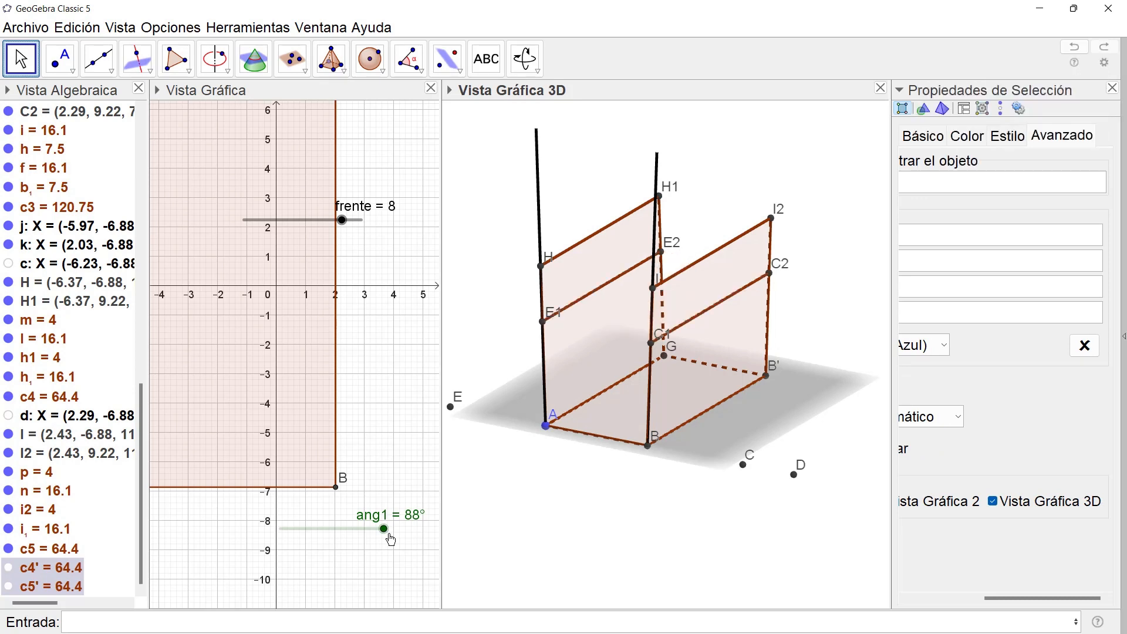
click(1113, 88)
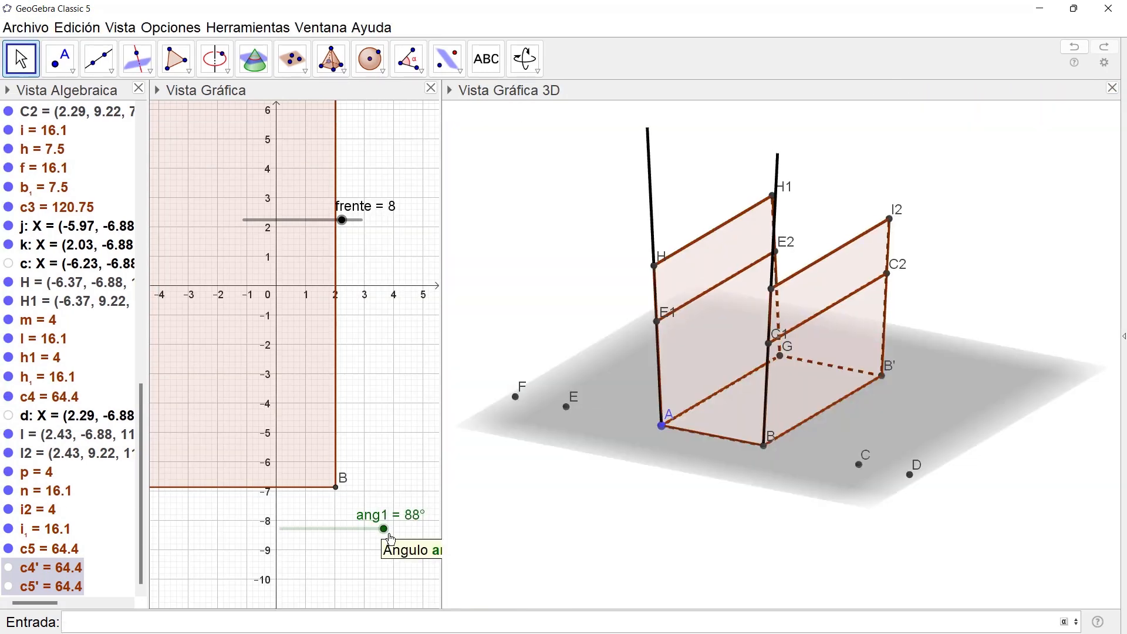
Step: Raise the ang1 slider to 90° and hide the three free outline segments of each unrotated upper flap, H–H1 side and I–I2 side
mouse_move(387, 531)
mouse_down()
mouse_move(371, 532)
mouse_move(391, 539)
mouse_up()
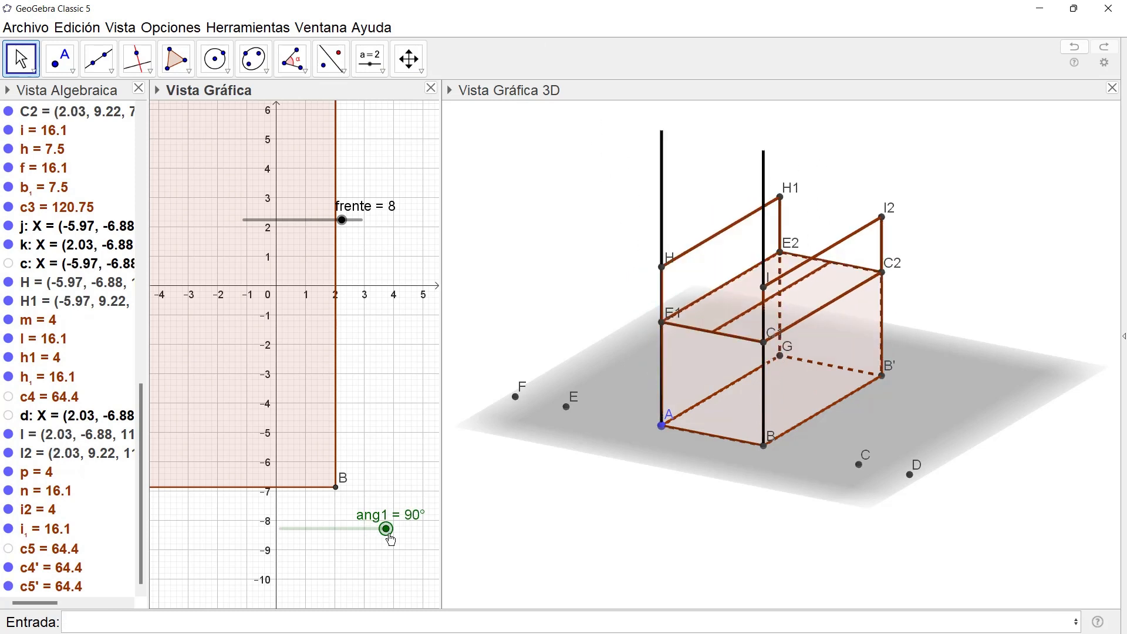
click(721, 232)
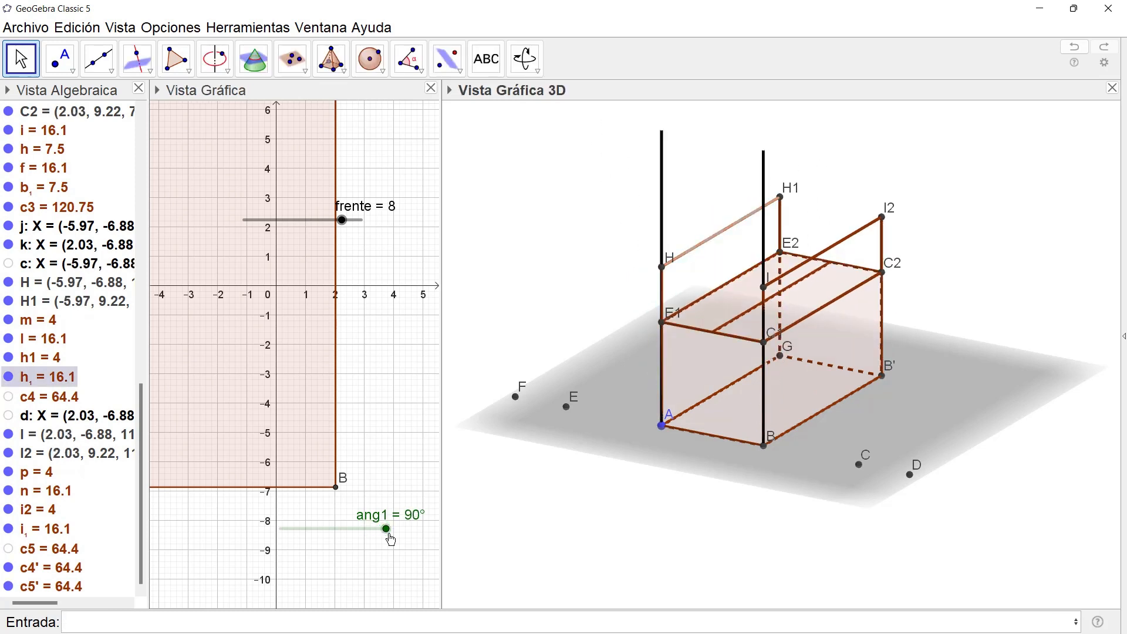
ctrl+click(780, 225)
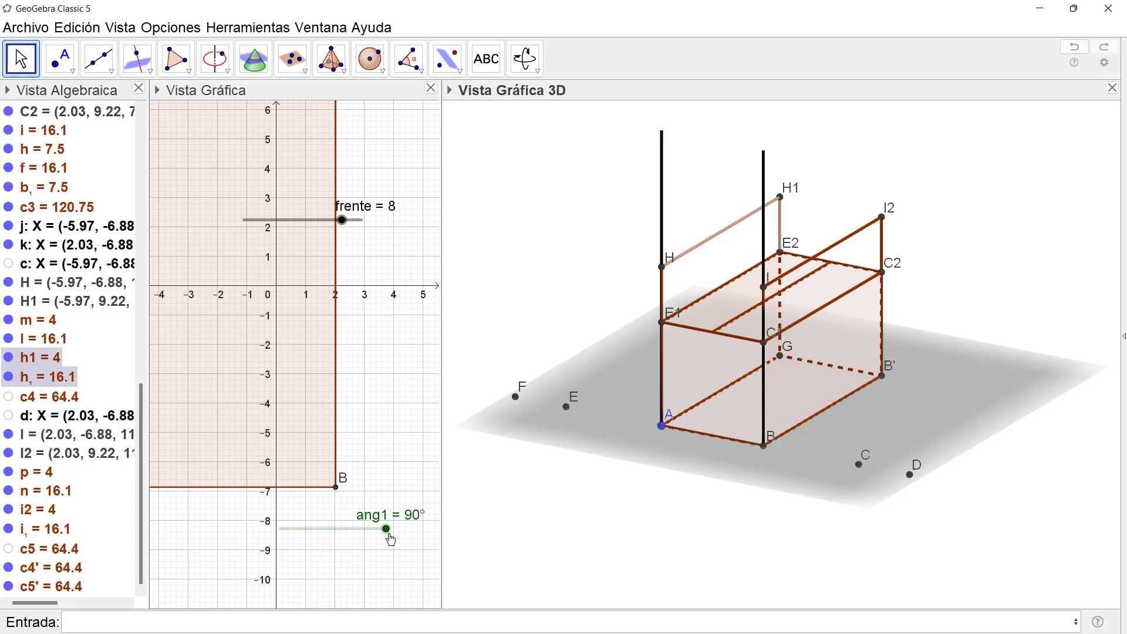
ctrl+click(662, 295)
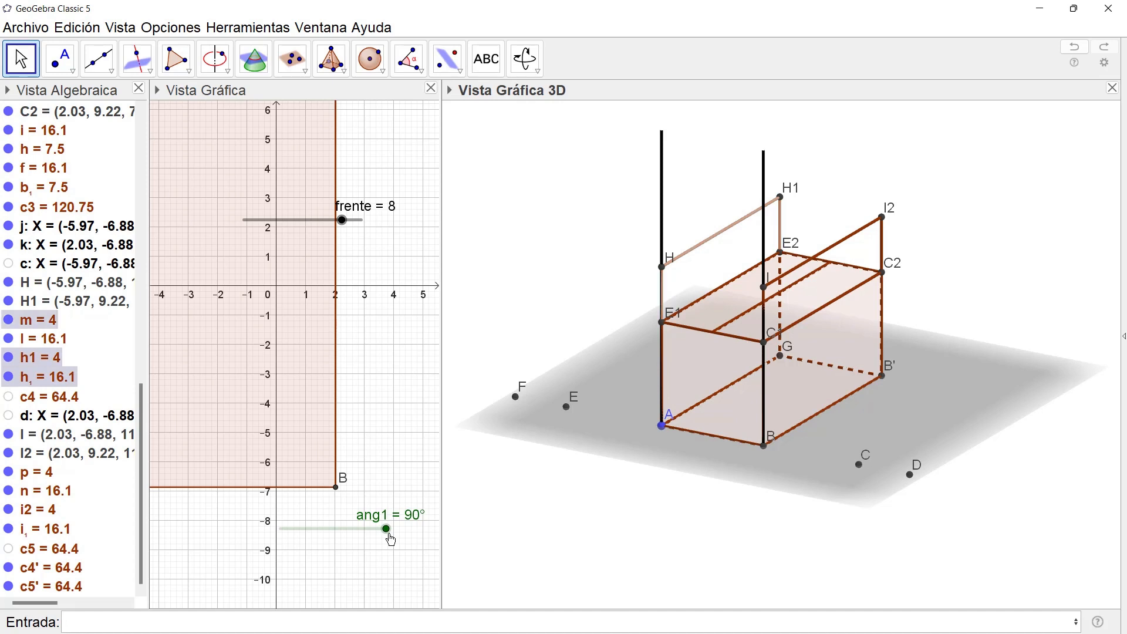
ctrl+click(823, 252)
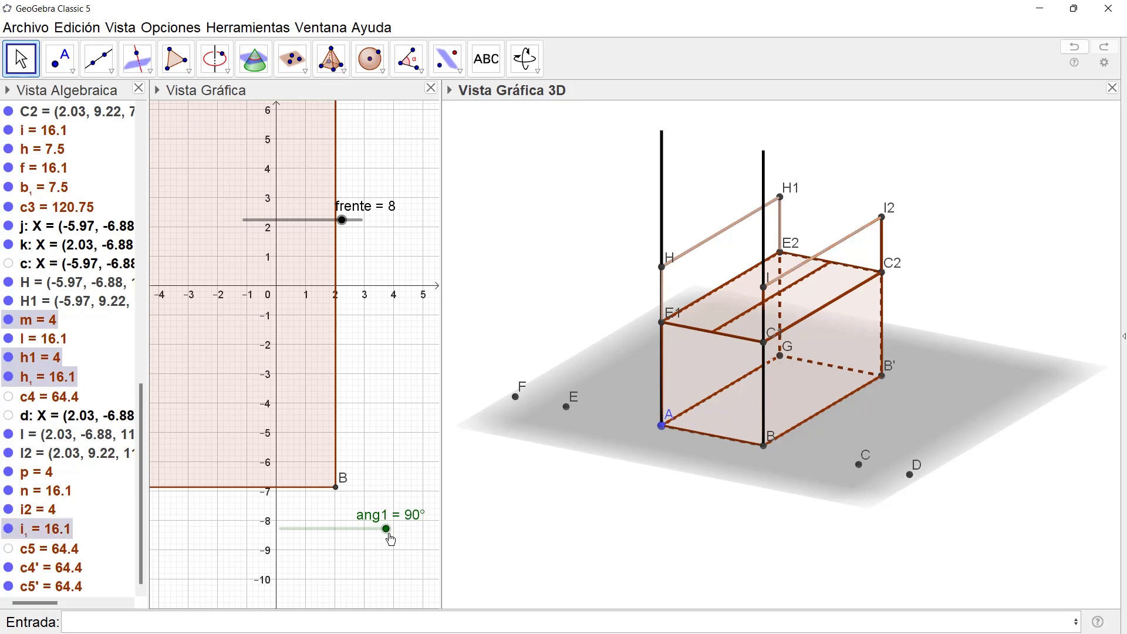
ctrl+click(883, 245)
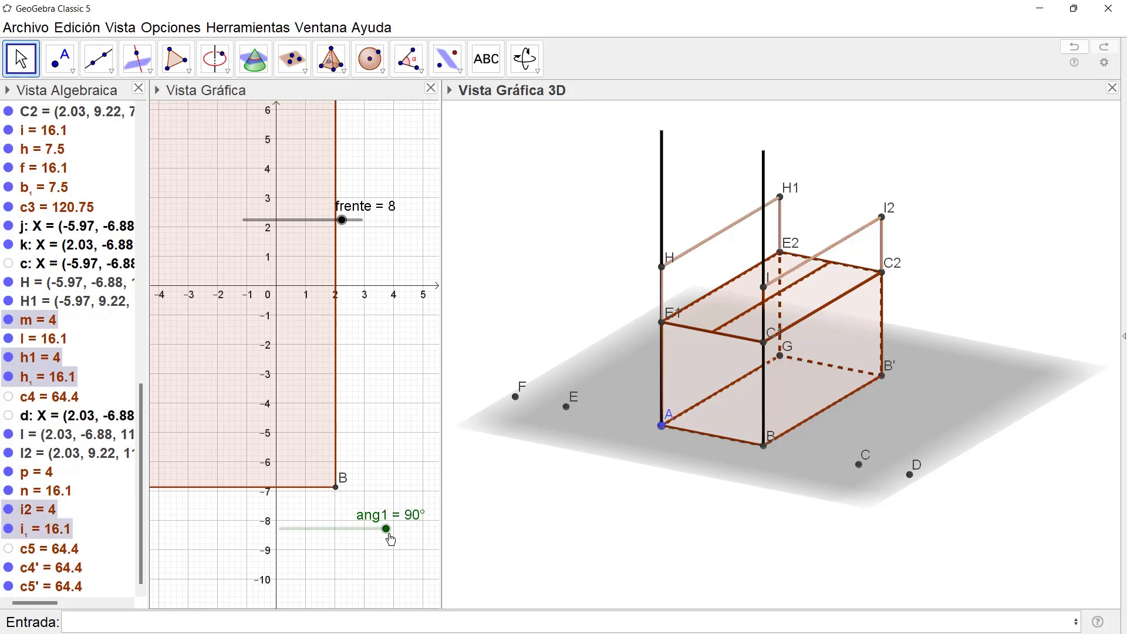
ctrl+click(764, 302)
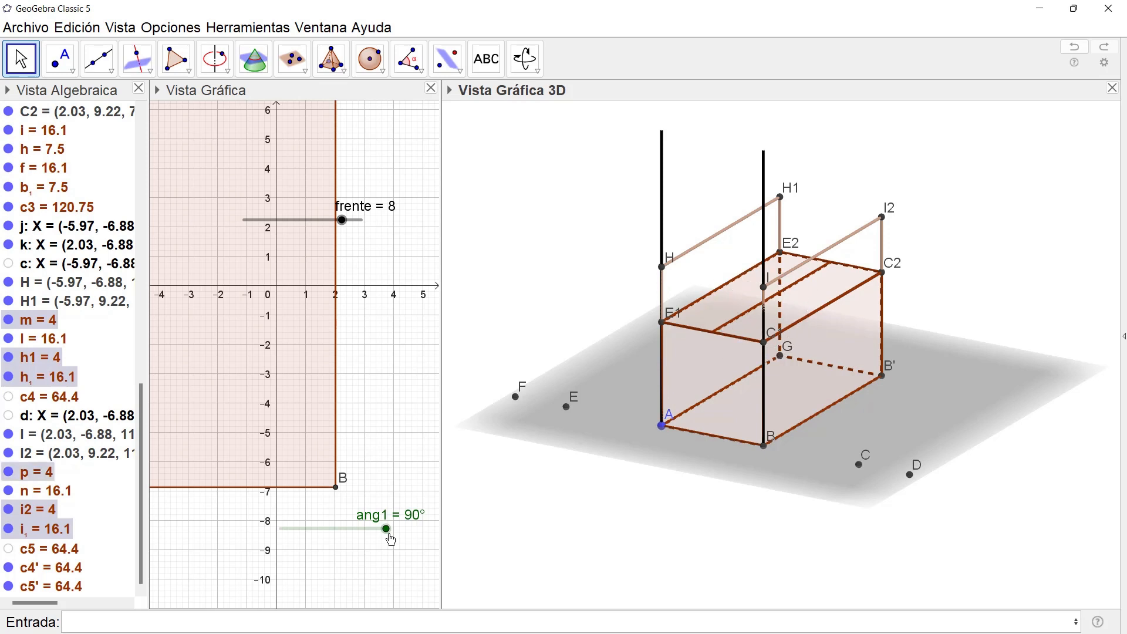
right_click(815, 257)
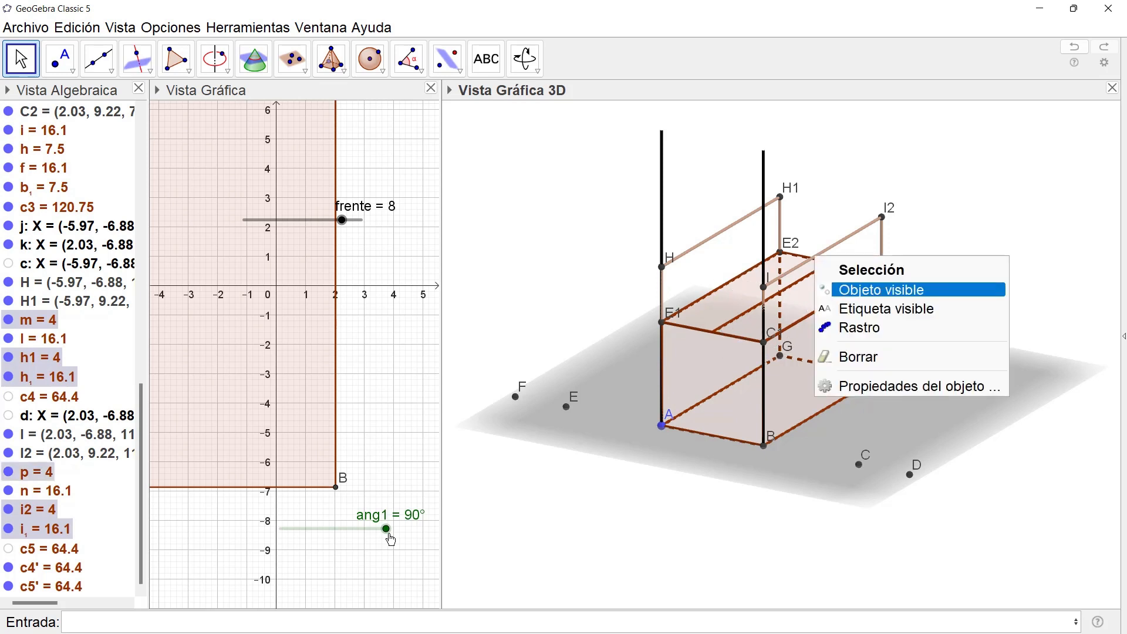
click(919, 290)
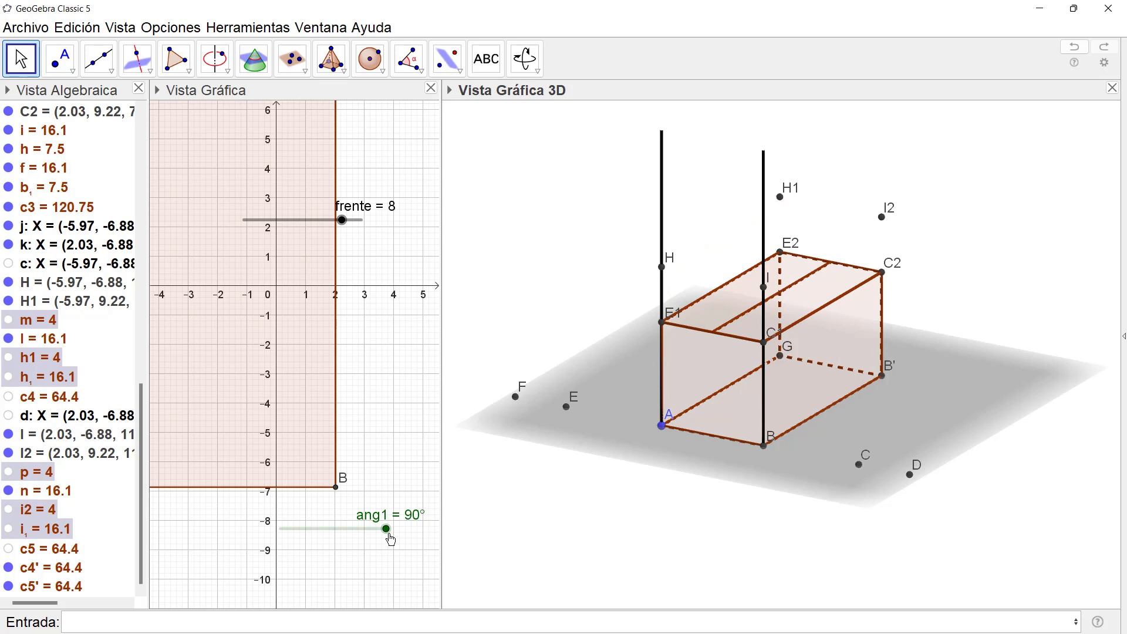
Step: Lower the ang1 slider to 33° and create a point in front of A at (x1,y1-1/2*lateral,z1)
drag(386, 528, 280, 529)
click(392, 537)
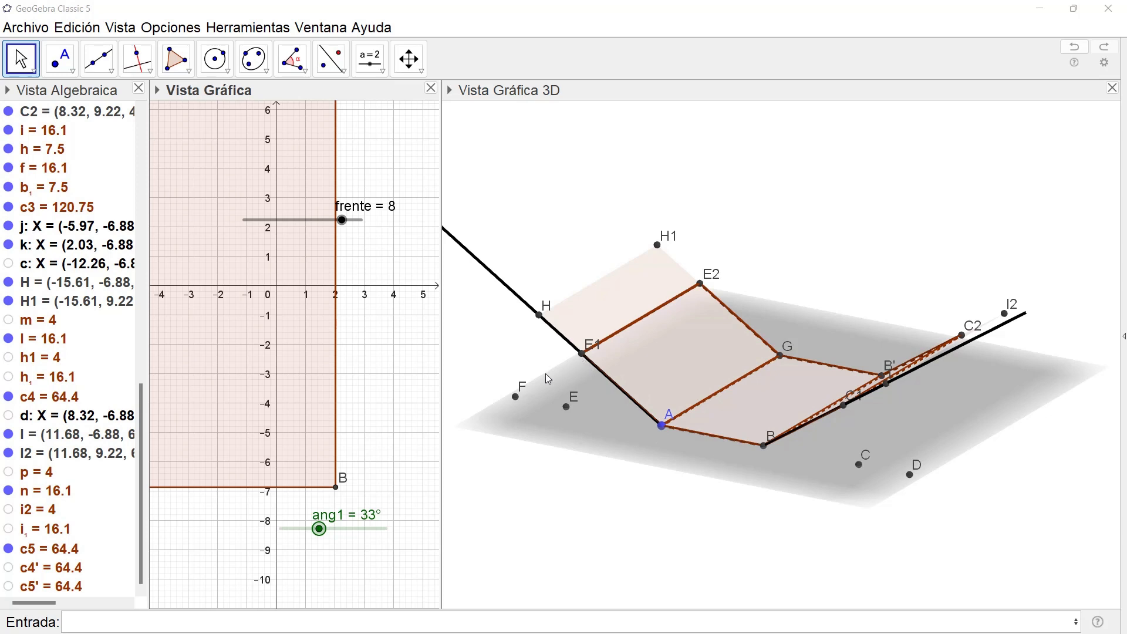
click(662, 426)
click(171, 624)
text(()
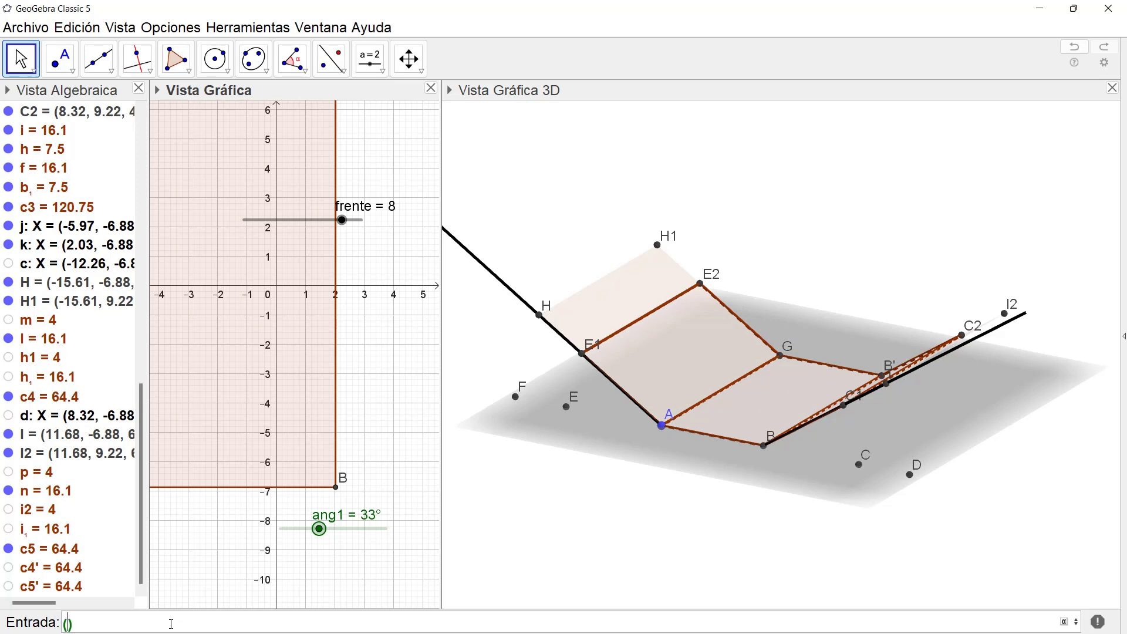
text(x)
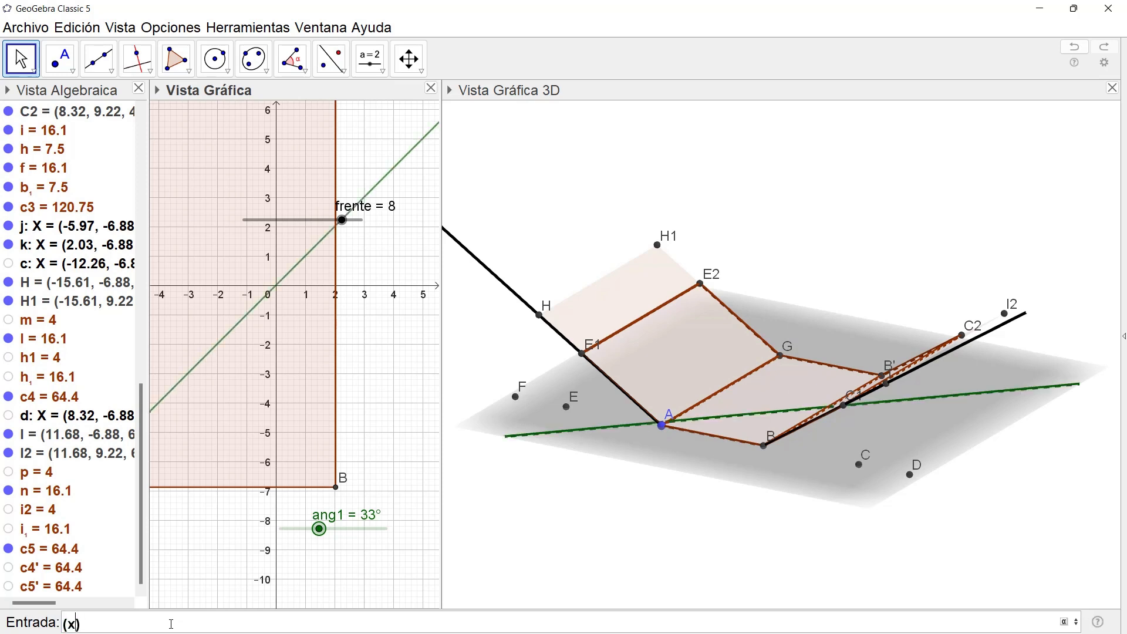
text(1)
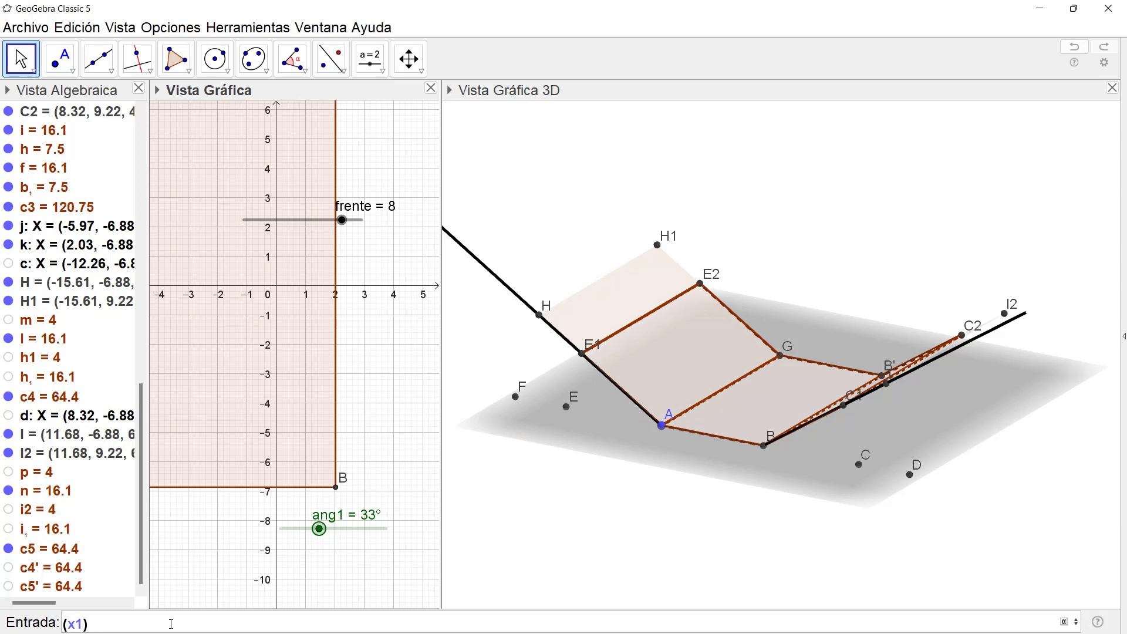
text(,y1-1/2*lateral)
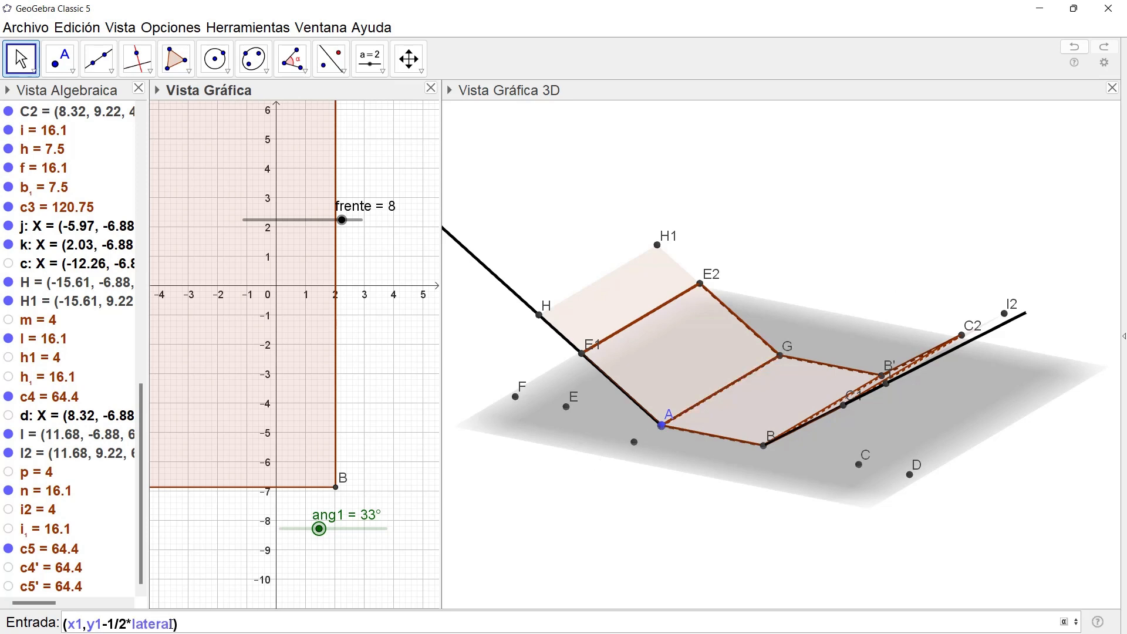
text(,y)
key(BackSpace)
text(z1)
key(Return)
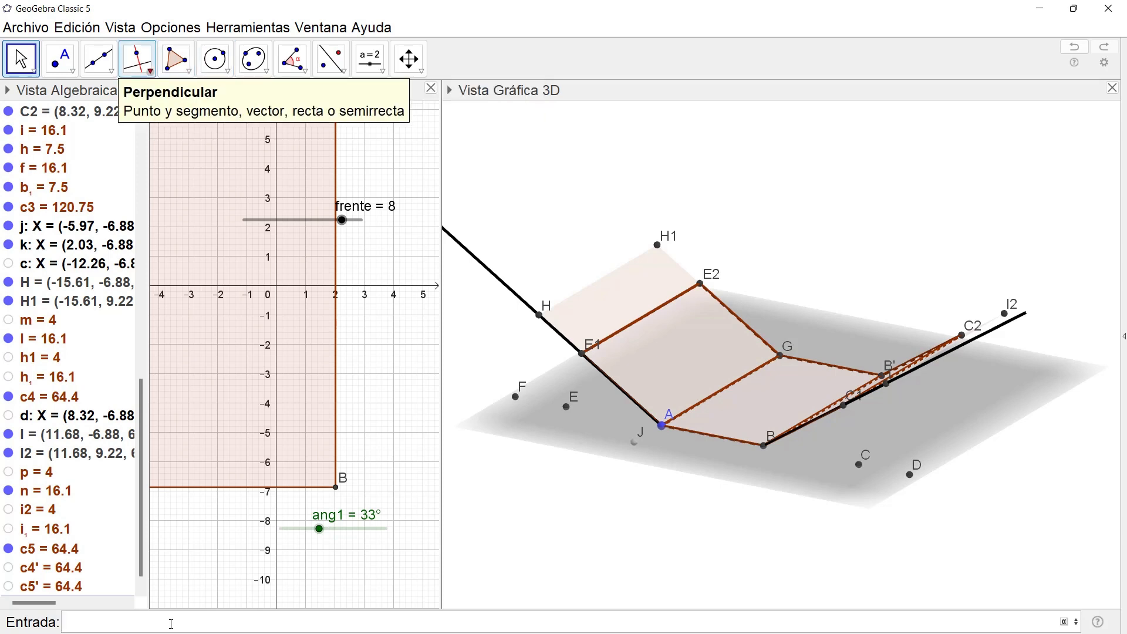
Step: Draw a vector from point A to point J
click(98, 59)
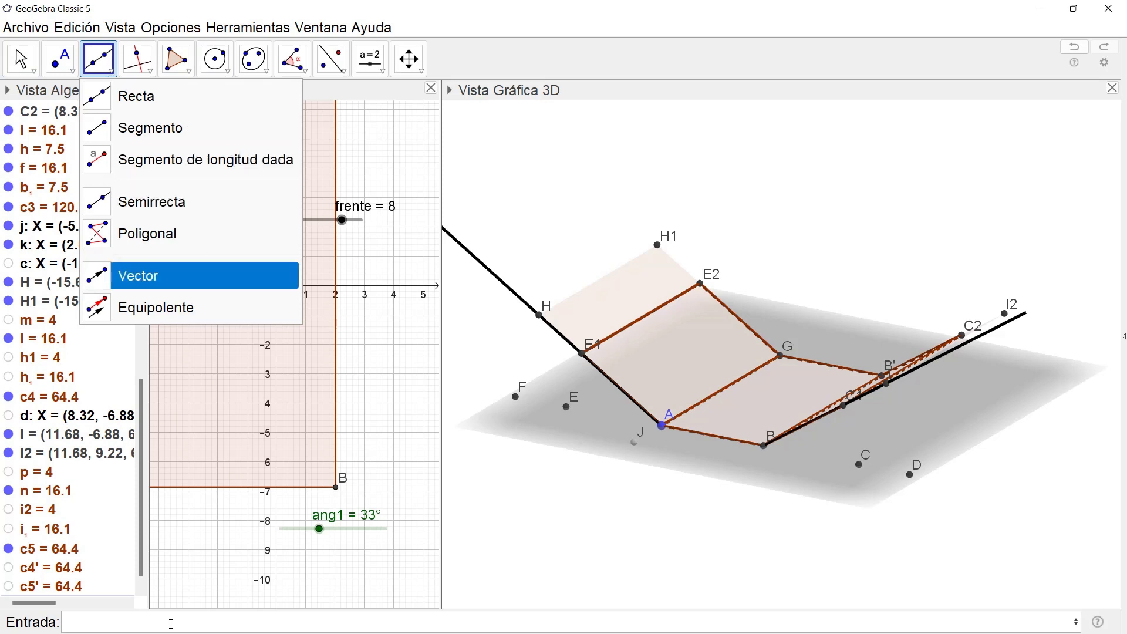
click(138, 276)
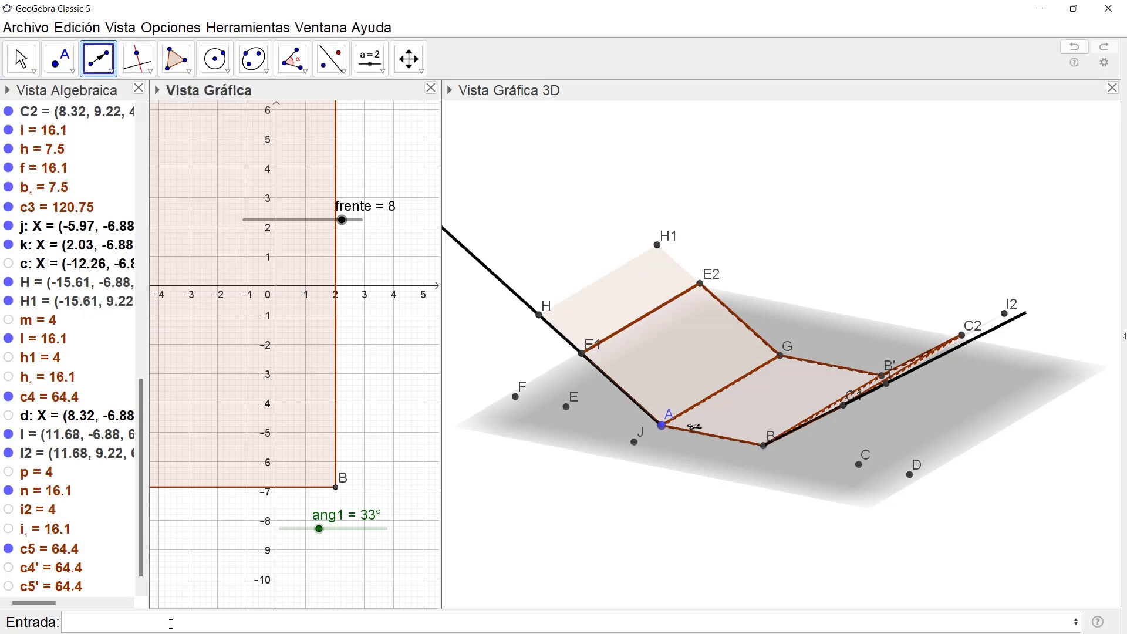
click(662, 425)
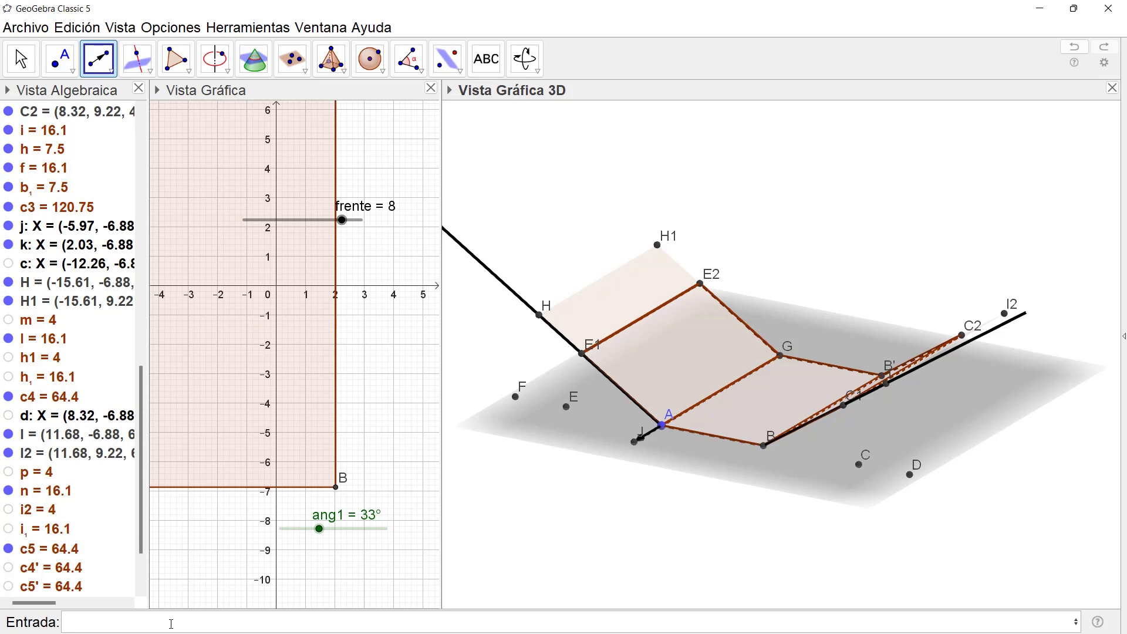
click(172, 625)
key(Escape)
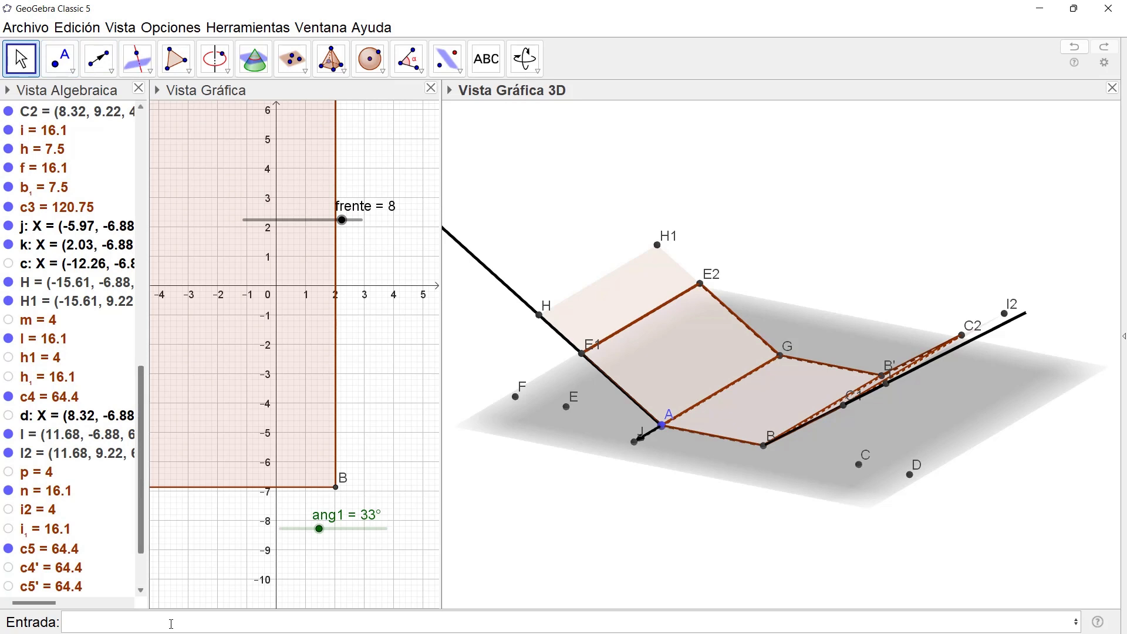
Step: Translate point E1 by vector v, keeping a copy of the Traslada(E1, v) command for reuse
drag(141, 464, 141, 495)
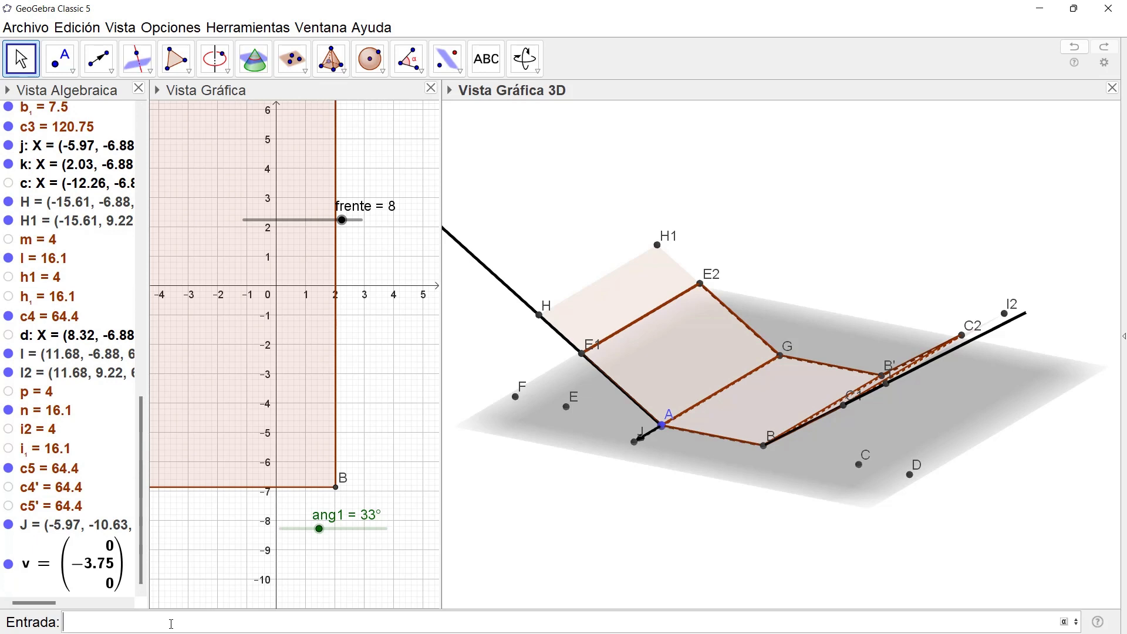
text(trasla)
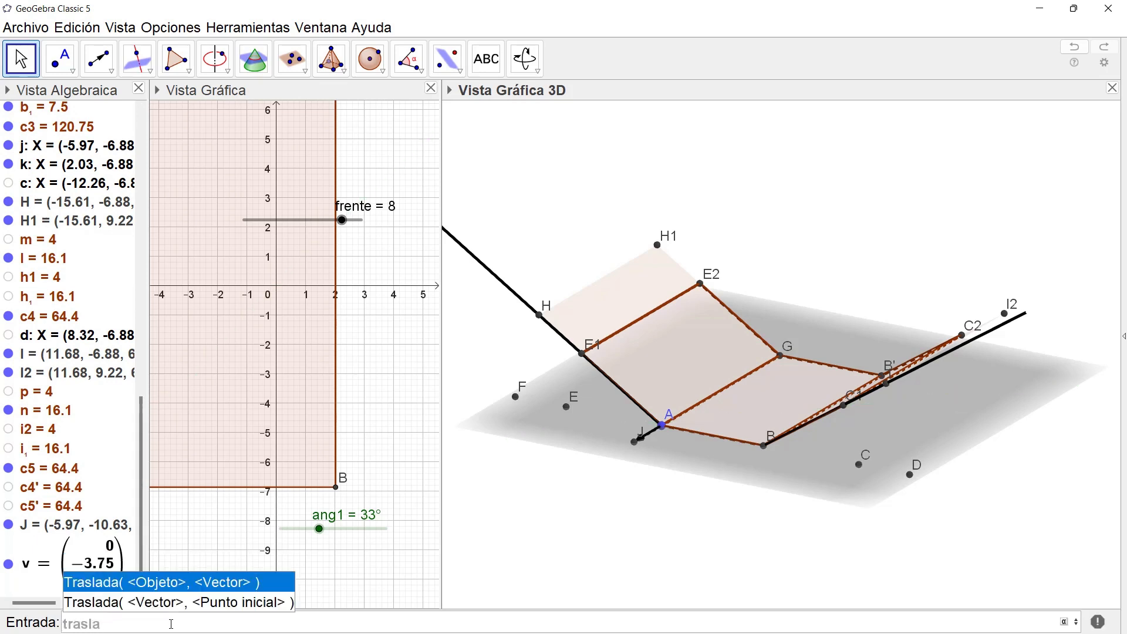
key(Return)
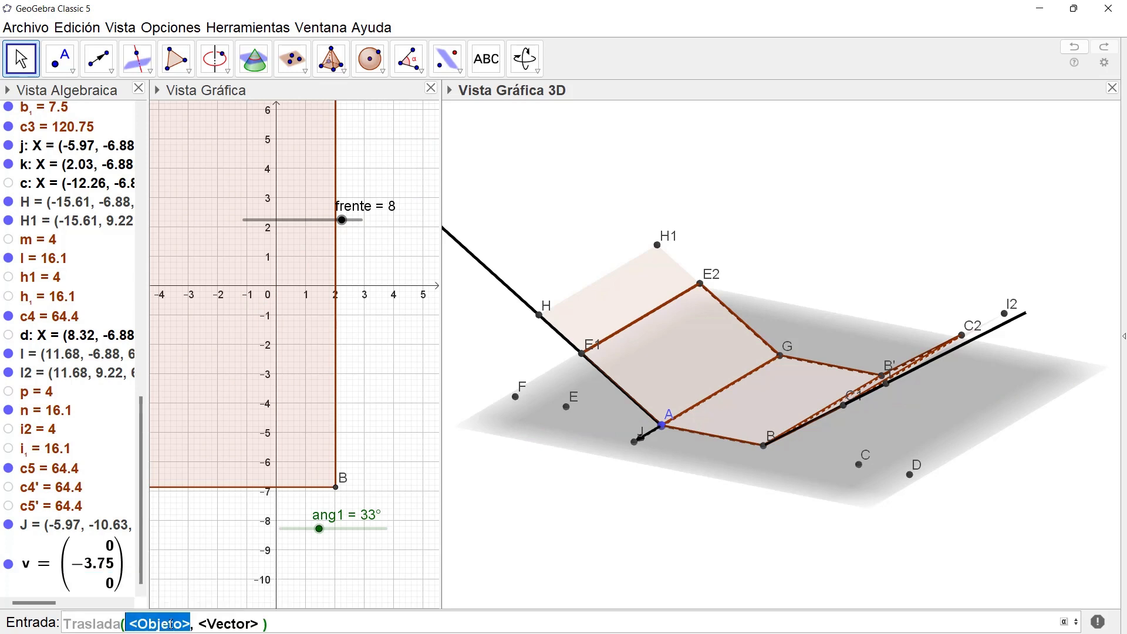
text(E1)
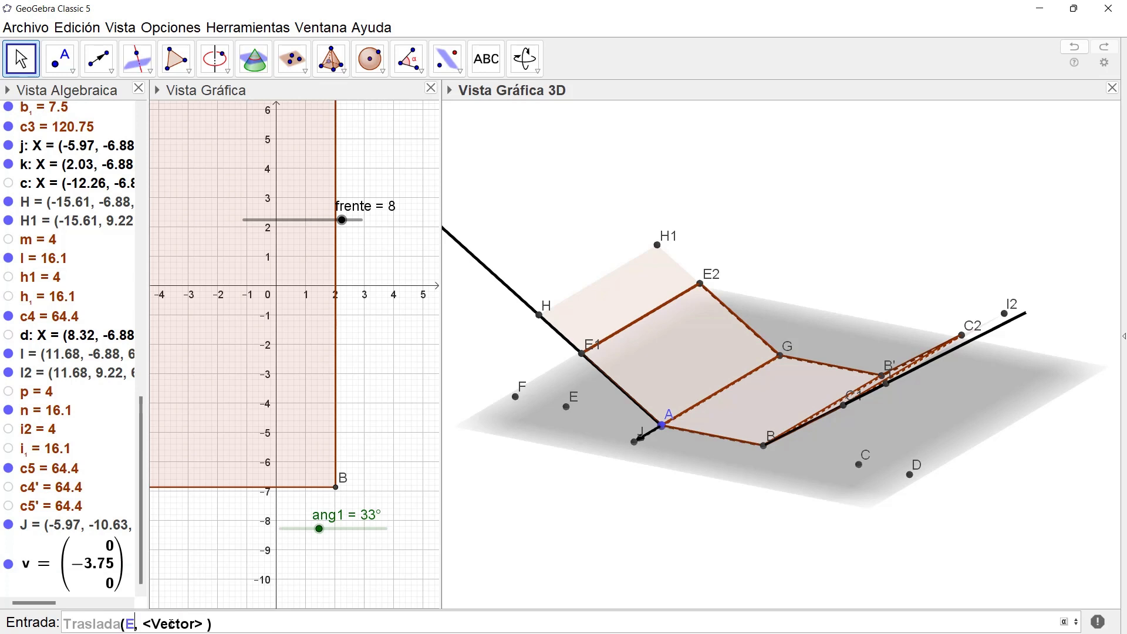
key(Tab)
text(v)
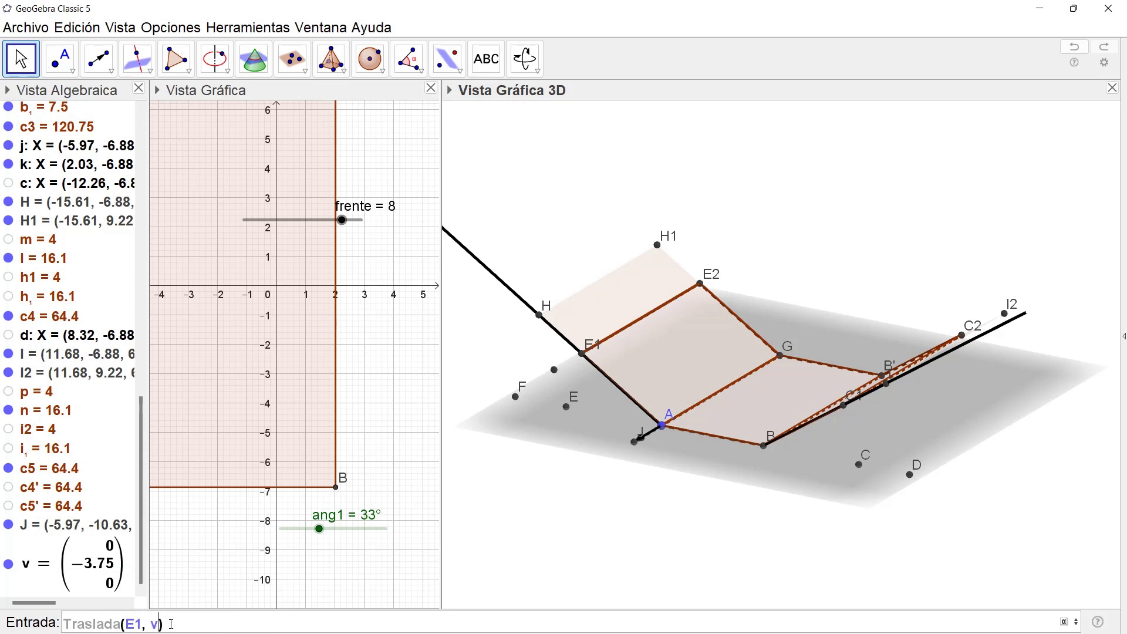
key(shift+Left)
key(shift+Left)
key(shift+Left)
key(shift+Left)
key(shift+Left)
key(shift+Left)
key(shift+Left)
key(shift+Left)
key(shift+Left)
key(shift+Left)
key(shift+Left)
key(shift+Left)
key(shift+Left)
key(shift+Left)
key(shift+Left)
key(ctrl+c)
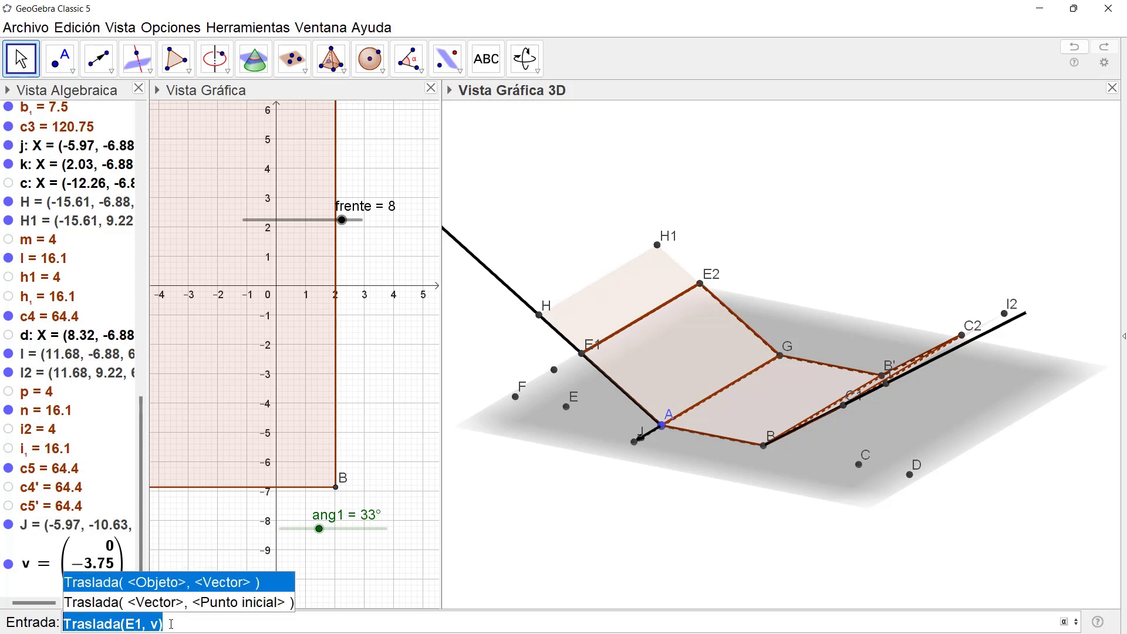
key(Return)
Step: Translate point H by vector v, reusing the previous Traslada command
key(Up)
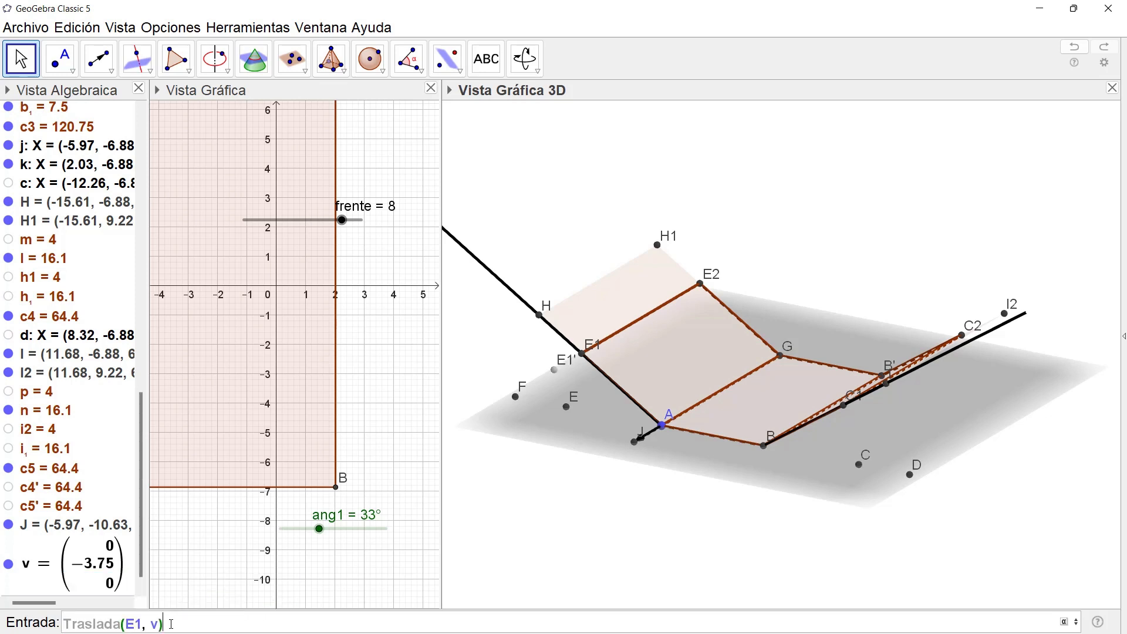
key(Left)
key(Left)
key(Left)
key(Left)
key(BackSpace)
key(BackSpace)
text(H)
key(Return)
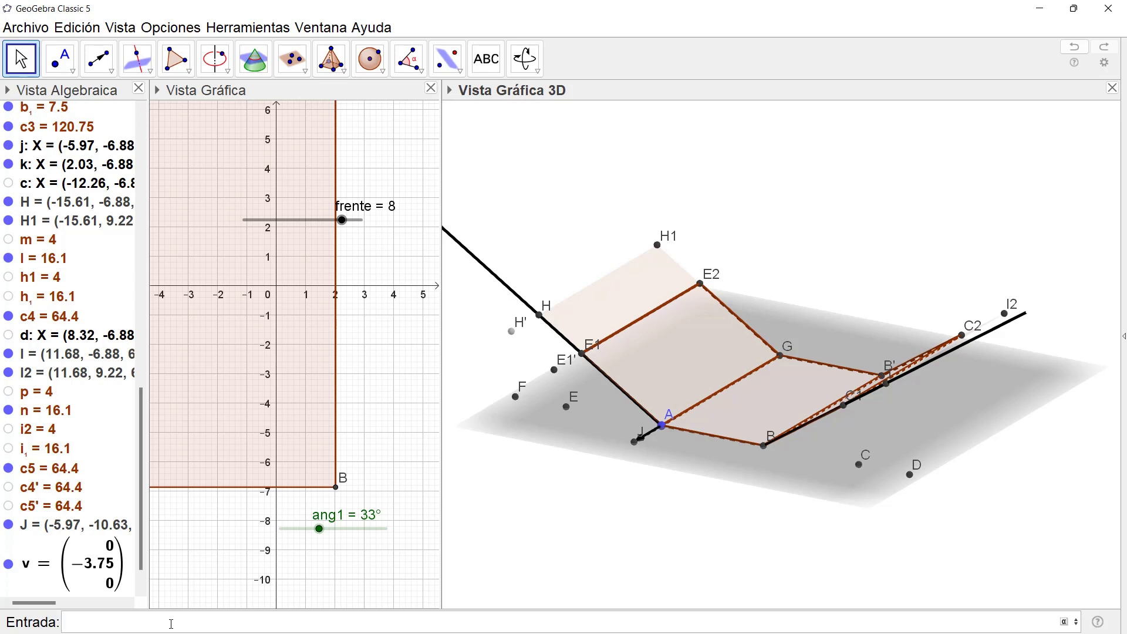
key(Up)
key(Up)
key(BackSpace)
key(BackSpace)
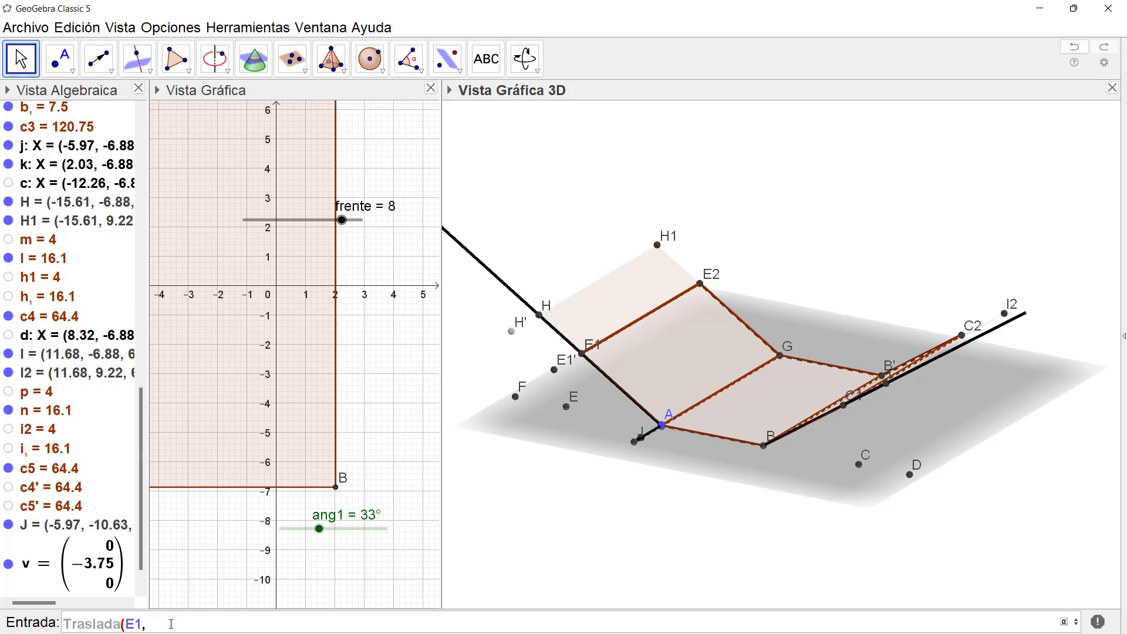
key(BackSpace)
key(BackSpace)
key(BackSpace)
key(BackSpace)
key(BackSpace)
key(BackSpace)
key(BackSpace)
key(BackSpace)
key(BackSpace)
key(BackSpace)
key(BackSpace)
key(BackSpace)
key(BackSpace)
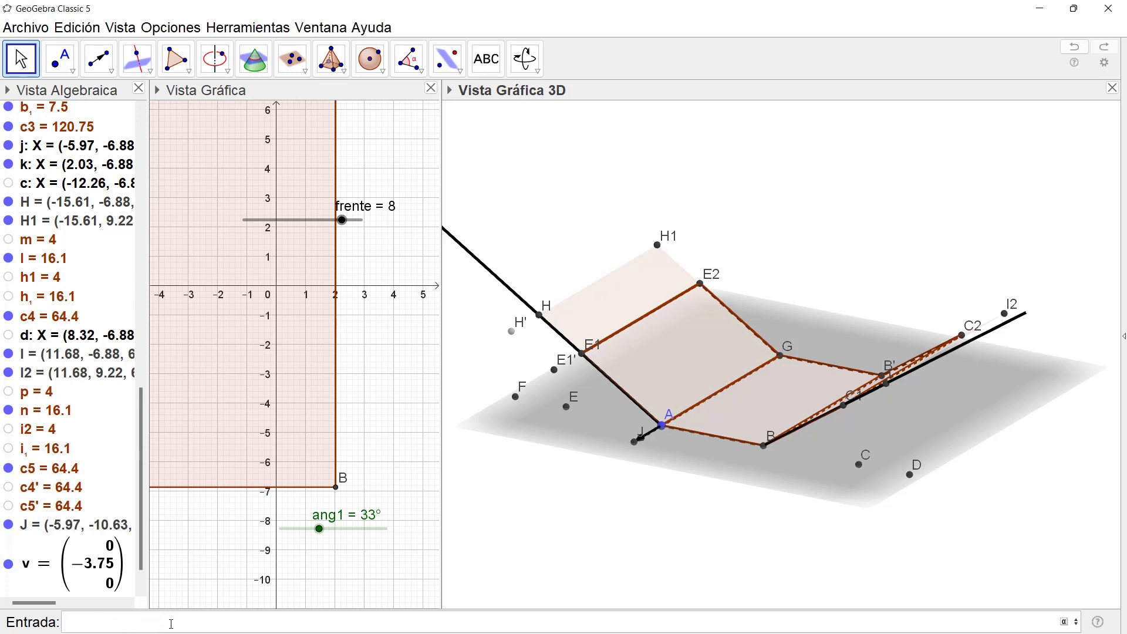
Step: Translate point B by vector v, replacing E1 in the recalled Traslada command
key(Up)
key(Left)
key(Left)
key(Left)
key(Left)
key(BackSpace)
key(BackSpace)
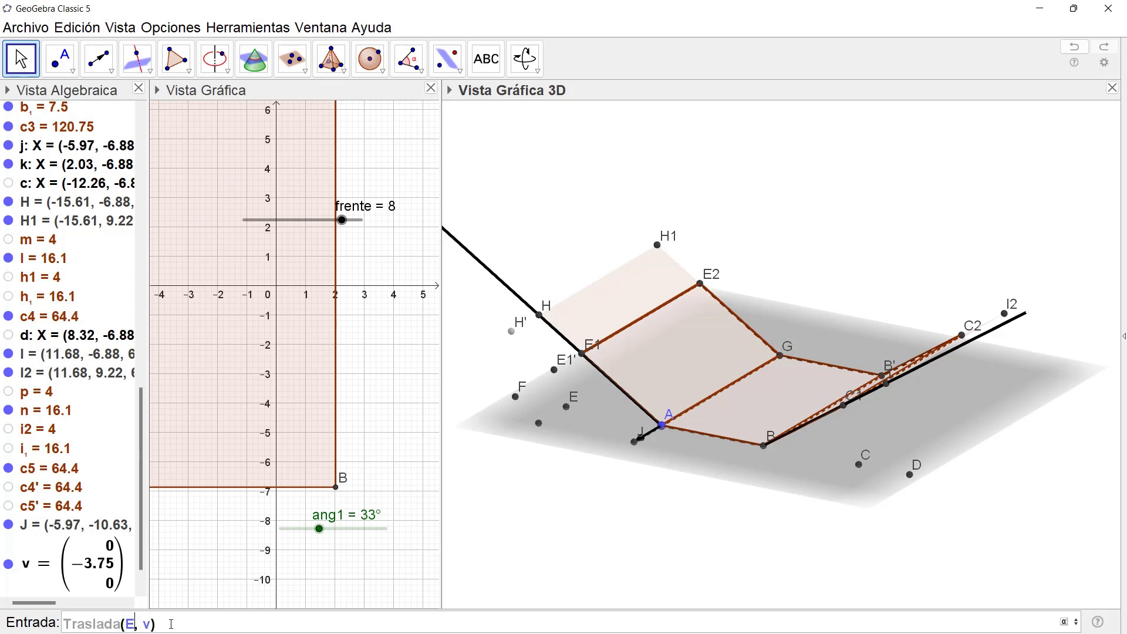
text(B)
key(Return)
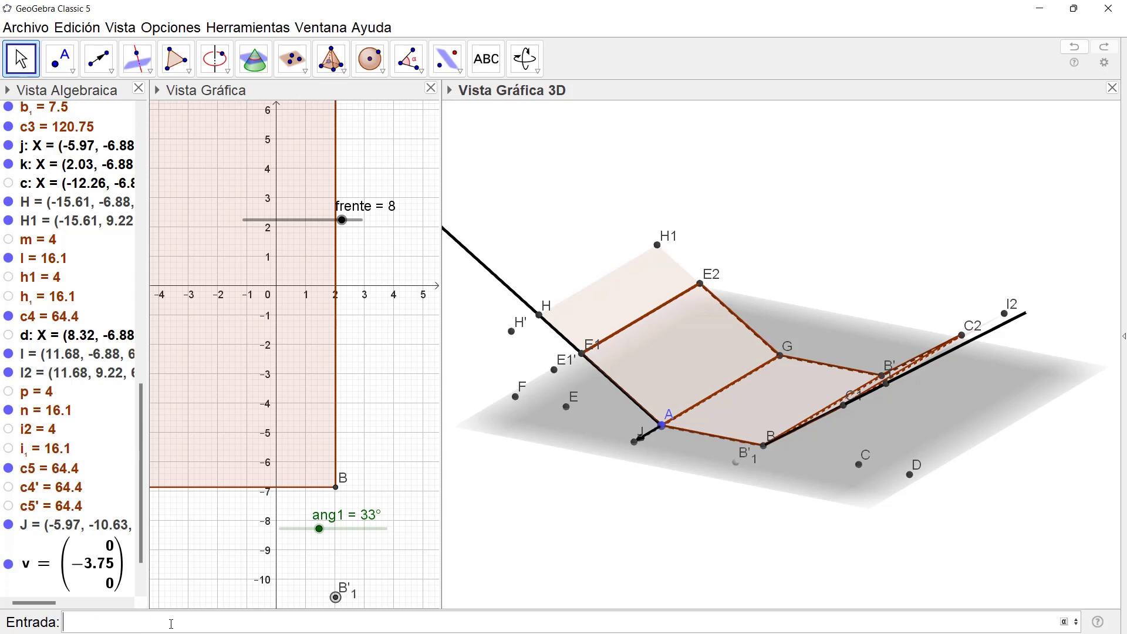
Step: Translate point C1 by vector v, adapting the copied Traslada(E1, v) command
key(ctrl+v)
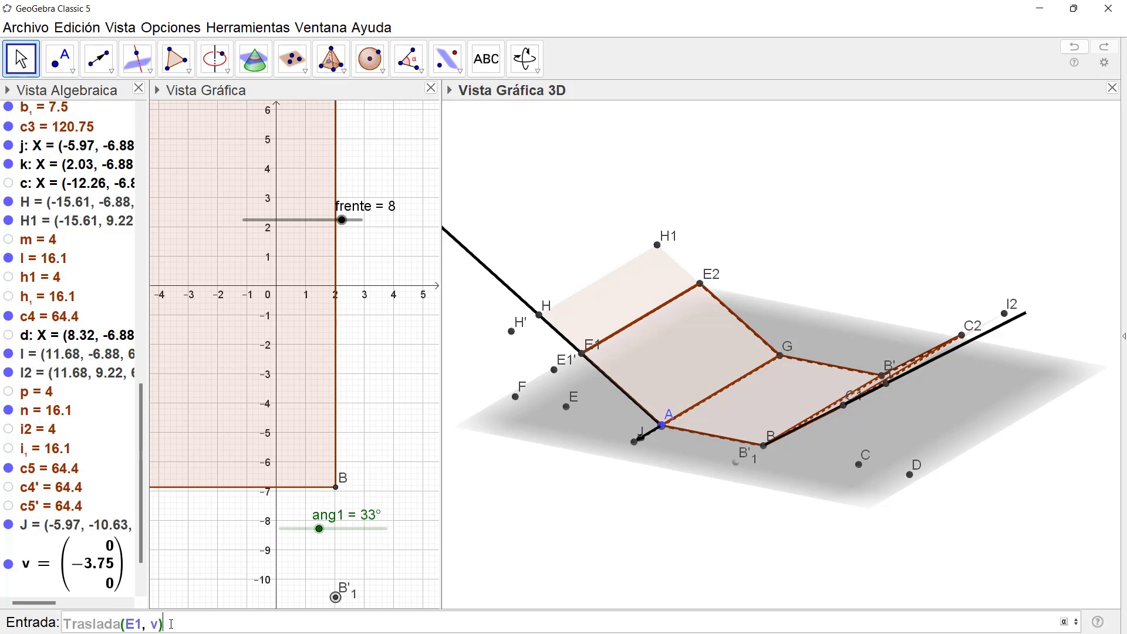
key(Left)
key(Left)
key(Left)
key(Left)
key(Left)
key(Left)
key(Delete)
text(C)
key(Return)
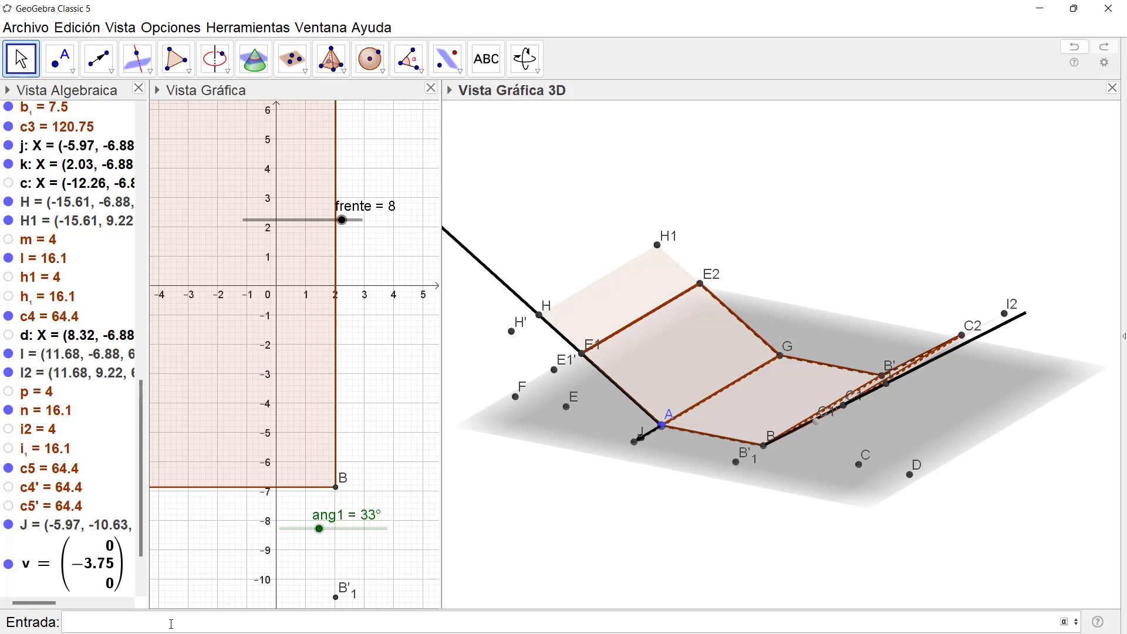
key(ctrl+v)
key(BackSpace)
key(BackSpace)
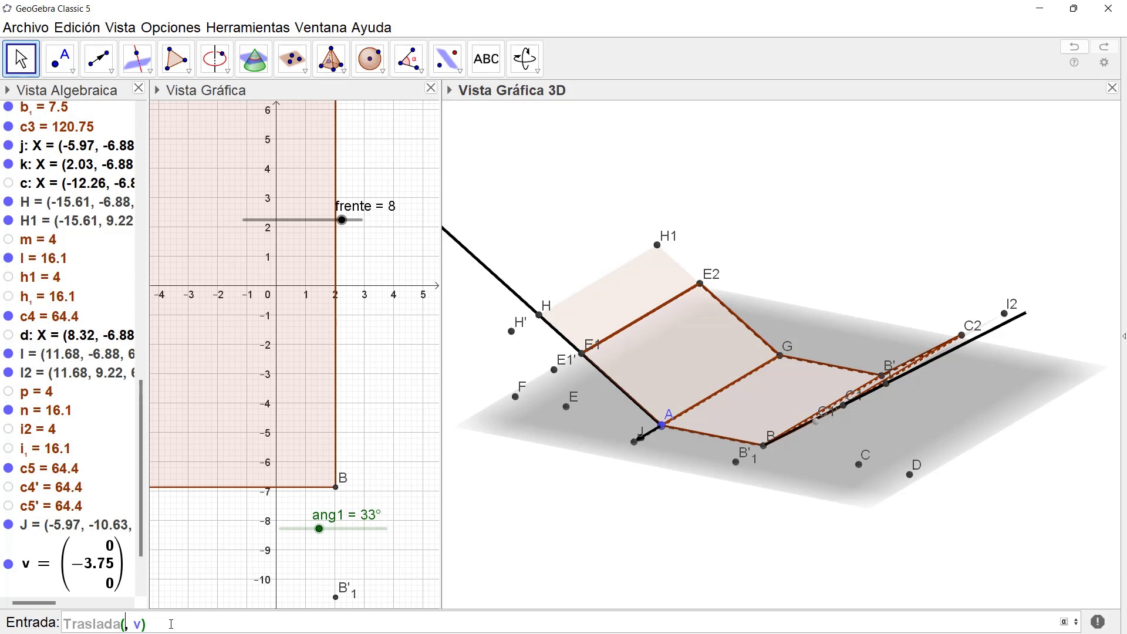
text(C2)
key(BackSpace)
key(BackSpace)
key(shift+Left)
key(shift+Left)
key(shift+Left)
key(shift+Left)
key(shift+Left)
key(shift+Left)
key(shift+Left)
key(shift+Left)
key(shift+Left)
key(shift+Left)
key(shift+Left)
key(shift+Left)
key(shift+Left)
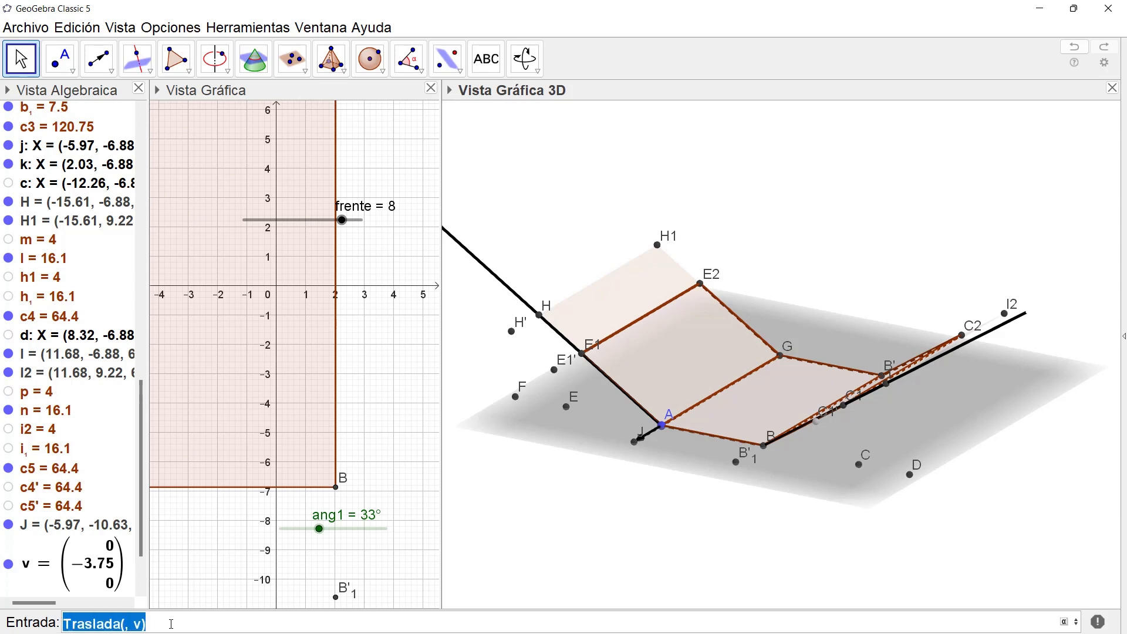
key(BackSpace)
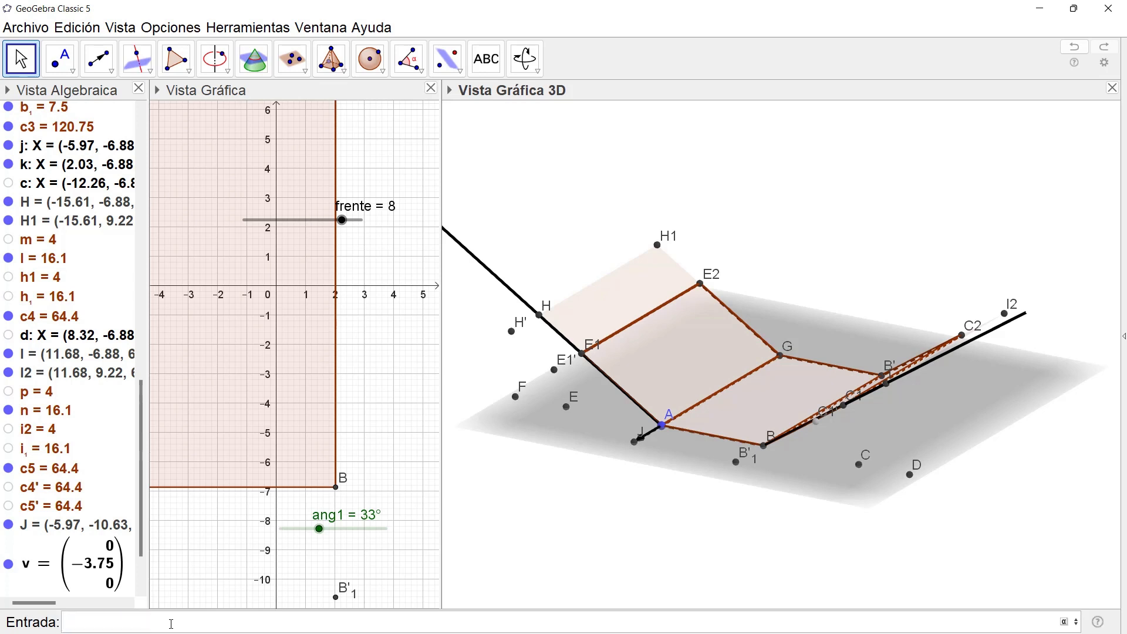
Step: Lower the ang1 slider to 14° and translate point I by vector v
drag(319, 529, 281, 529)
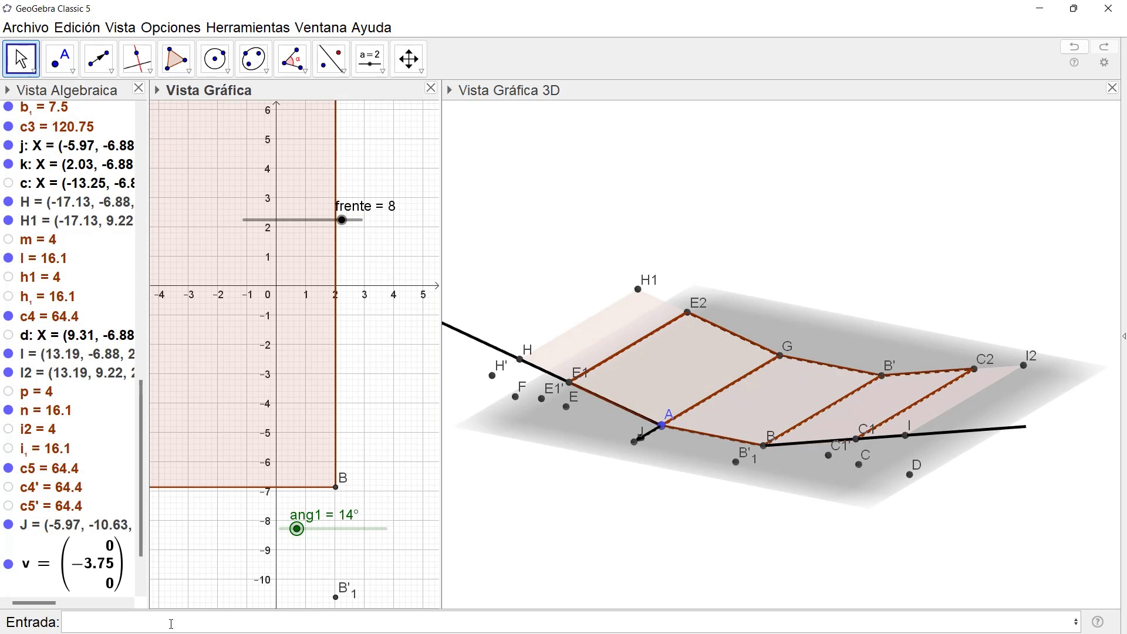
click(171, 623)
key(Up)
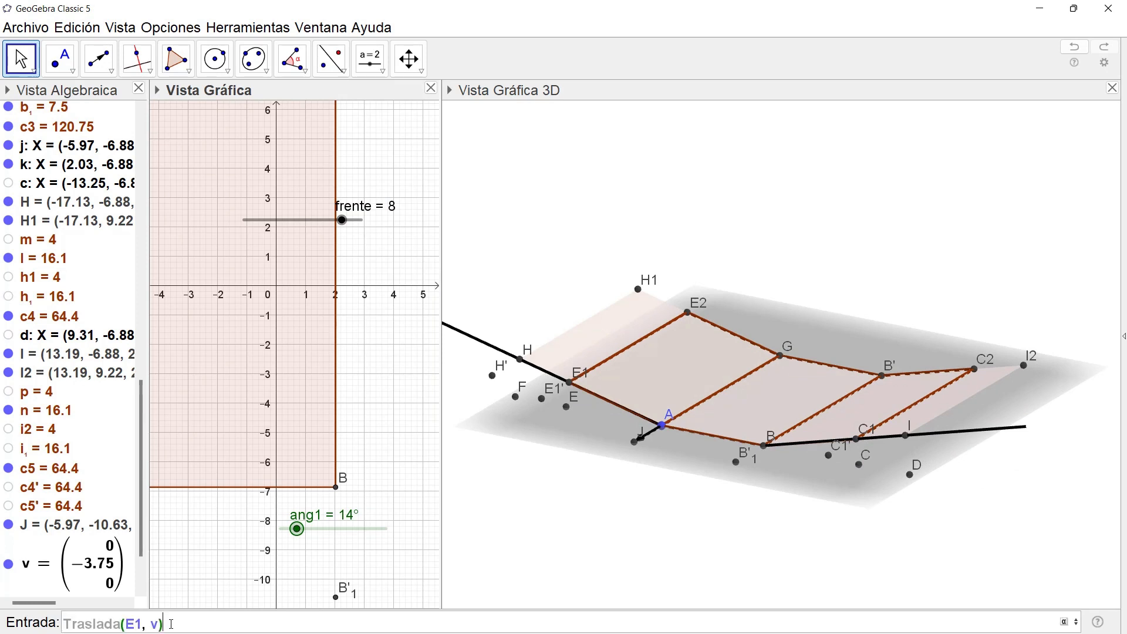
key(Left)
key(Left)
key(Left)
key(Left)
key(Left)
key(Left)
key(Delete)
key(Delete)
text(I)
key(Return)
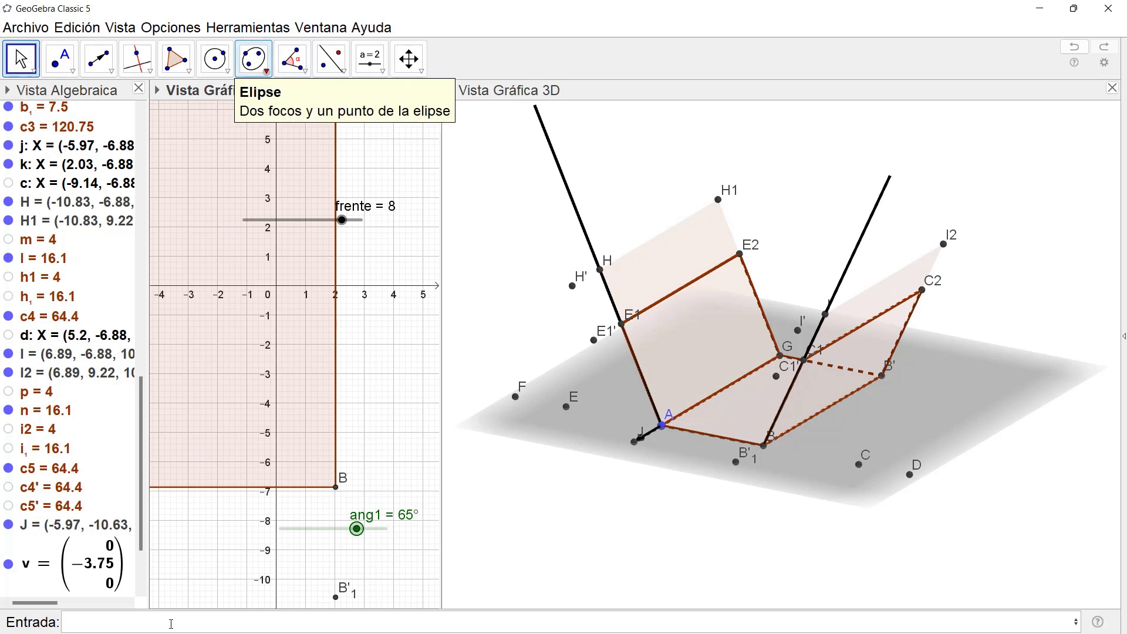
Step: Draw the front flap polygon through H, H', E1' and E1 on the upper flap beside E1
click(176, 59)
click(599, 270)
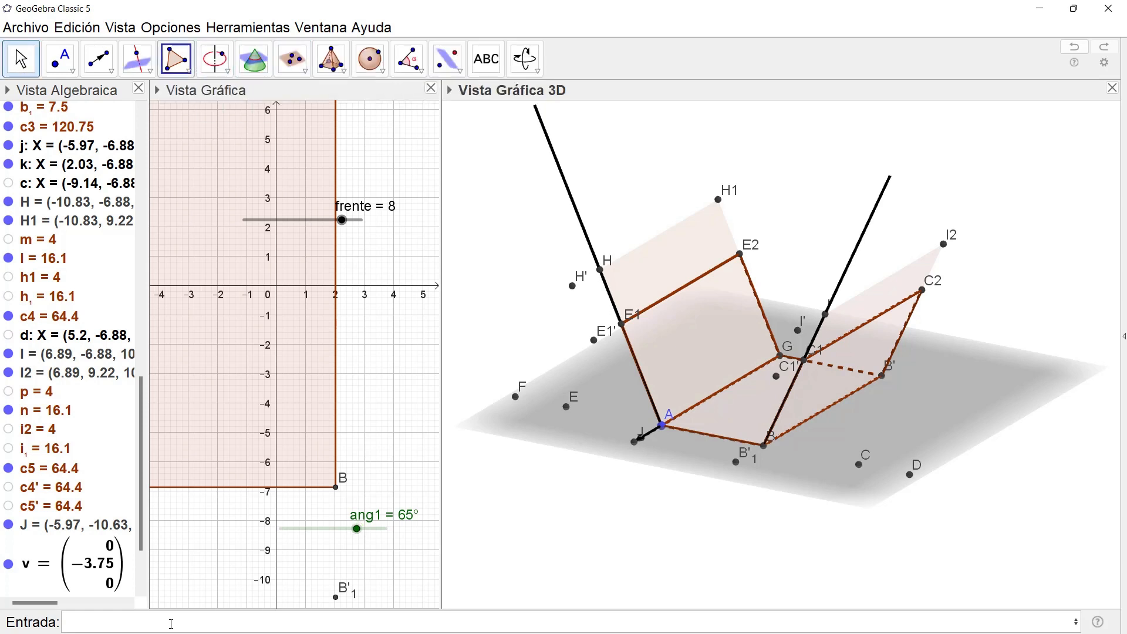
click(573, 286)
click(593, 340)
click(622, 323)
click(600, 269)
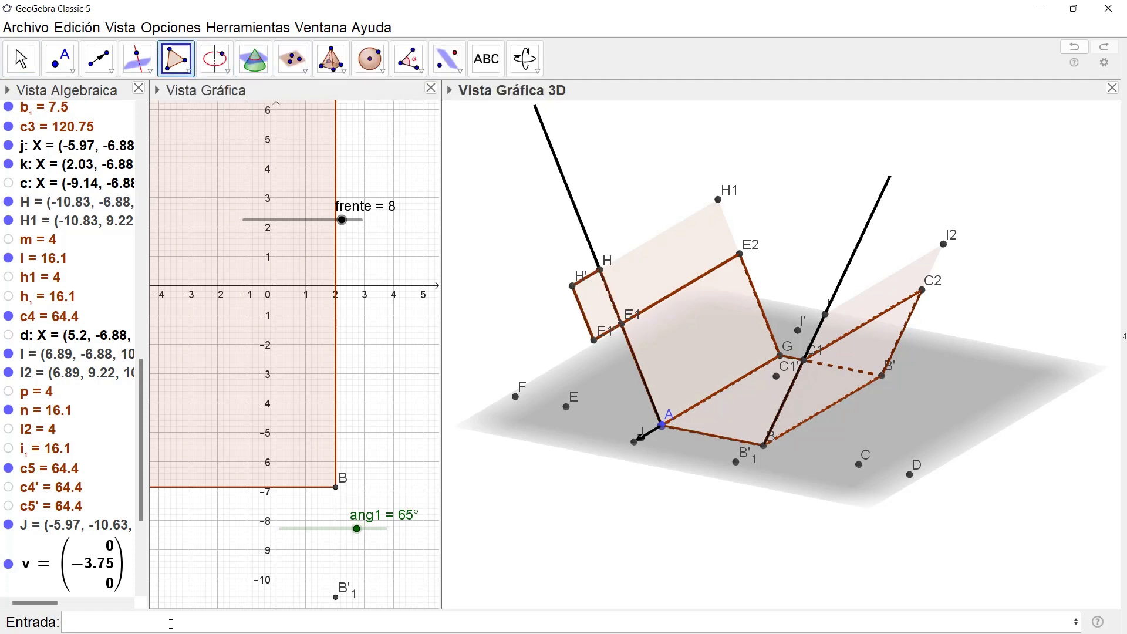
Step: Draw the front flap polygon through E1, A, J and E1' on the side wall at A
click(622, 323)
click(662, 425)
click(634, 442)
click(594, 340)
click(622, 324)
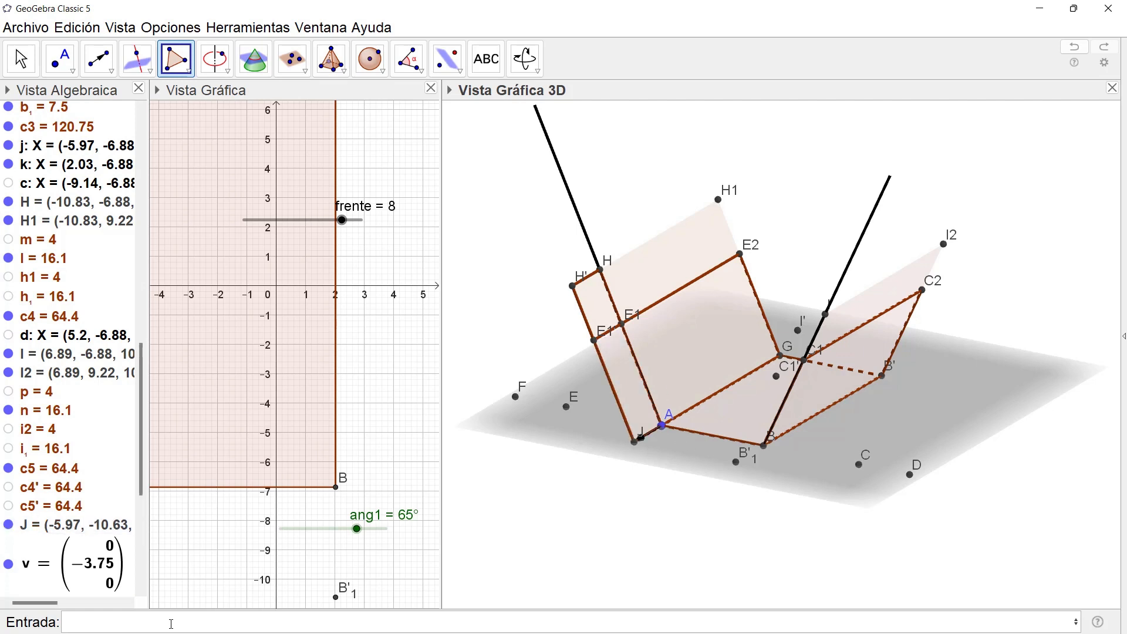
Step: Draw the front flap polygon through A, B, B'1 and J along the base edge
click(662, 425)
click(763, 446)
click(736, 462)
click(634, 441)
click(662, 425)
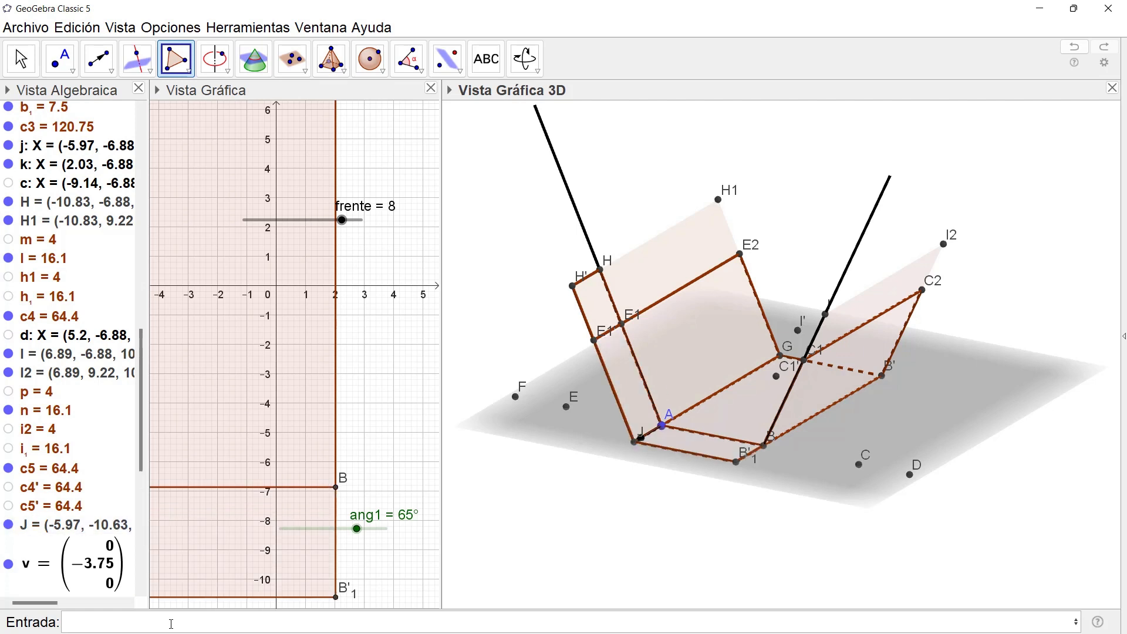
Step: Draw the front flap polygon through B'1, C1', C1 and B on the side wall at B
click(737, 462)
click(776, 377)
click(803, 359)
click(764, 445)
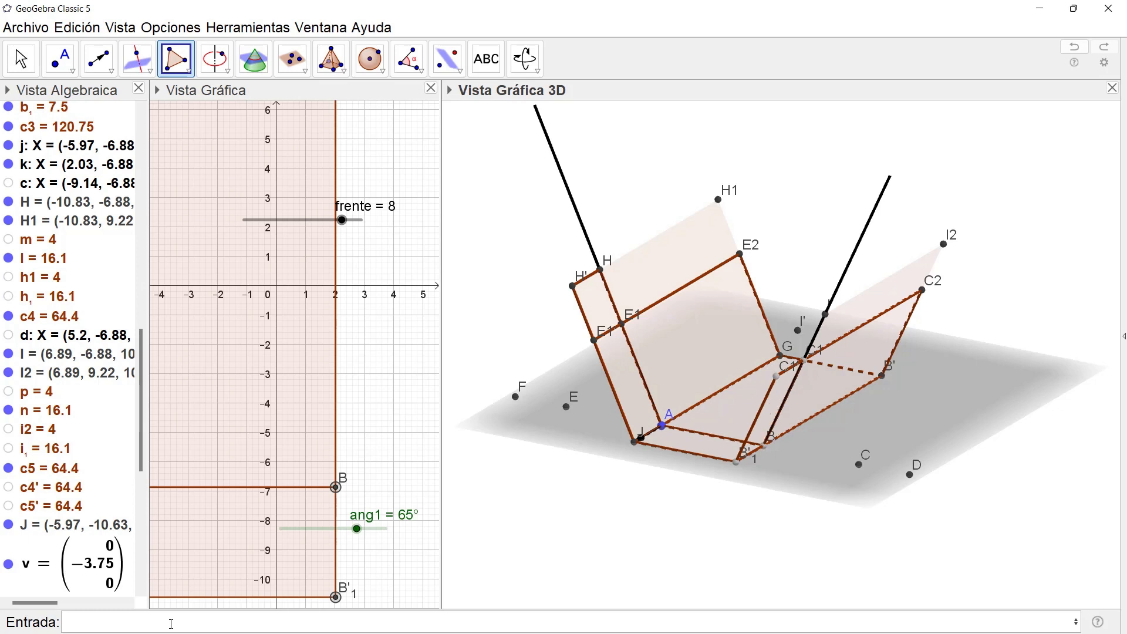
click(736, 462)
Step: Draw the front flap polygon through C1', I', I and C1, and leave the Polygon tool
click(776, 376)
click(797, 331)
click(826, 314)
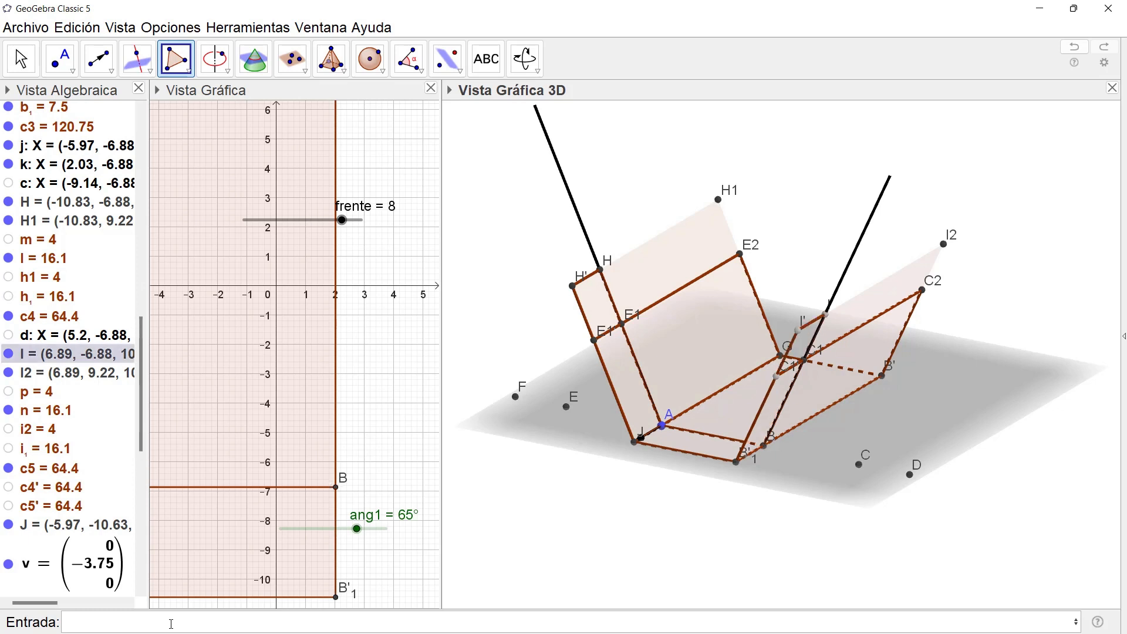
click(803, 360)
click(776, 377)
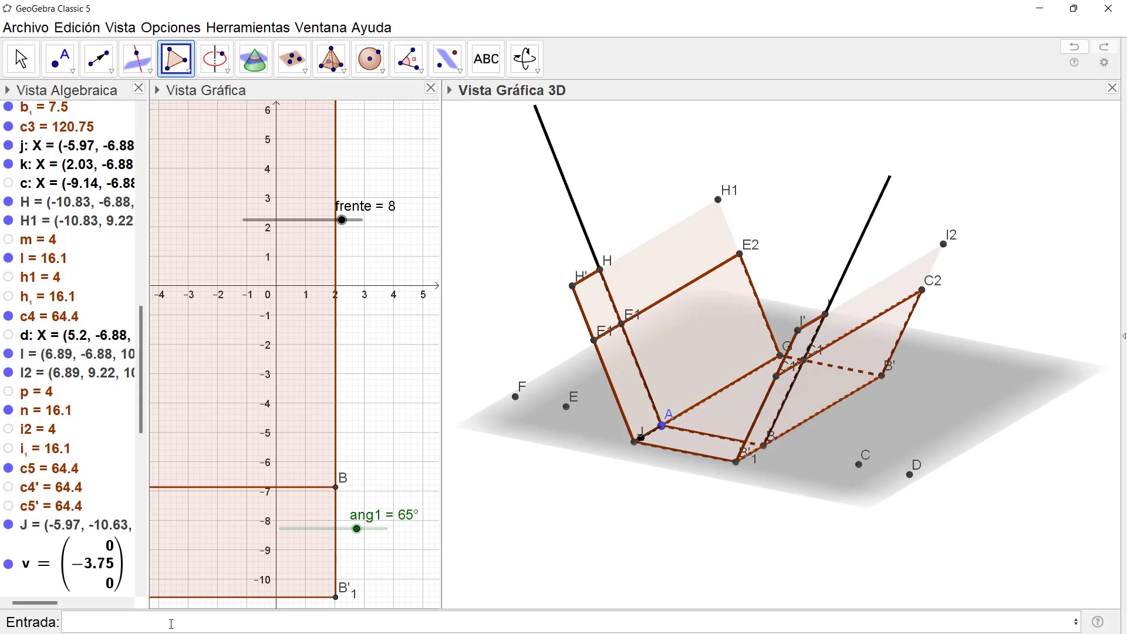
key(Escape)
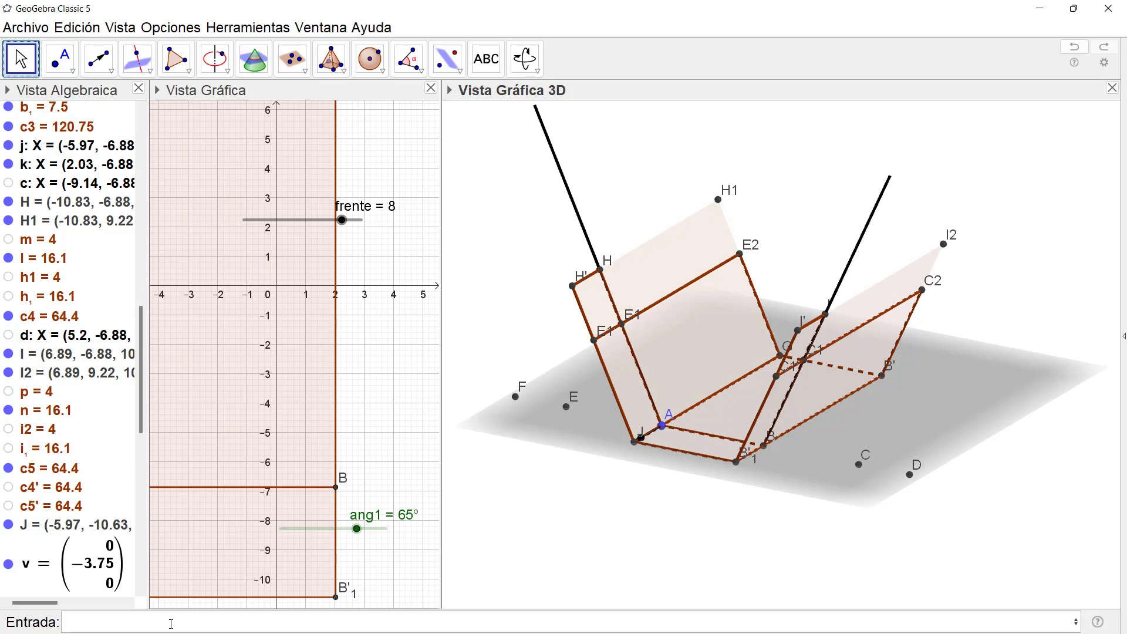
Step: Lower the ang1 slider to 27° and draw the rear flap polygon through H1, E2, E2' and H1'
mouse_move(356, 529)
mouse_down()
mouse_move(386, 529)
mouse_move(312, 529)
mouse_up()
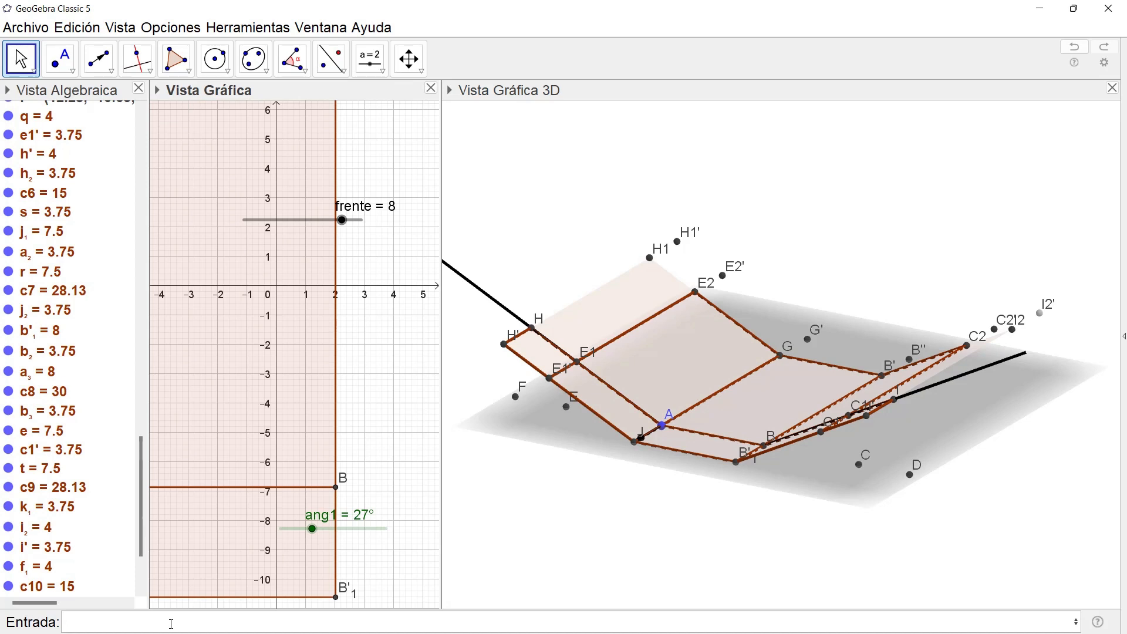
click(176, 59)
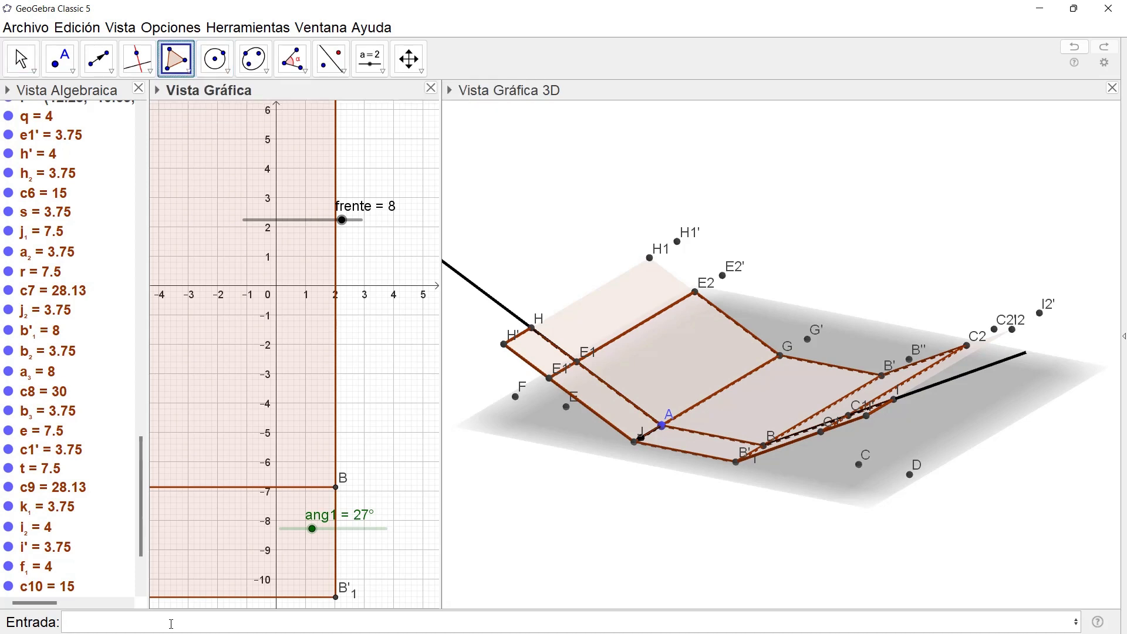
click(649, 258)
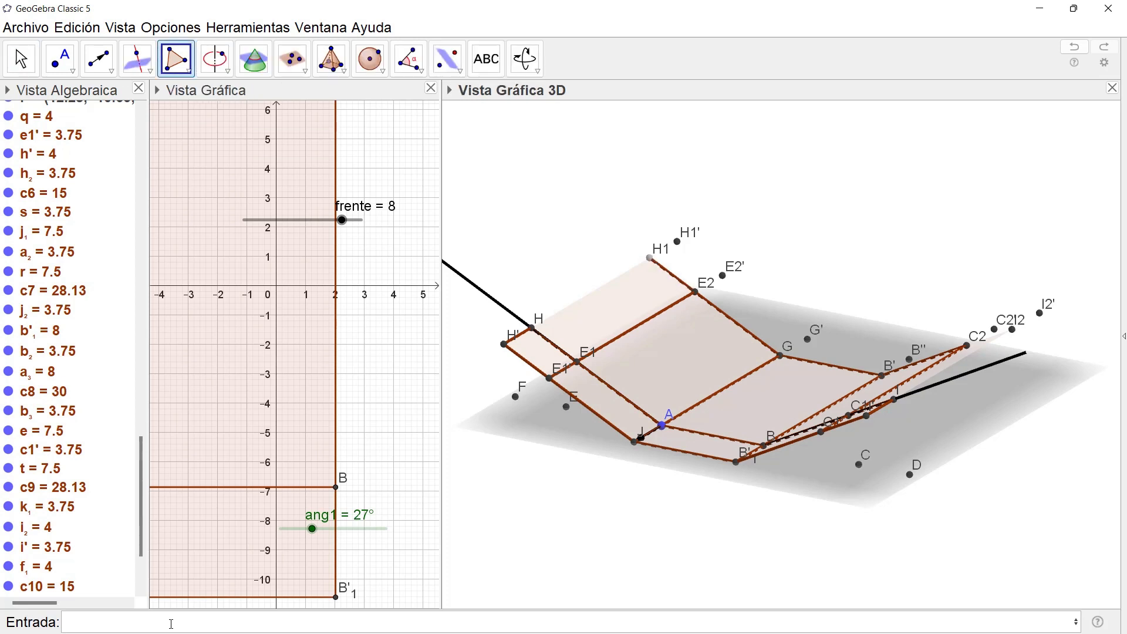
click(696, 292)
click(723, 276)
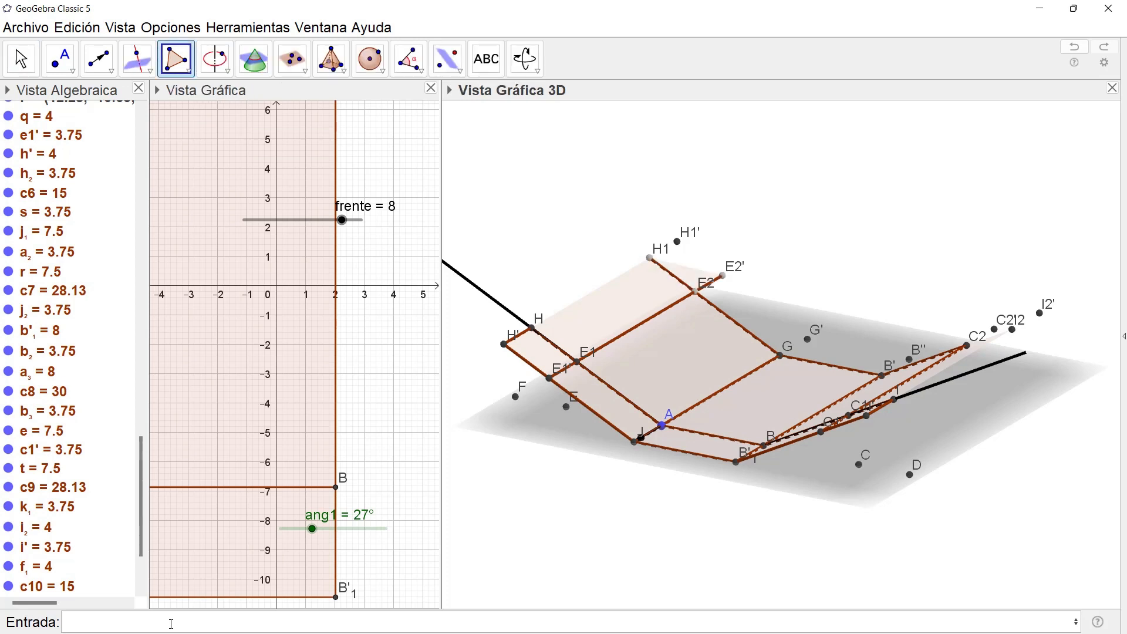
click(677, 241)
click(650, 258)
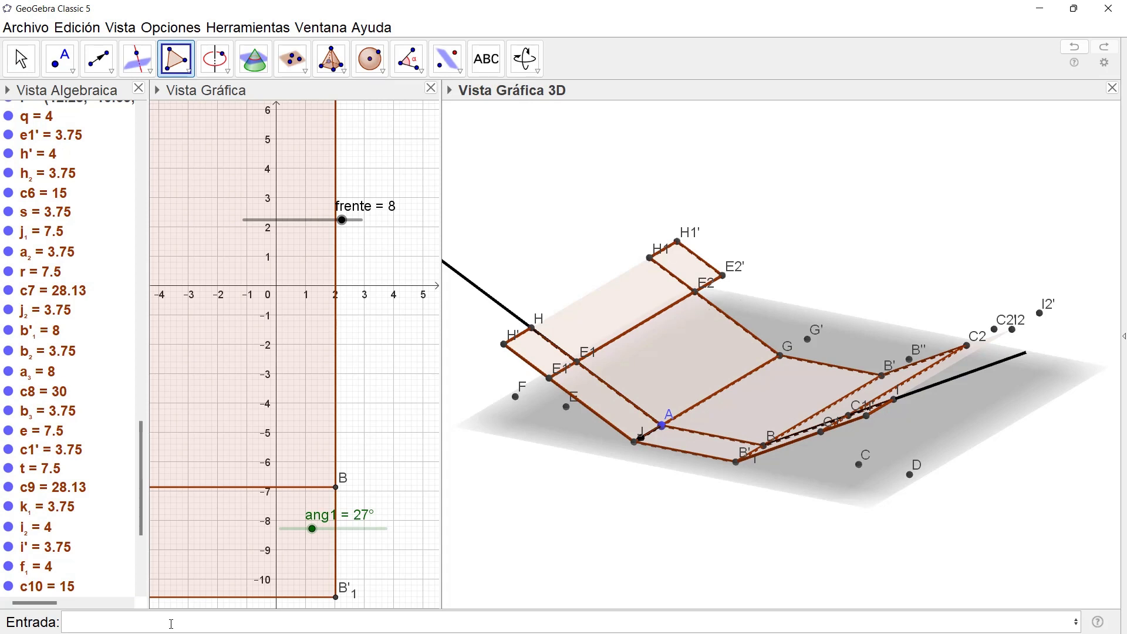
Step: Draw the rear flap polygon through E2, E2', G' and G on the side wall at G
click(722, 275)
click(807, 339)
click(780, 355)
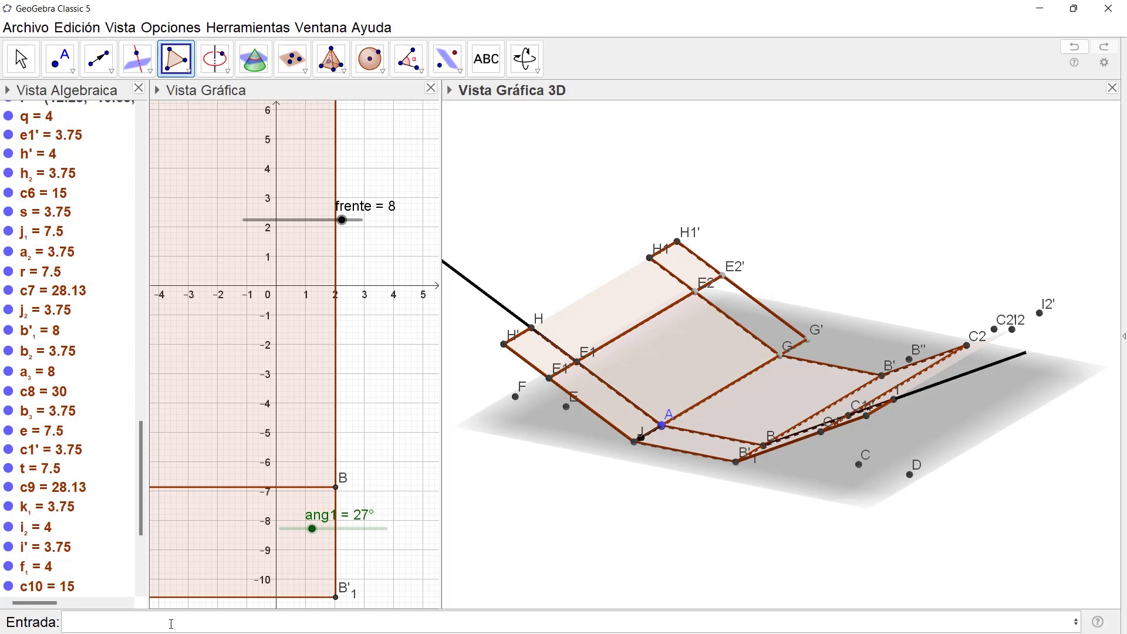
click(696, 292)
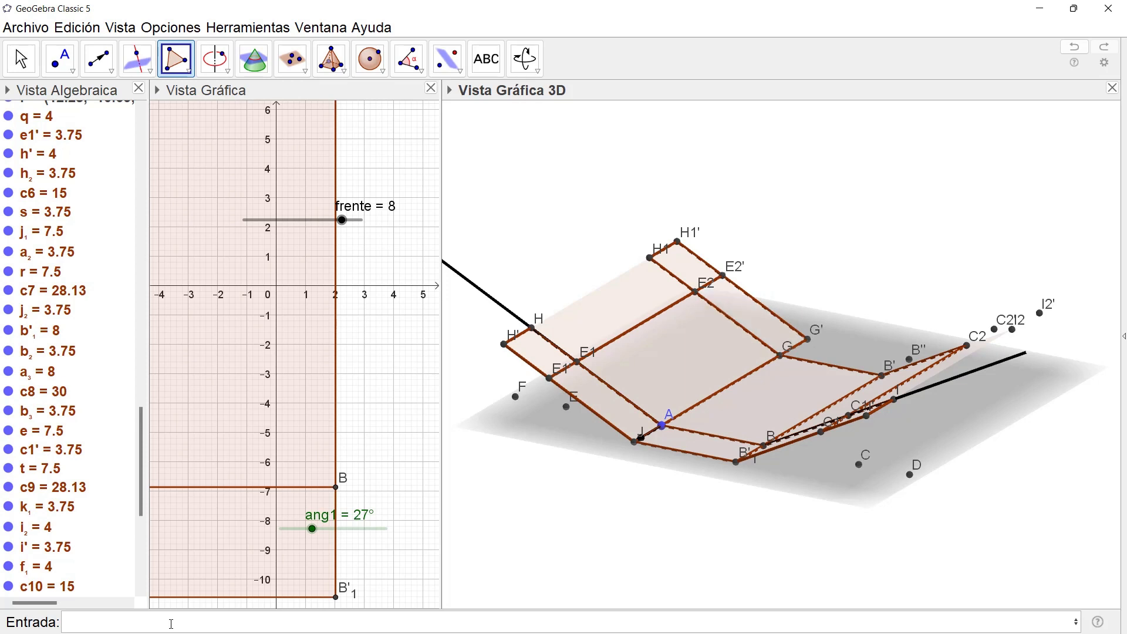
Step: Draw the base's rear flap polygon through G', B'', B' and G, and leave the Polygon tool
click(808, 339)
click(909, 359)
click(882, 374)
click(781, 356)
click(807, 339)
key(Escape)
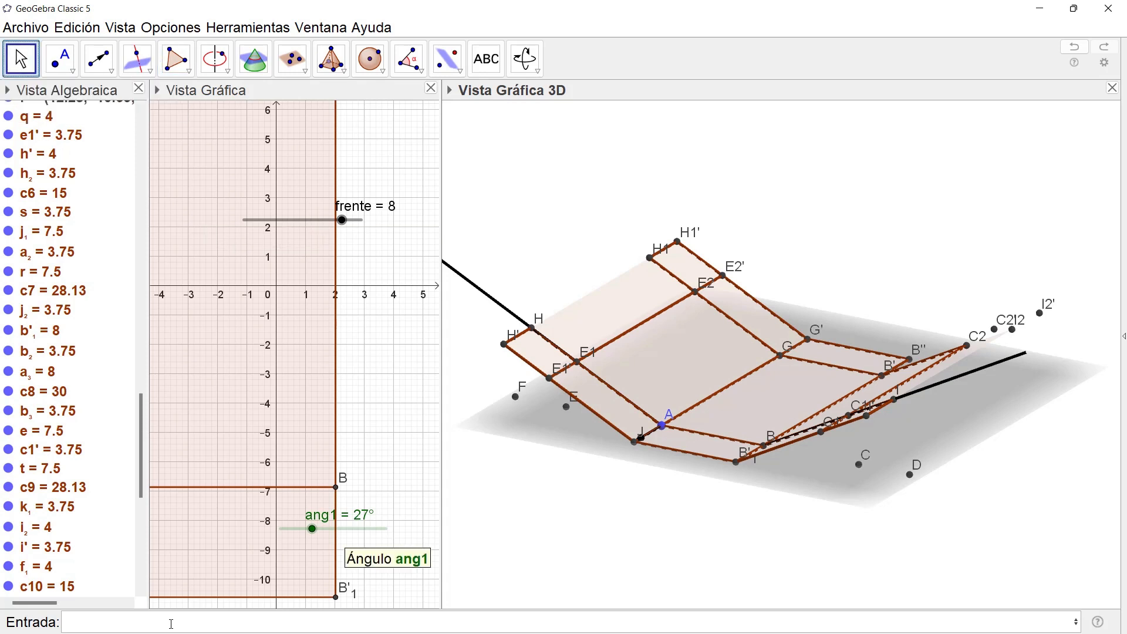
Step: Raise the ang1 slider to 90° and draw the rear flap polygon through C2, B', B'' and C2'
mouse_move(312, 529)
mouse_down()
mouse_move(328, 529)
mouse_move(280, 529)
mouse_up()
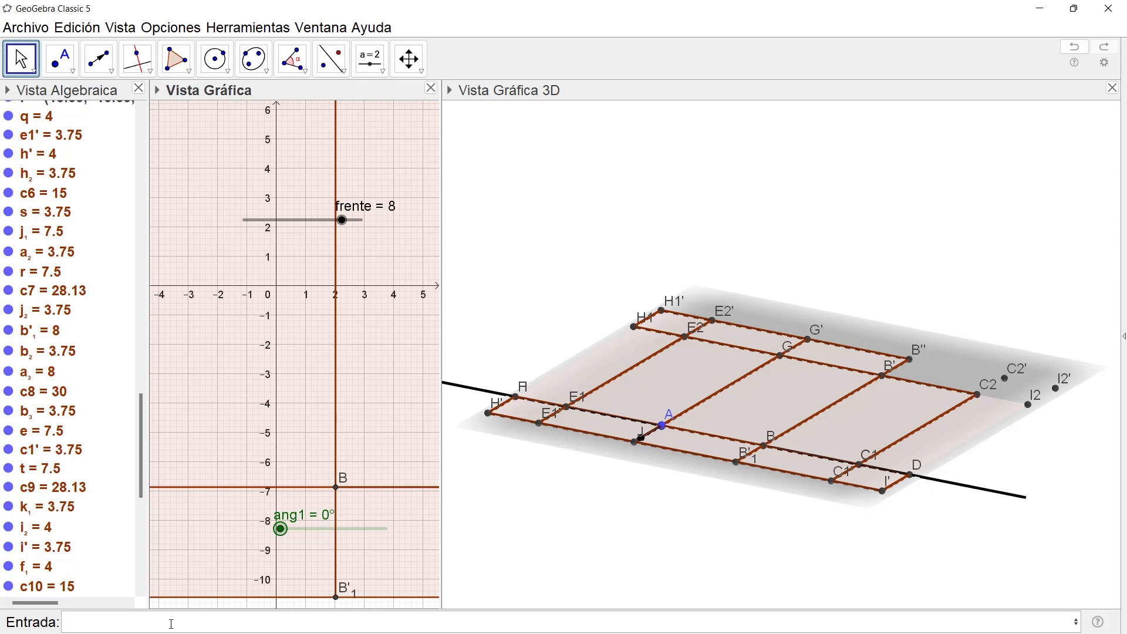
drag(280, 529, 386, 529)
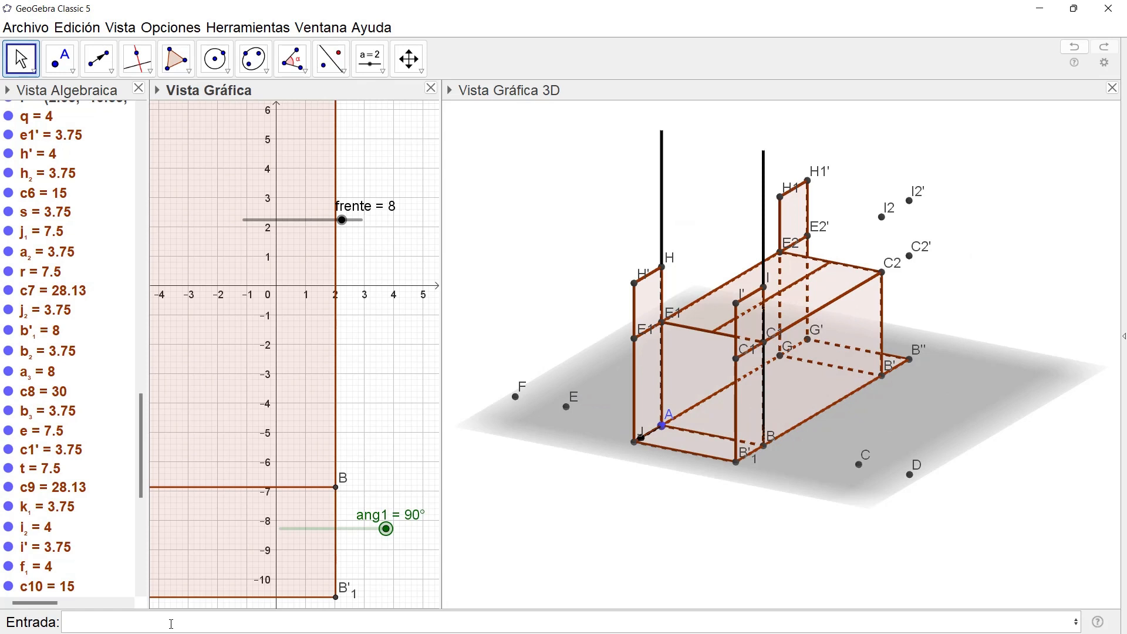
click(177, 59)
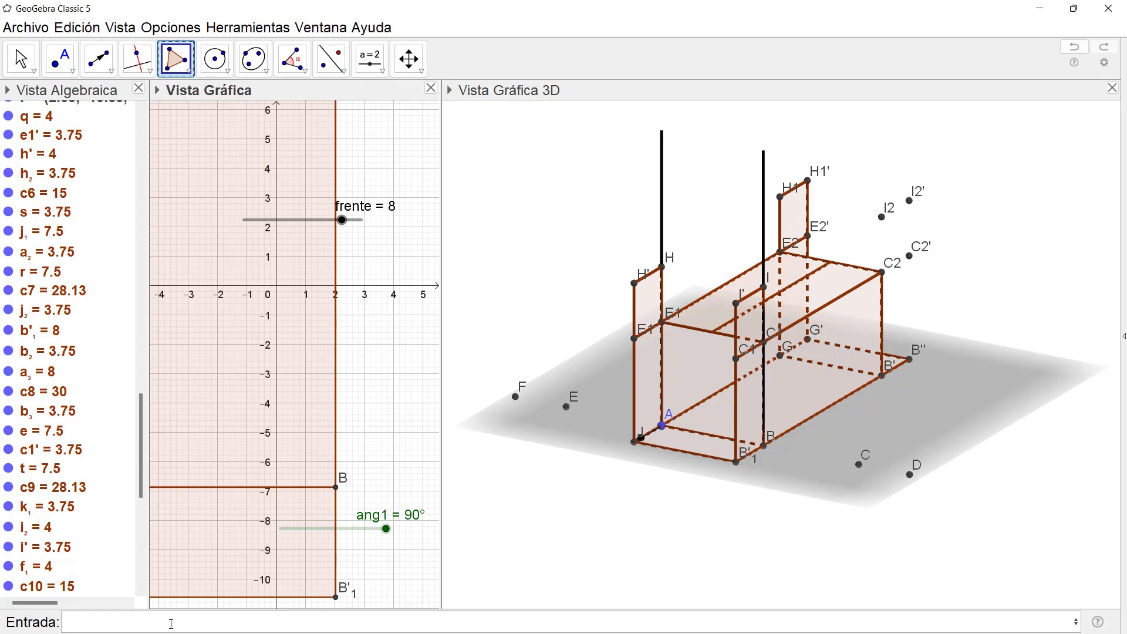
click(882, 271)
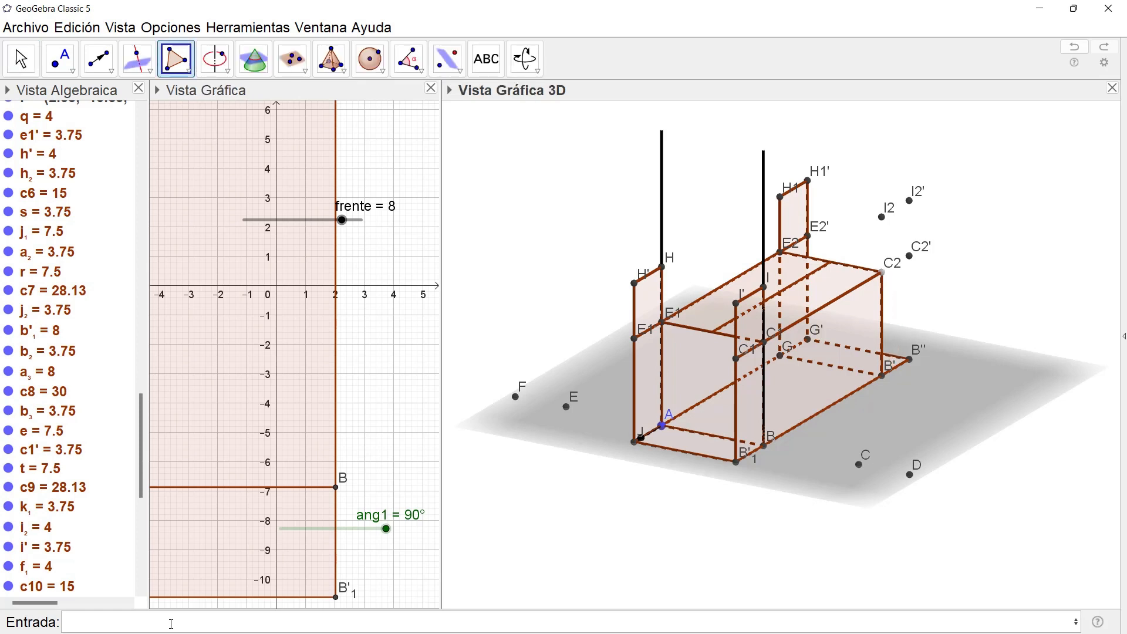
click(882, 375)
click(909, 359)
click(909, 256)
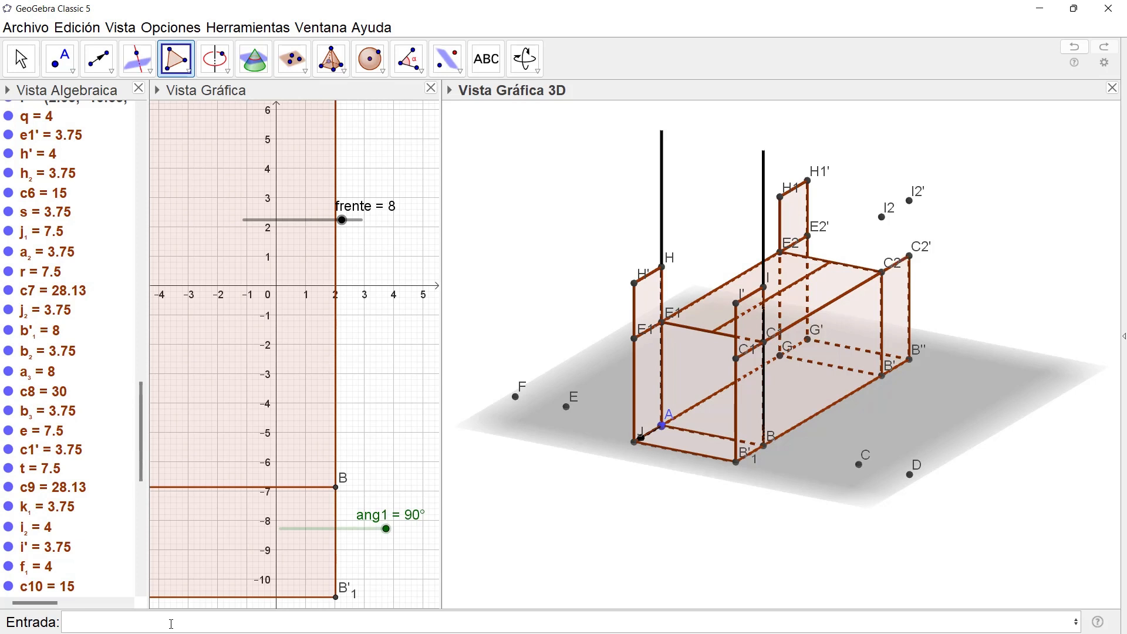
Step: Draw the upper rear flap polygon through C2, I2, I2' and C2', and leave the Polygon tool
click(881, 272)
click(881, 217)
click(909, 201)
click(909, 256)
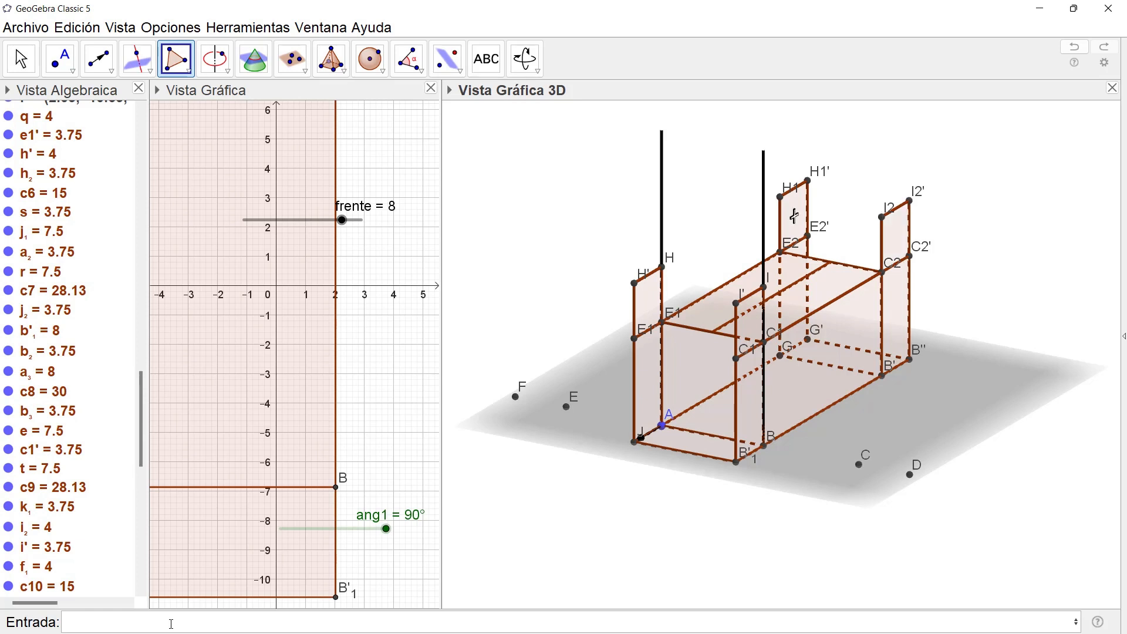
key(Escape)
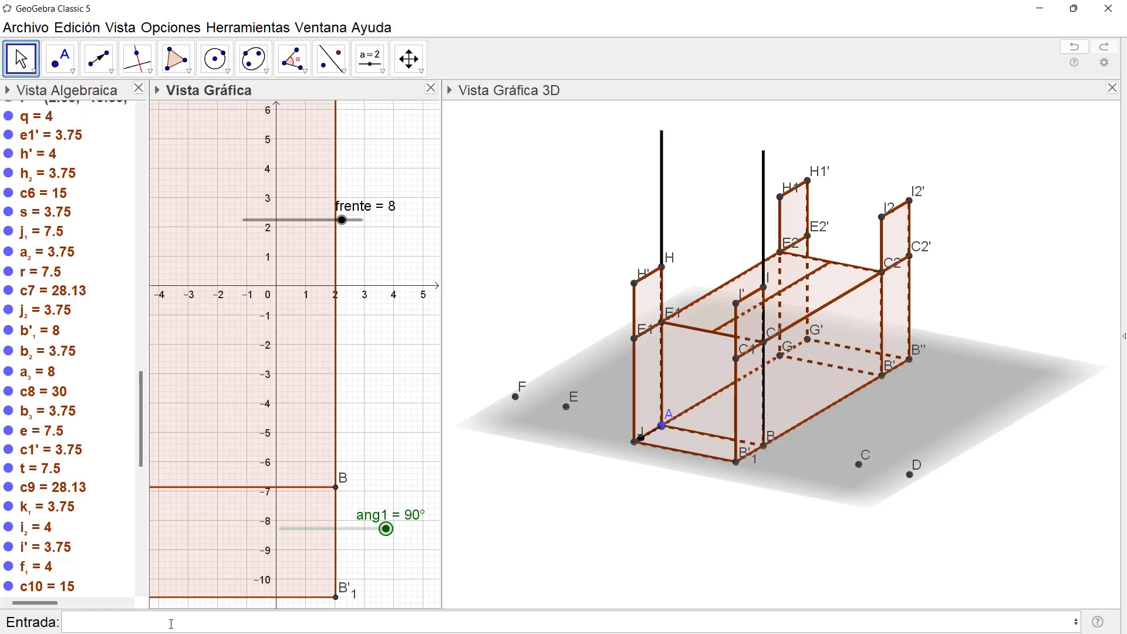
Step: Set the frente slider to 9.4 and lower the ang1 slider to 59°
key(Tab)
key(Right)
key(Right)
key(Right)
key(Right)
key(Right)
key(Right)
key(Right)
key(Right)
key(Right)
key(Right)
key(Right)
key(Right)
key(Right)
key(Right)
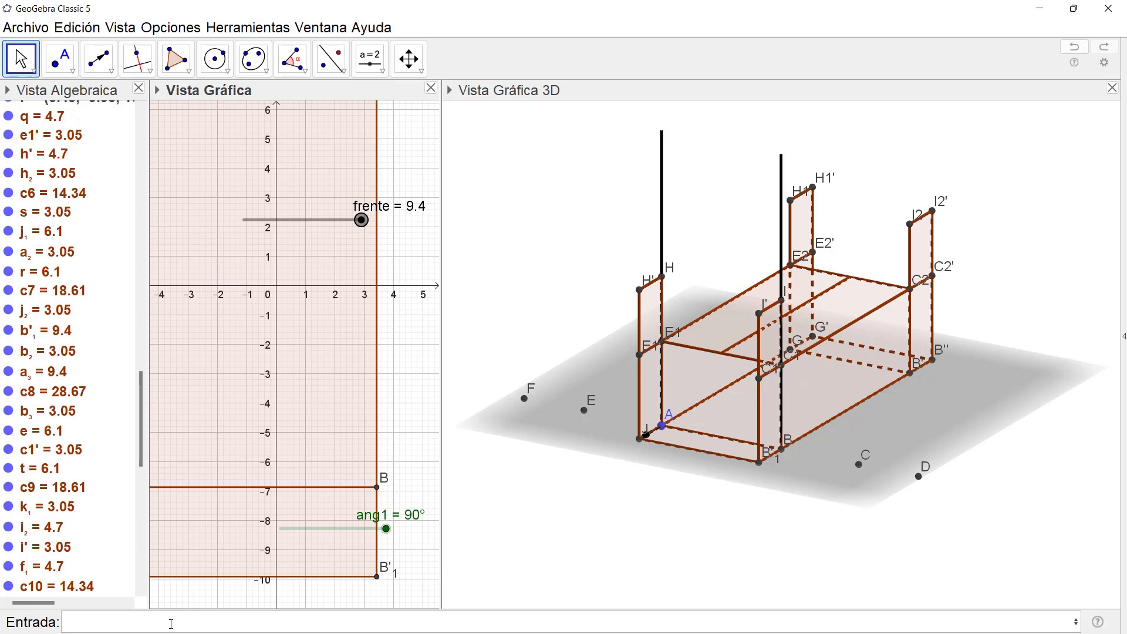
drag(386, 529, 350, 529)
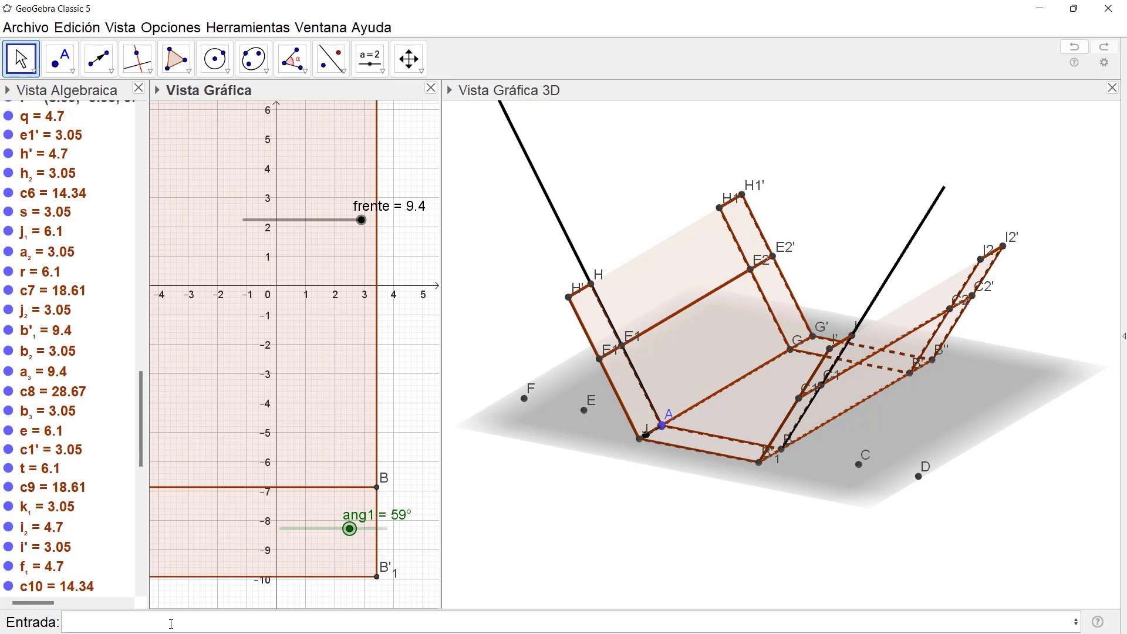
click(595, 321)
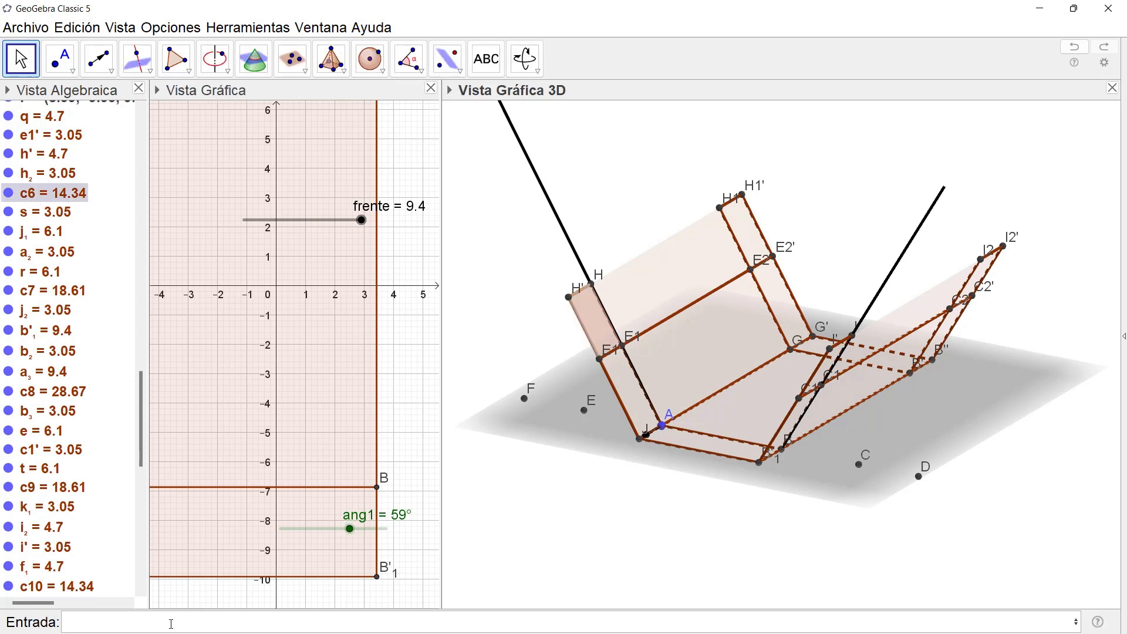
click(630, 392)
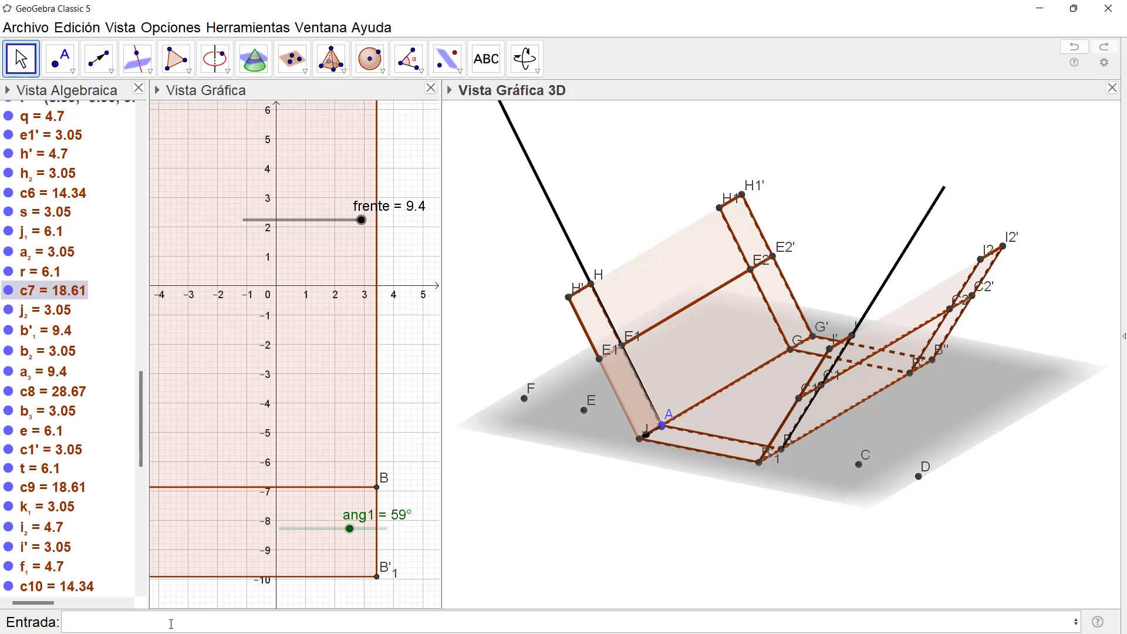
click(710, 444)
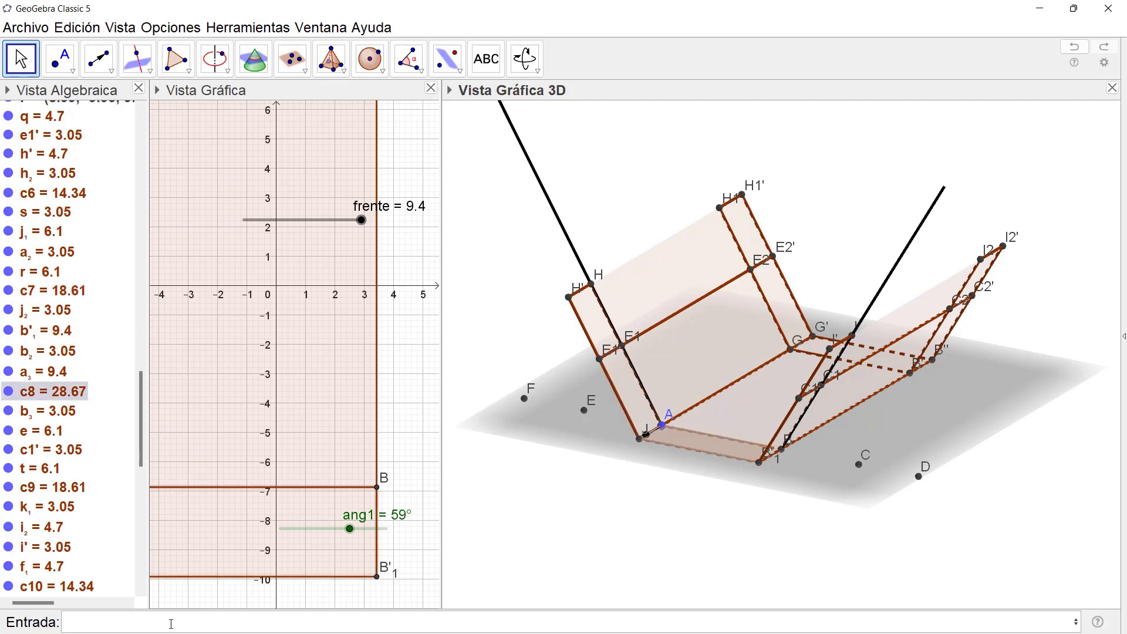
click(783, 425)
click(171, 623)
text(rota)
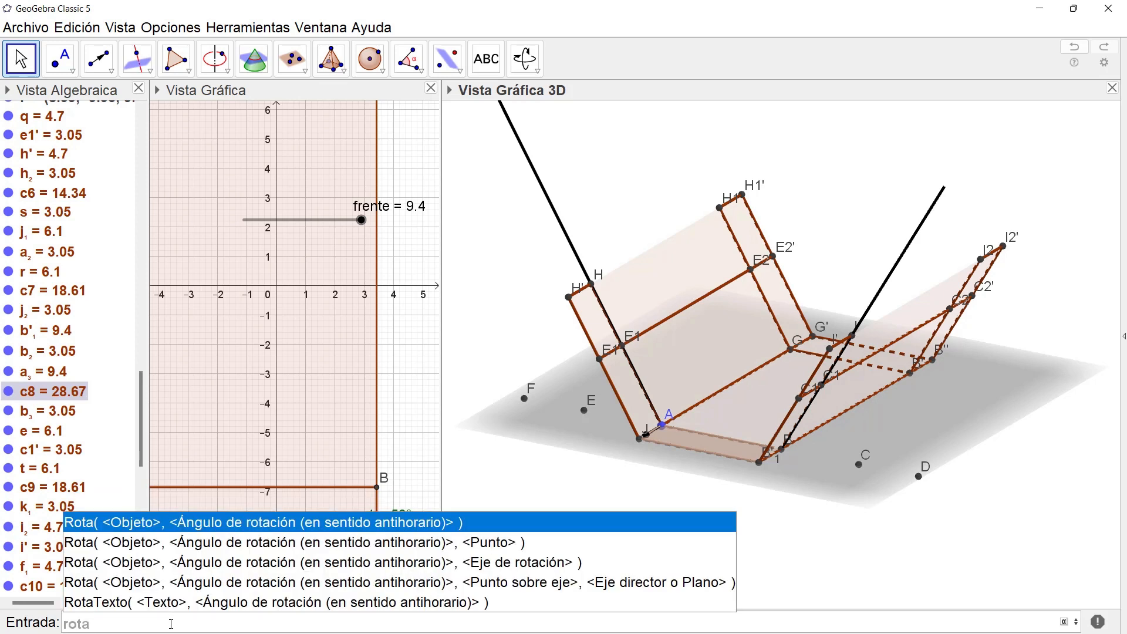
key(Down)
key(Down)
key(Down)
key(Return)
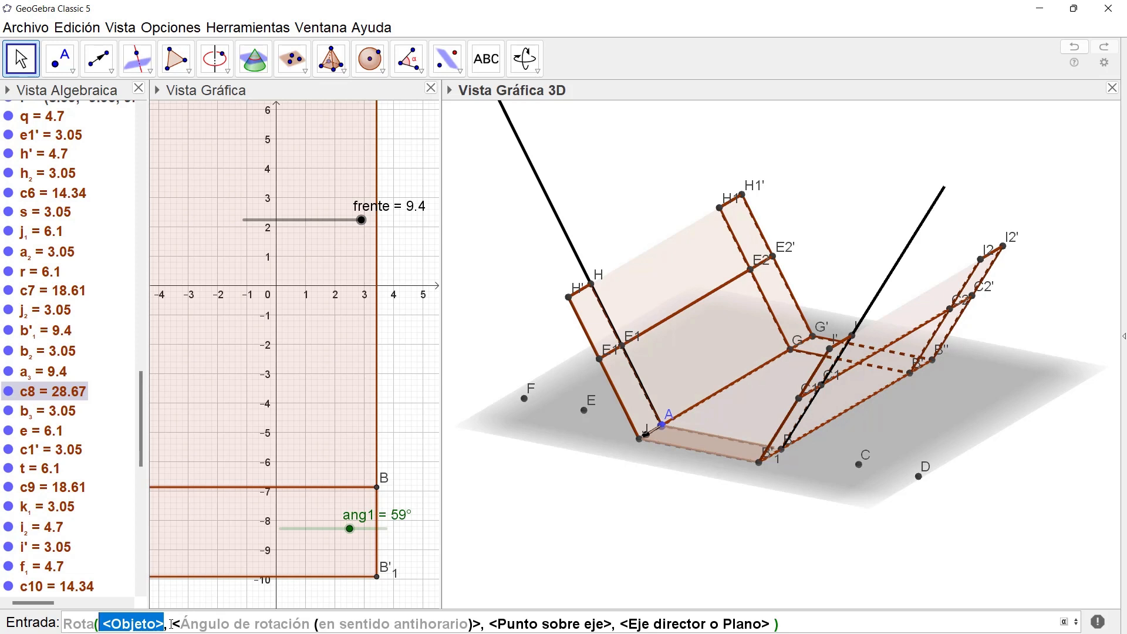
text(c8)
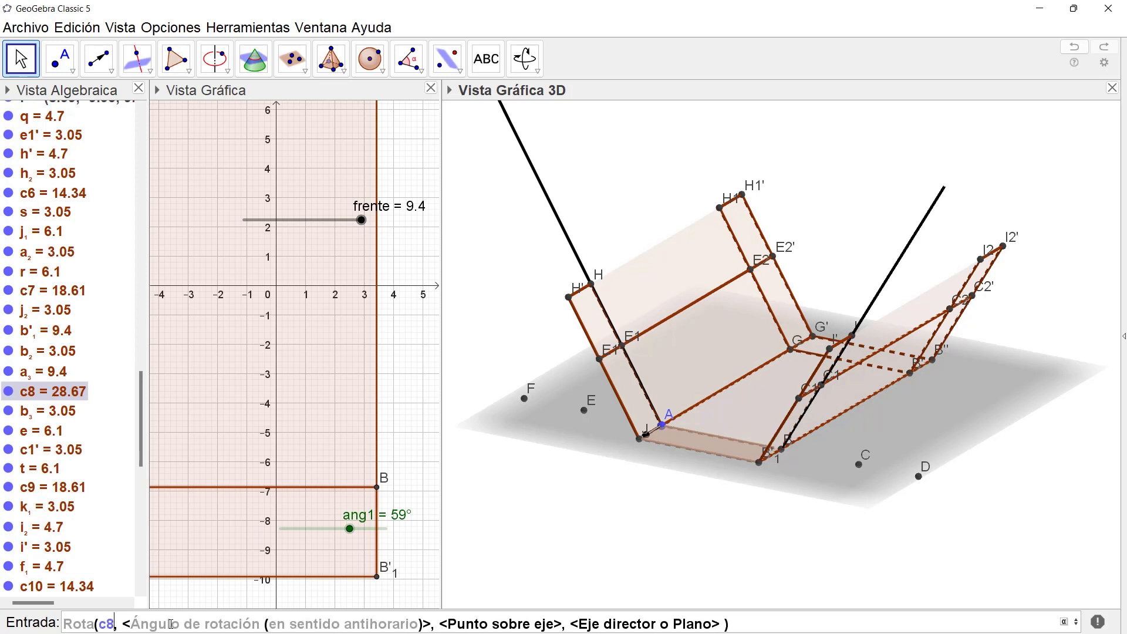
key(Tab)
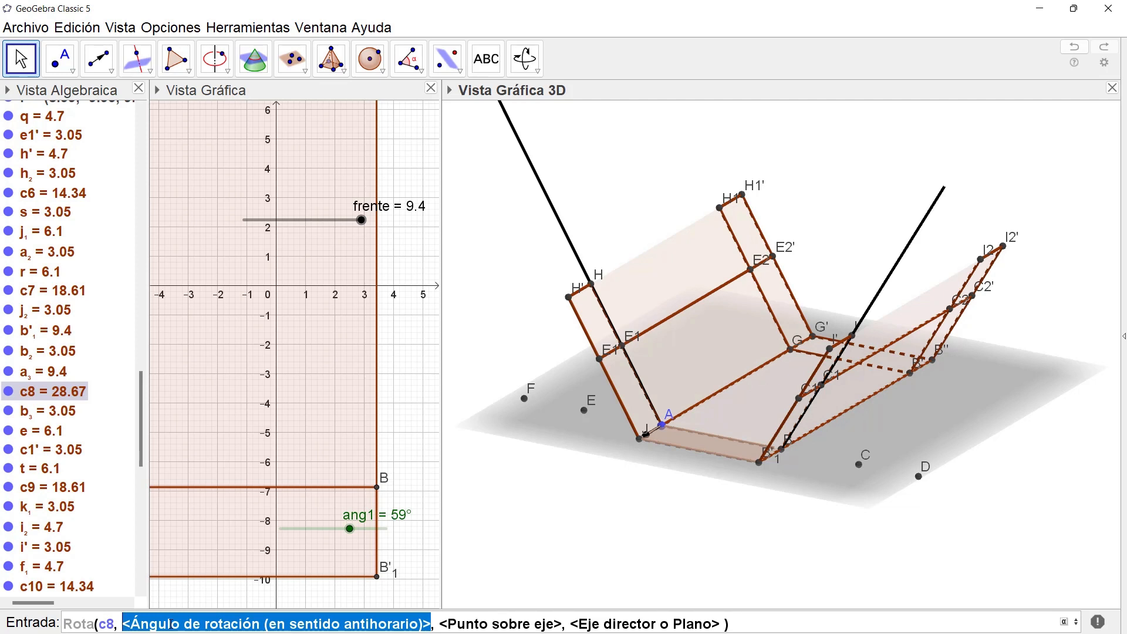
double_click(171, 624)
click(171, 624)
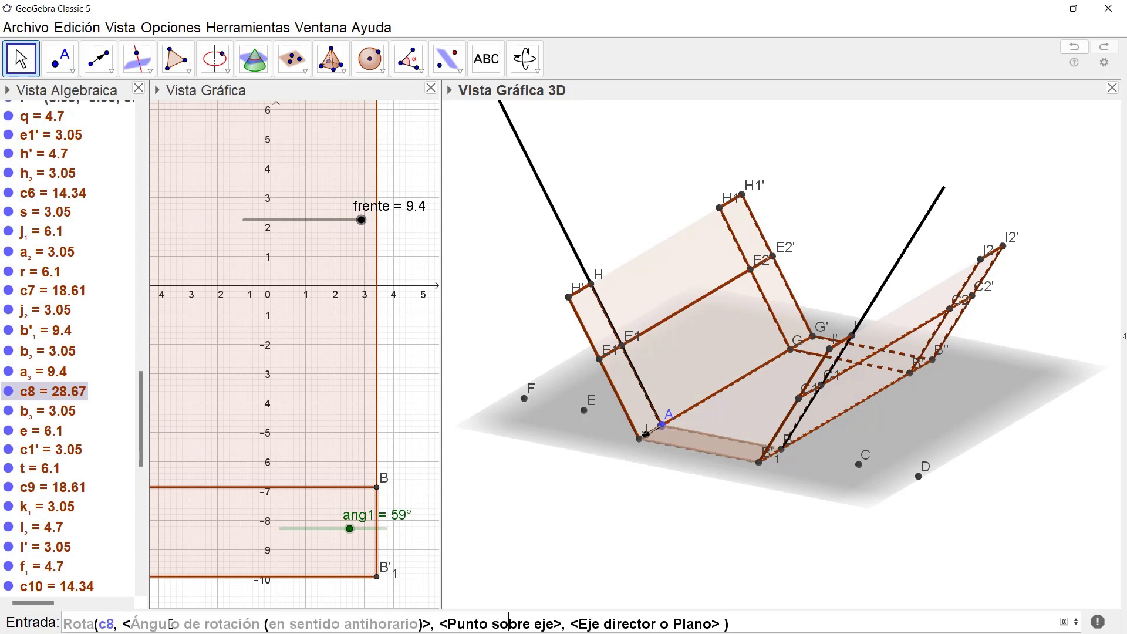
key(BackSpace)
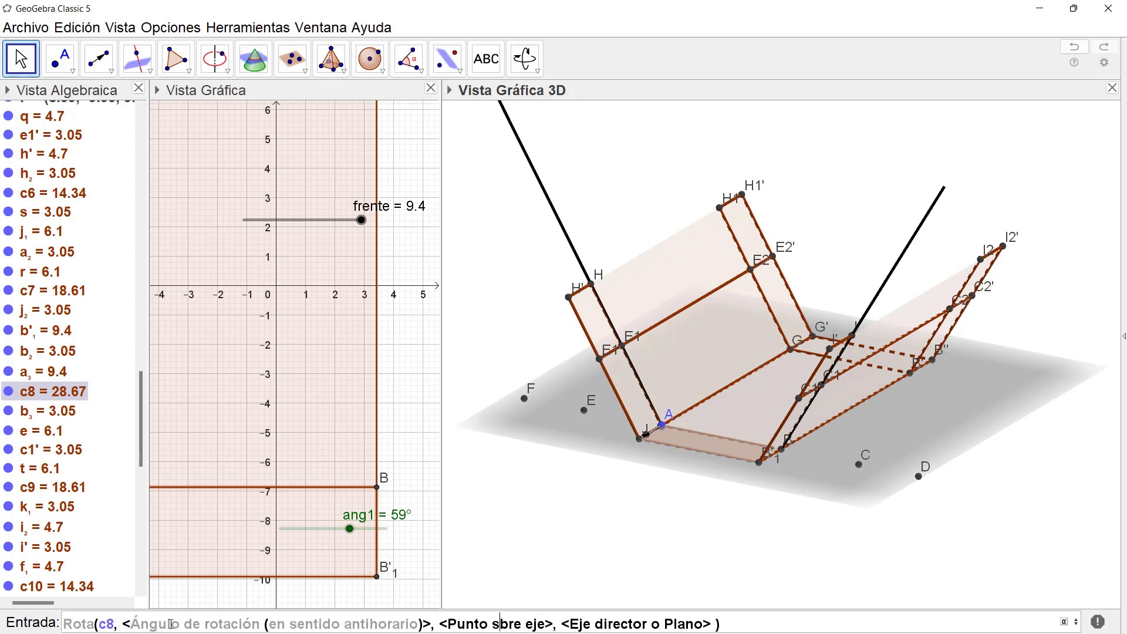
key(ctrl+a)
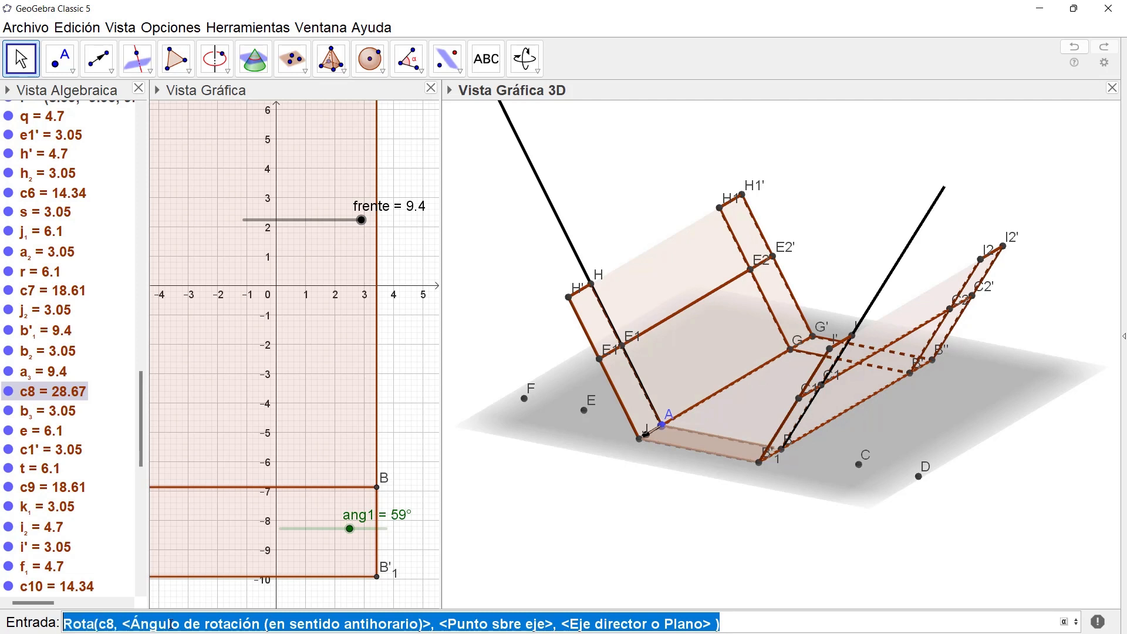
text(Rota)
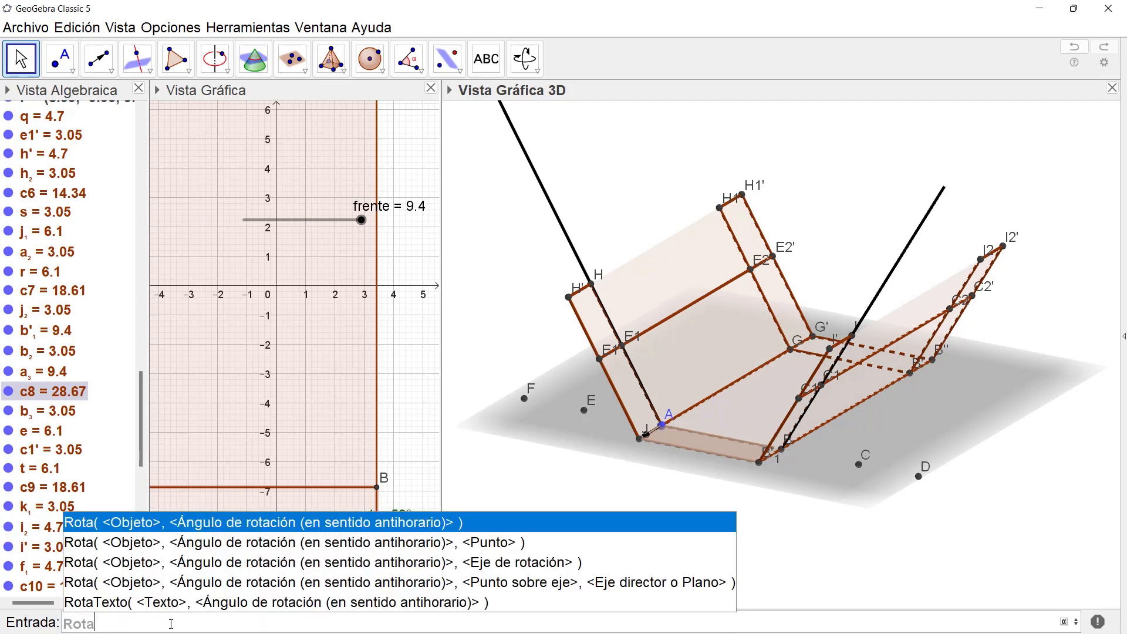
key(Escape)
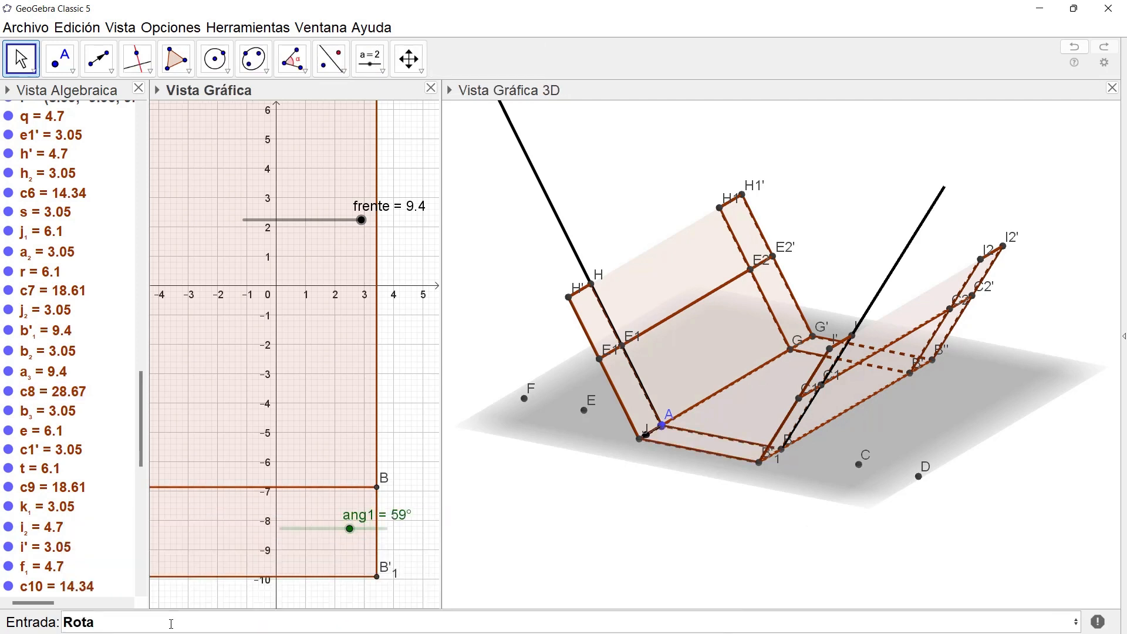
click(172, 624)
key(BackSpace)
key(BackSpace)
key(BackSpace)
key(BackSpace)
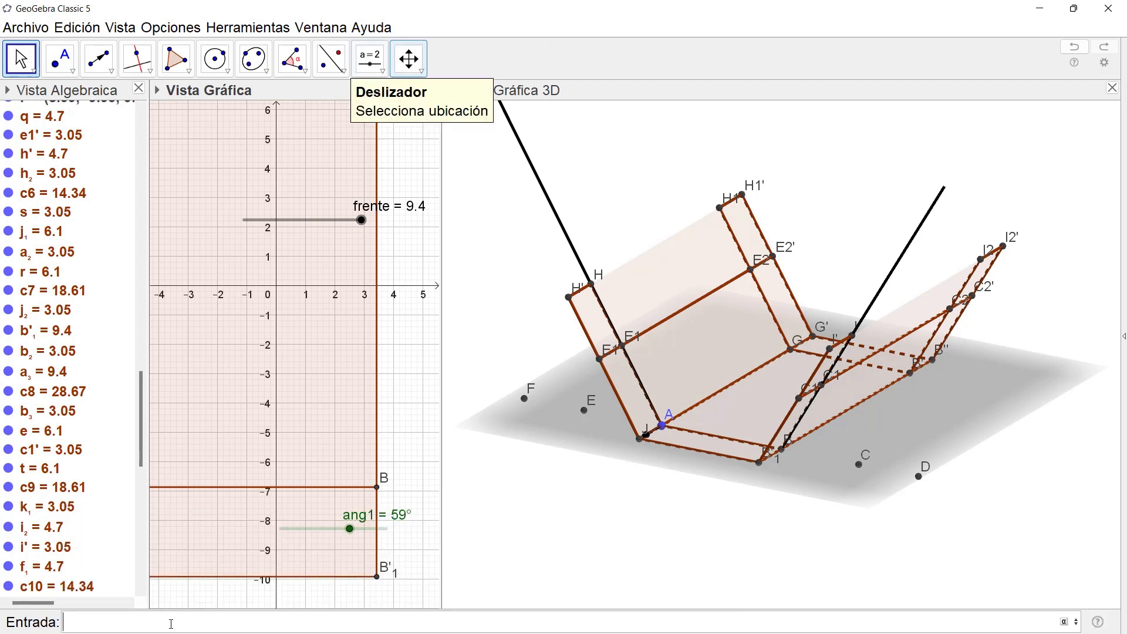
Step: Create an angle slider named ang2 with a maximum of 90° in the 2D graphics view
click(370, 59)
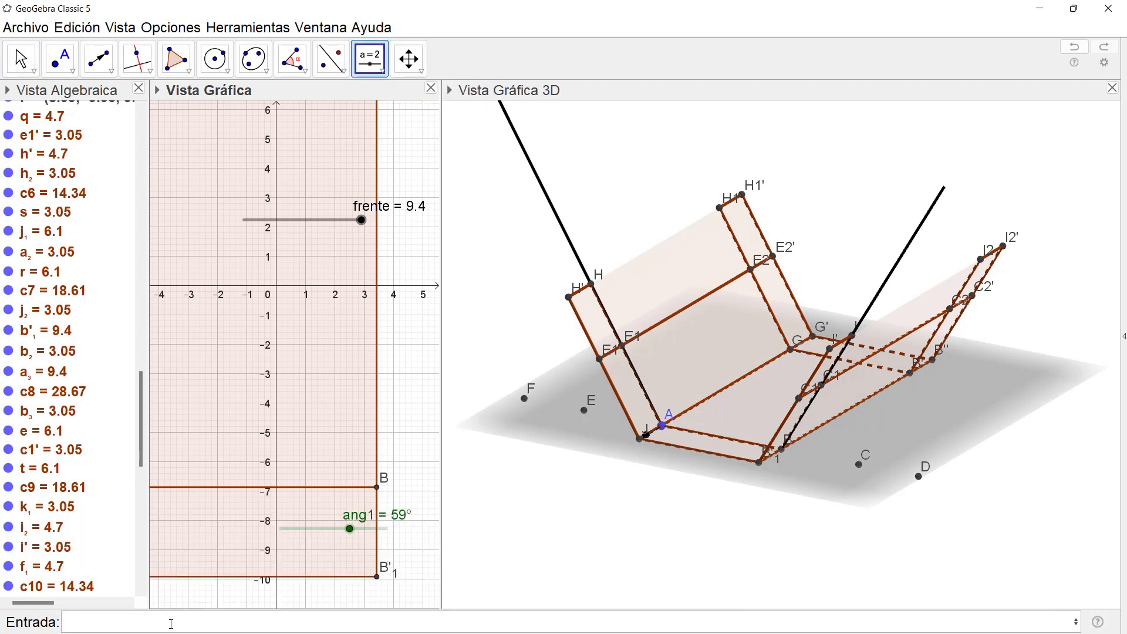
click(294, 364)
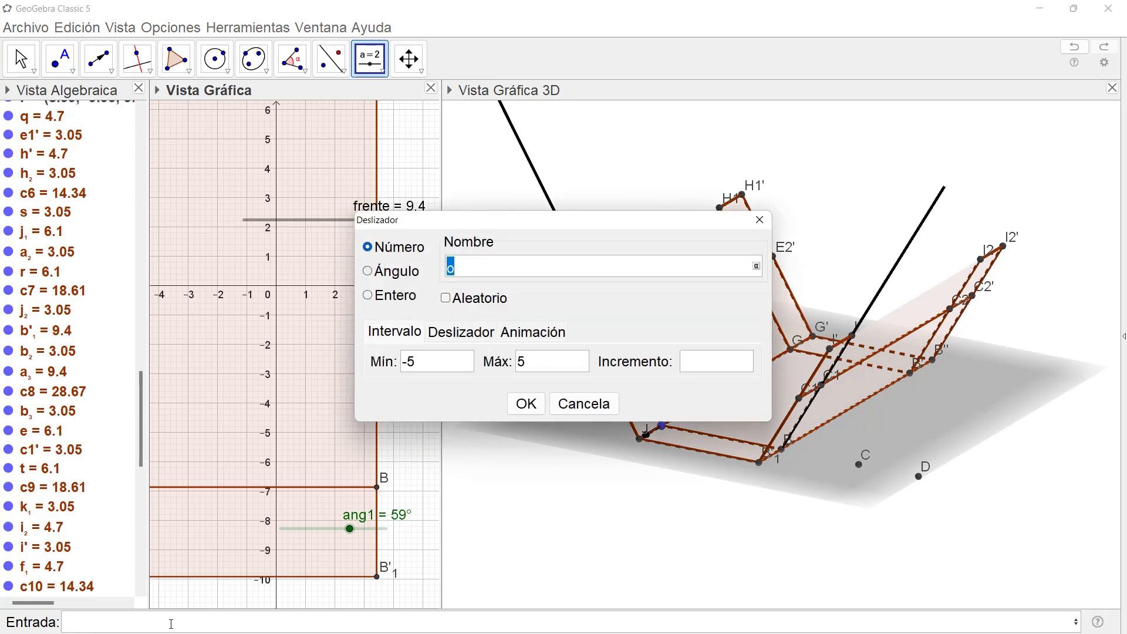
click(368, 270)
text(ang2)
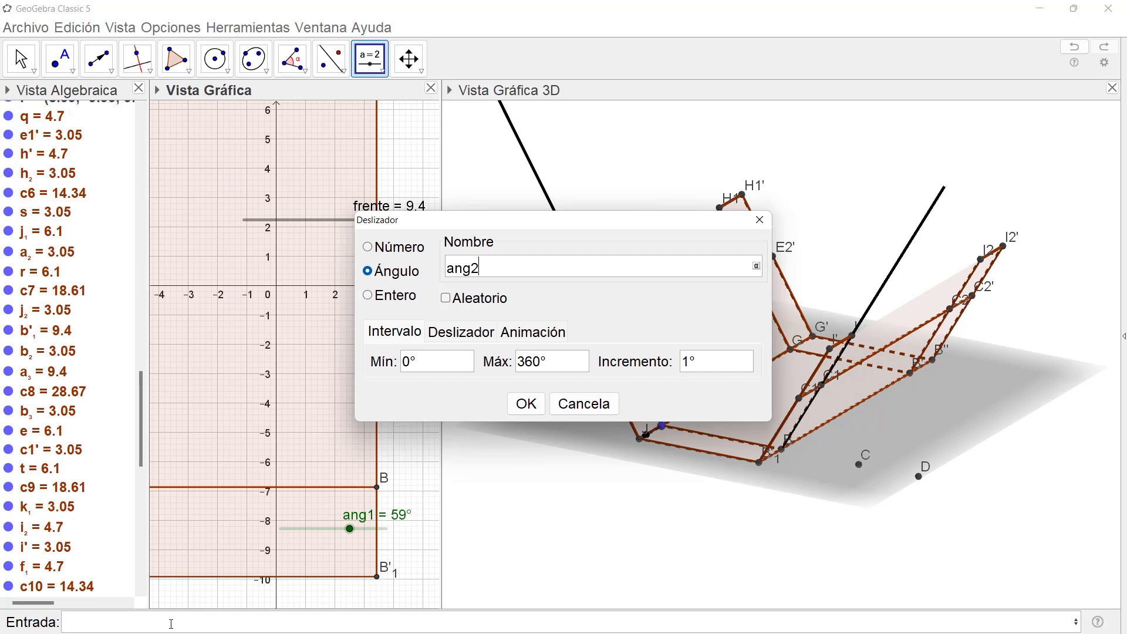
click(552, 362)
key(BackSpace)
key(BackSpace)
key(BackSpace)
text(90)
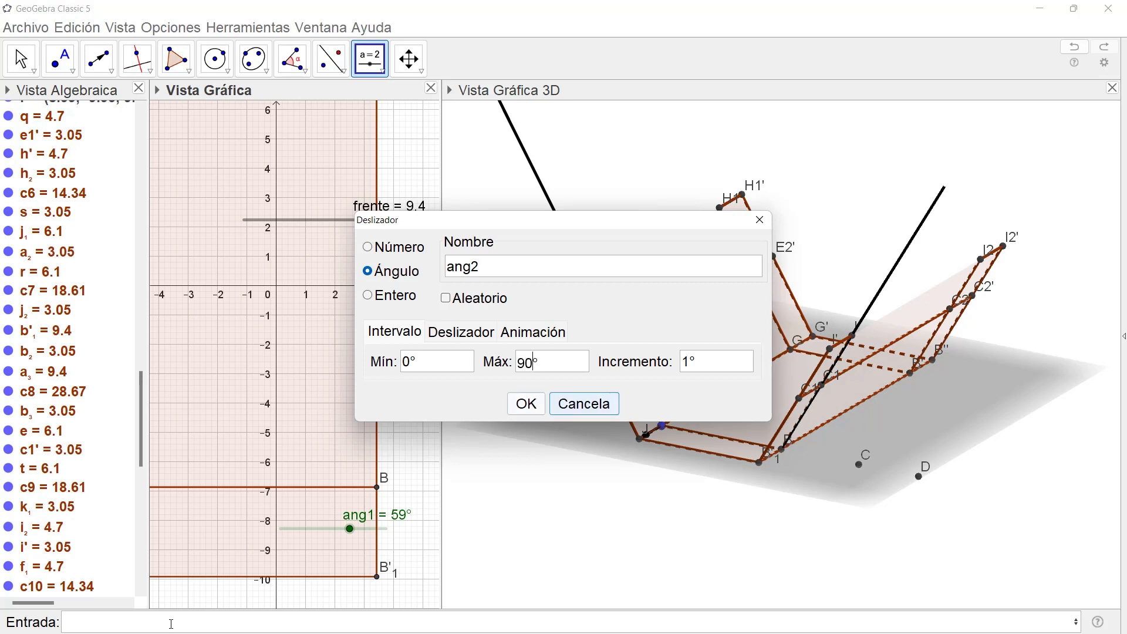
click(526, 404)
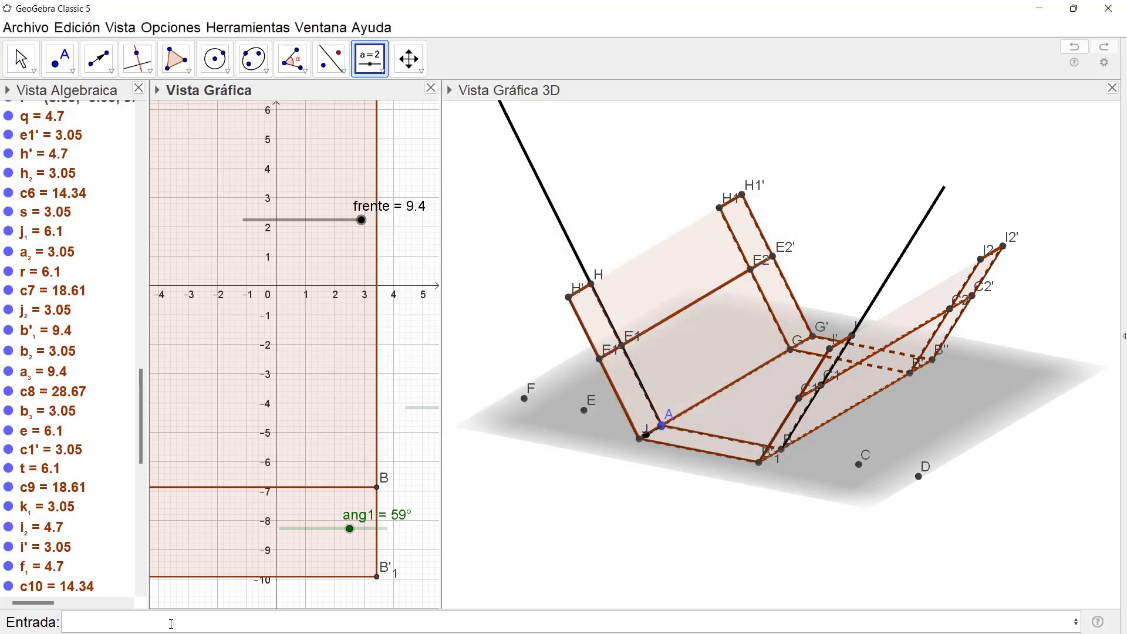
Step: Leave the Slider tool and move the ang2 slider just below the ang1 slider
click(421, 408)
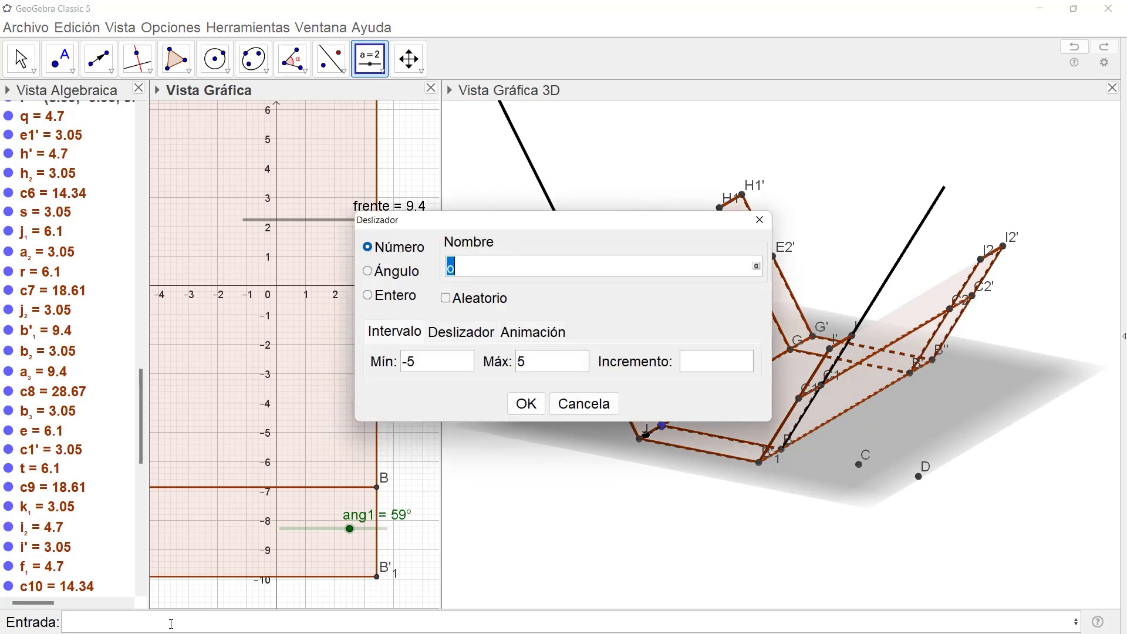
click(584, 403)
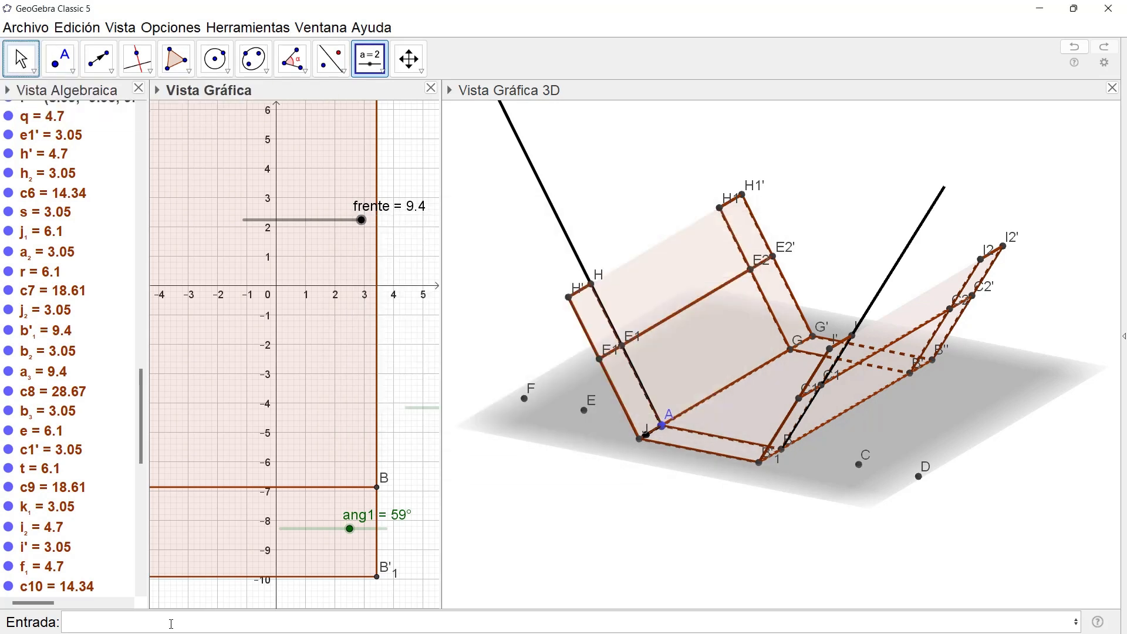
key(Escape)
mouse_move(423, 408)
mouse_down()
mouse_move(253, 595)
mouse_move(290, 595)
mouse_up()
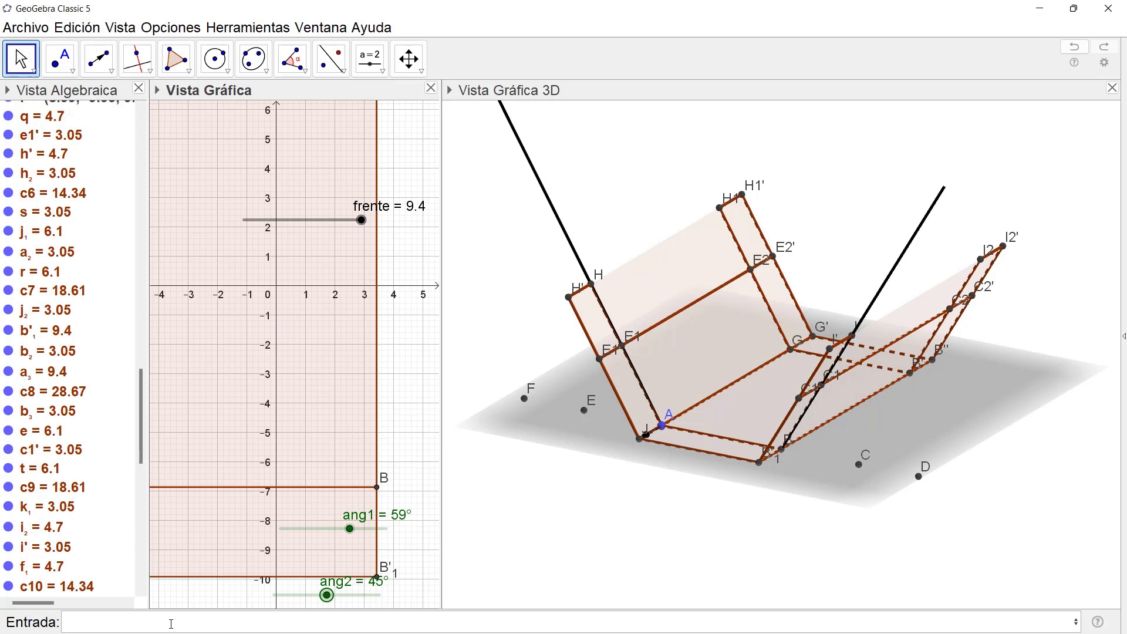
Step: Write a Rota command with an axis point and direction, rotating the front base flap c8 by ang2 about A with EjeX
click(710, 444)
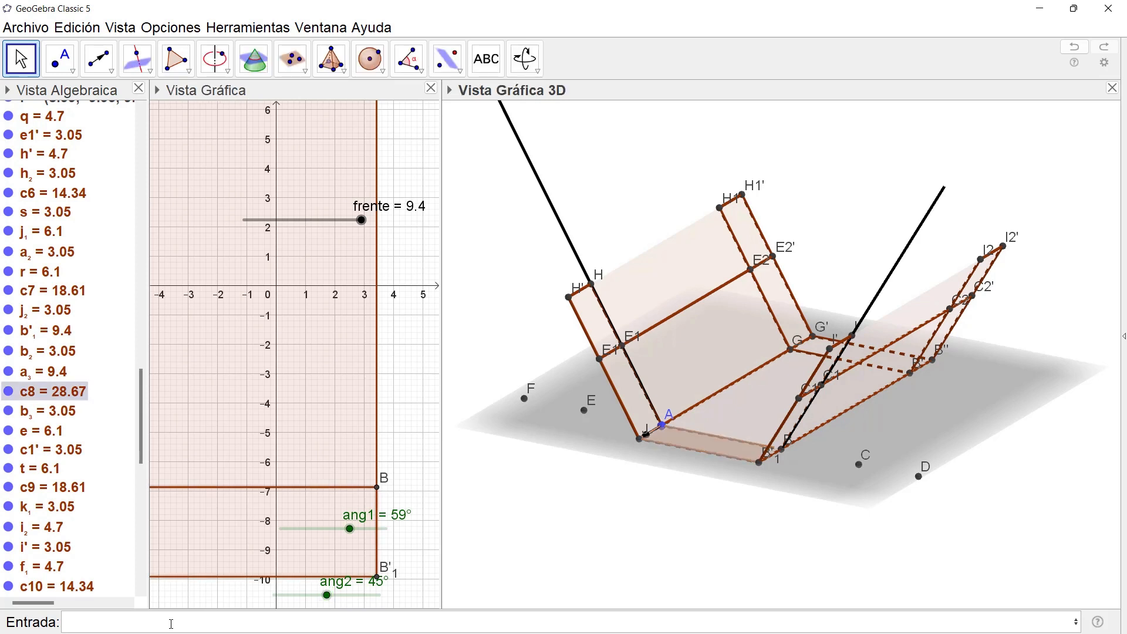
click(171, 624)
text(rota)
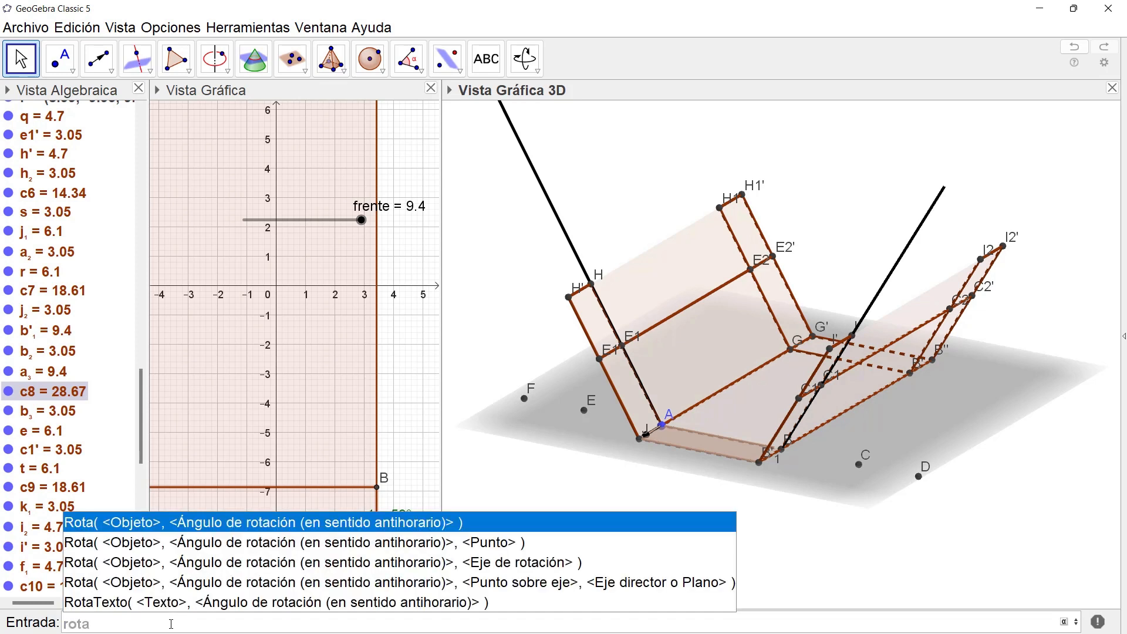
key(Down)
key(Down)
key(Down)
key(Return)
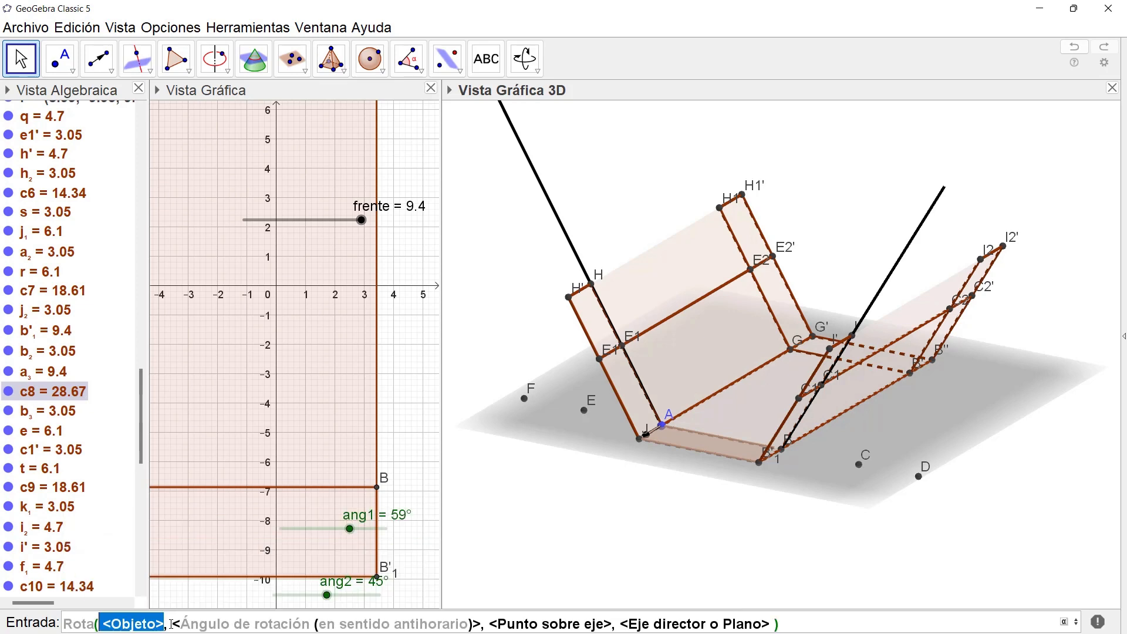
text(c8)
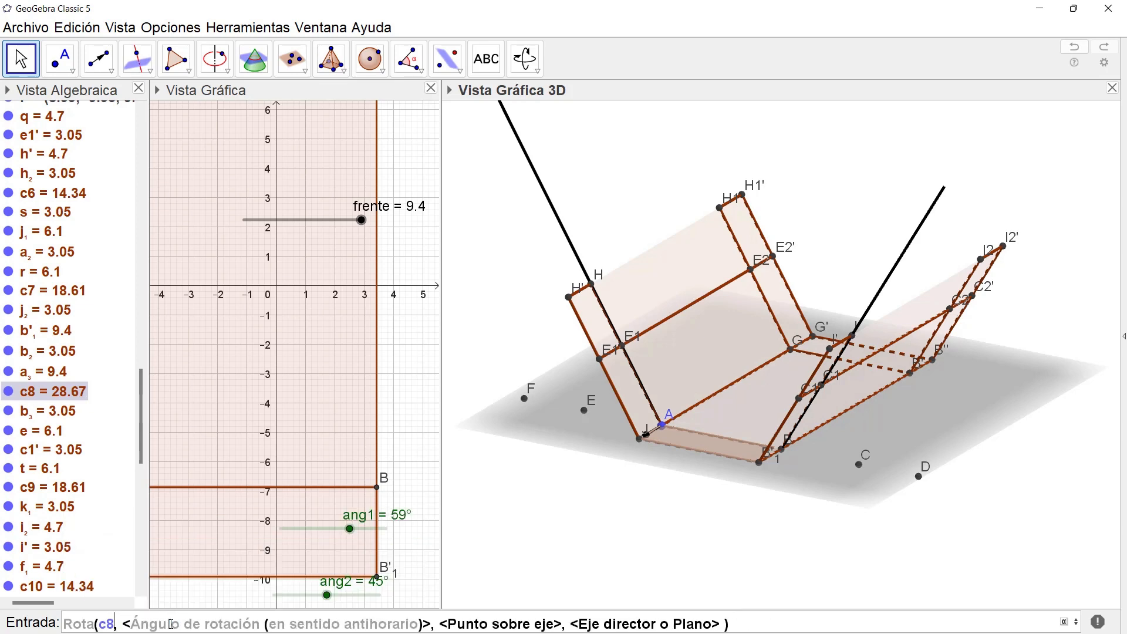
key(Tab)
text(ang2)
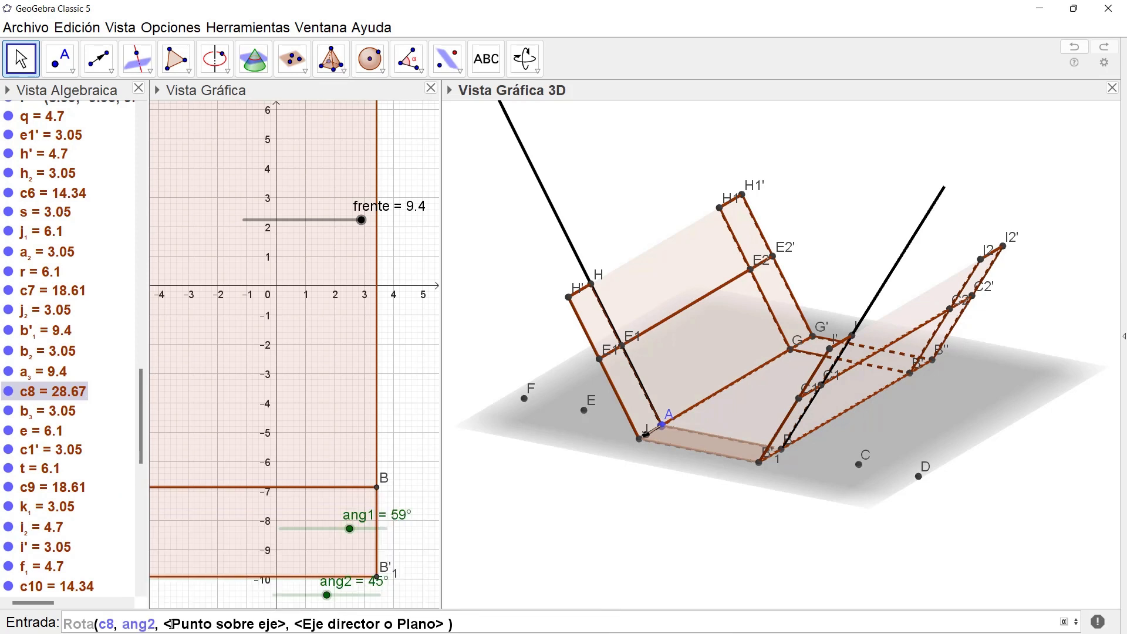
key(Tab)
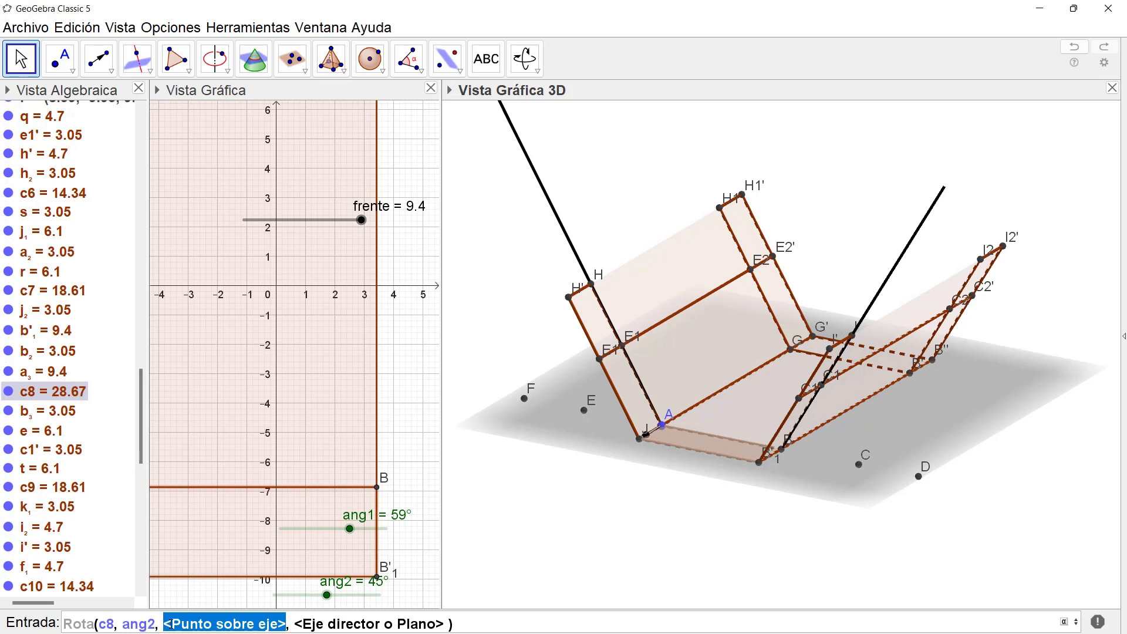
text(A)
key(Tab)
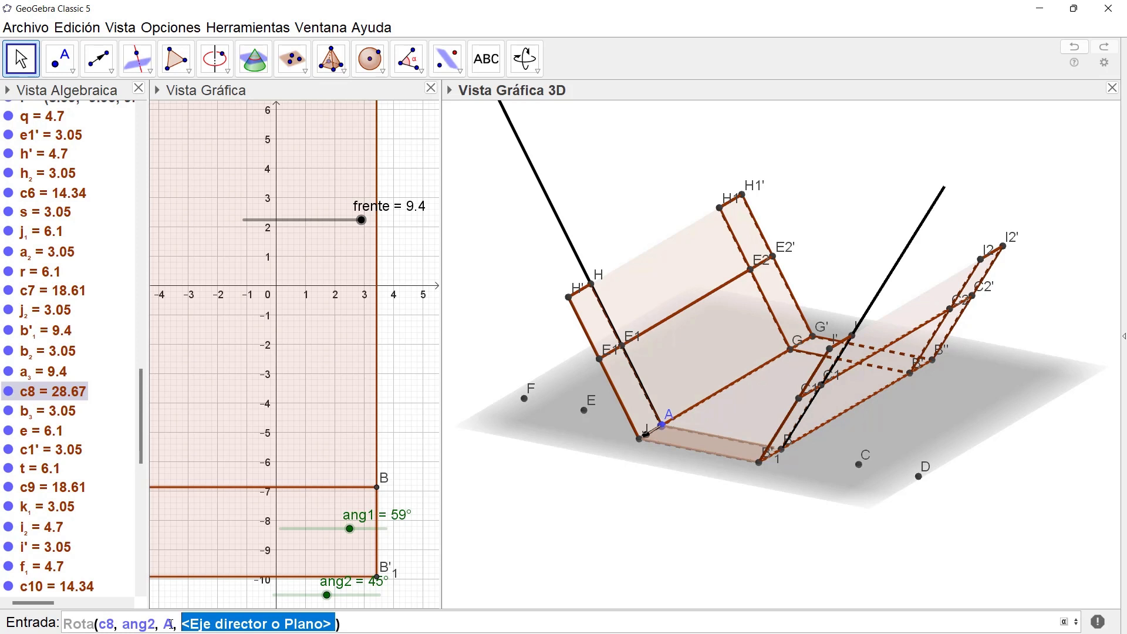
text(EjeX)
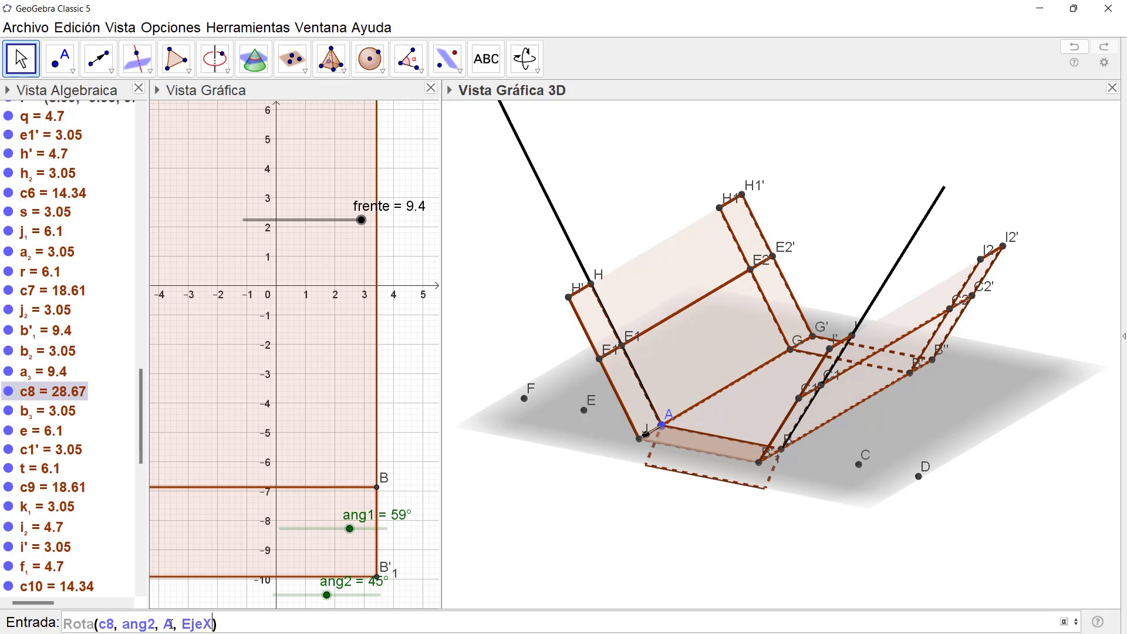
Step: Reverse the rotation angle to -ang2, copy the whole command, and run Rota(c8, -ang2, A, EjeX)
click(170, 624)
text(-)
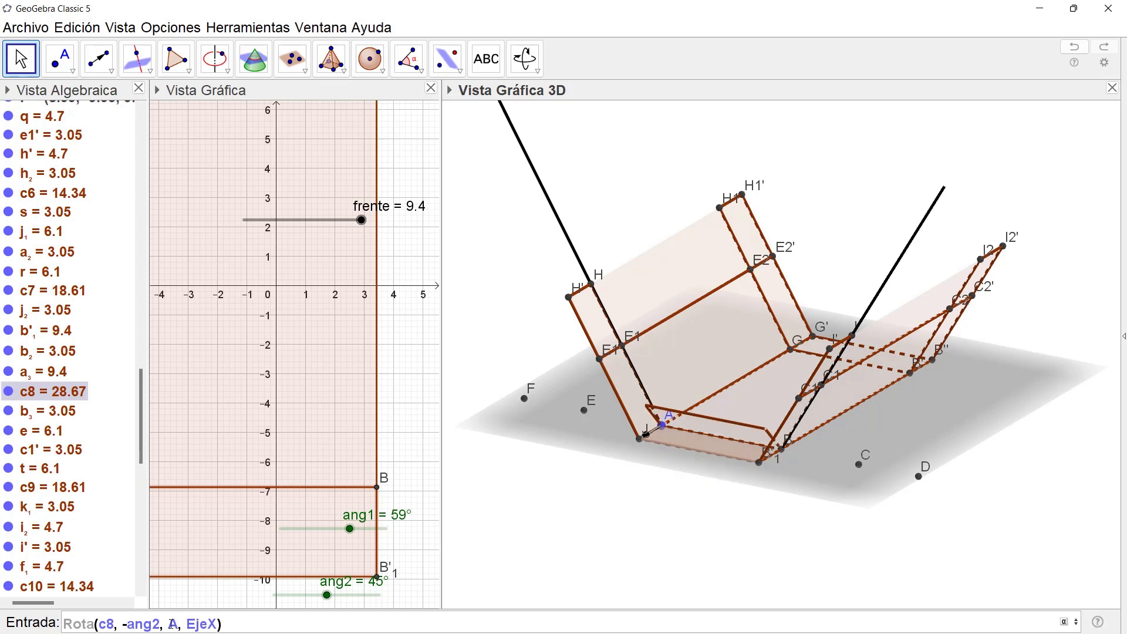
key(End)
key(shift+Left)
key(shift+Left)
key(shift+Left)
key(shift+Left)
key(shift+Left)
key(shift+Left)
key(shift+Left)
key(shift+Left)
key(shift+Left)
key(shift+Left)
key(shift+Left)
key(shift+Left)
key(shift+Left)
key(shift+Left)
key(shift+Left)
key(shift+Left)
key(shift+Left)
key(shift+Left)
key(shift+Left)
key(shift+Left)
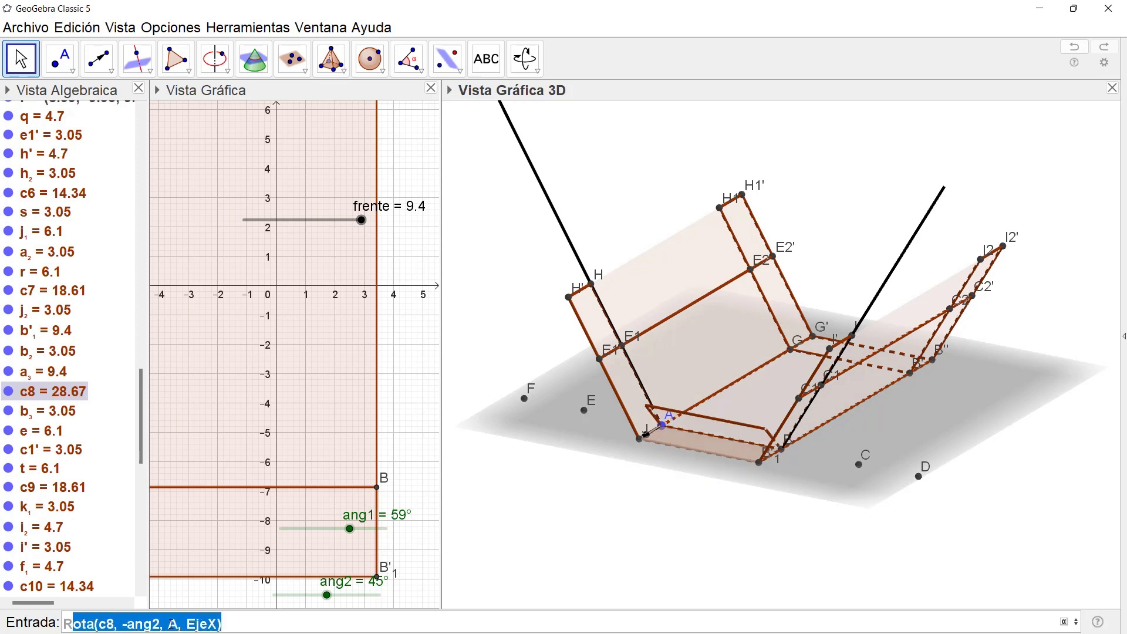
key(shift+Left)
key(ctrl+c)
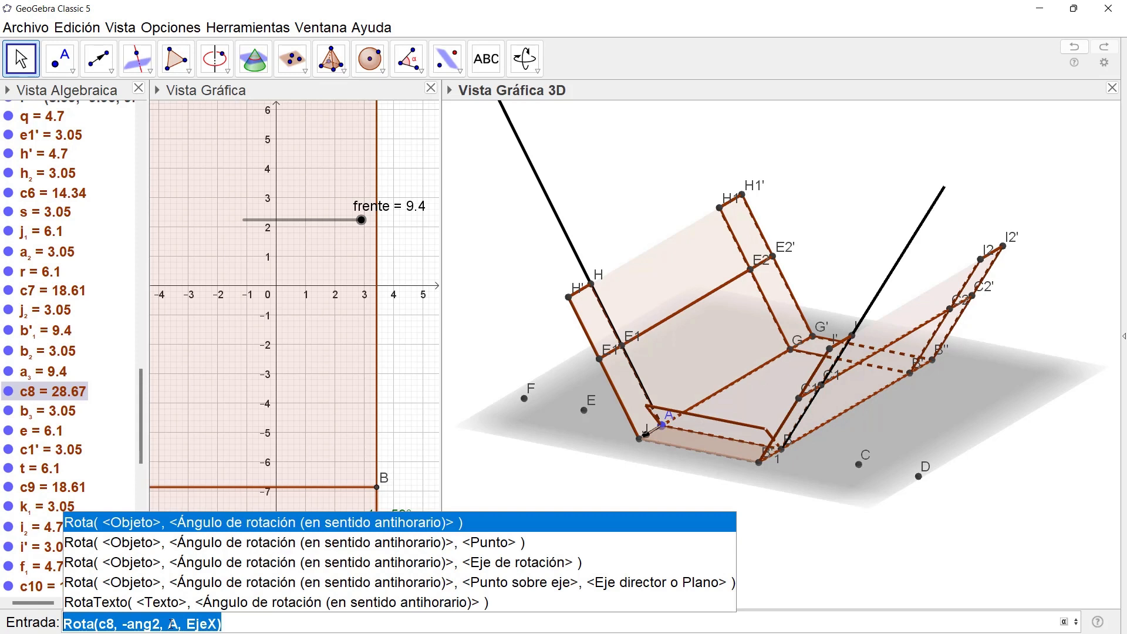
click(172, 624)
key(Return)
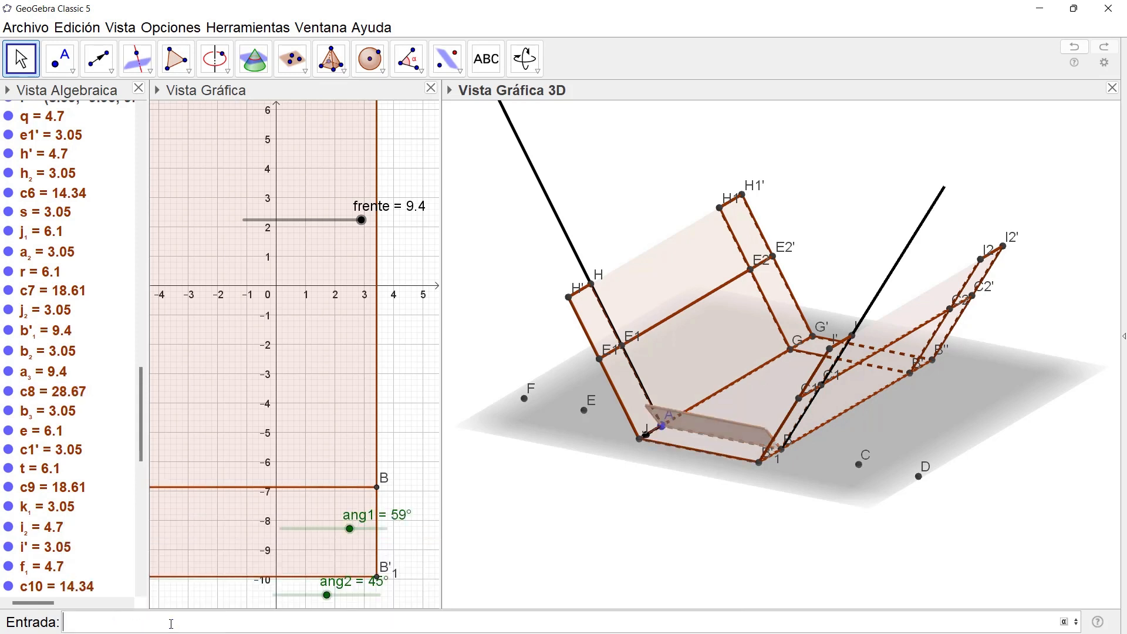
Step: Set the ang2 slider to 90°
drag(327, 595, 380, 596)
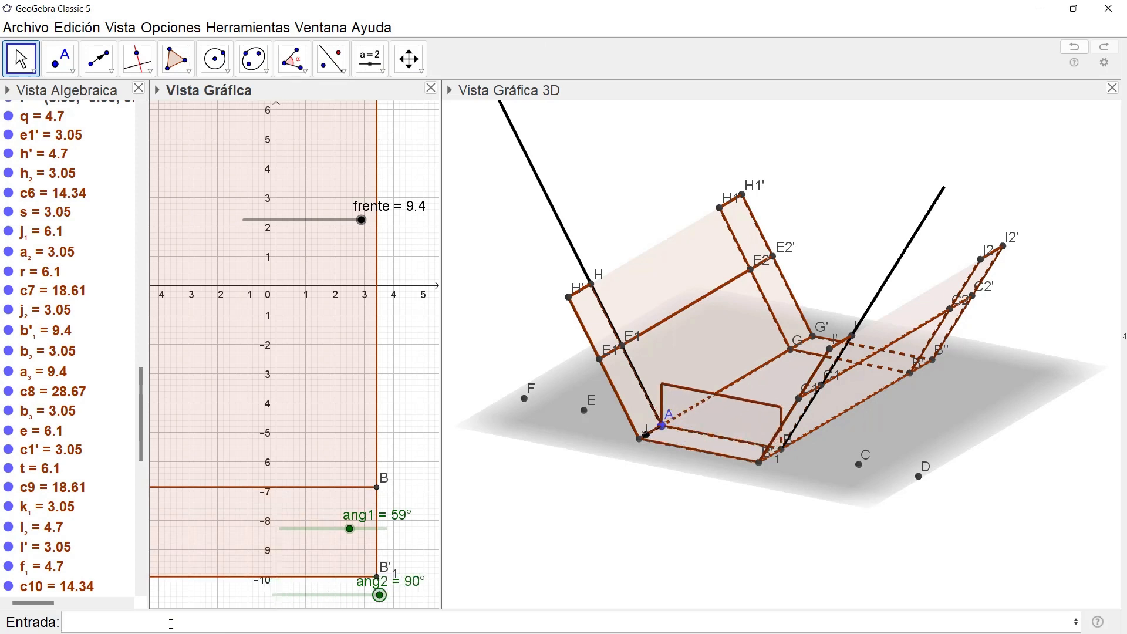
click(596, 321)
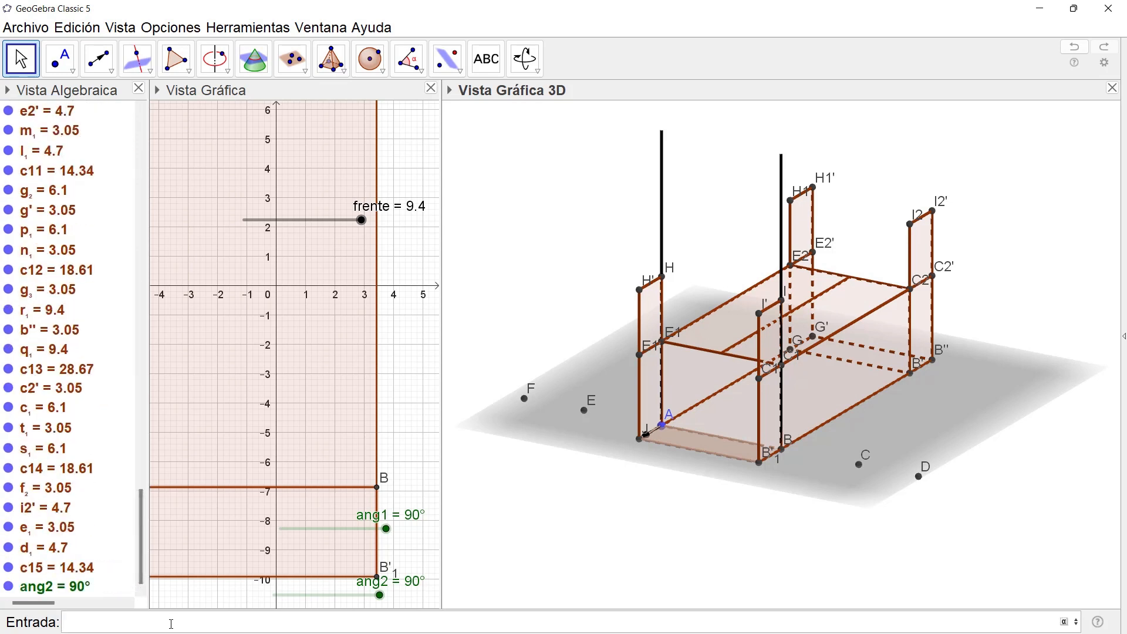
Step: Enter the rotation Rota(c8, ang2, A, EjeX) for the front base flap without running it
text(rota)
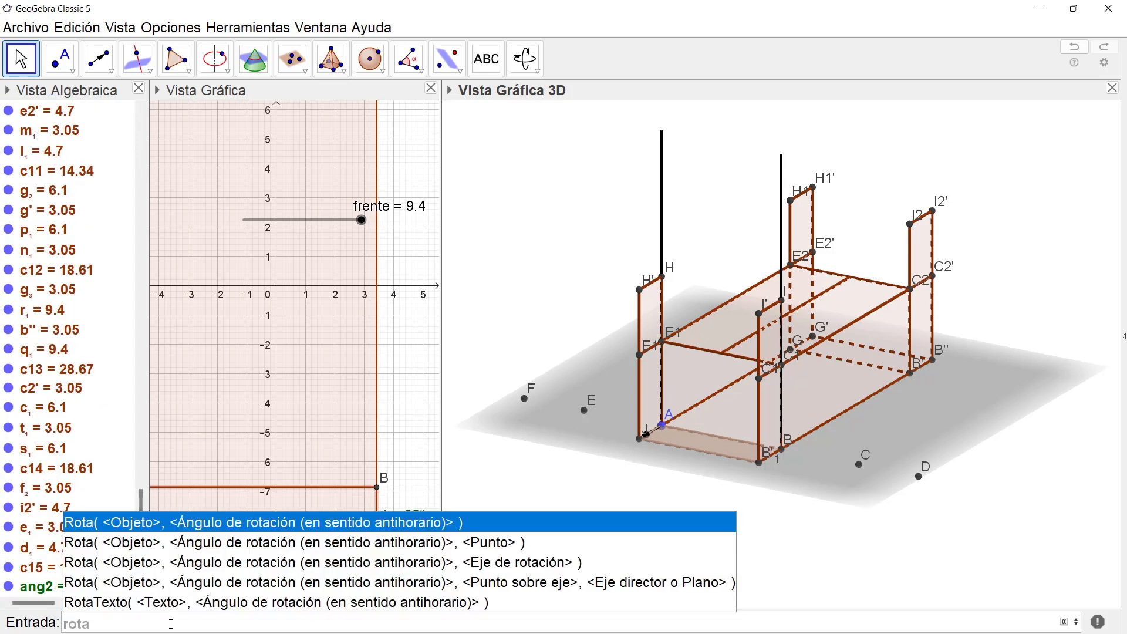
key(Down)
key(Down)
key(Down)
key(Return)
text(c)
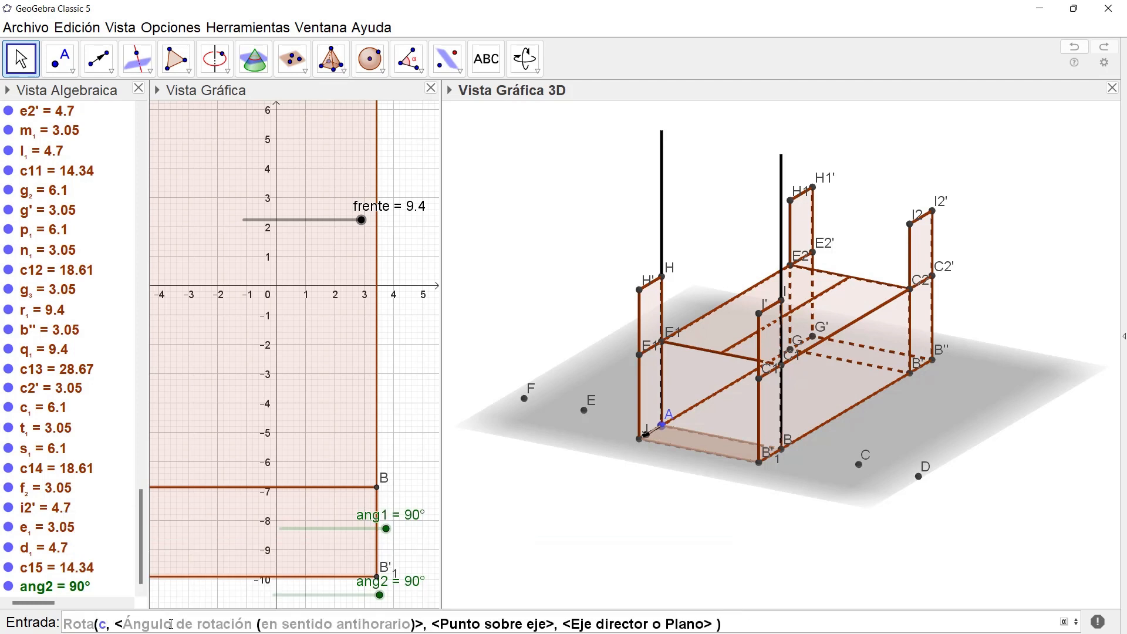
text(8)
key(Tab)
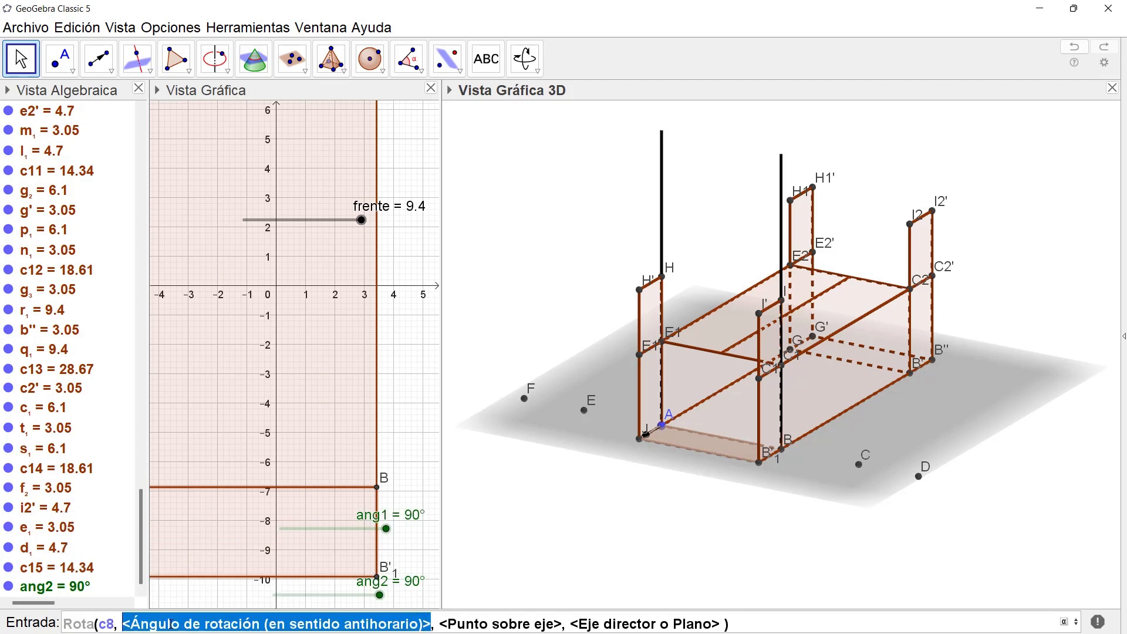
text(ang2)
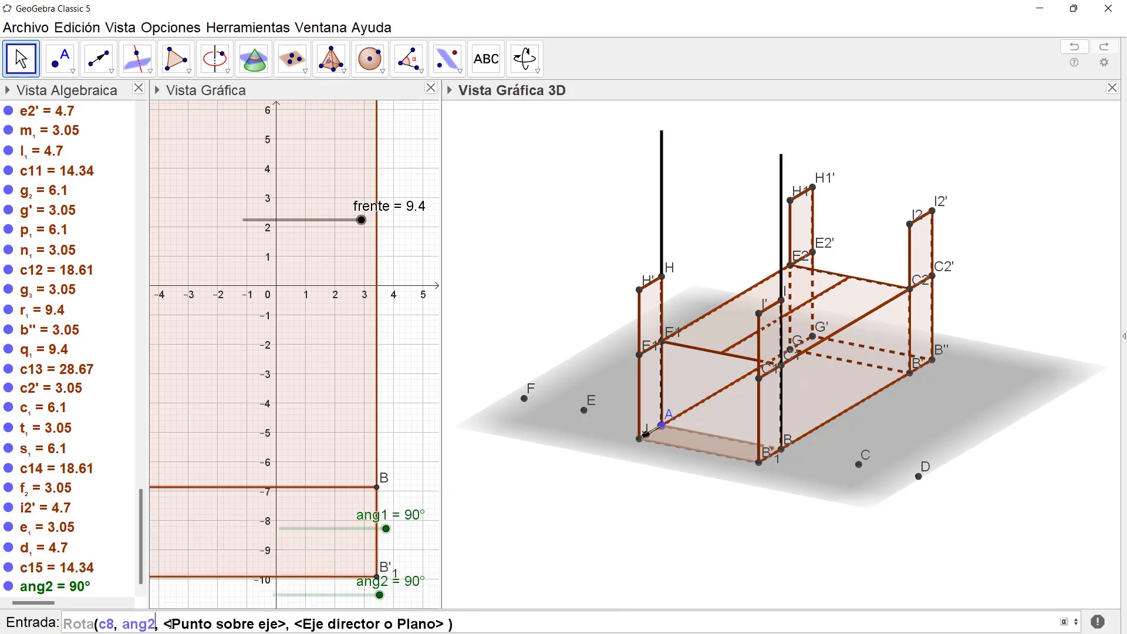
click(167, 624)
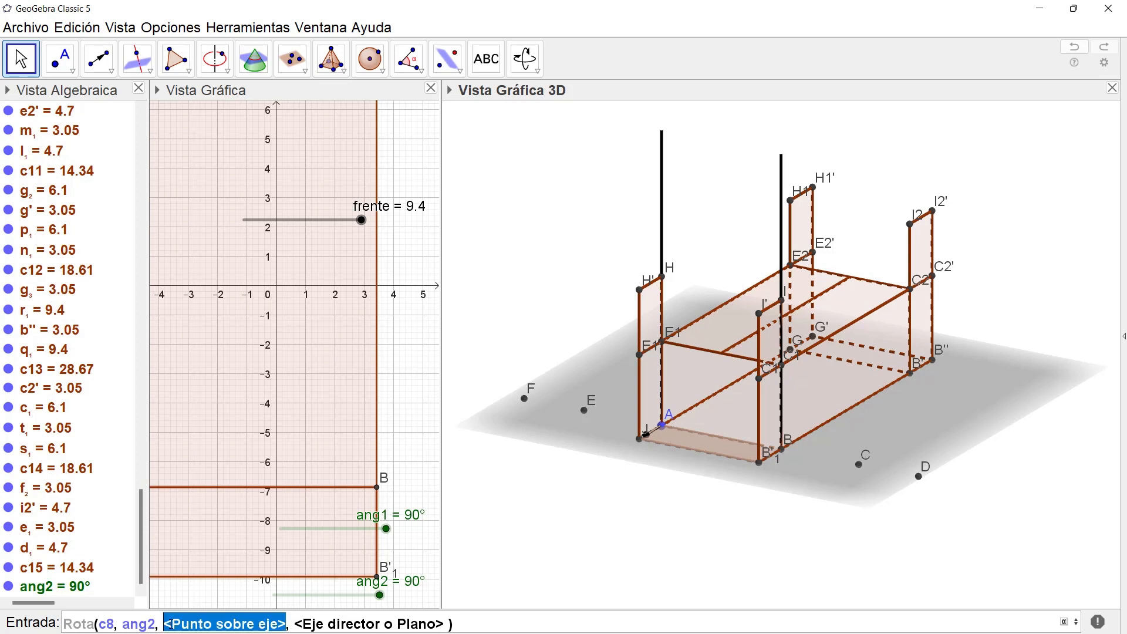
text(A)
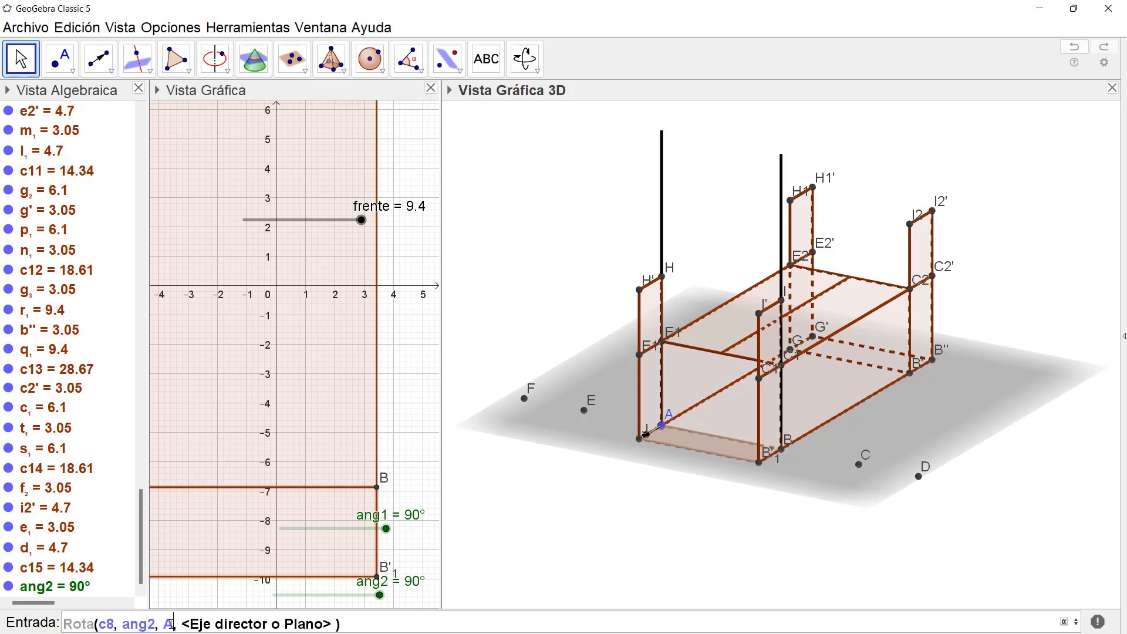
key(Tab)
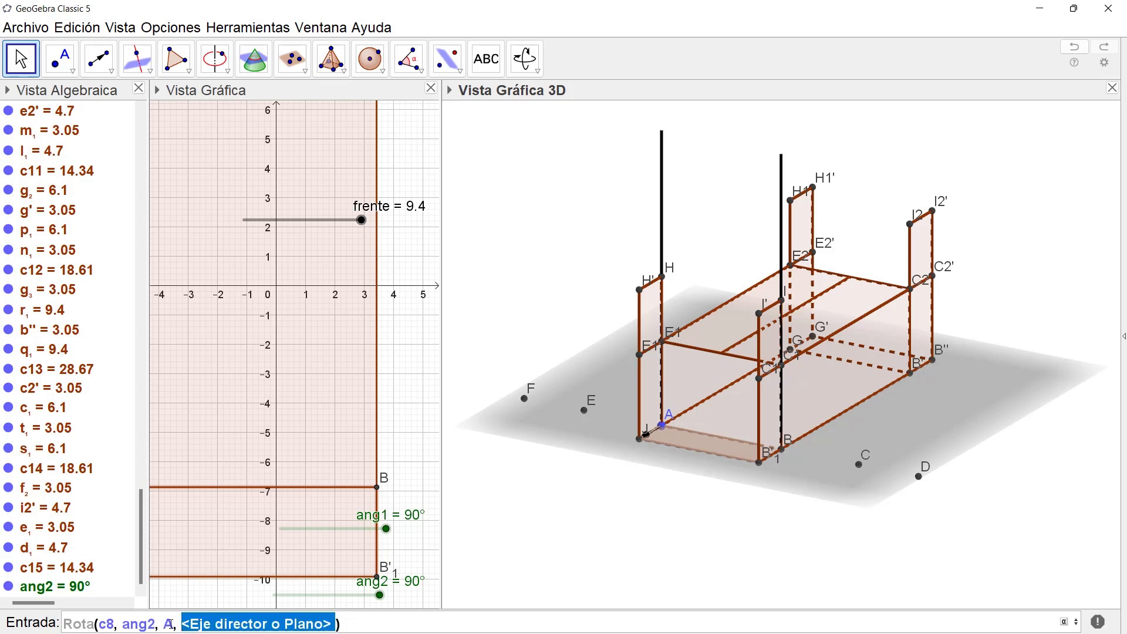
text(EjeX)
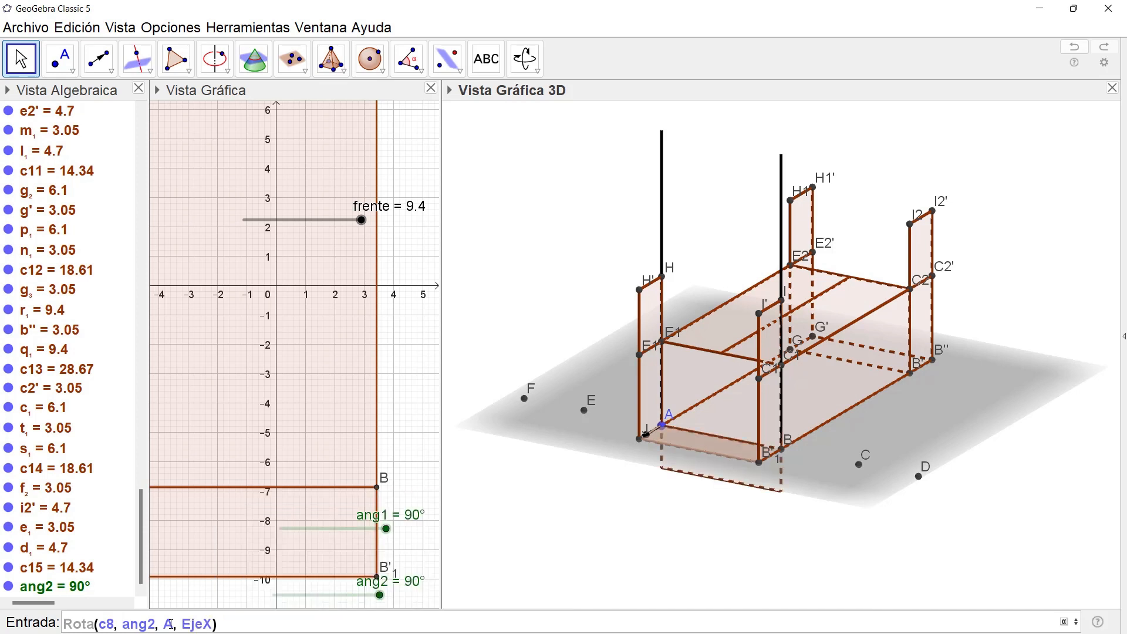
Step: Change the base flap's rotation angle to -ang2, copy the full command text, and create the rotated flap
text(-)
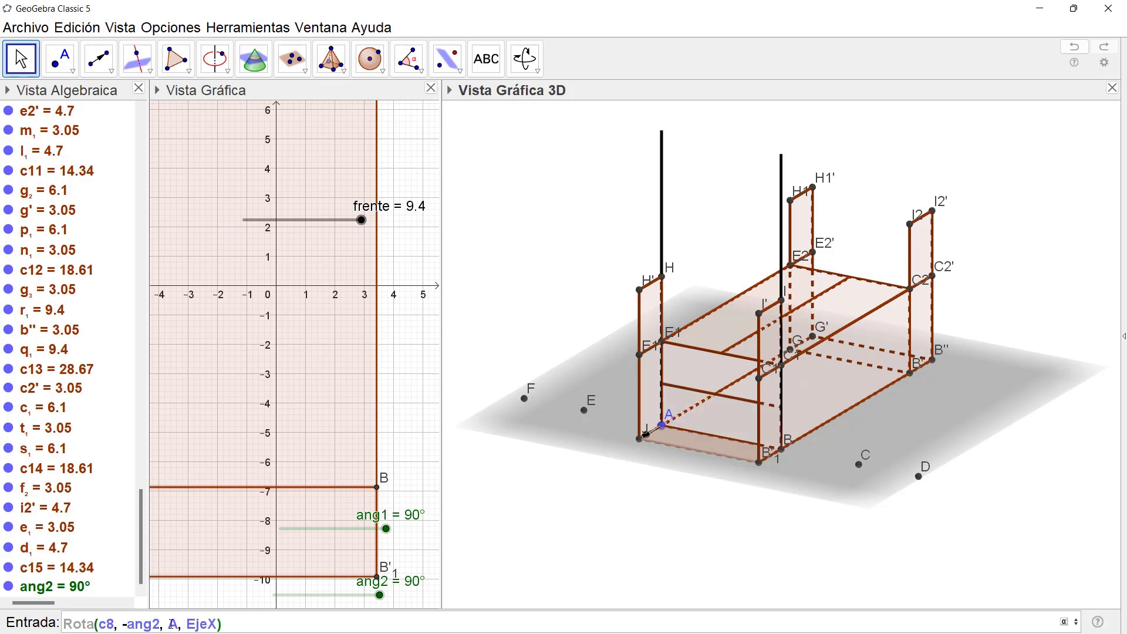
key(shift+Left)
key(shift+Left)
key(shift+Left)
key(shift+Left)
key(shift+Left)
key(shift+Left)
key(shift+Left)
key(shift+Left)
key(shift+Left)
key(shift+Left)
key(shift+Left)
key(shift+Left)
key(shift+Left)
key(shift+Left)
key(shift+Left)
key(shift+Left)
key(shift+Left)
key(shift+Left)
key(shift+Left)
key(shift+Left)
key(ctrl+c)
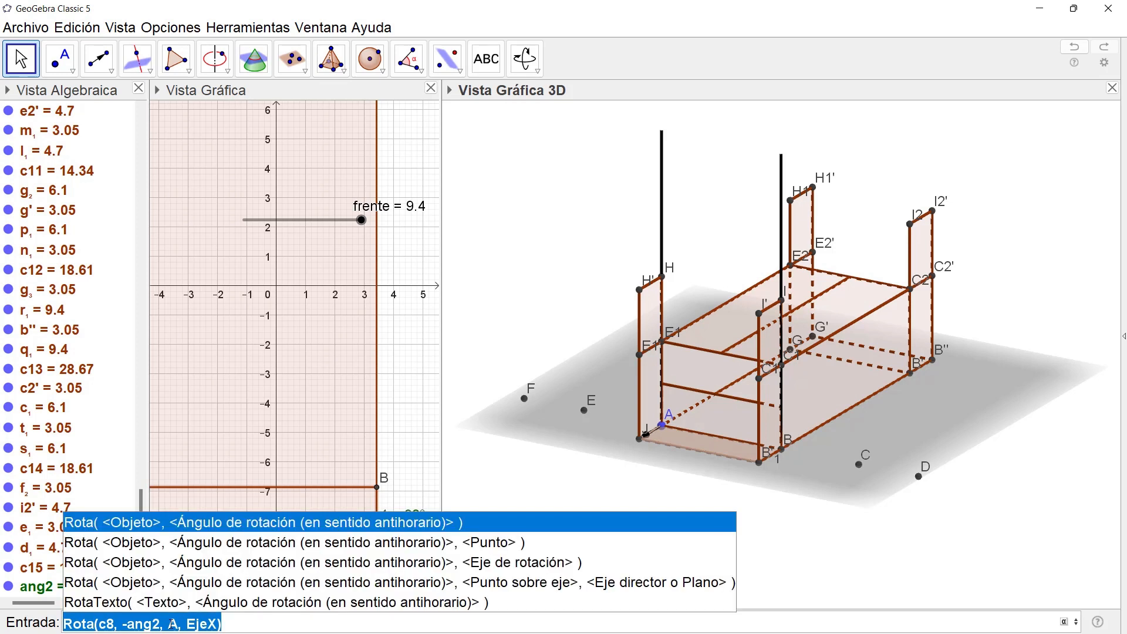
click(172, 623)
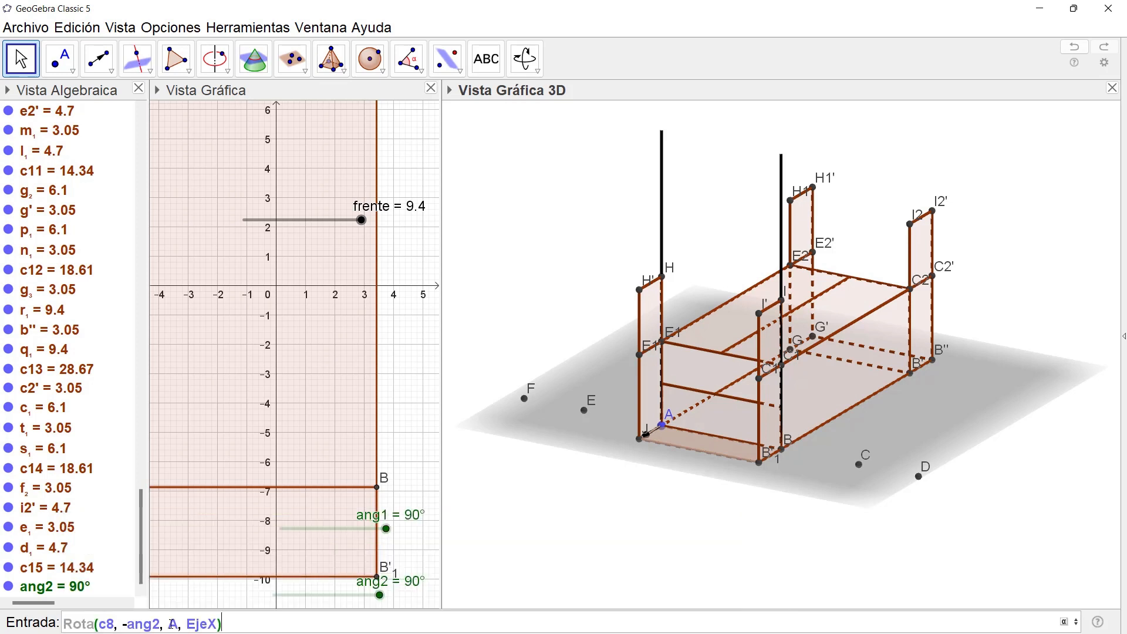
key(Return)
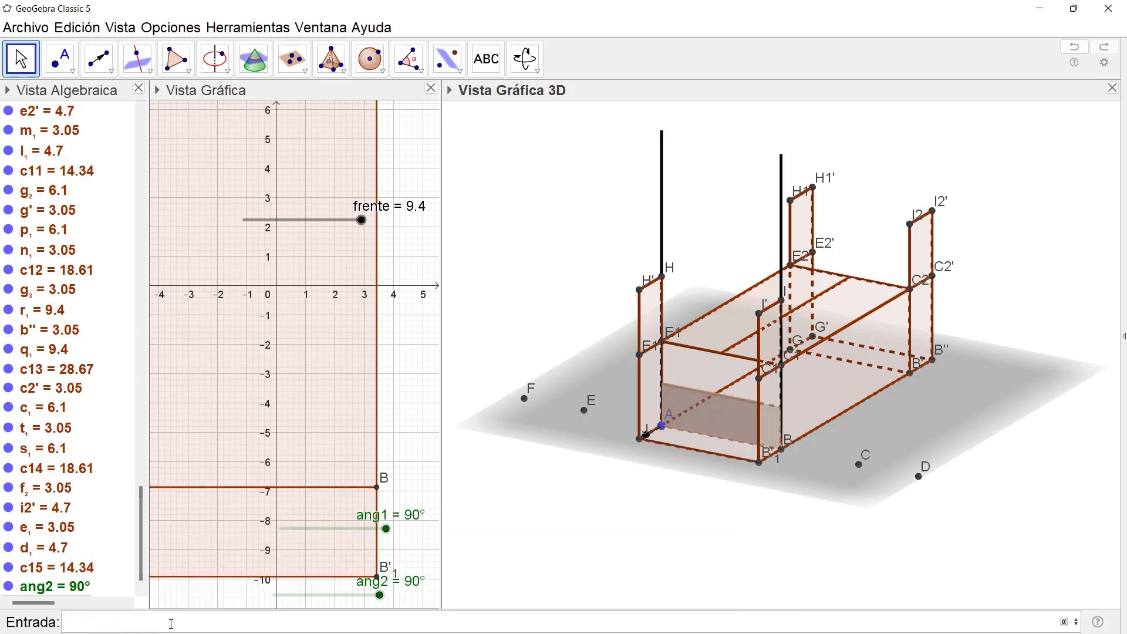
Step: Reuse the previous rotation command for the upper front flap at H, changing its object to c6 and its angle to ang2
key(Tab)
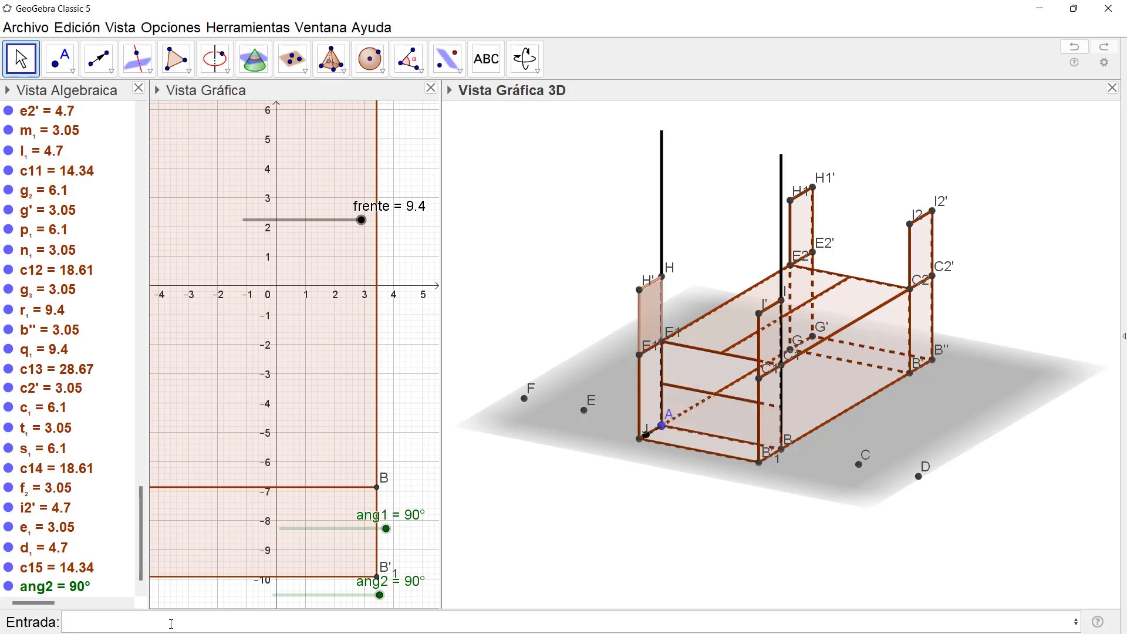
click(172, 624)
key(Up)
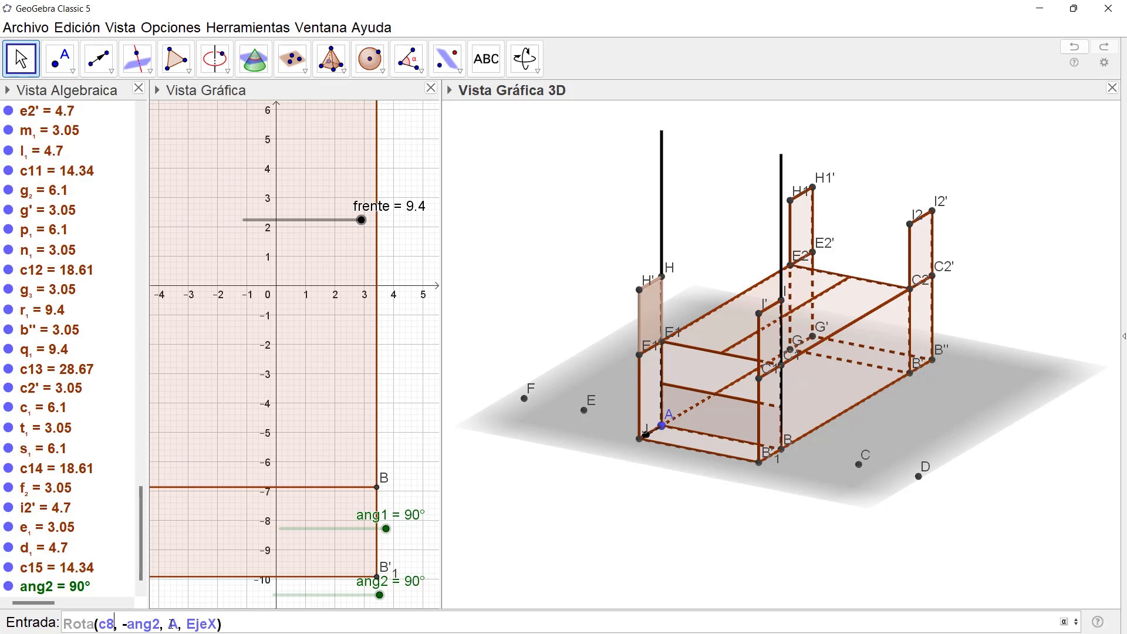
key(BackSpace)
text(6)
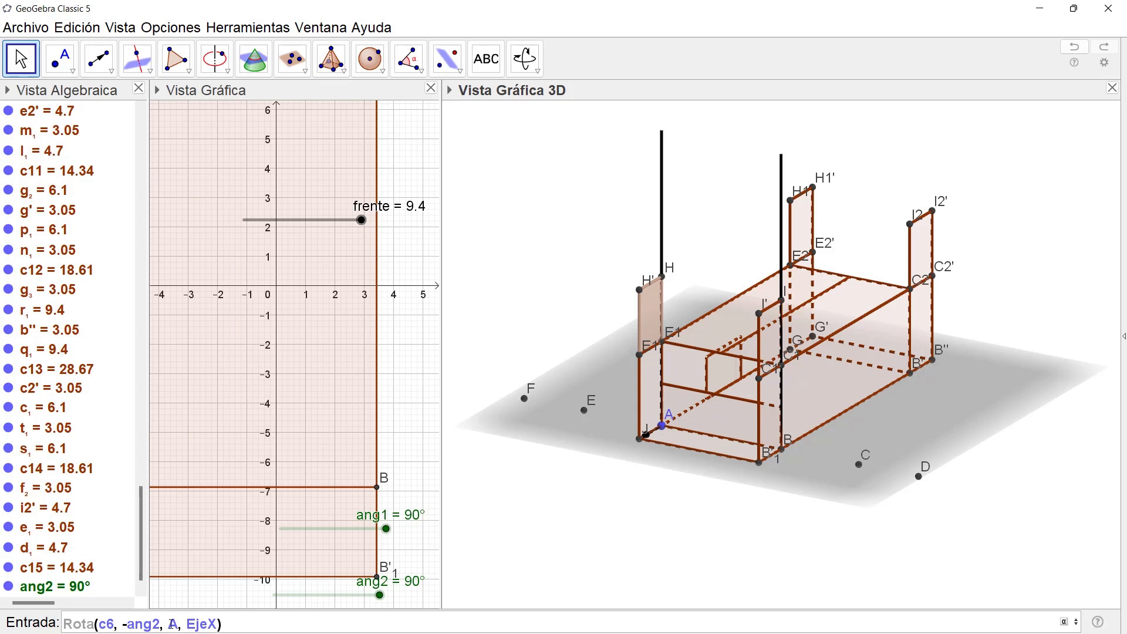
key(Right)
key(Right)
key(Right)
key(BackSpace)
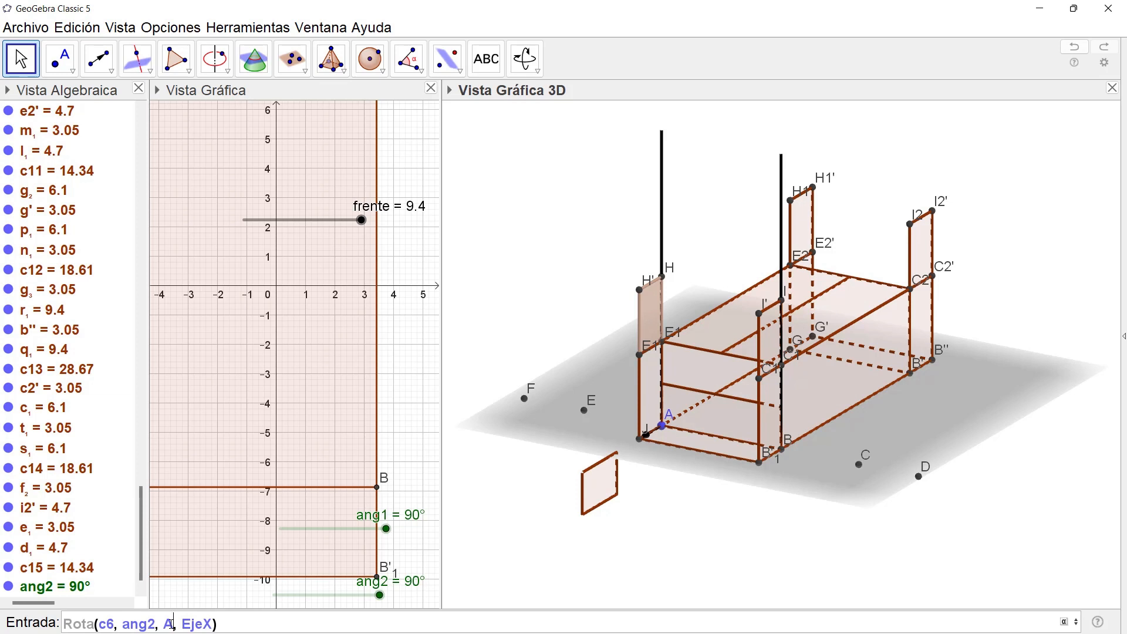
Step: Change the c6 rotation's axis point to E1 and its axis direction to EjeY
key(BackSpace)
text(E1)
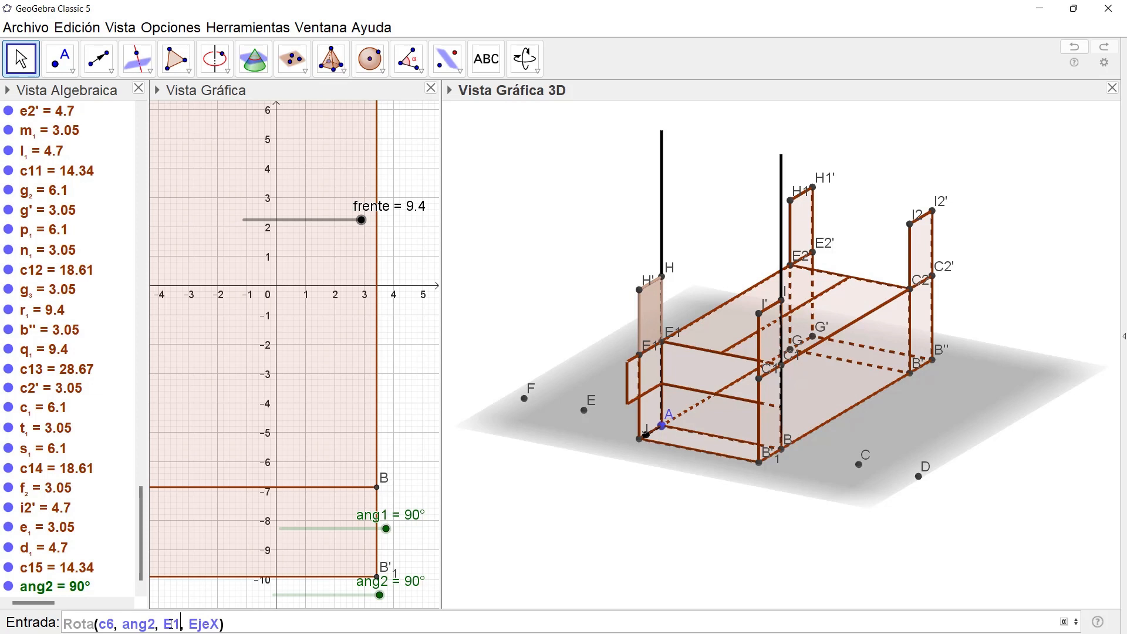
key(BackSpace)
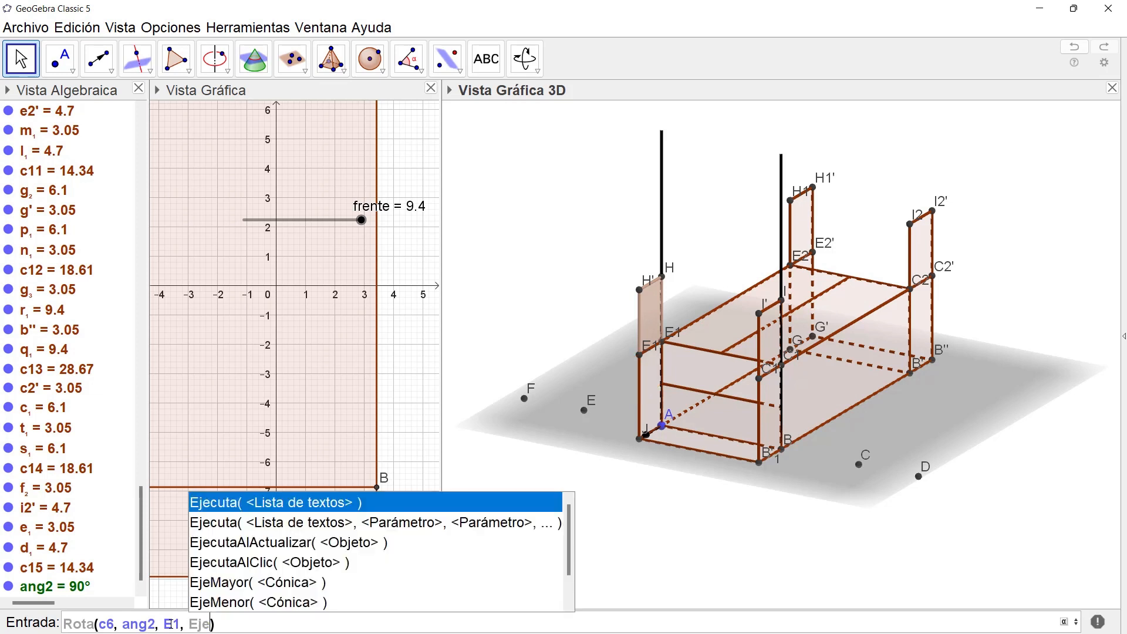
text(Y)
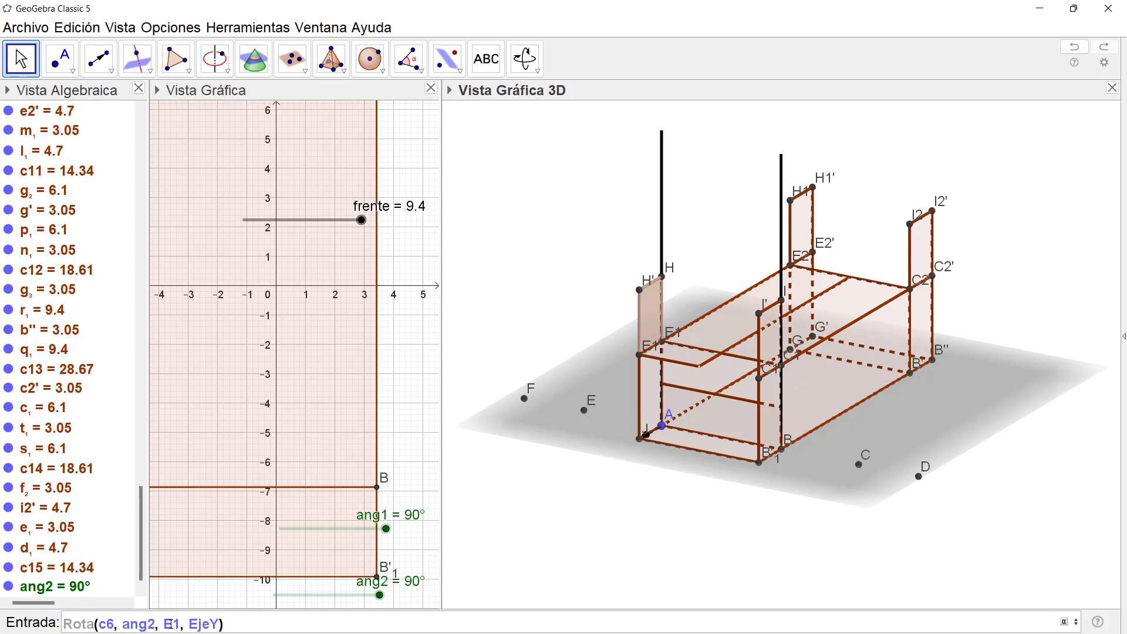
Step: Copy the full command Rota(c6, ang2, E1, EjeY), keeping it in the input line
key(End)
key(shift+Left)
key(shift+Left)
key(shift+Left)
key(shift+Left)
key(shift+Left)
key(shift+Left)
key(shift+Left)
key(shift+Left)
key(shift+Left)
key(shift+Left)
key(shift+Left)
key(shift+Left)
key(shift+Left)
key(shift+Left)
key(shift+Left)
key(shift+Left)
key(shift+Left)
key(shift+Left)
key(shift+Left)
key(shift+Left)
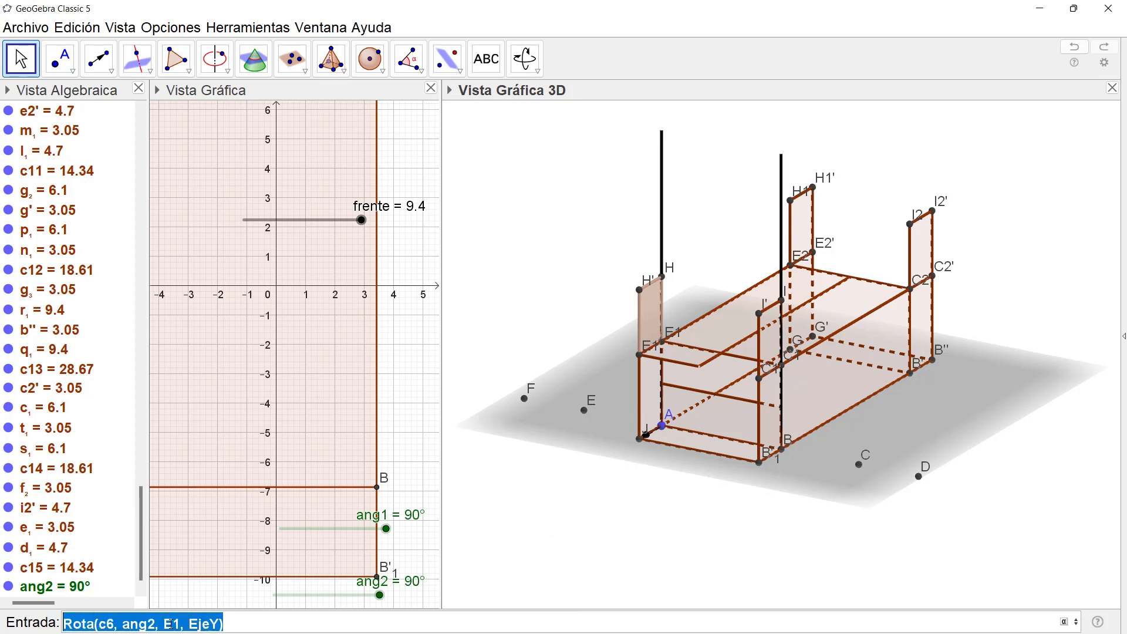
key(ctrl+c)
key(Right)
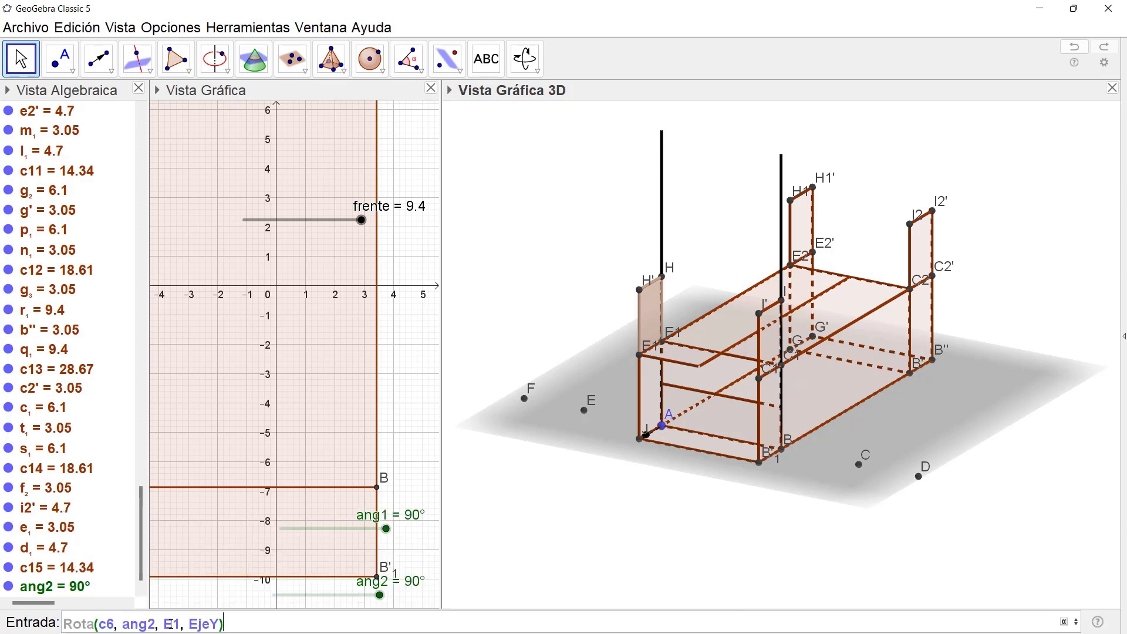
Step: Create the c6 rotation and reuse its command for the upper front flap at I, changing the object to c10
key(Return)
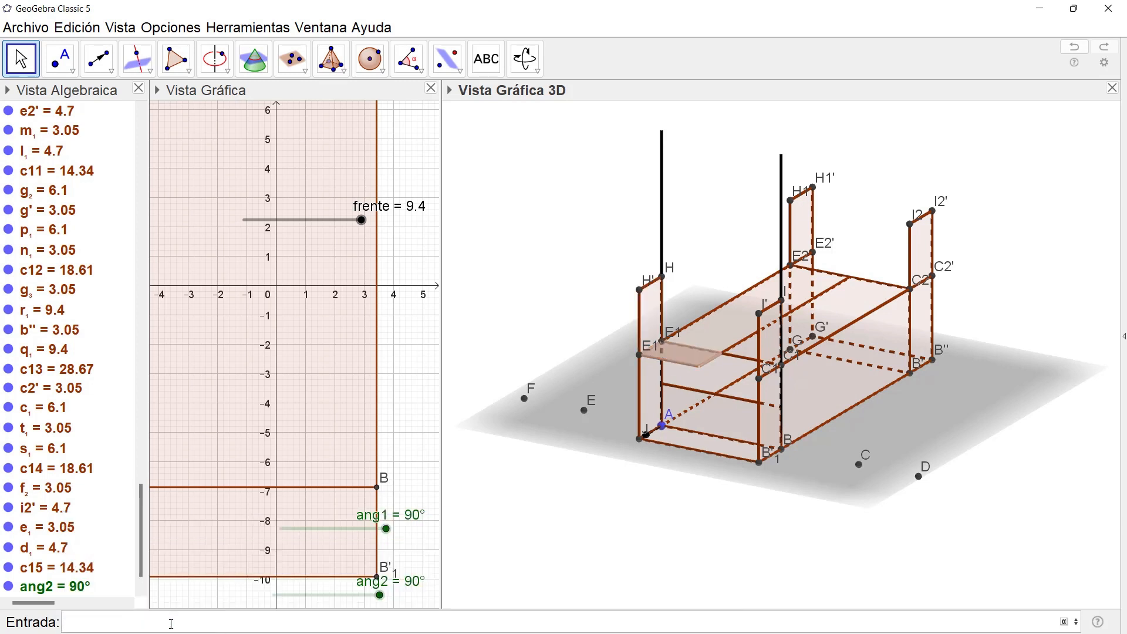
key(Tab)
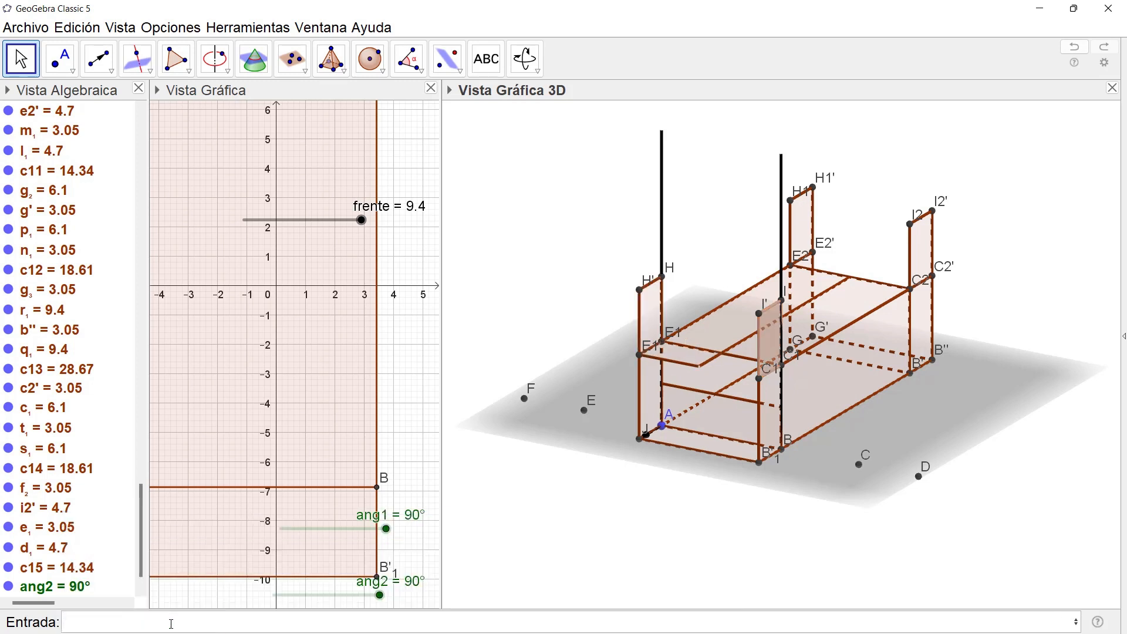
click(172, 623)
key(Up)
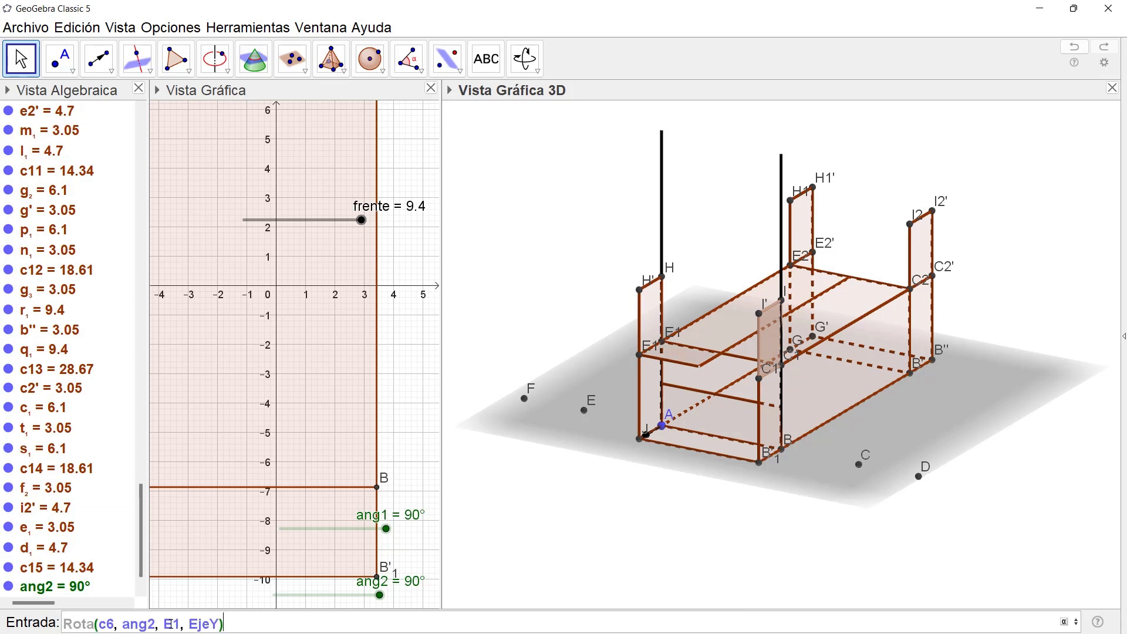
key(Left)
key(Left)
key(Left)
key(Left)
key(Left)
key(Left)
key(Left)
key(Left)
key(Left)
key(Left)
key(Left)
key(Left)
key(Left)
key(Left)
key(Left)
key(Left)
key(Left)
key(BackSpace)
text(10)
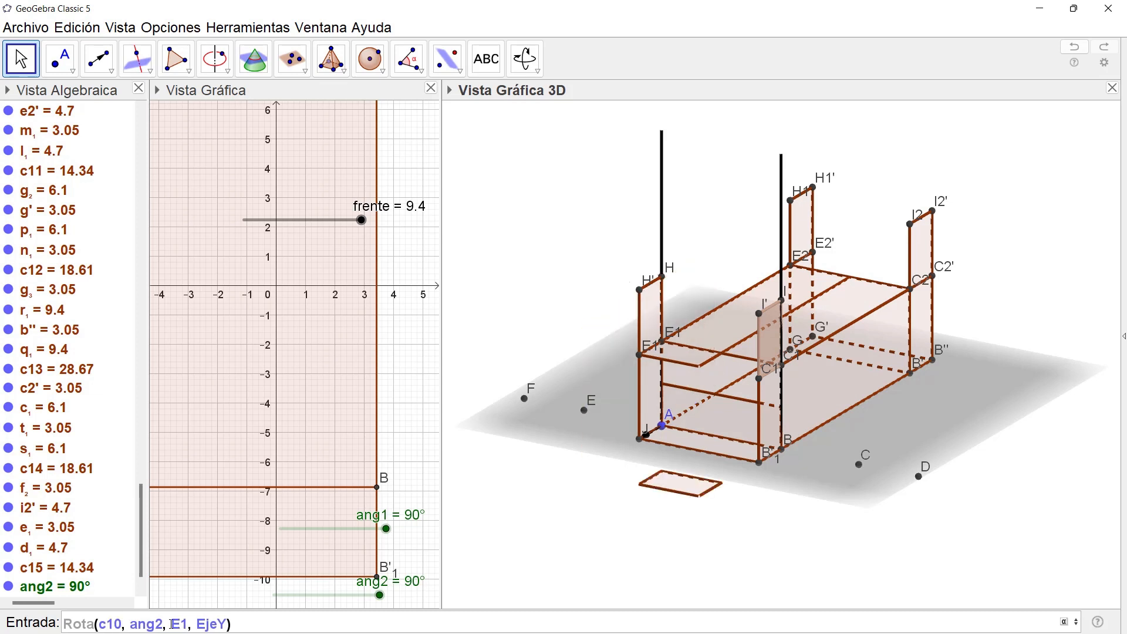
Step: Change the c10 rotation's axis point to C1 and its angle to -ang2
key(Right)
key(Right)
key(Right)
key(Right)
key(Right)
key(Right)
key(Right)
key(Right)
key(Right)
key(BackSpace)
text(C)
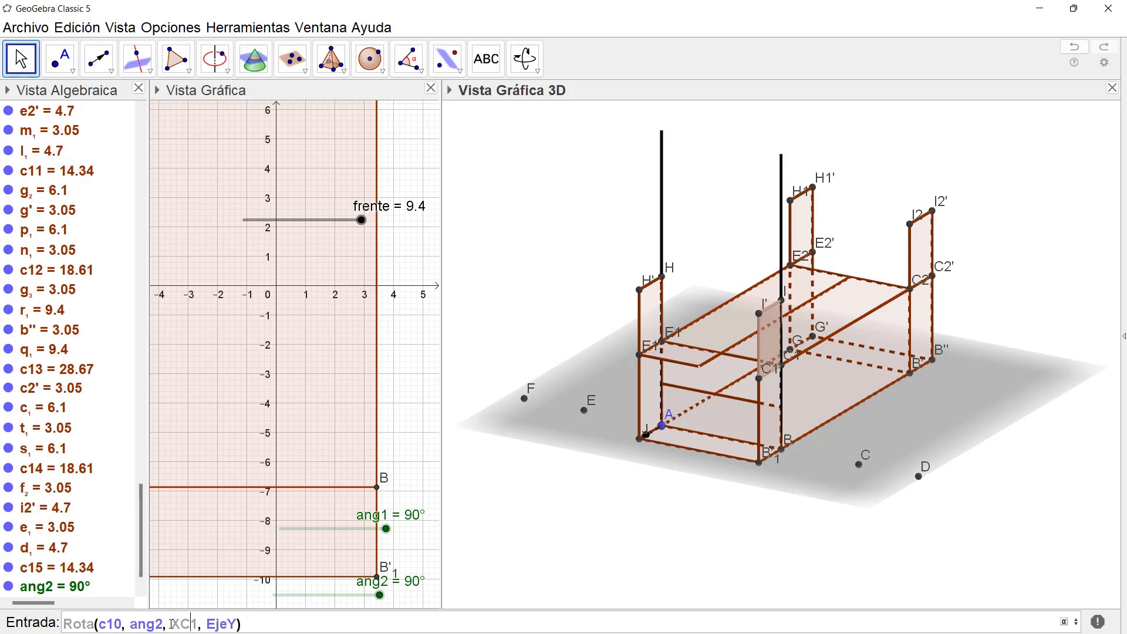
key(BackSpace)
key(BackSpace)
text(C)
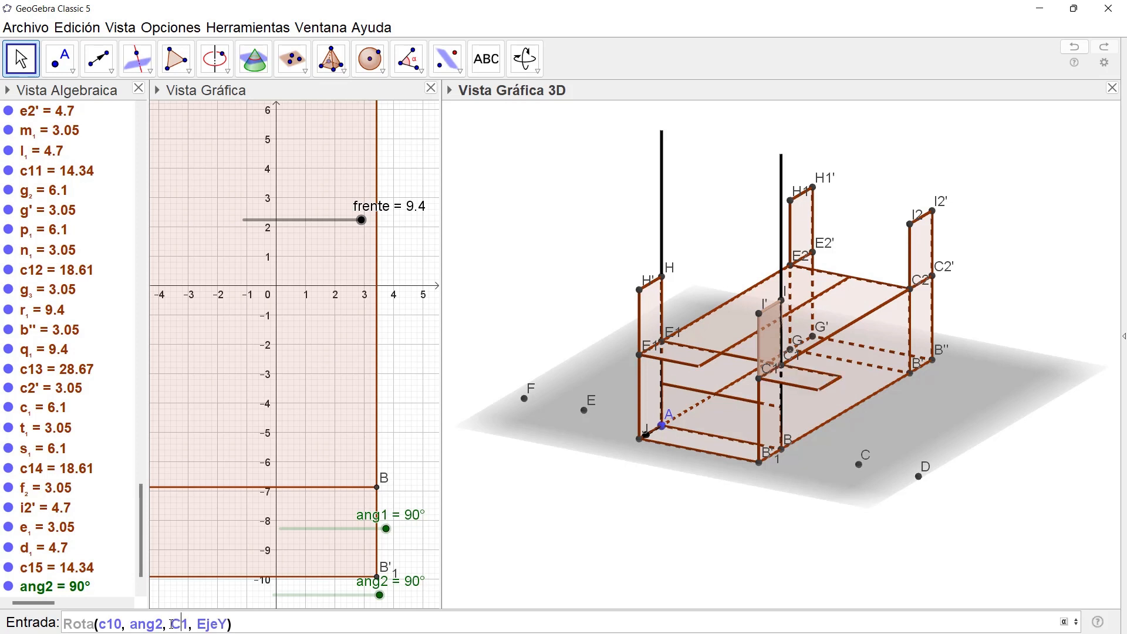
text(-)
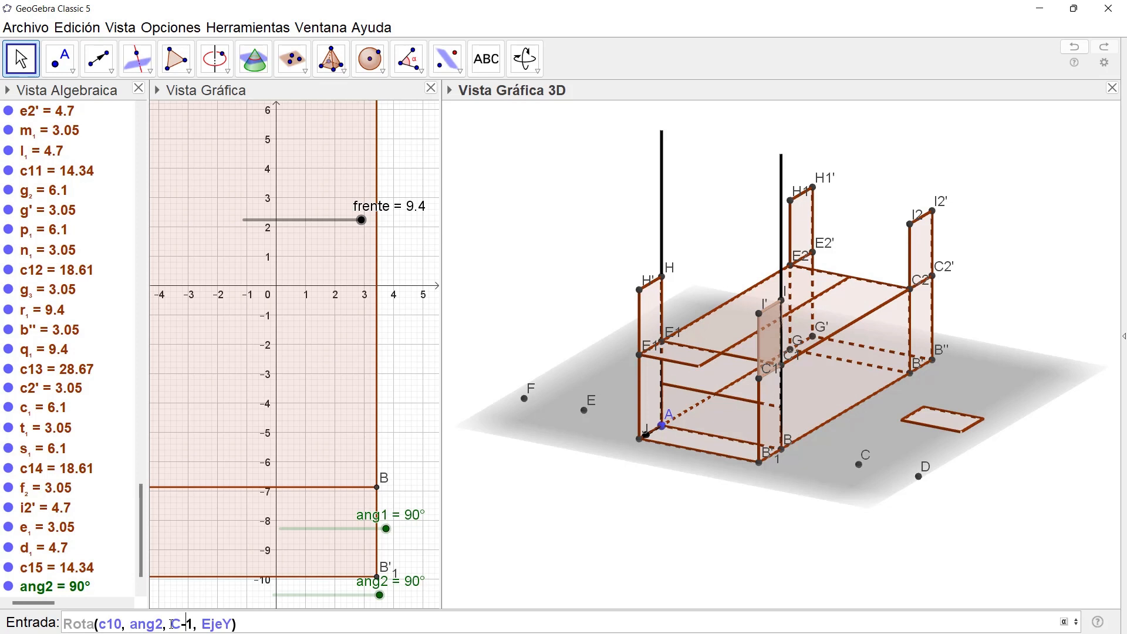
key(BackSpace)
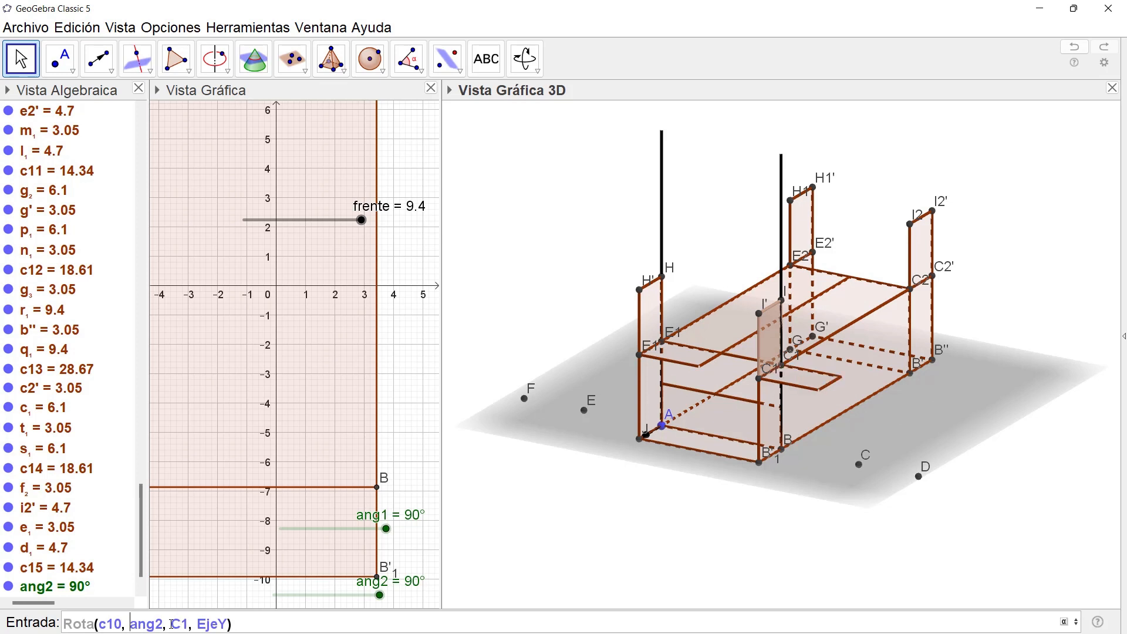
text(-)
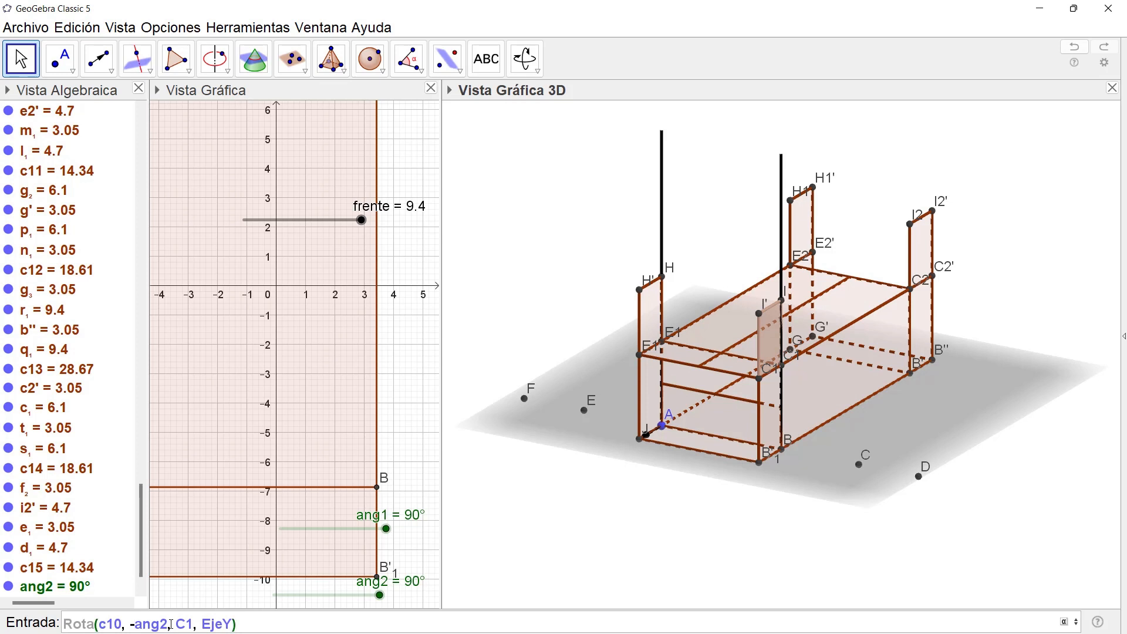
Step: Copy the full command Rota(c10, -ang2, C1, EjeY) and create the rotated flap
key(shift+Left)
key(shift+Left)
key(shift+Left)
key(shift+Left)
key(shift+Left)
key(shift+Left)
key(shift+Left)
key(shift+Left)
key(shift+Left)
key(shift+Left)
key(shift+Left)
key(shift+Left)
key(shift+Left)
key(shift+Left)
key(shift+Left)
key(shift+Left)
key(shift+Left)
key(shift+Left)
key(shift+Left)
key(shift+Left)
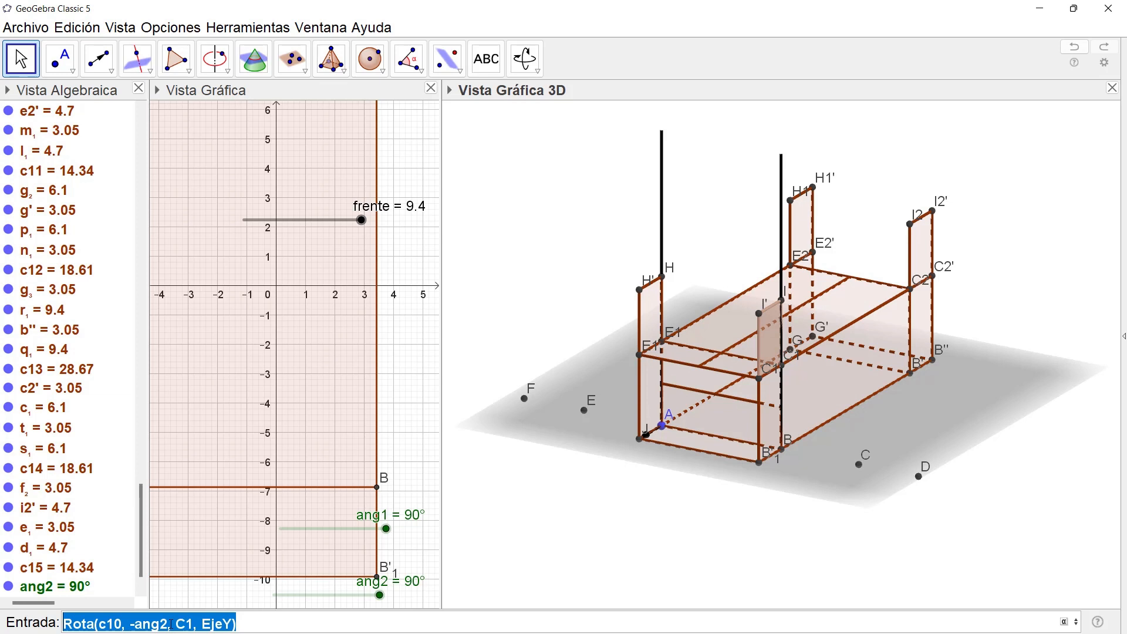
key(ctrl+c)
key(Right)
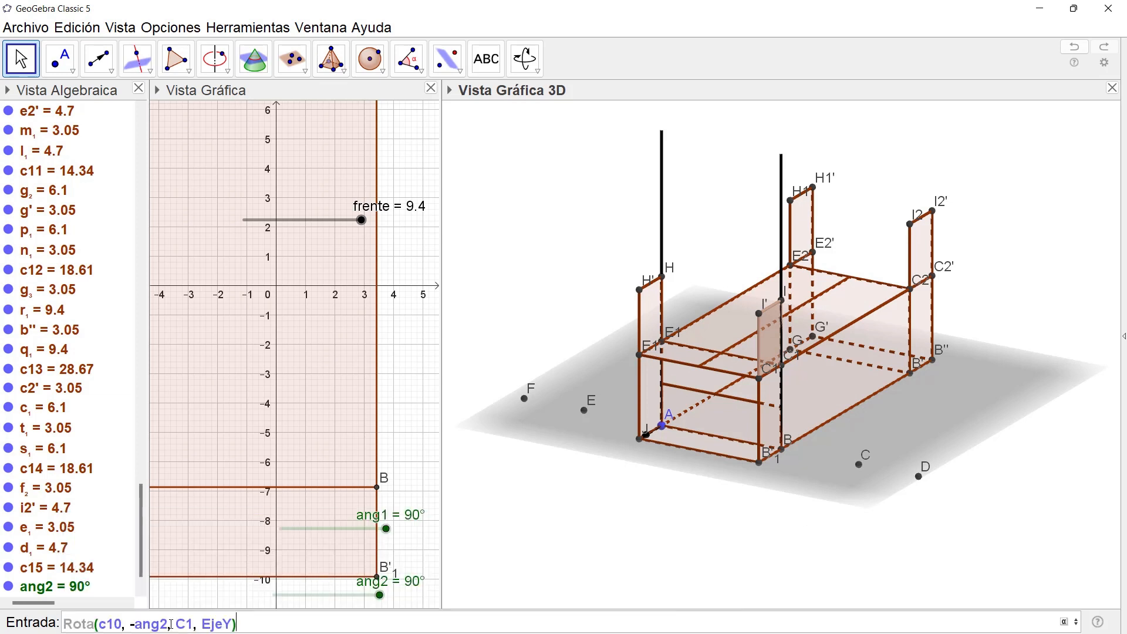
key(Return)
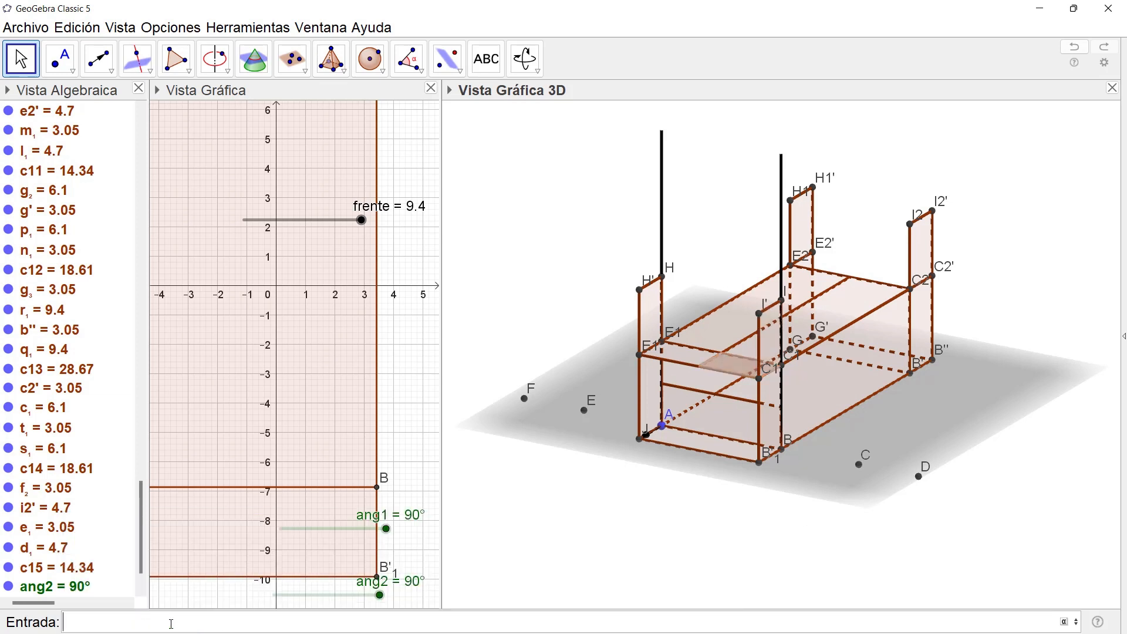
Step: Identify the folded flap at E1 in the object list and reuse the copied rotation command for it, changing the object to c6'
key(ctrl+z)
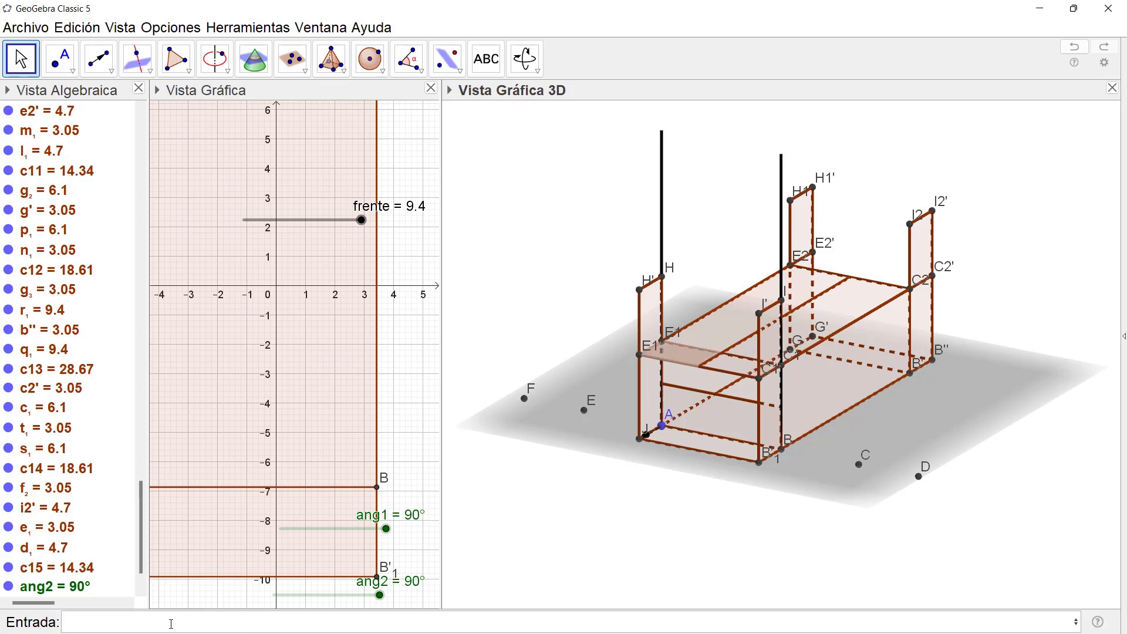
key(ctrl+z)
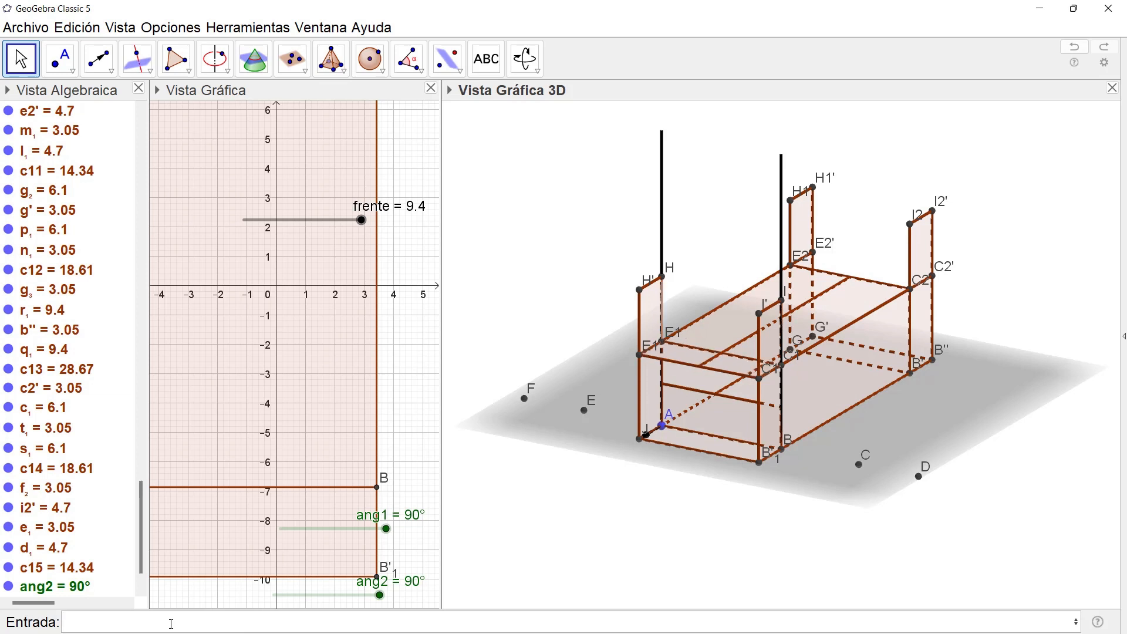
key(ctrl+y)
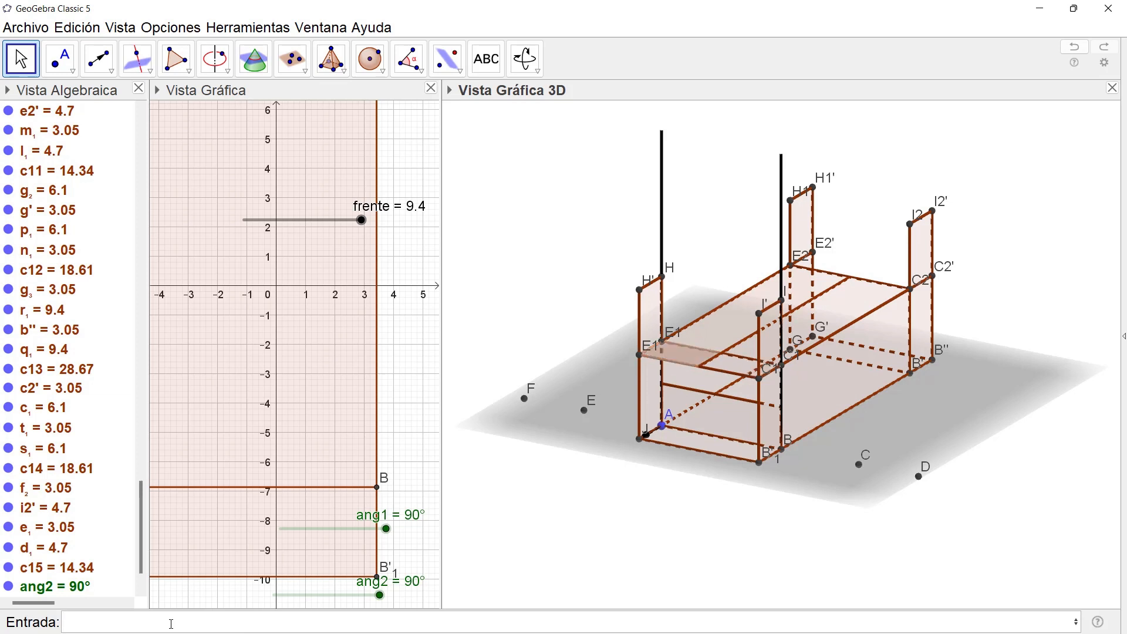
key(ctrl+y)
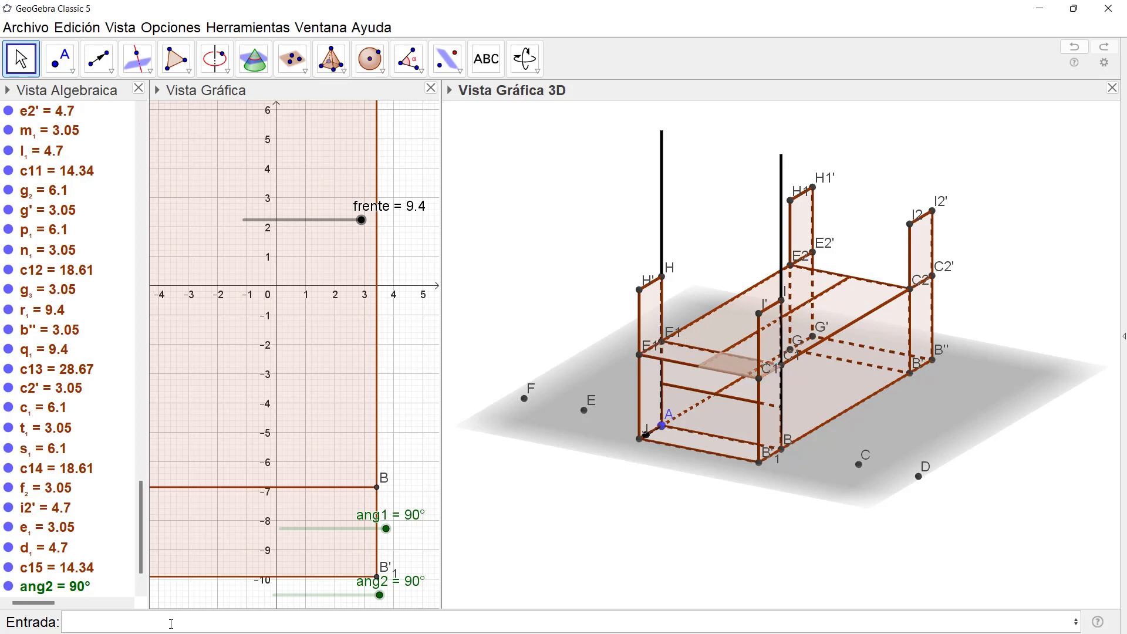
key(ctrl+z)
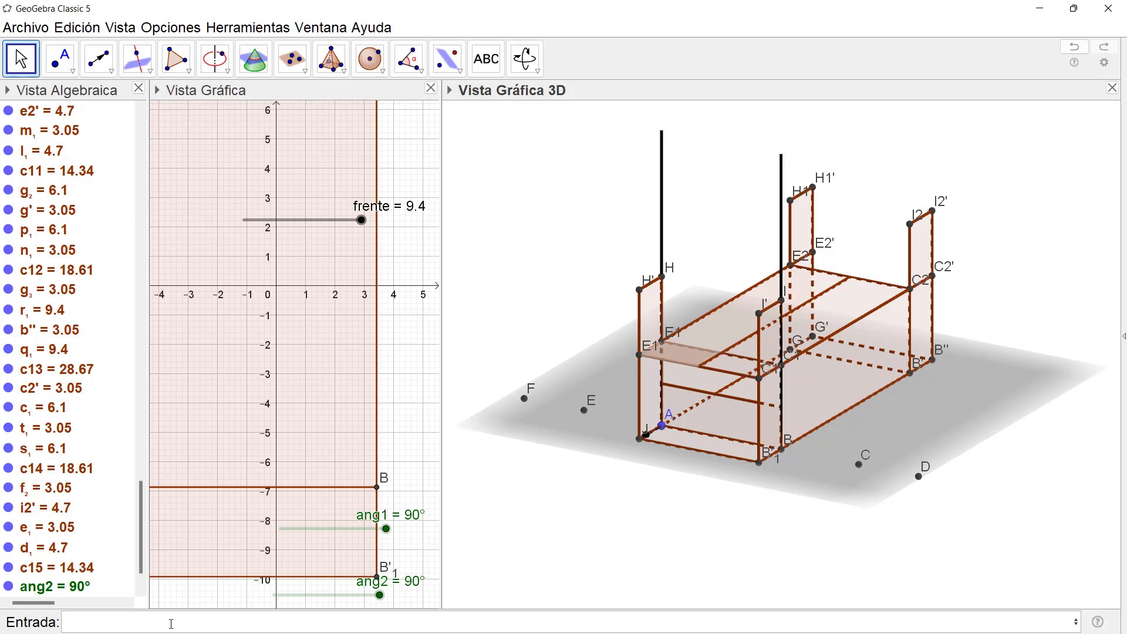
scroll(74, 352, down, 1)
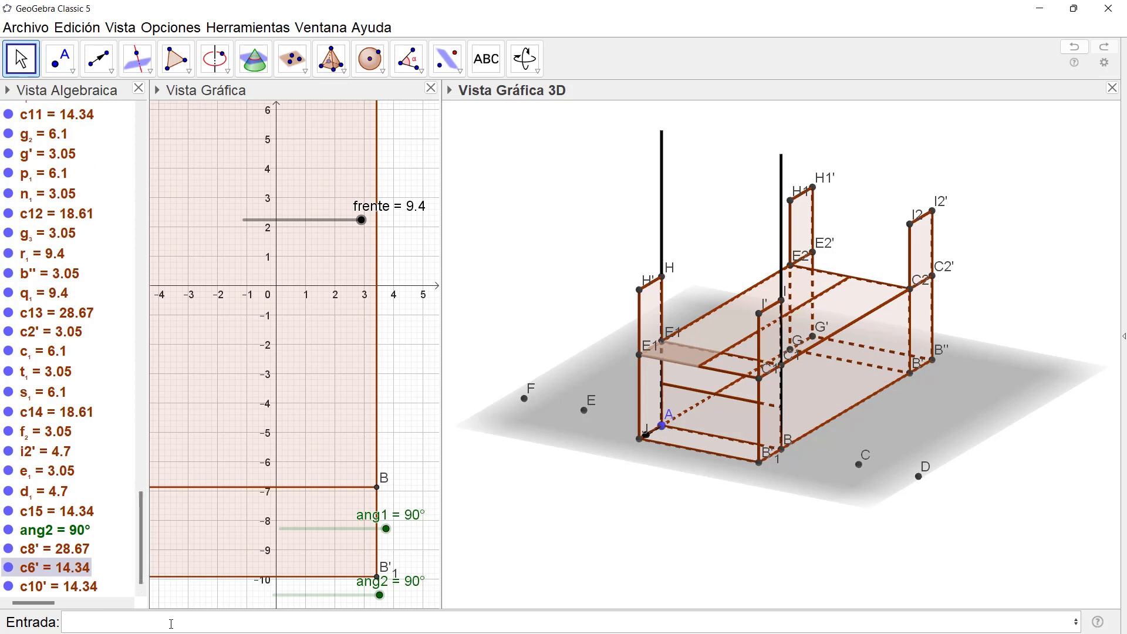
click(172, 624)
key(ctrl+v)
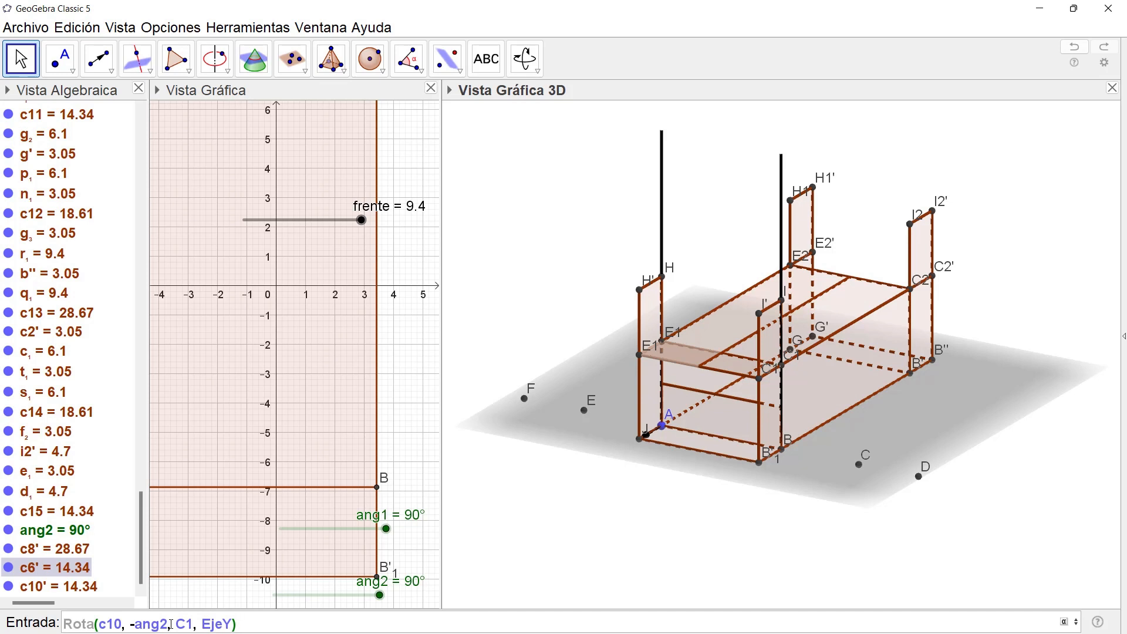
key(Left)
key(Left)
key(Left)
key(Left)
key(Left)
key(Left)
key(Left)
key(Left)
key(Left)
key(Left)
key(Left)
key(Left)
key(Left)
key(Left)
key(Left)
key(Left)
key(Left)
key(Left)
key(BackSpace)
key(BackSpace)
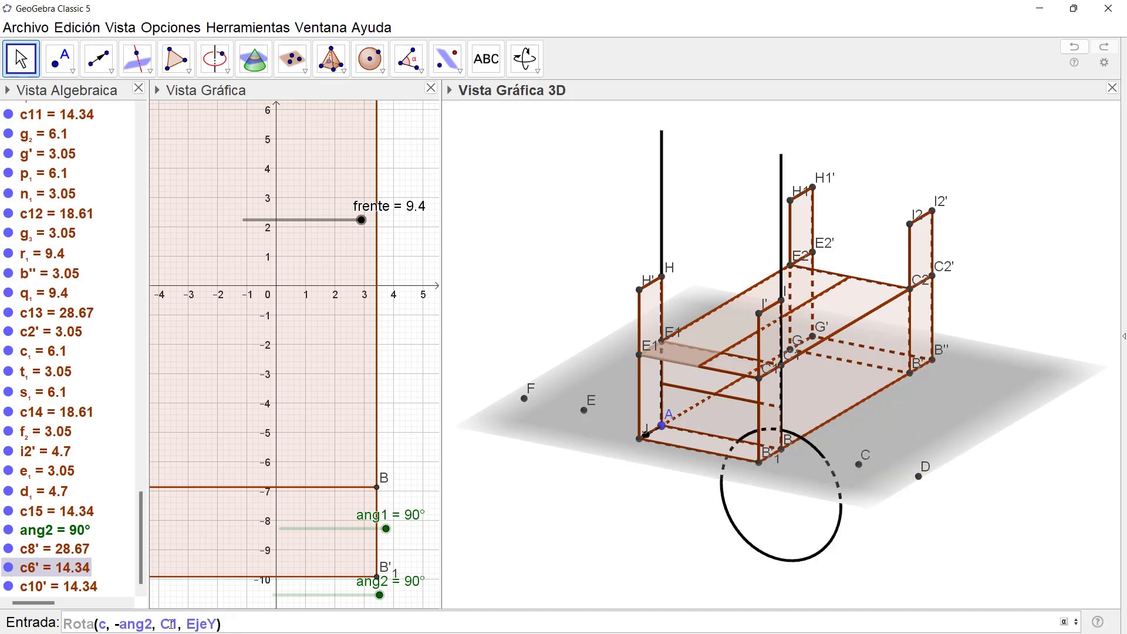
text(6)
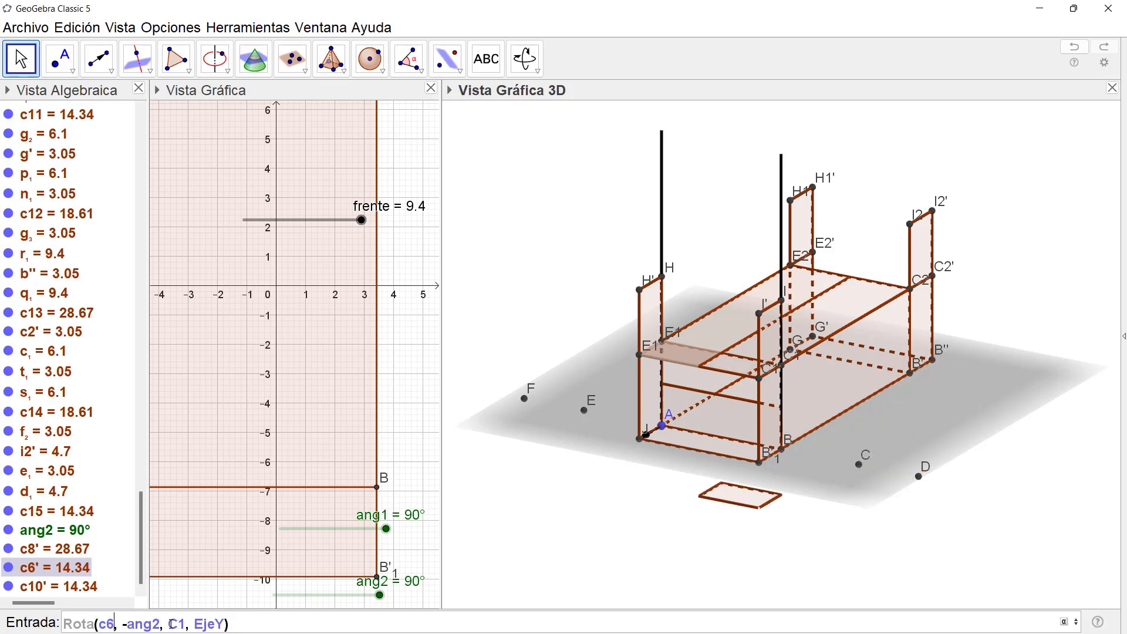
text(')
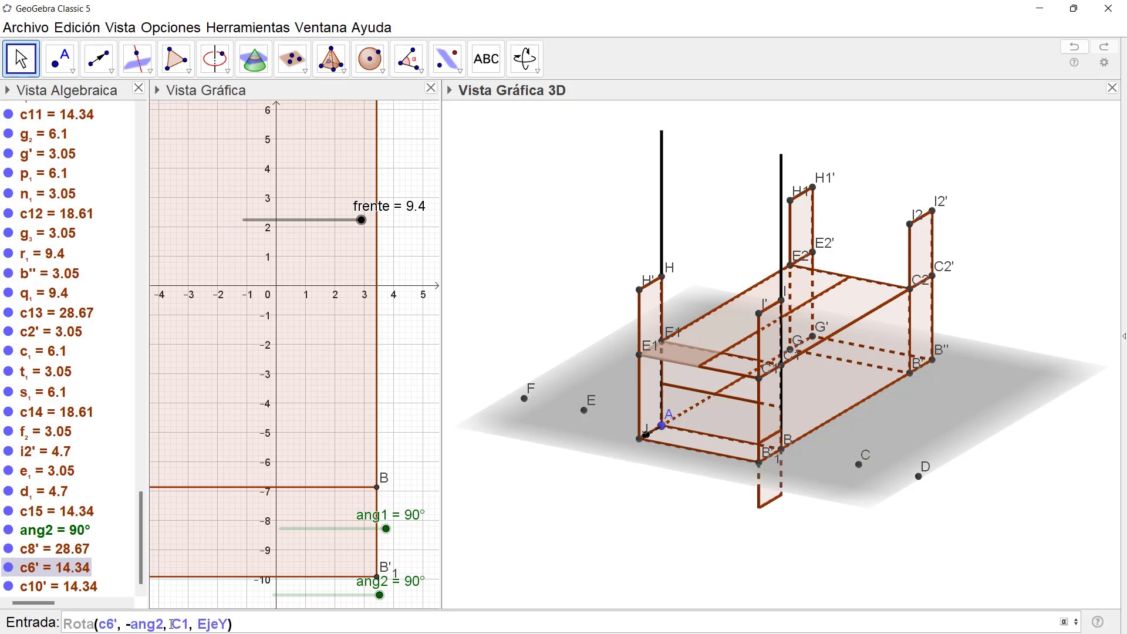
Step: Set the c6' rotation's angle to ang2, its axis point to E1 and its axis direction to EjeX
key(BackSpace)
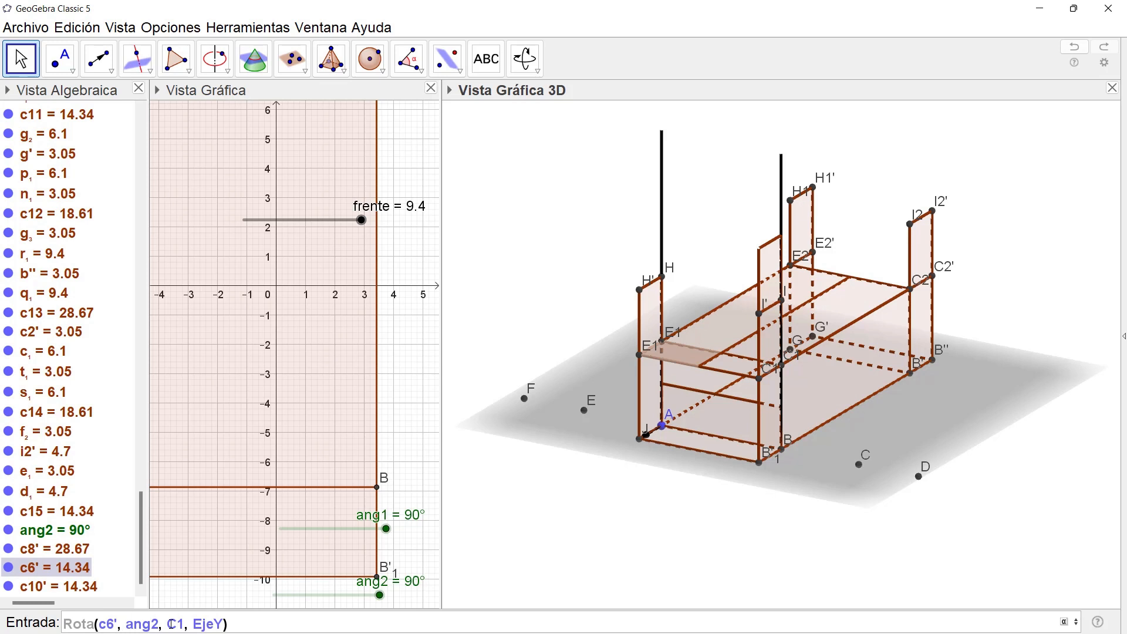
key(BackSpace)
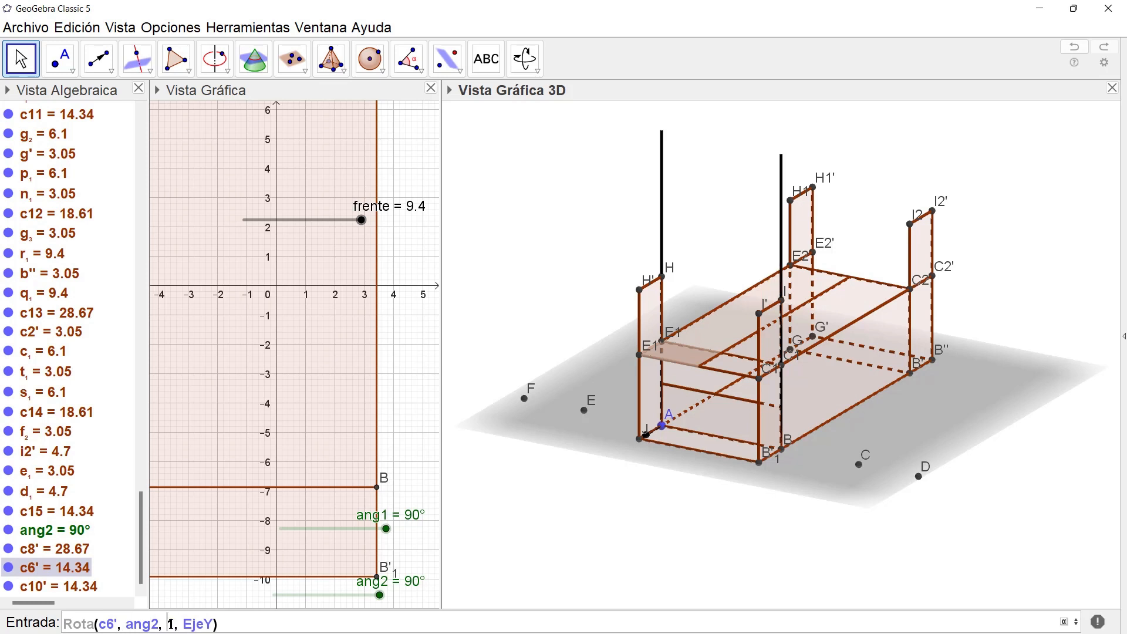
text(E1)
key(BackSpace)
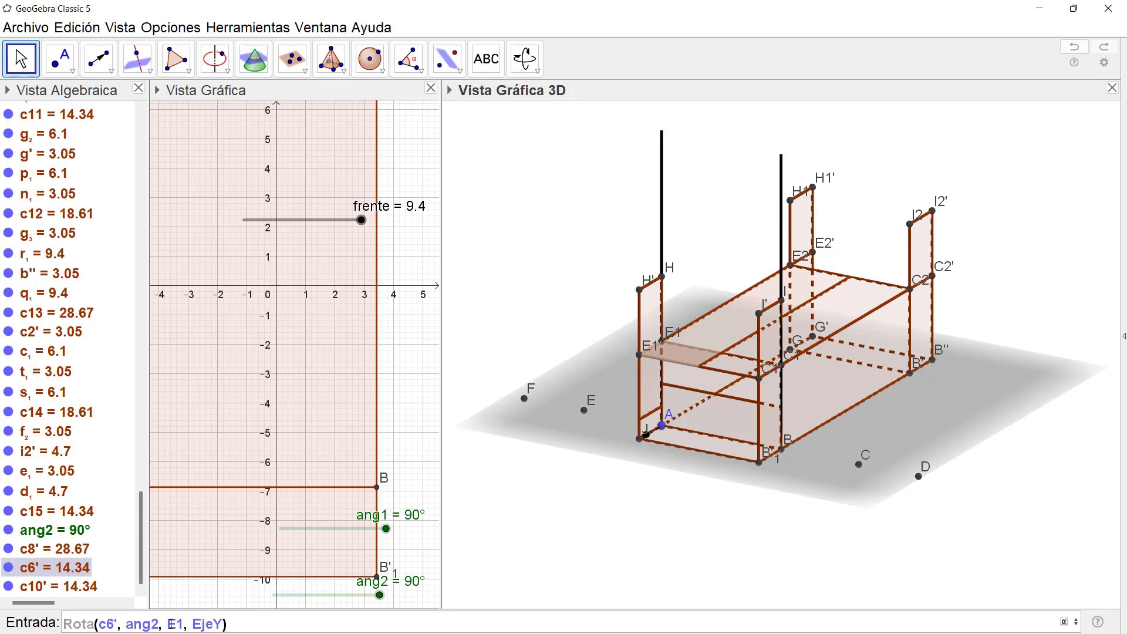
key(BackSpace)
text(X)
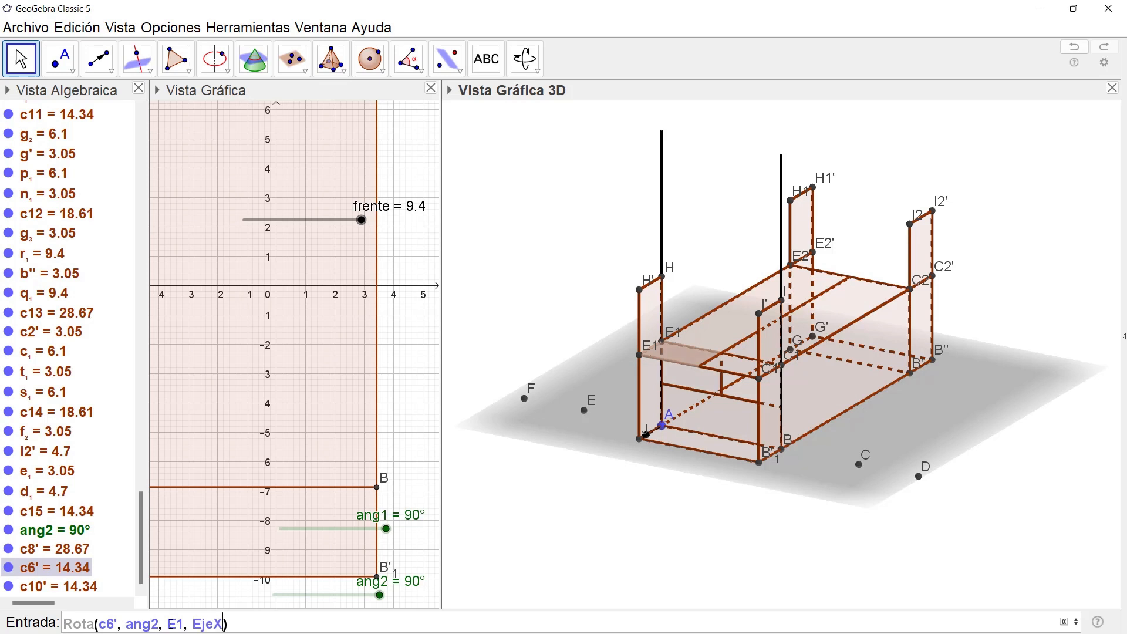
Step: Copy the full command Rota(c6', ang2, E1, EjeX) and create the rotated flap
key(ctrl+shift+Left)
key(ctrl+shift+Left)
key(ctrl+shift+Left)
key(ctrl+shift+Left)
key(ctrl+shift+Left)
key(ctrl+shift+Left)
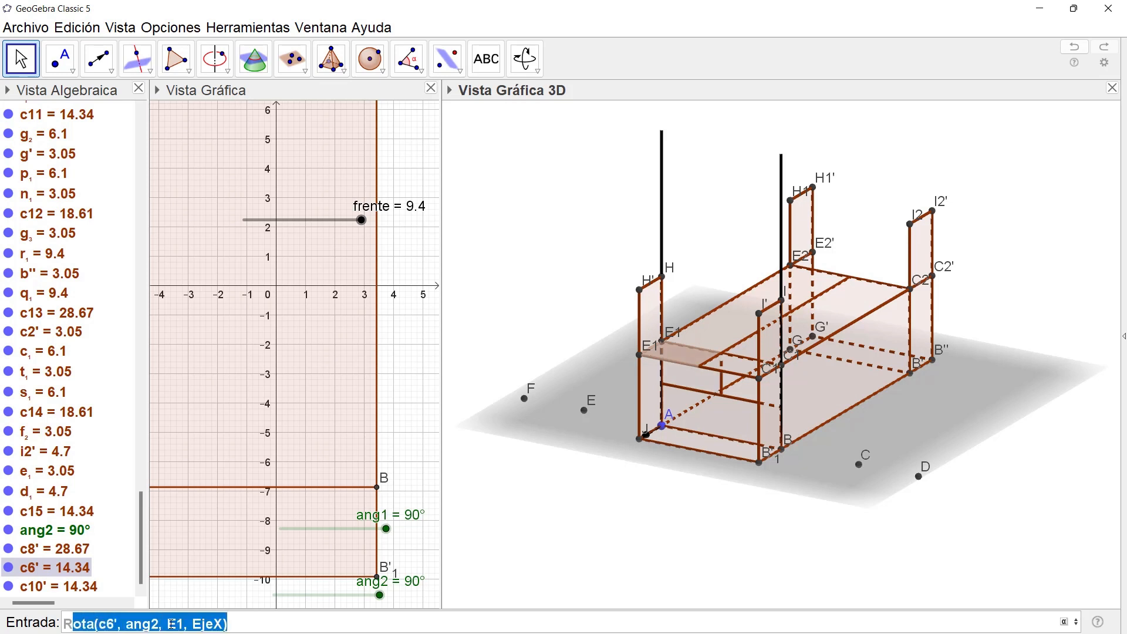
key(ctrl+c)
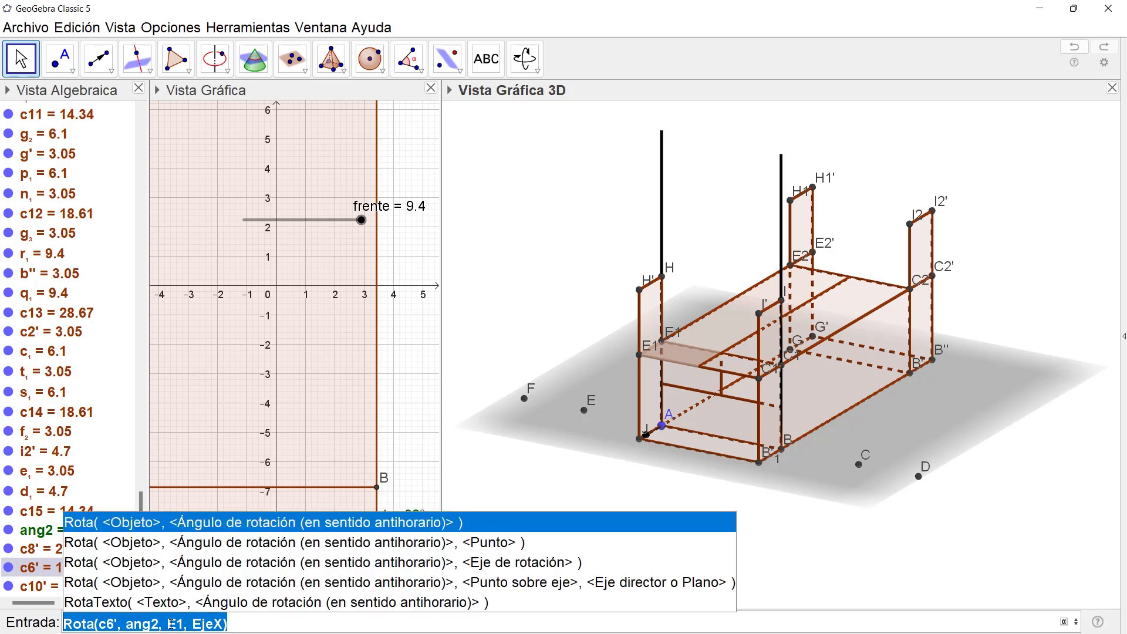
key(End)
key(Return)
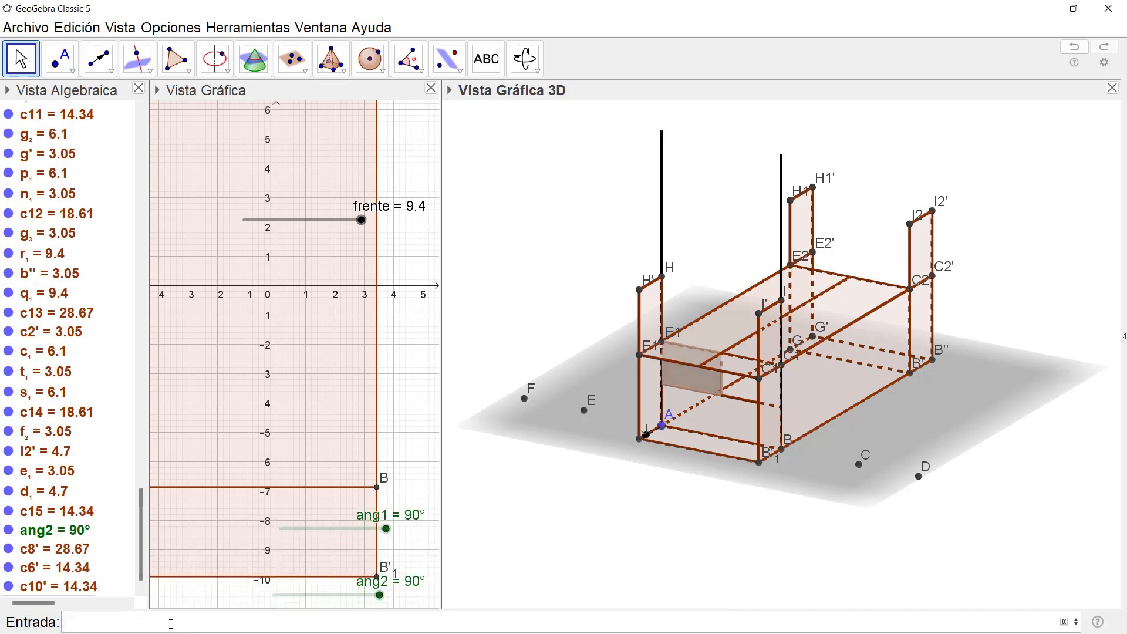
Step: Reuse the copied rotation command for the flap c10', keeping the angle ang2 and changing the axis point to C1
key(ctrl+v)
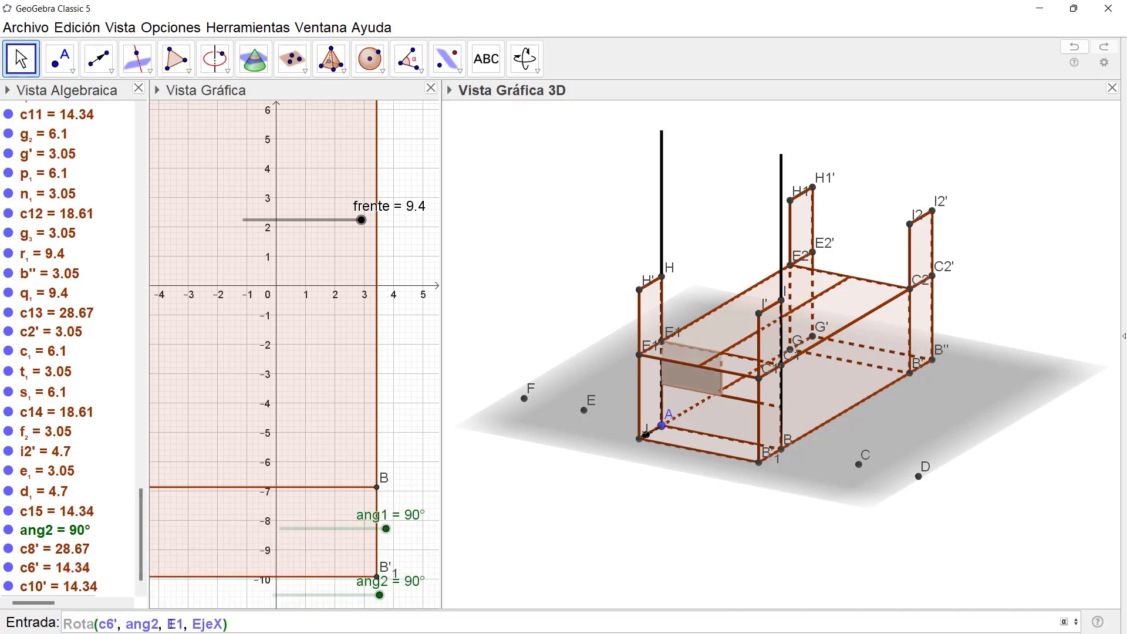
key(BackSpace)
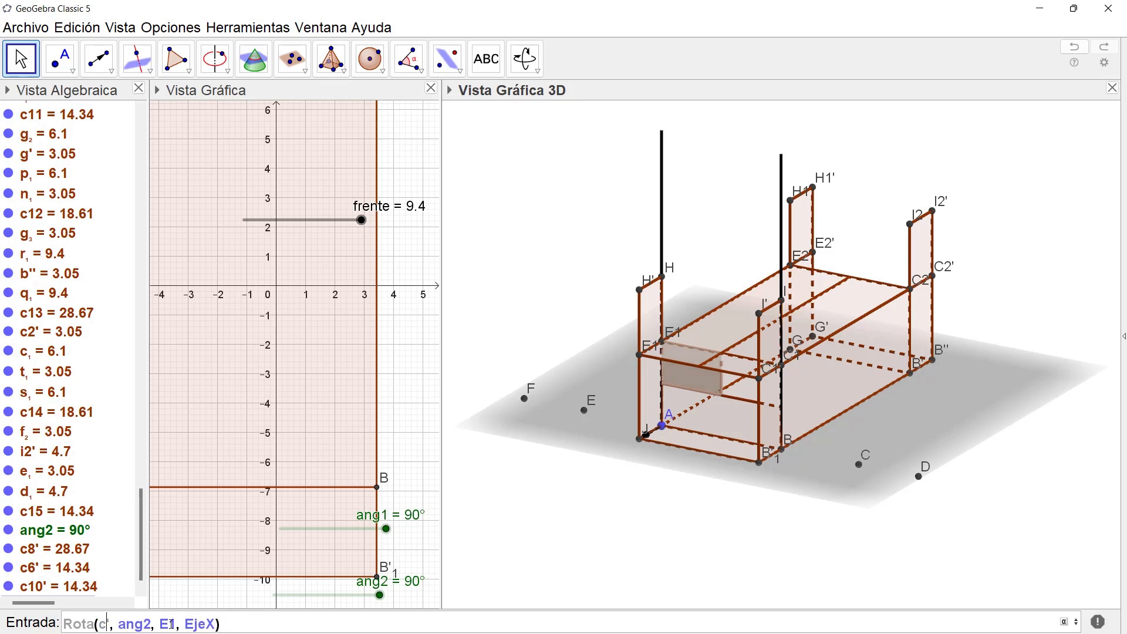
text(10)
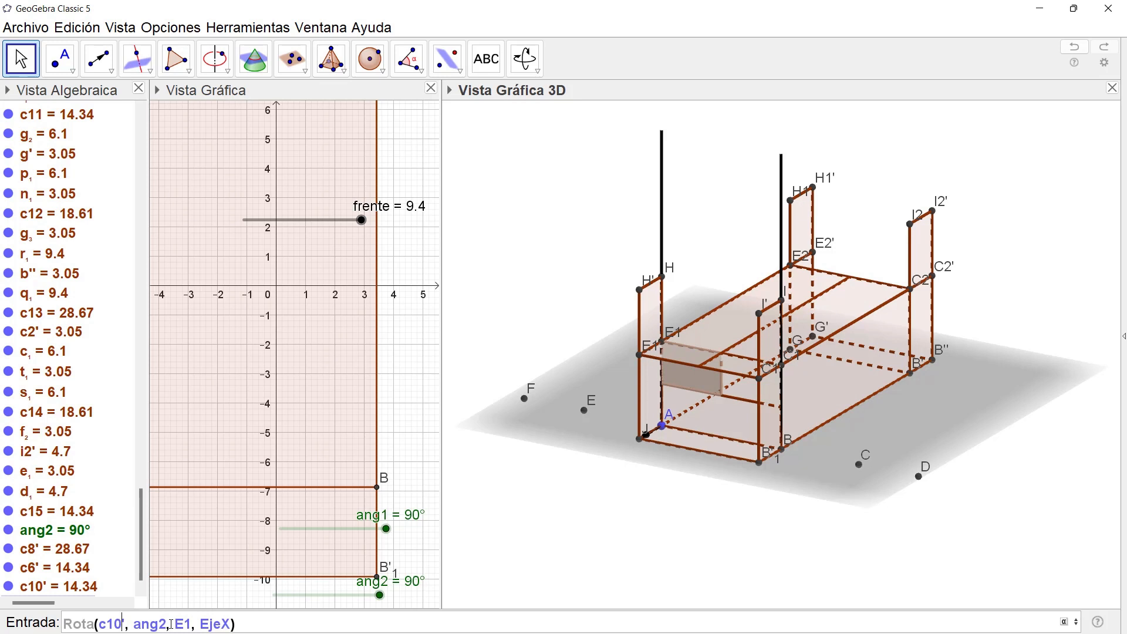
key(Right)
key(Right)
key(Right)
key(Right)
key(Right)
key(Right)
key(Right)
key(Right)
key(Right)
key(Right)
key(BackSpace)
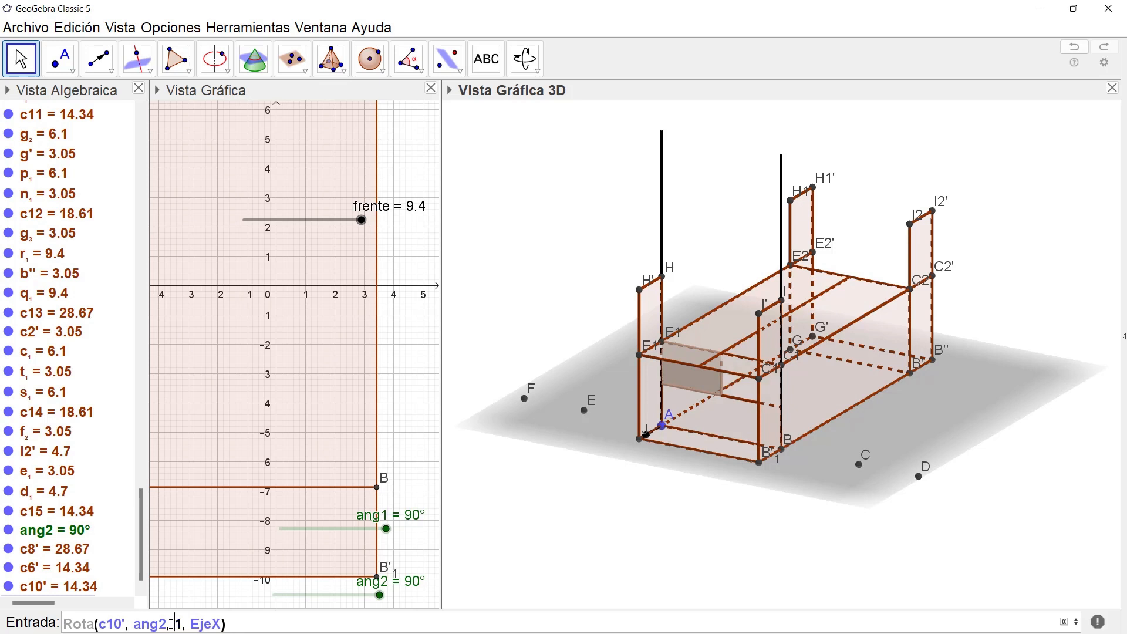
text(C)
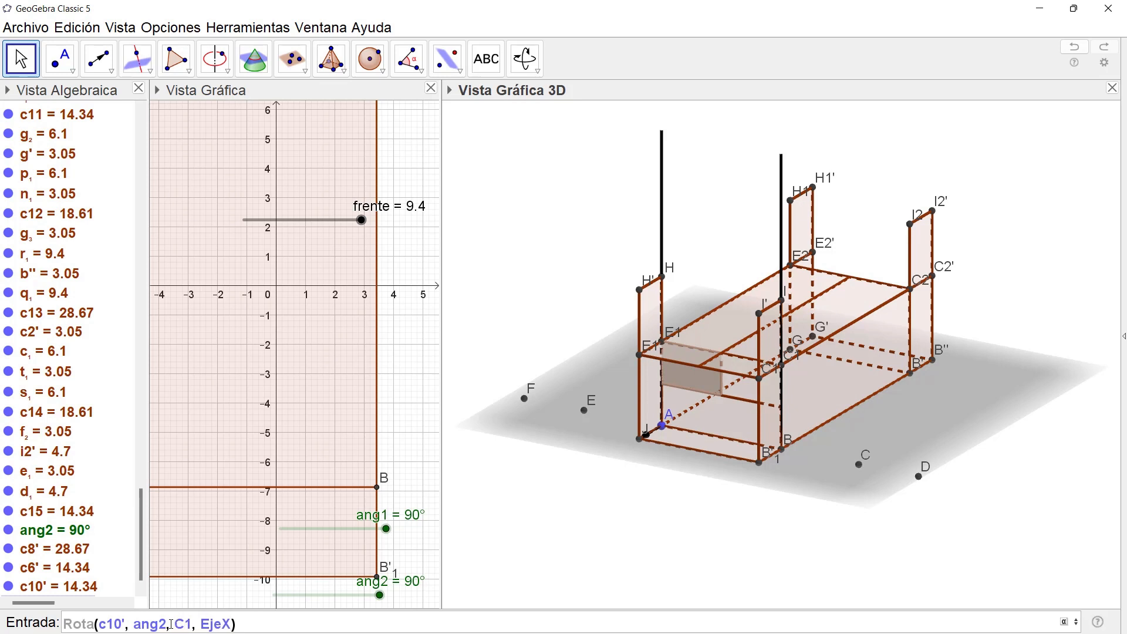
Step: Use EjeX as the axis direction of the c10' rotation and create the rotated flap
key(BackSpace)
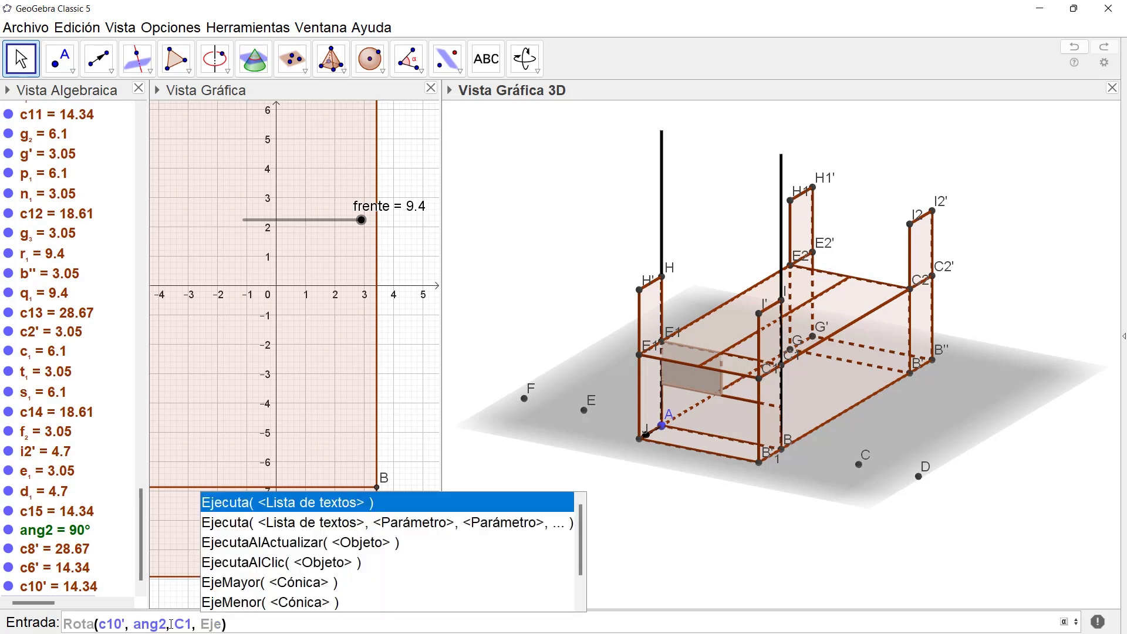
text(Y)
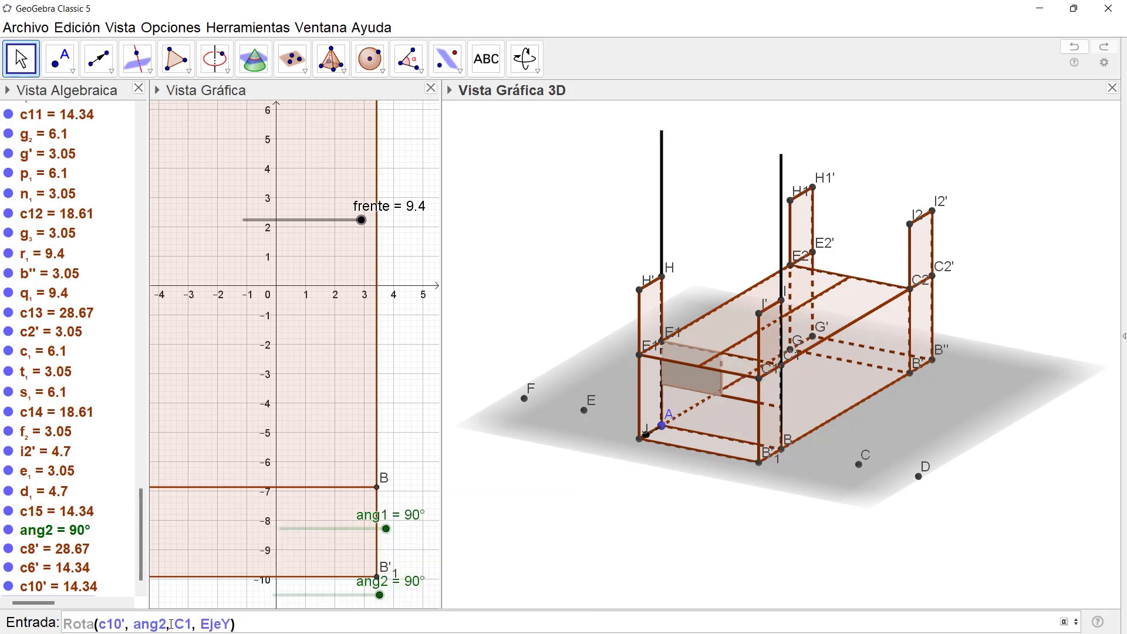
key(BackSpace)
text(X)
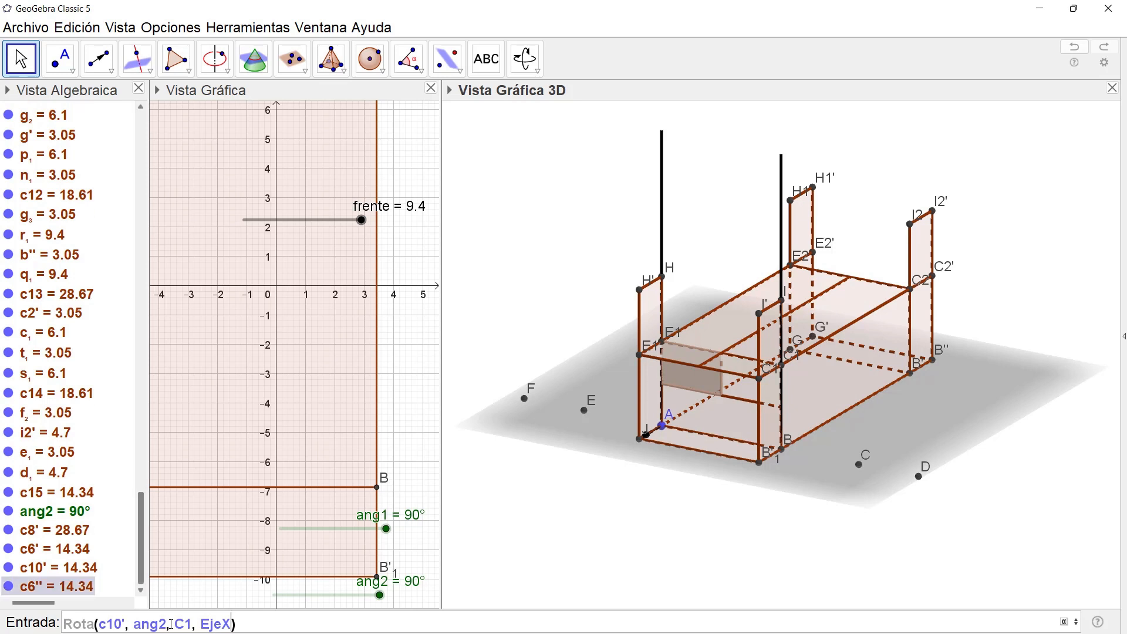
key(Return)
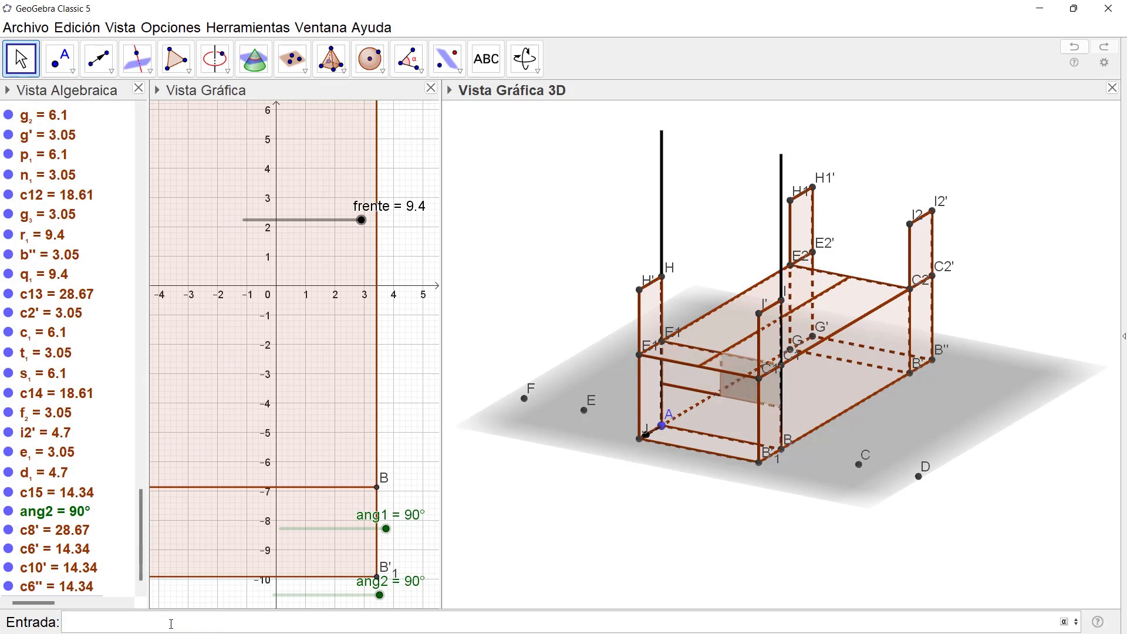
Step: Hide the intermediate flaps c6' and c10' while keeping c8' visible, and check the fold with the ang2 slider
key(Tab)
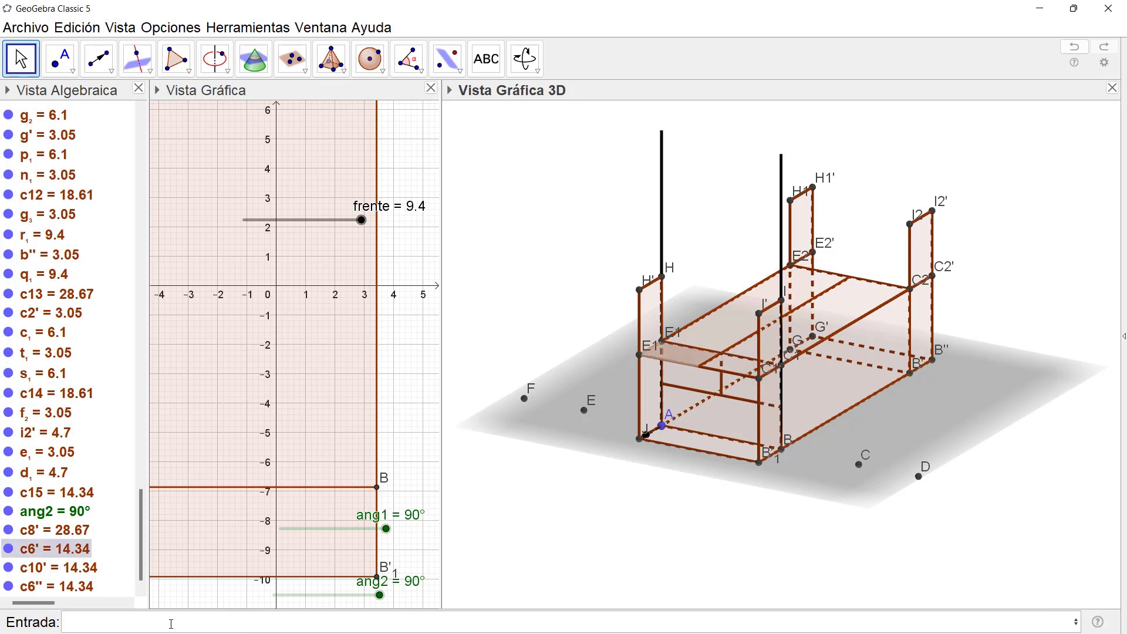
click(8, 529)
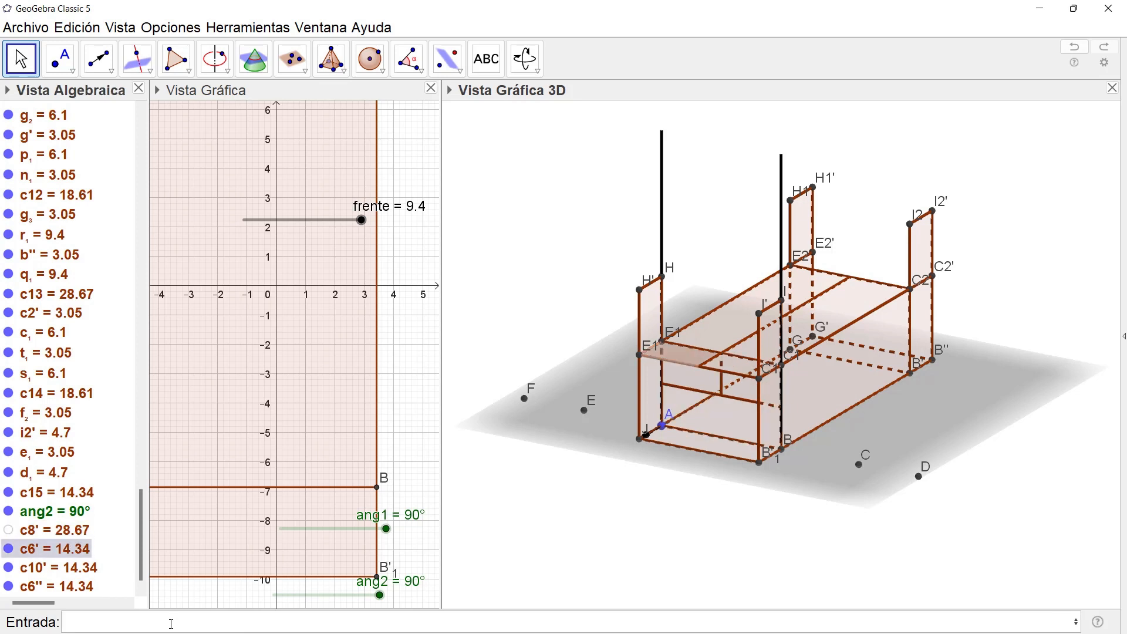
click(8, 548)
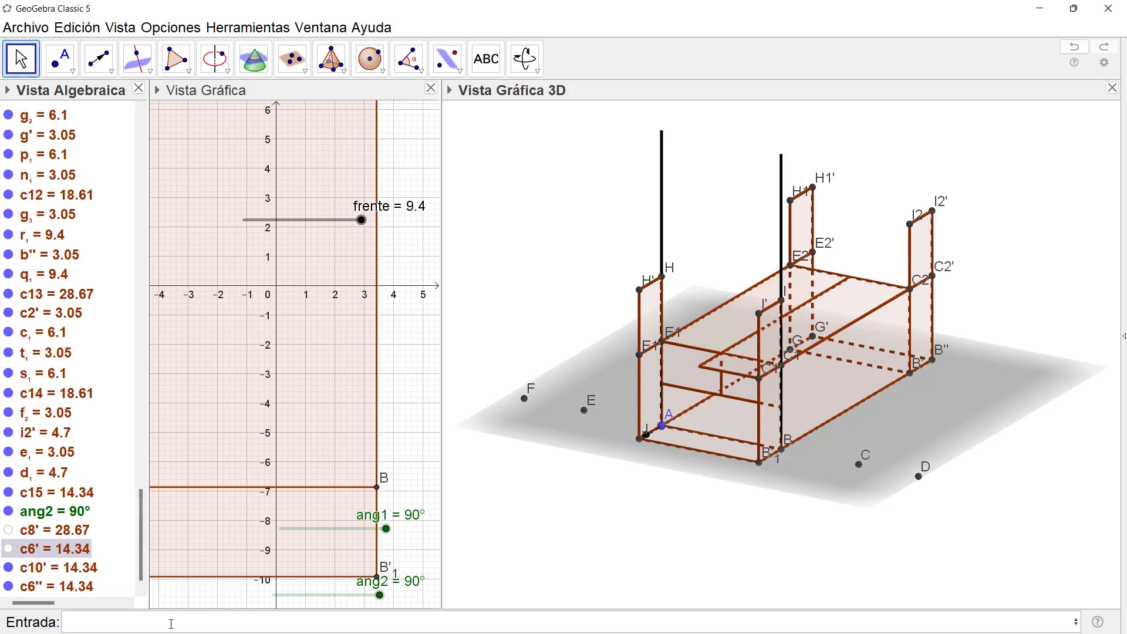
key(Down)
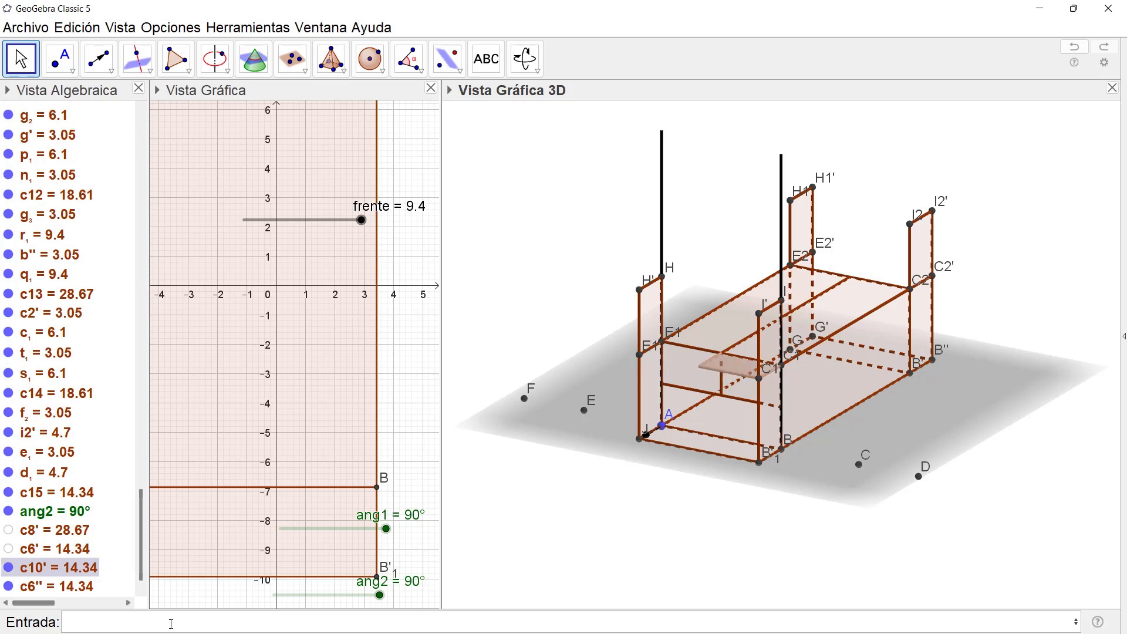
key(ctrl+g)
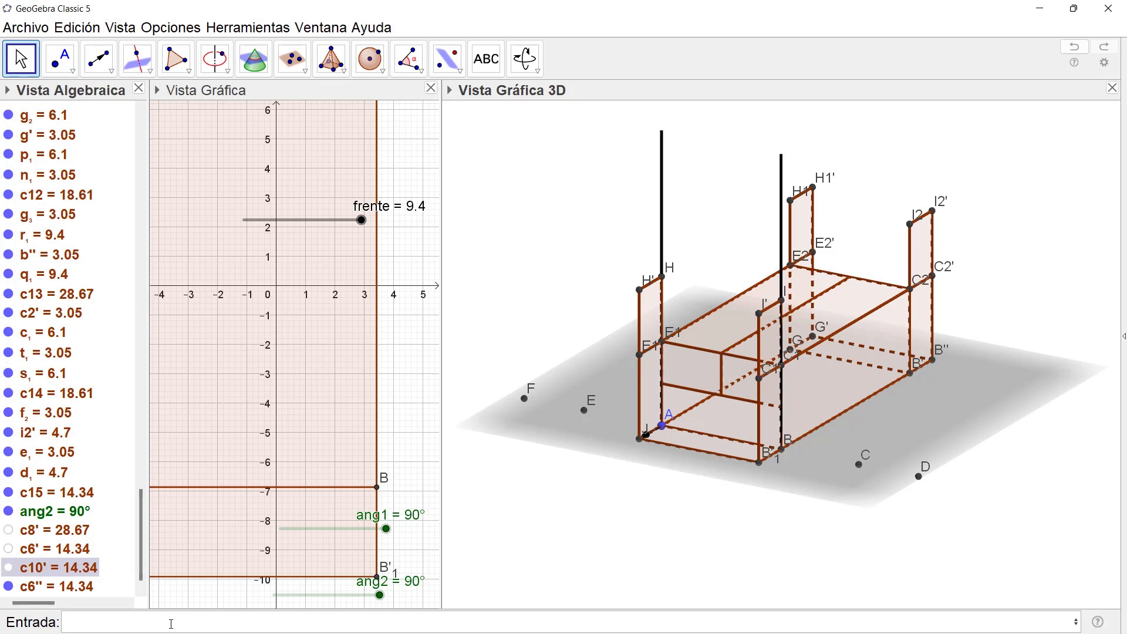
key(Up)
key(Up)
key(ctrl+g)
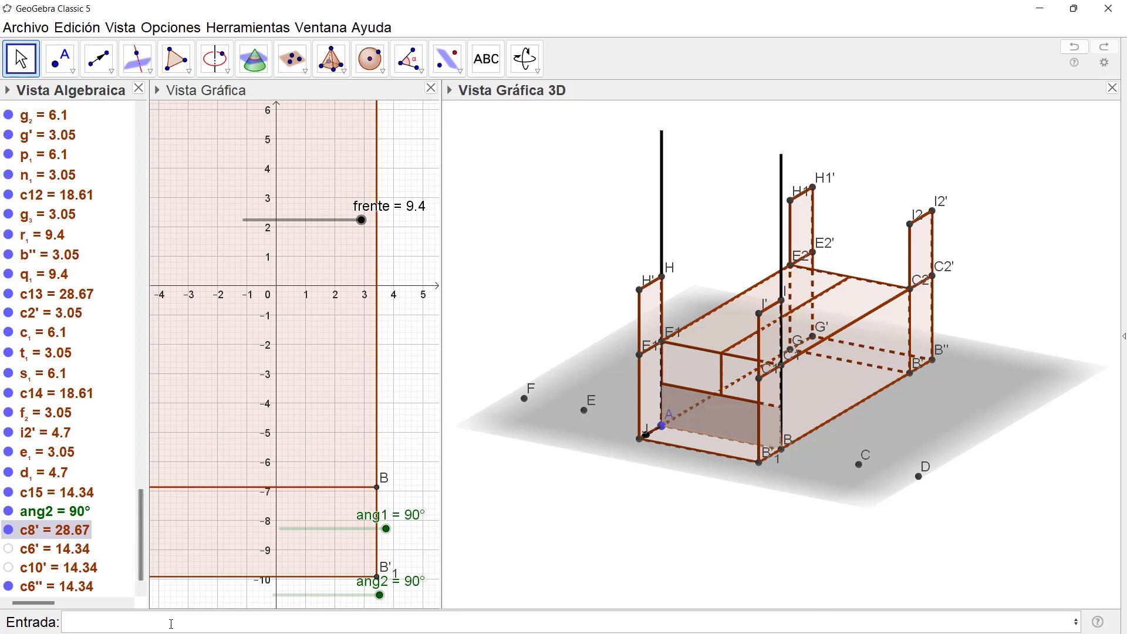
mouse_move(379, 595)
mouse_down()
mouse_move(275, 595)
mouse_move(380, 595)
mouse_up()
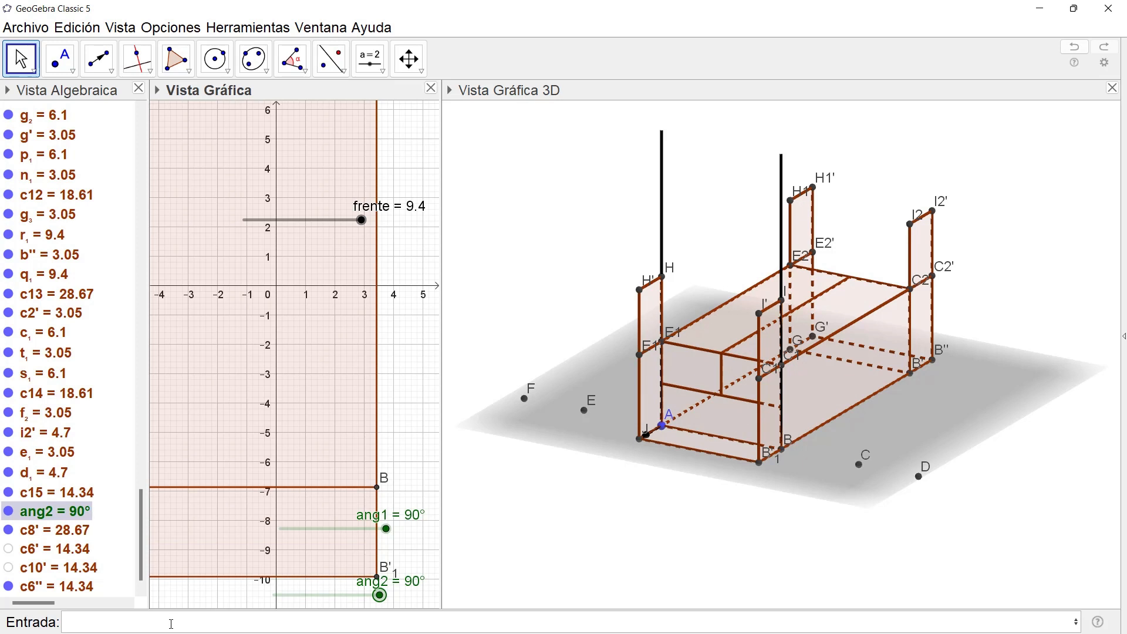
Step: Identify the side flaps at A and B and enter the rotation command Rota(c7, ang2, A, EjeZ)
click(651, 392)
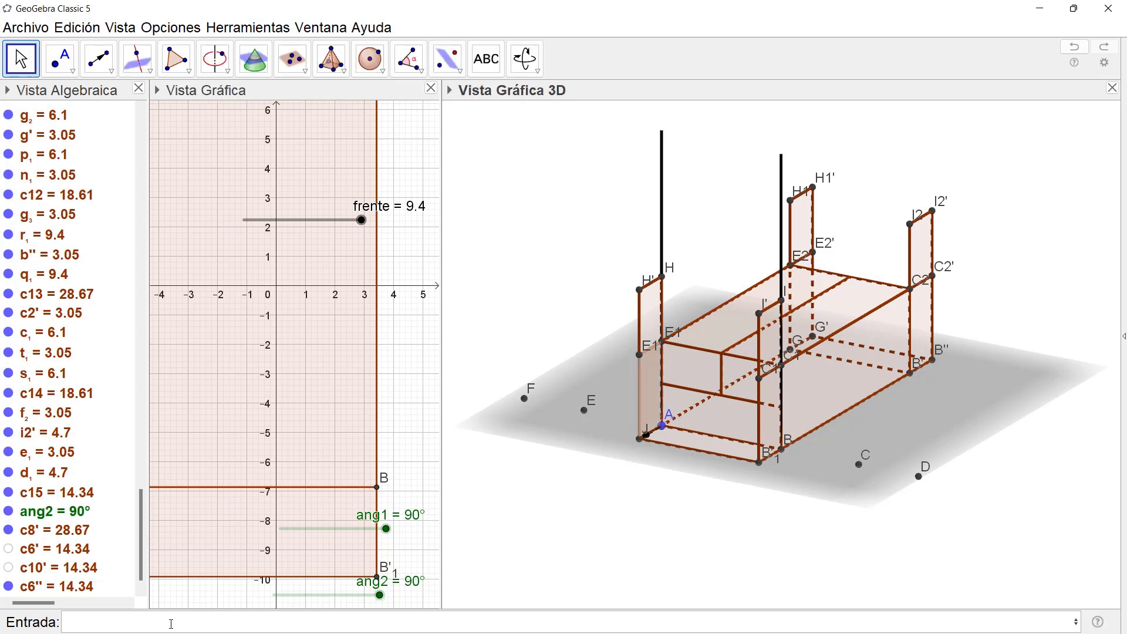
click(770, 414)
click(172, 624)
text(A, EjeX))
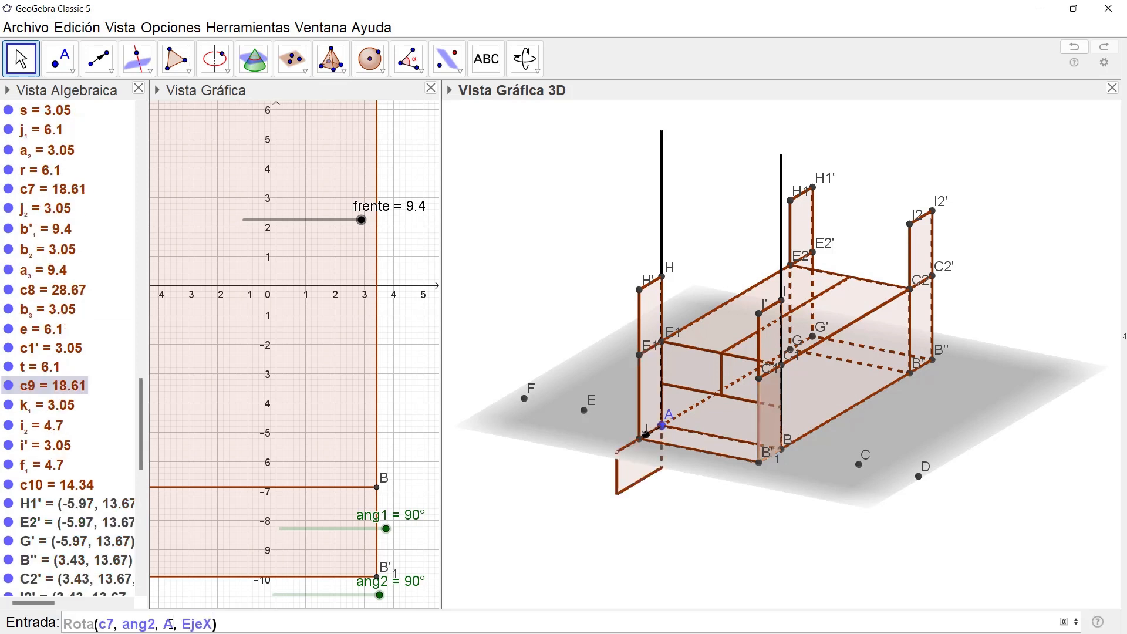
key(BackSpace)
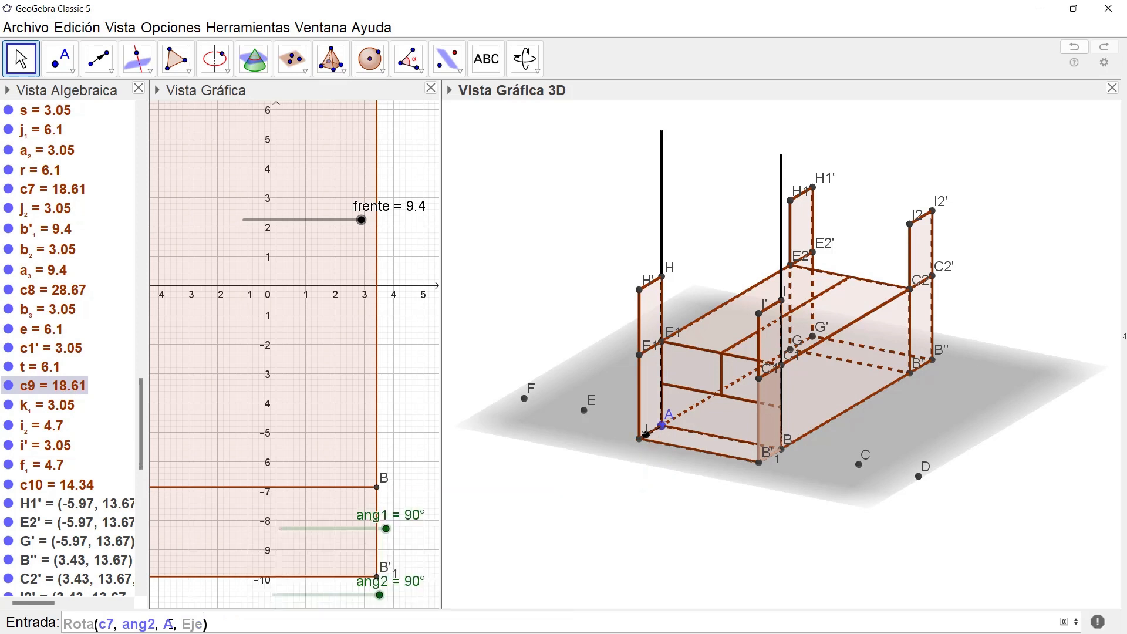
text(Z)
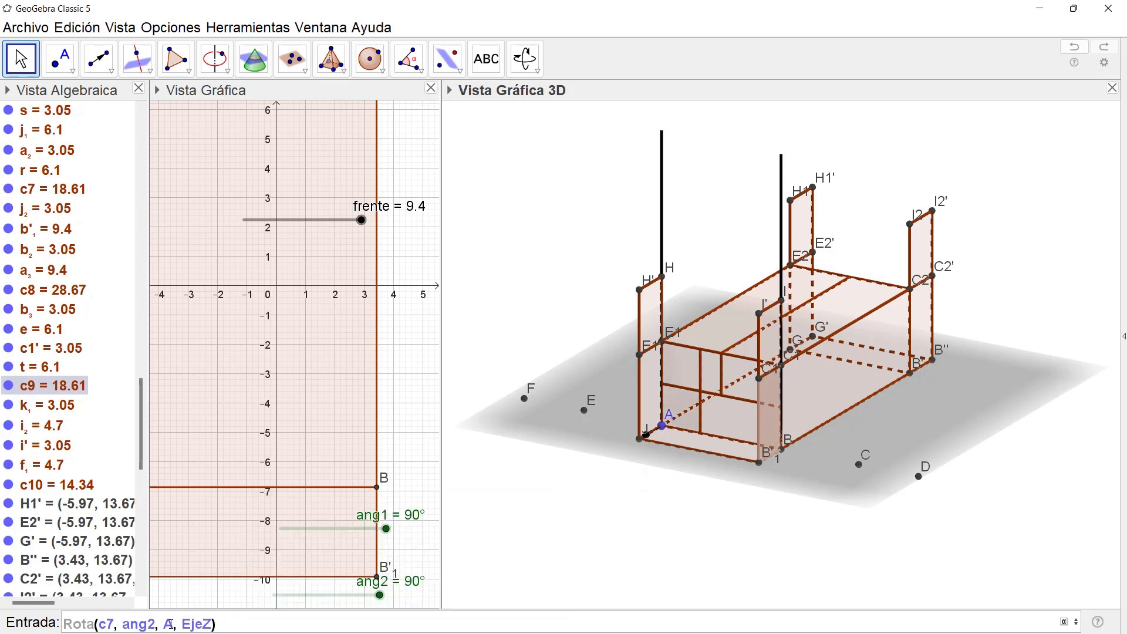
Step: Copy the full command Rota(c7, ang2, A, EjeZ) and create the rotated flap
key(shift+Left)
key(shift+Left)
key(shift+Left)
key(shift+Left)
key(shift+Left)
key(shift+Left)
key(shift+Left)
key(shift+Left)
key(shift+Left)
key(shift+Left)
key(shift+Left)
key(shift+Left)
key(shift+Left)
key(shift+Left)
key(shift+Left)
key(shift+Left)
key(shift+Left)
key(shift+Left)
key(shift+Left)
key(shift+Left)
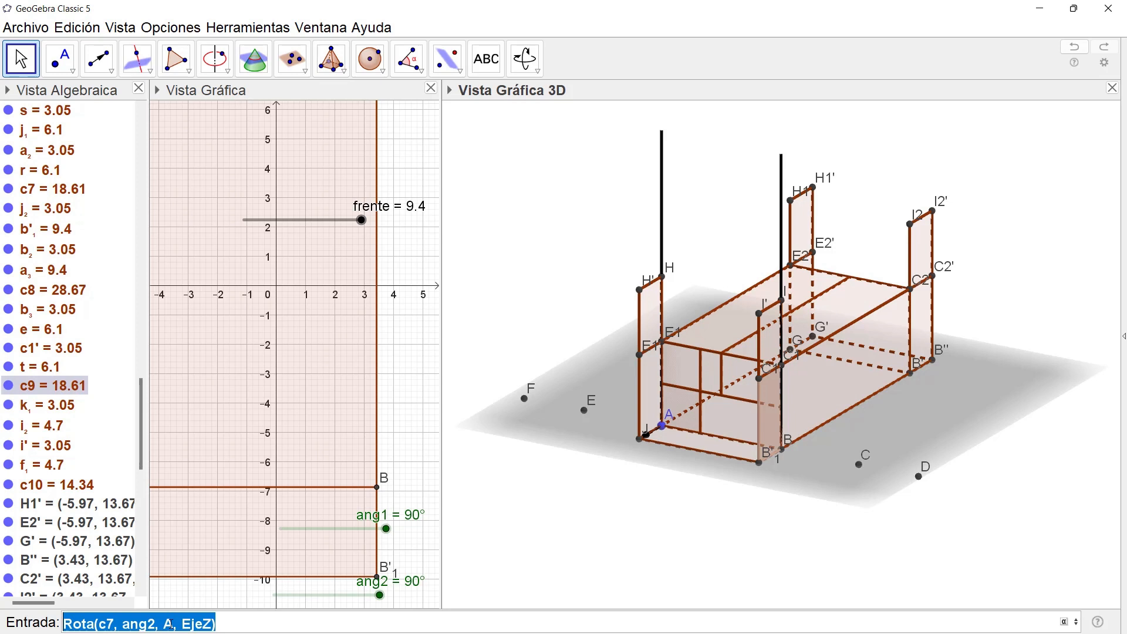
key(ctrl+c)
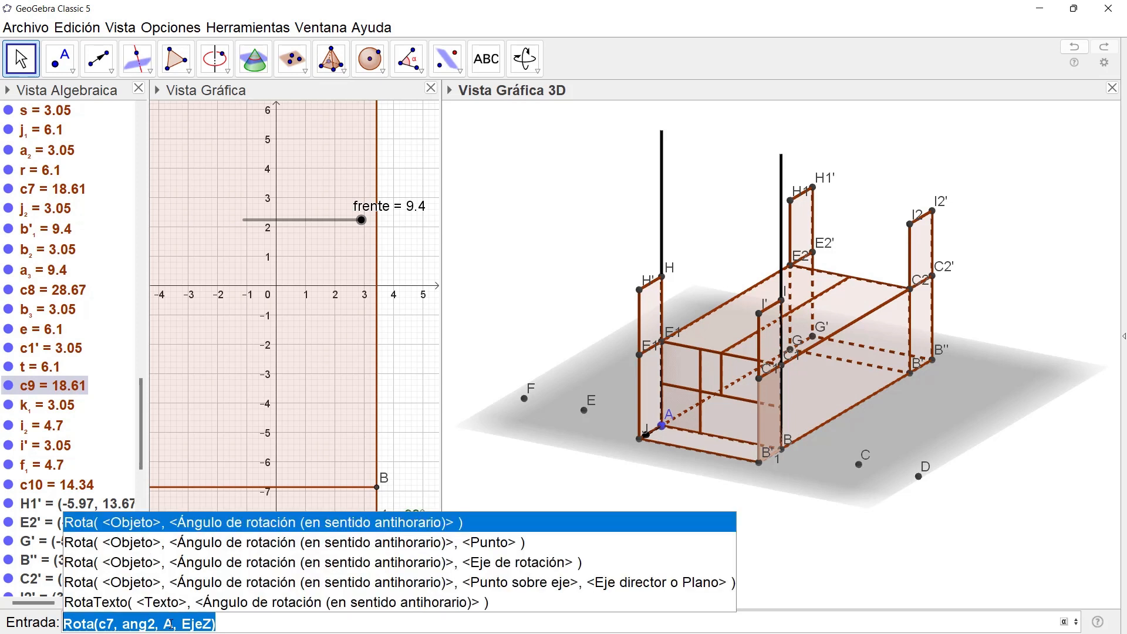
key(Return)
Step: Reuse the copied rotation command for the flap c9 with the angle set to -ang2
key(ctrl+v)
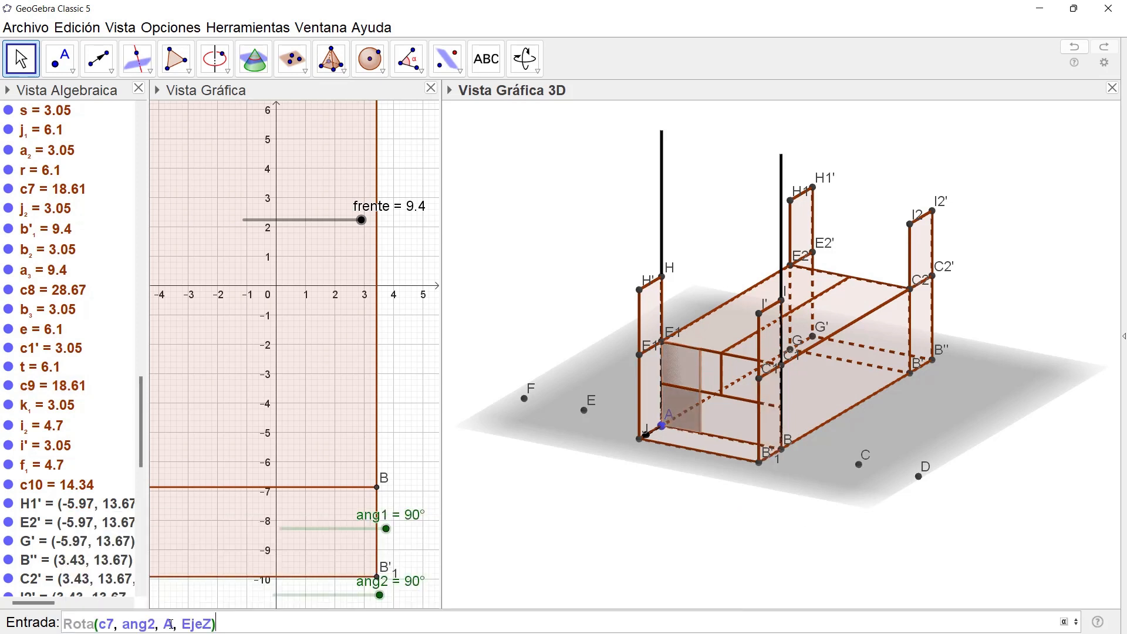
key(Left)
key(Left)
key(Left)
key(Left)
key(Left)
key(Left)
key(Left)
key(Left)
key(Left)
key(Left)
key(Left)
key(Left)
key(Left)
key(Left)
key(Left)
key(Left)
key(BackSpace)
text(9, )
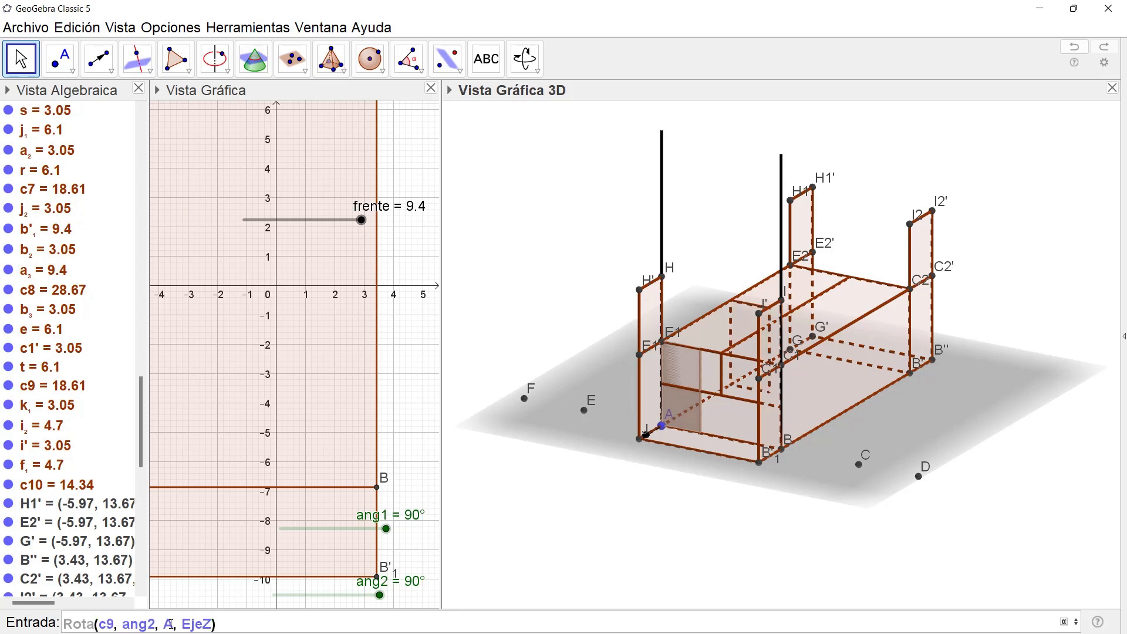
text(-)
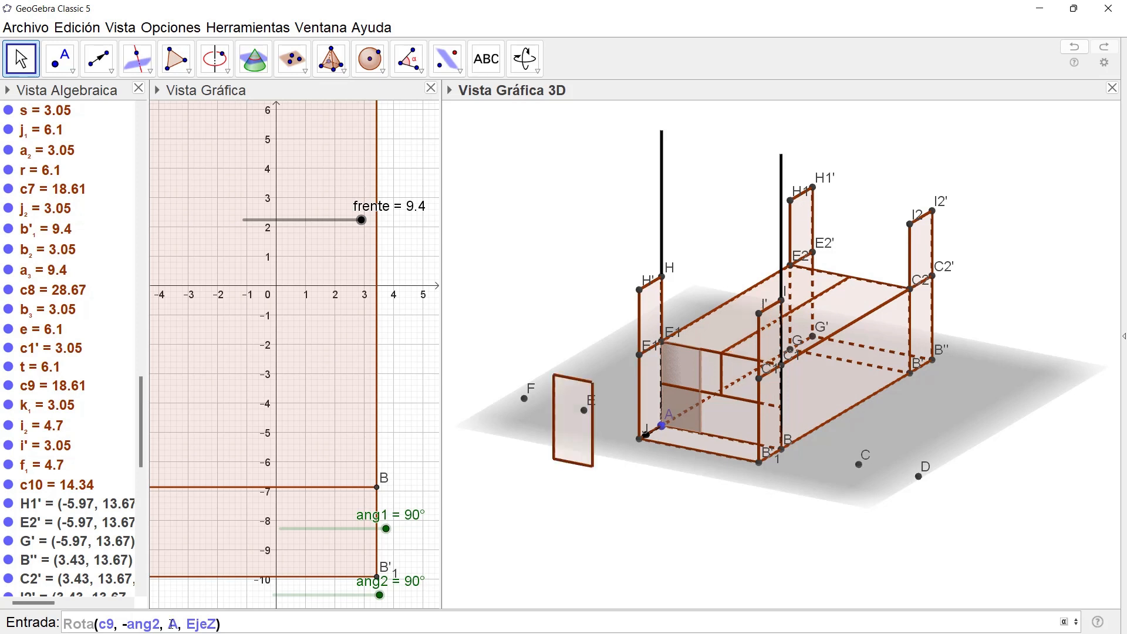
Step: Set the axis point of the c9 rotation to B and create the rotated flap
double_click(173, 623)
key(BackSpace)
text(B)
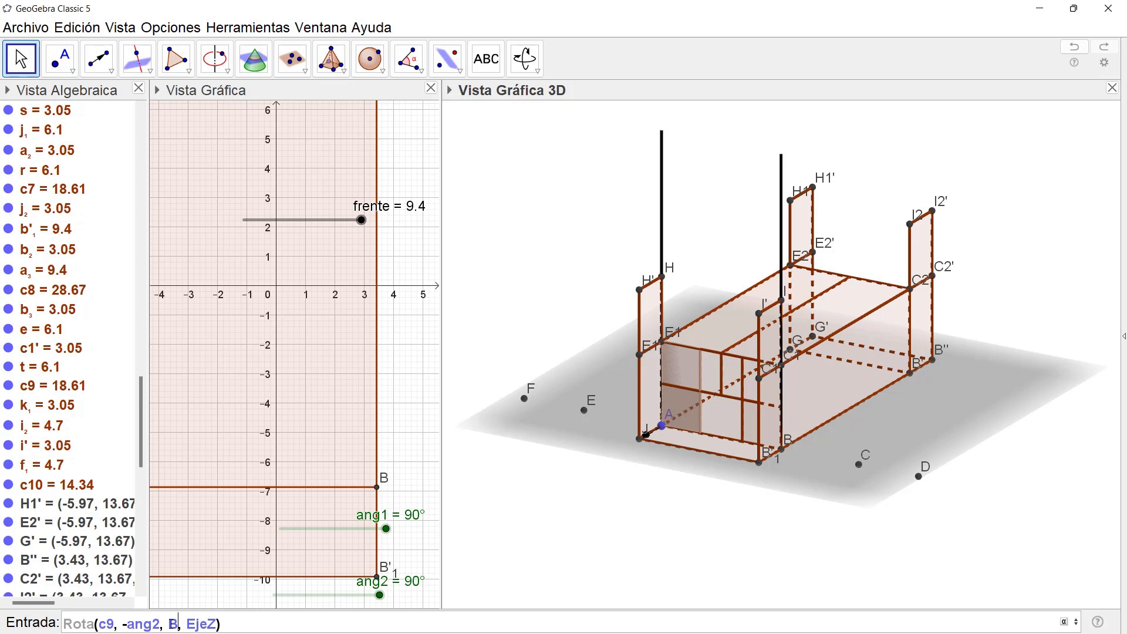
key(End)
key(Return)
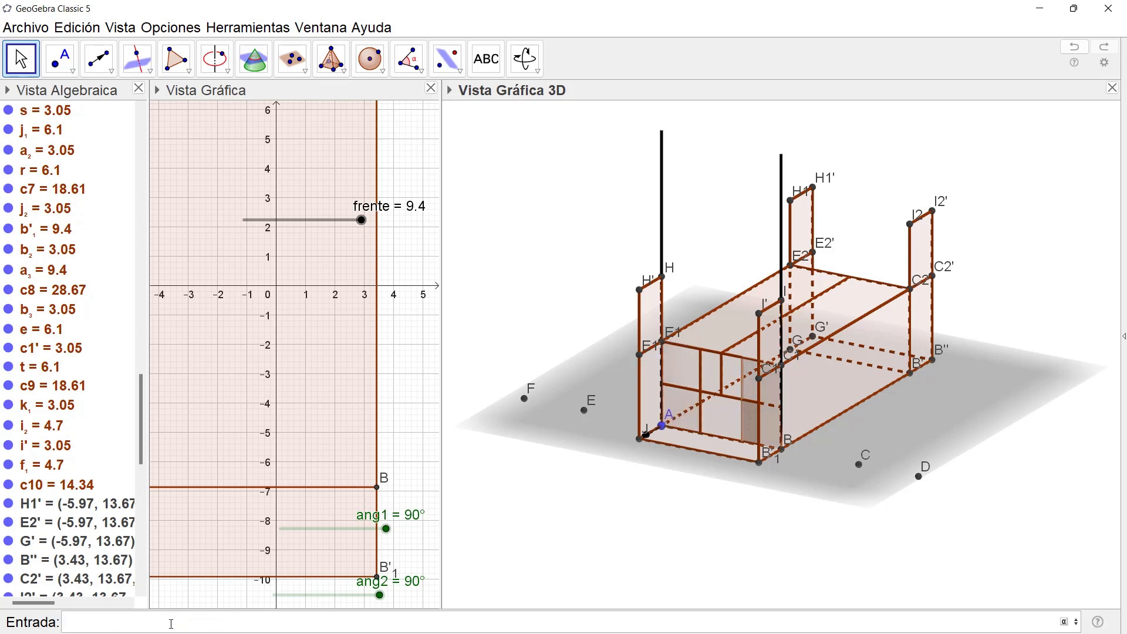
Step: Hide the original base flap c8, the side flap c7 and the upper flap between E1 and H
key(Tab)
right_click(697, 439)
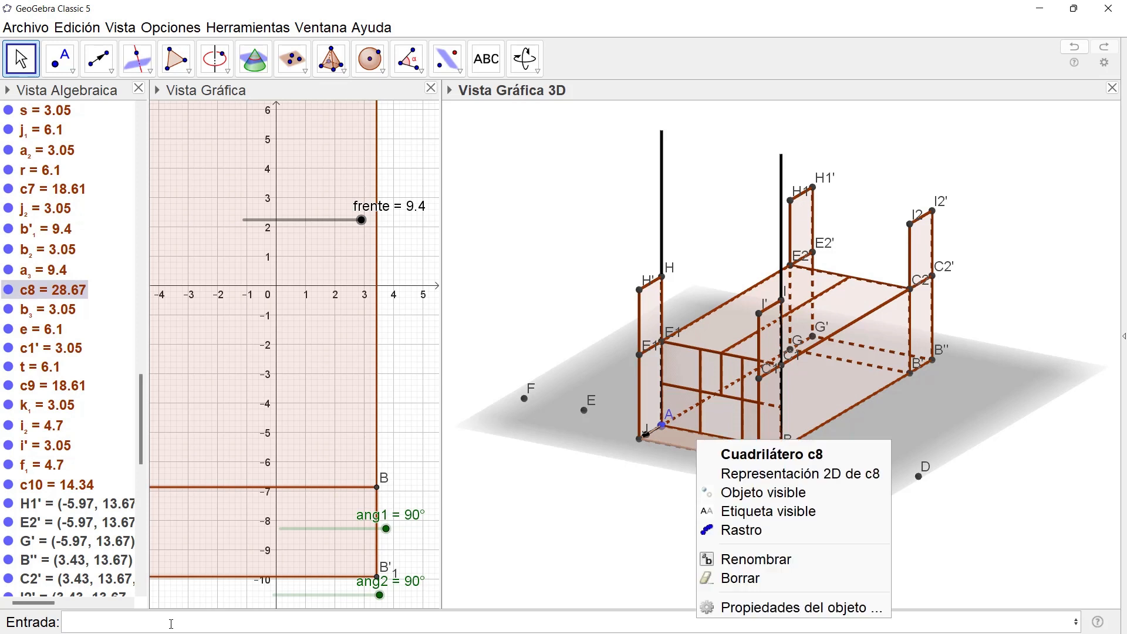
click(763, 492)
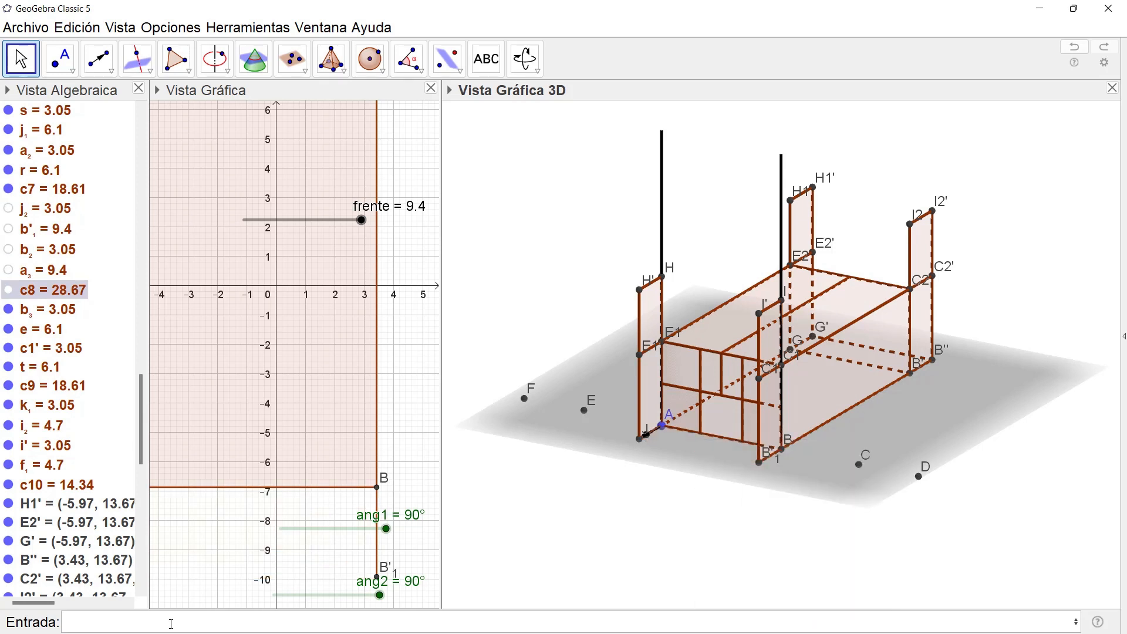
right_click(582, 392)
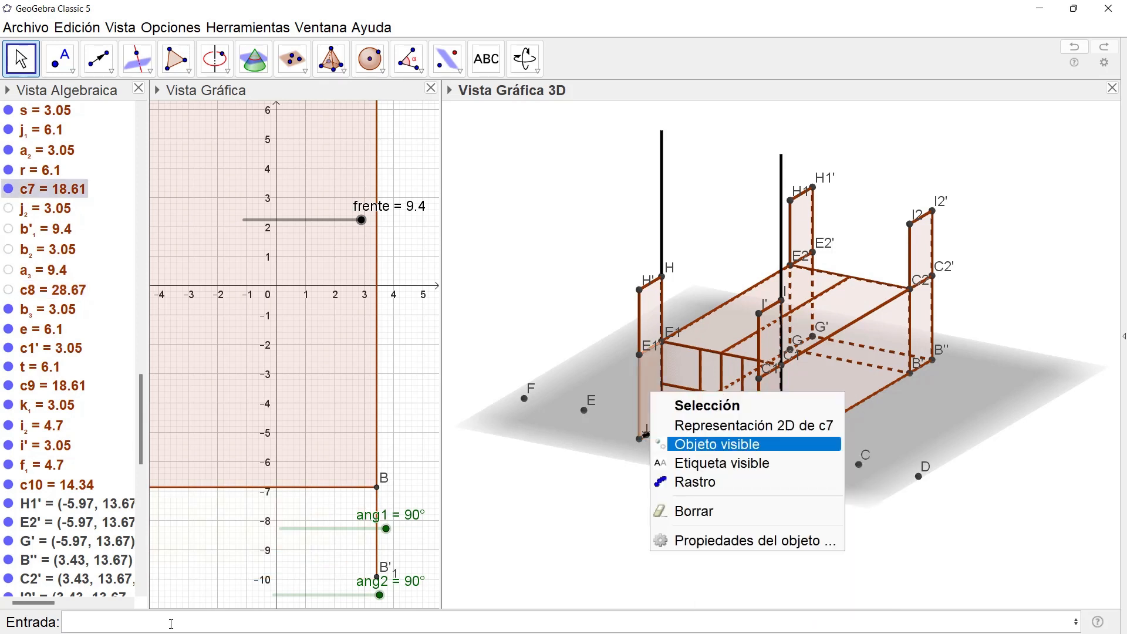
click(699, 463)
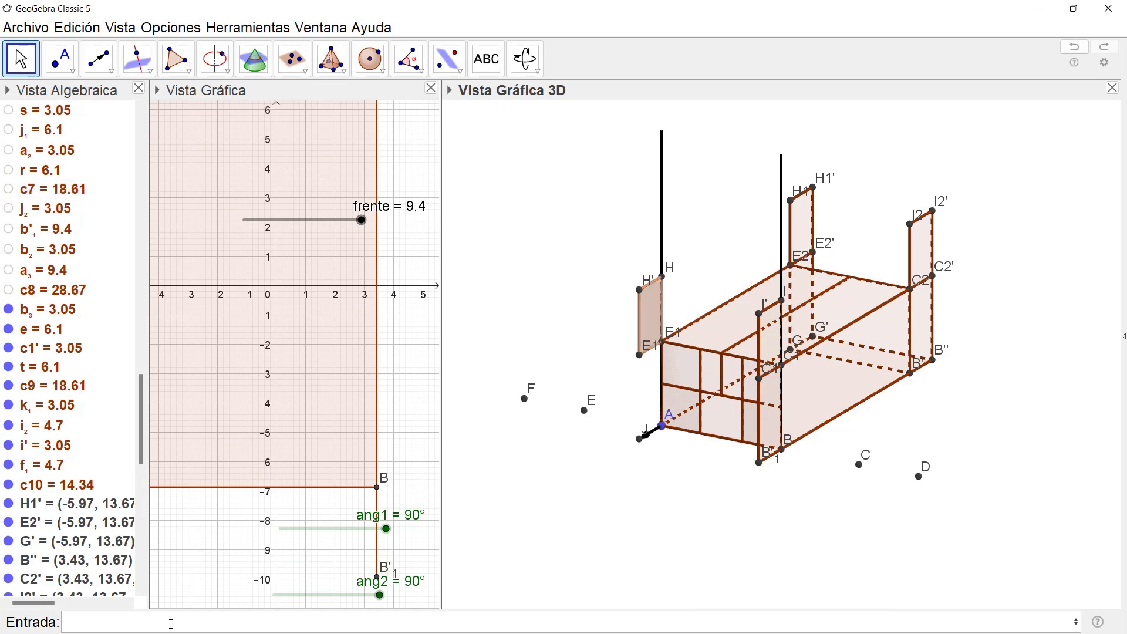
right_click(647, 317)
click(712, 367)
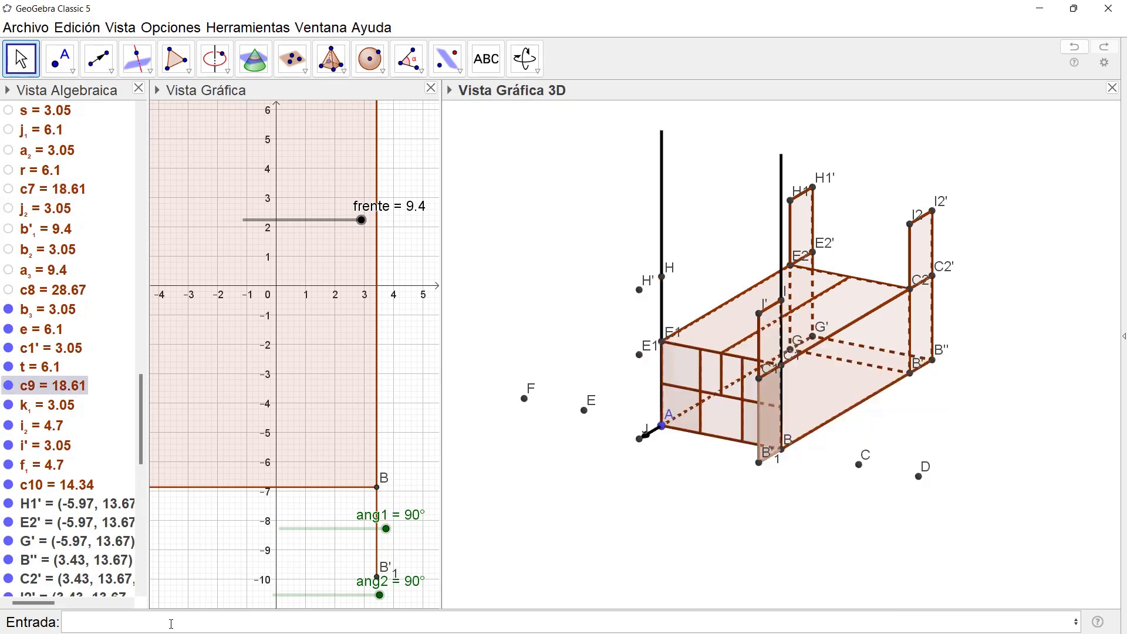
Step: Hide the original side flap c9 at B and the upper flap c10 between C1 and I
right_click(770, 419)
click(837, 491)
right_click(769, 341)
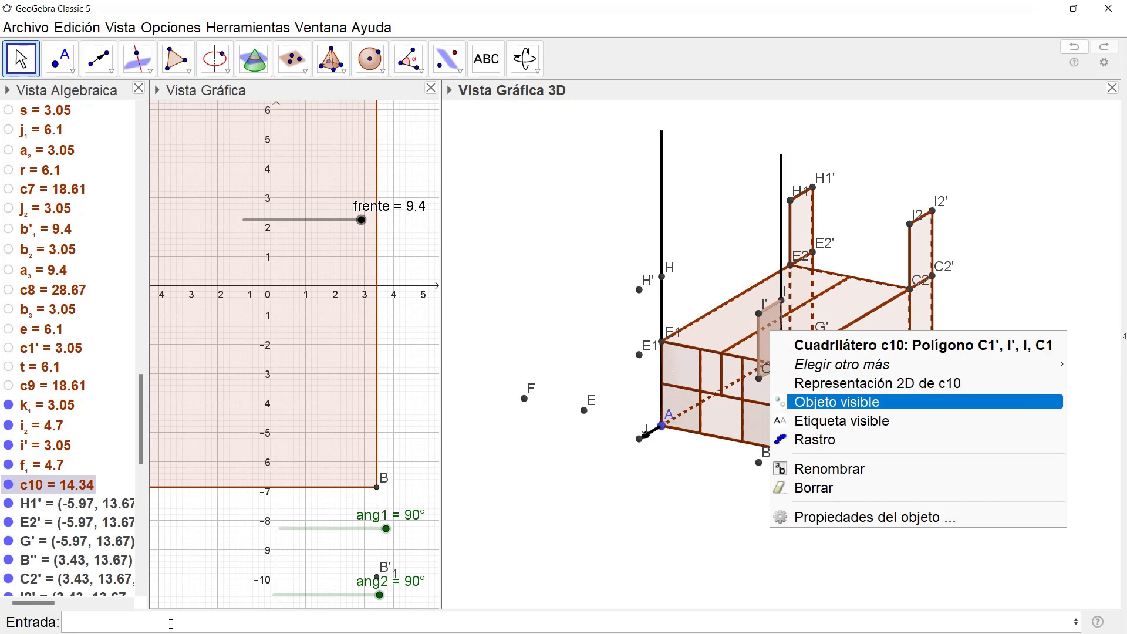
click(849, 398)
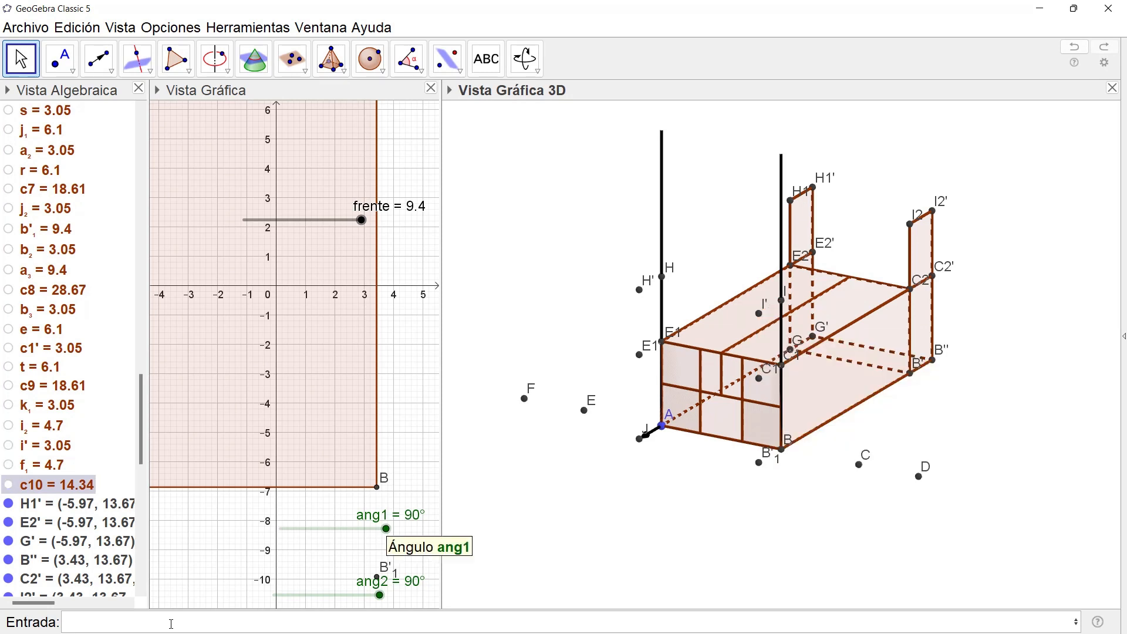
Step: Set the ang1 slider to 0° to unfold the box walls
drag(386, 529, 280, 529)
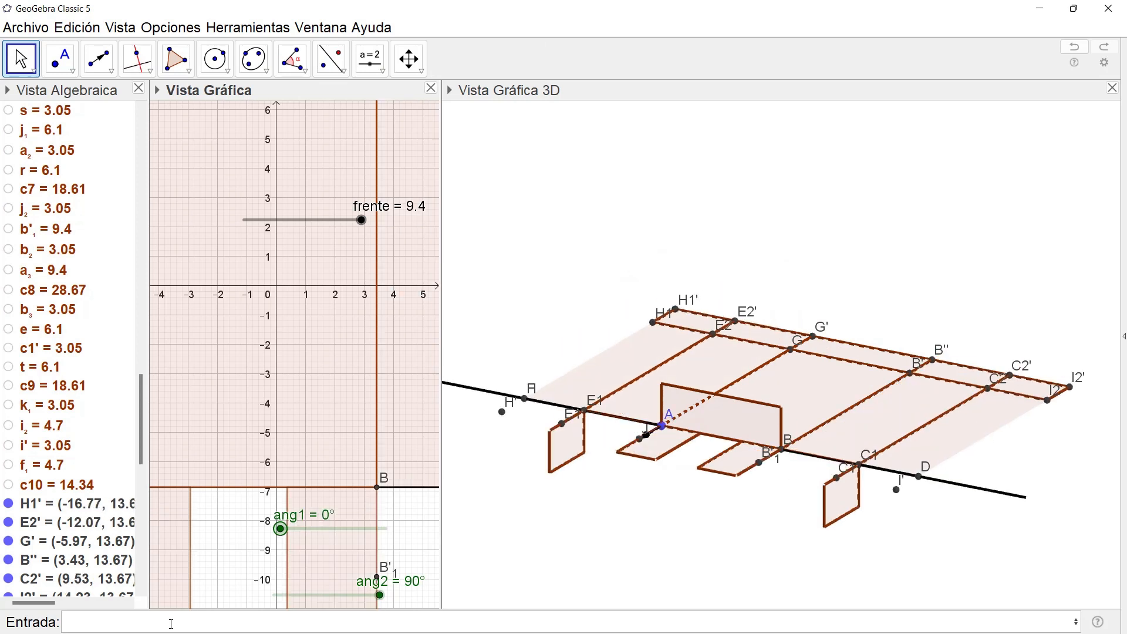
Step: Fold the box walls by setting the ang1 slider to 90° and open the front flaps by setting ang2 to 0°
mouse_move(380, 595)
mouse_down()
mouse_move(275, 595)
mouse_move(380, 596)
mouse_up()
drag(280, 529, 387, 529)
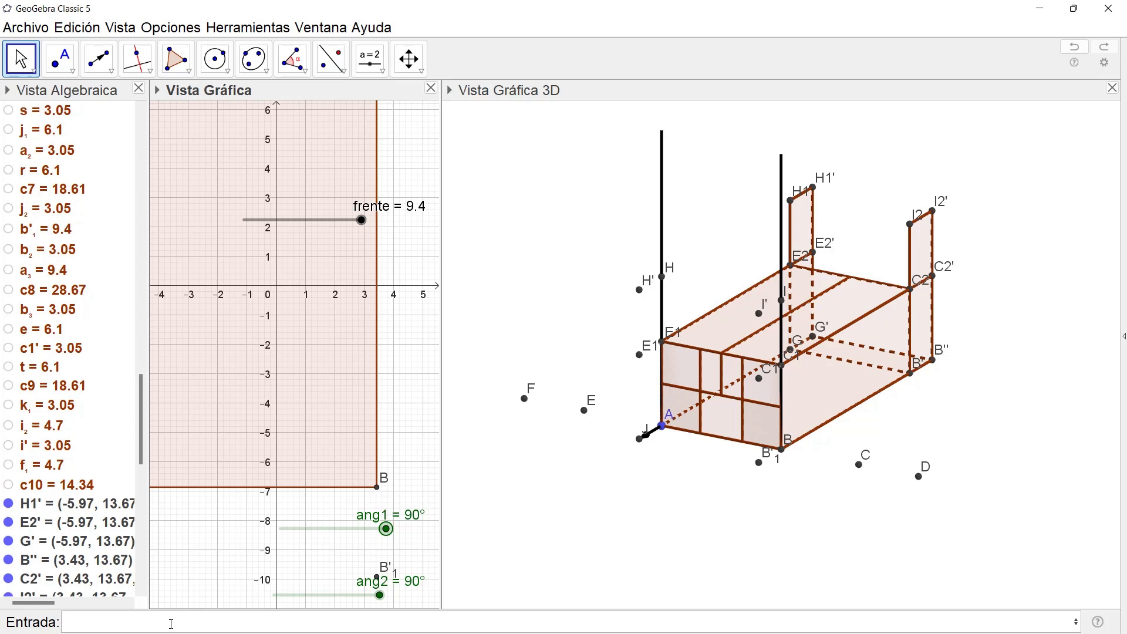
drag(380, 595, 274, 596)
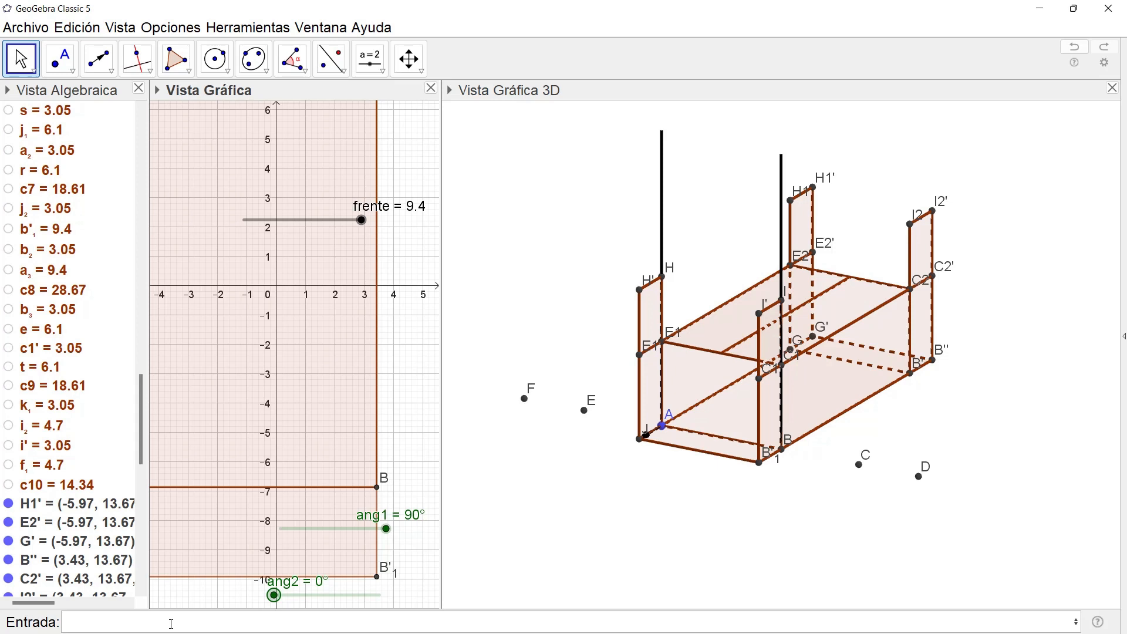
Step: Hide the rear upper flap between E2 and H1, the rear upper flap c15 and the rear side flap c14
click(802, 227)
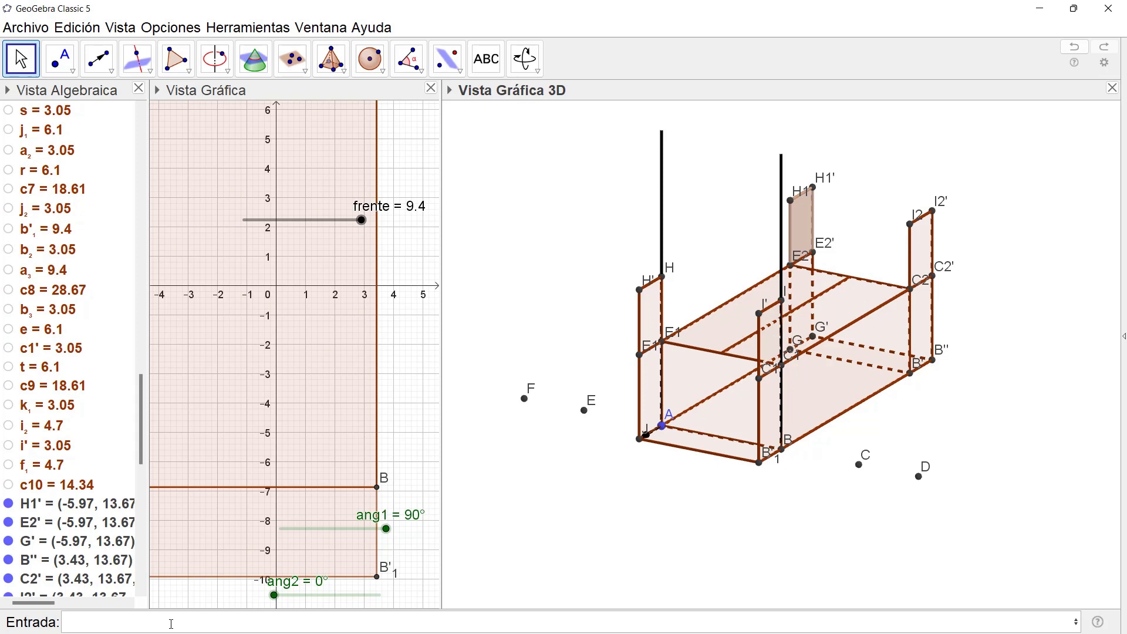
right_click(800, 233)
click(845, 286)
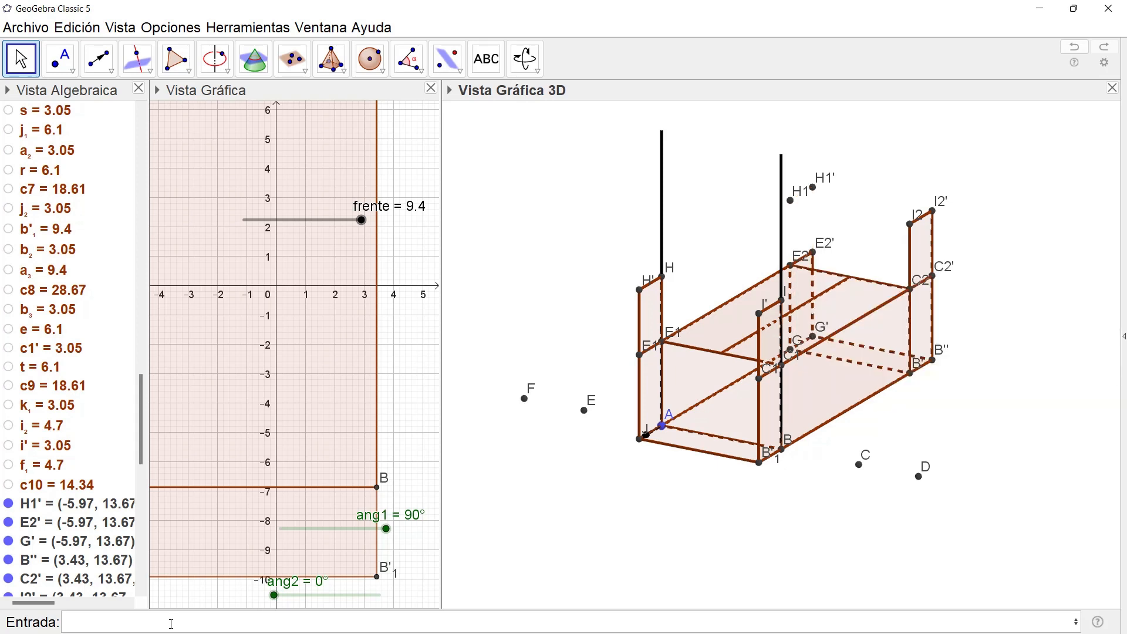
right_click(922, 254)
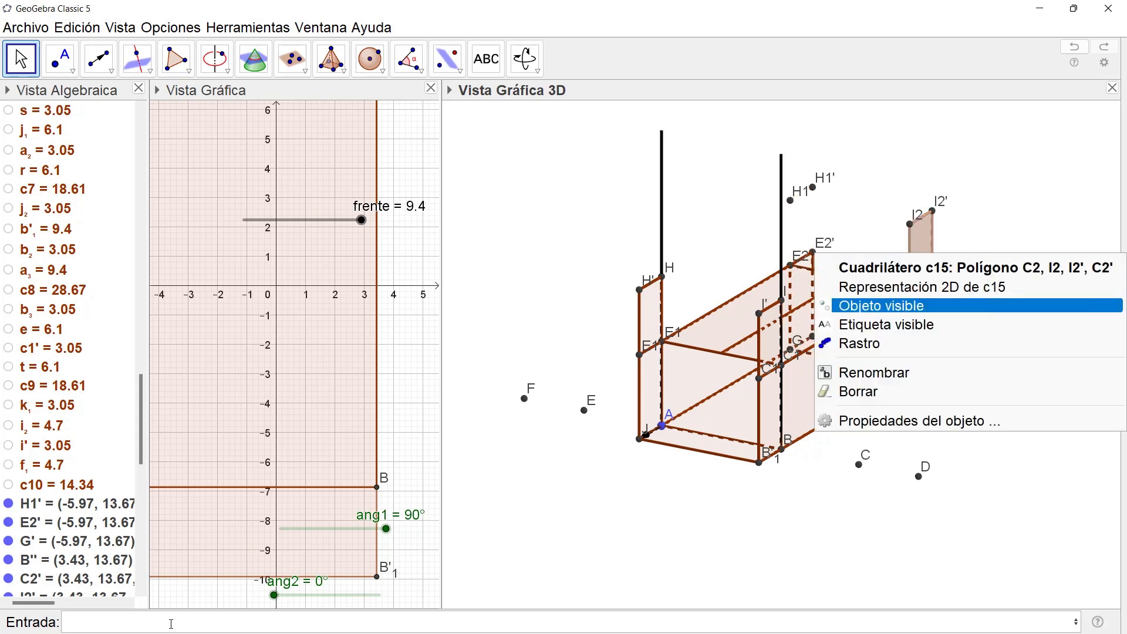
click(880, 306)
right_click(922, 323)
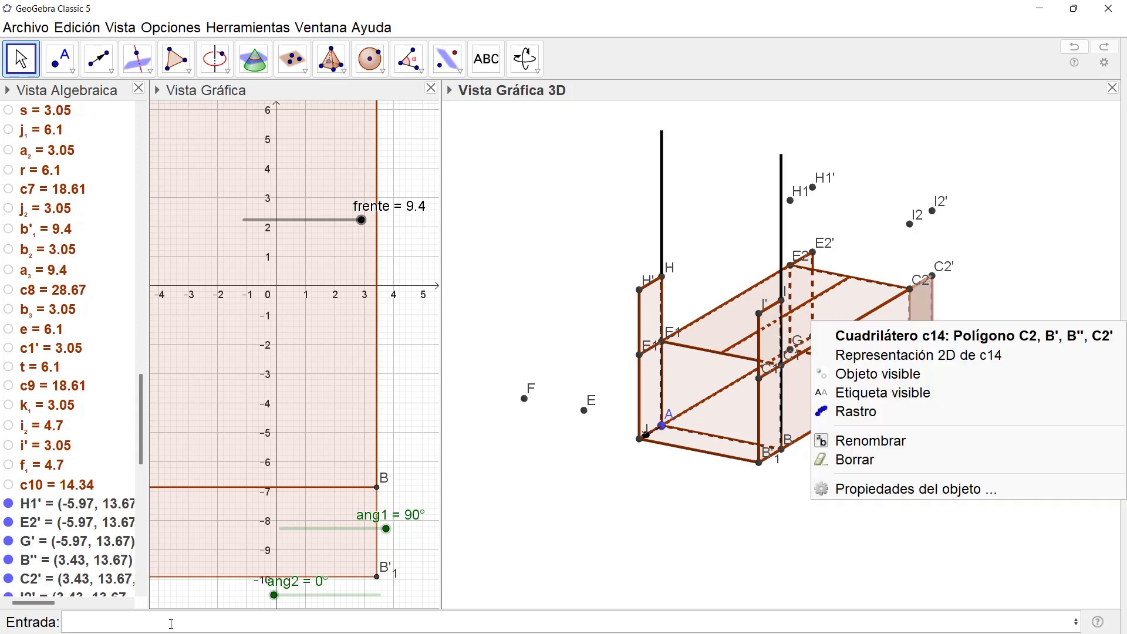
click(879, 374)
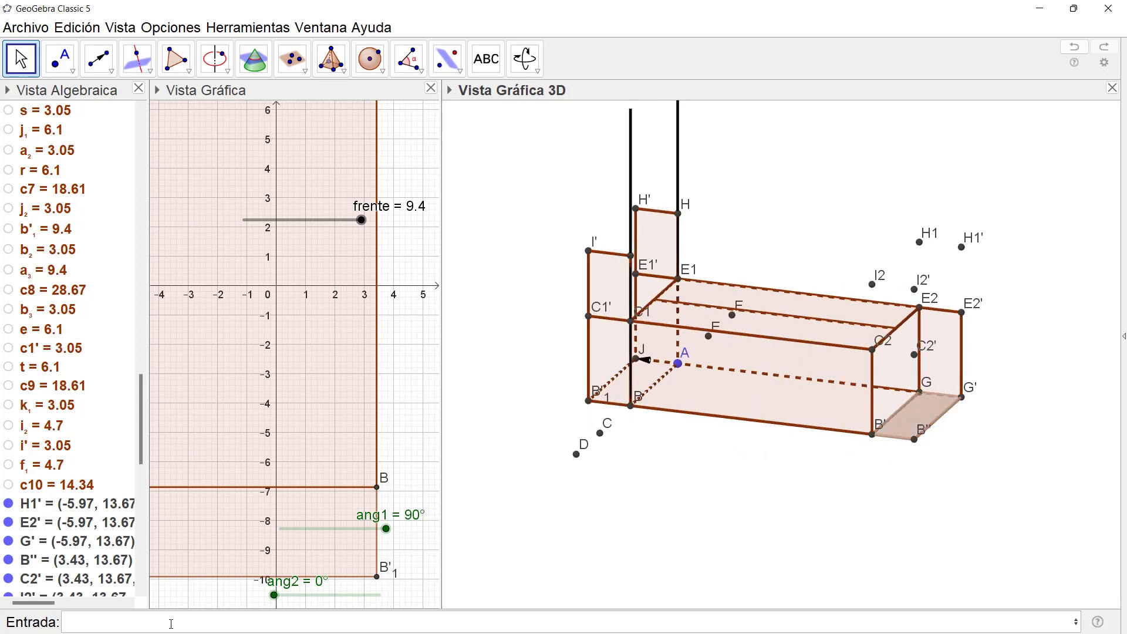
Step: Hide the rear base flap between G and B' and the rear side flap c12
right_click(916, 418)
click(891, 474)
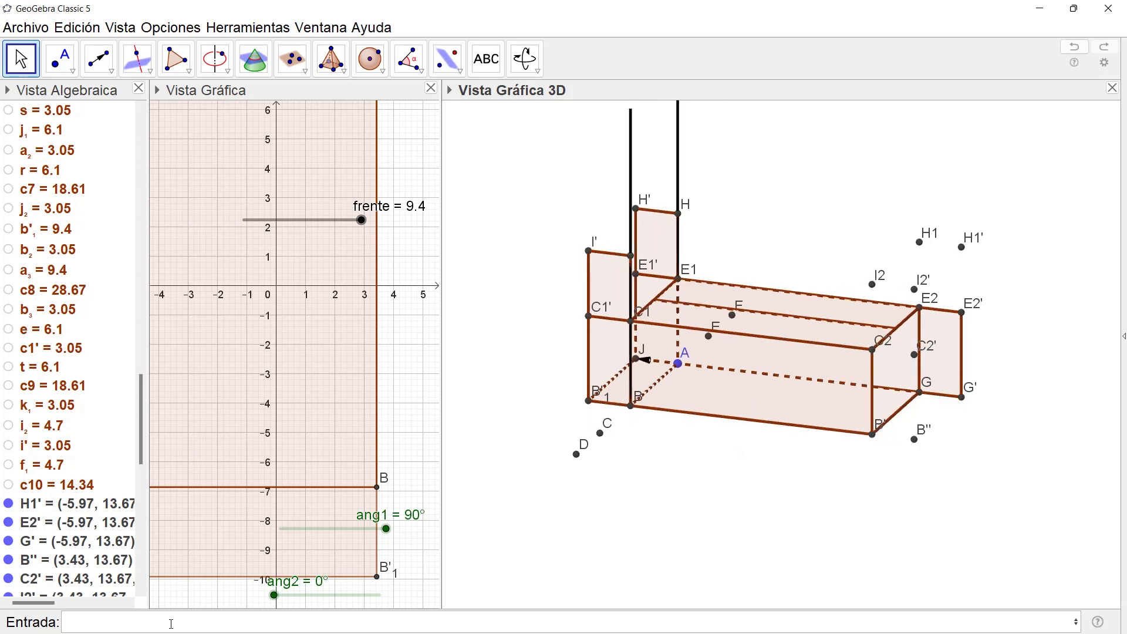
right_click(941, 360)
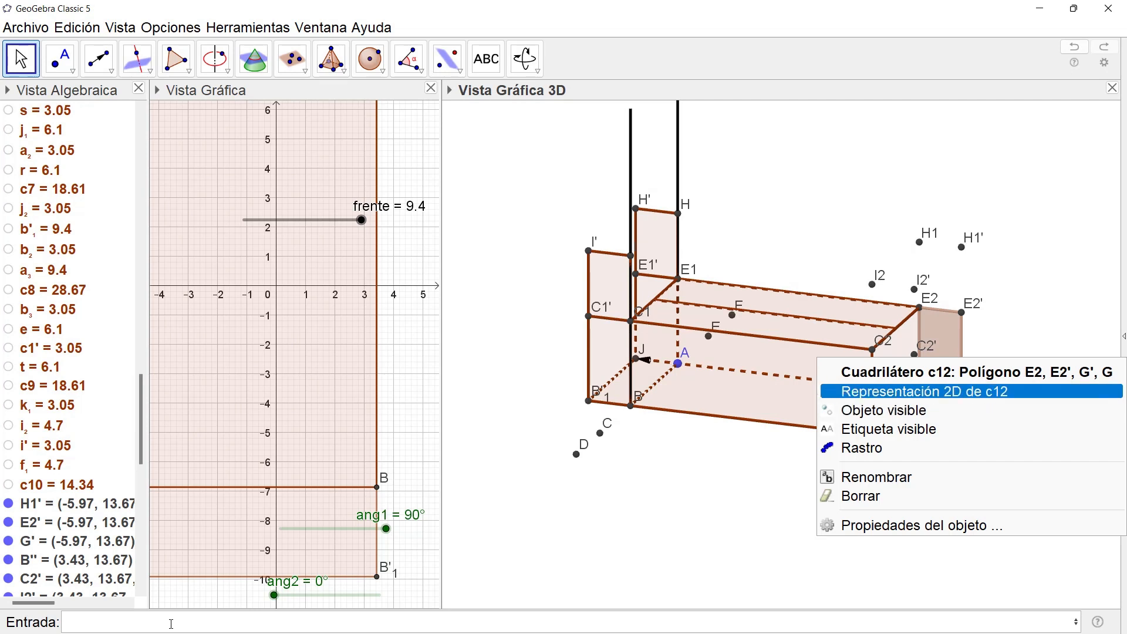
click(885, 410)
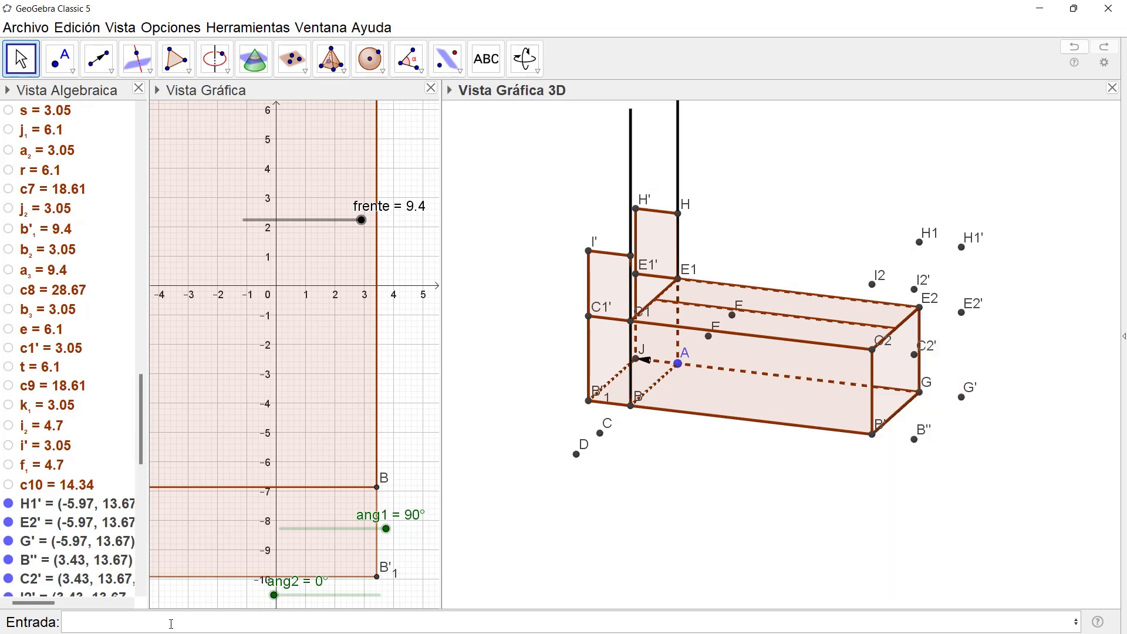
Step: Hide the rear upper flap points I2, I2', H1 and H1' in the 3D view
right_click(873, 285)
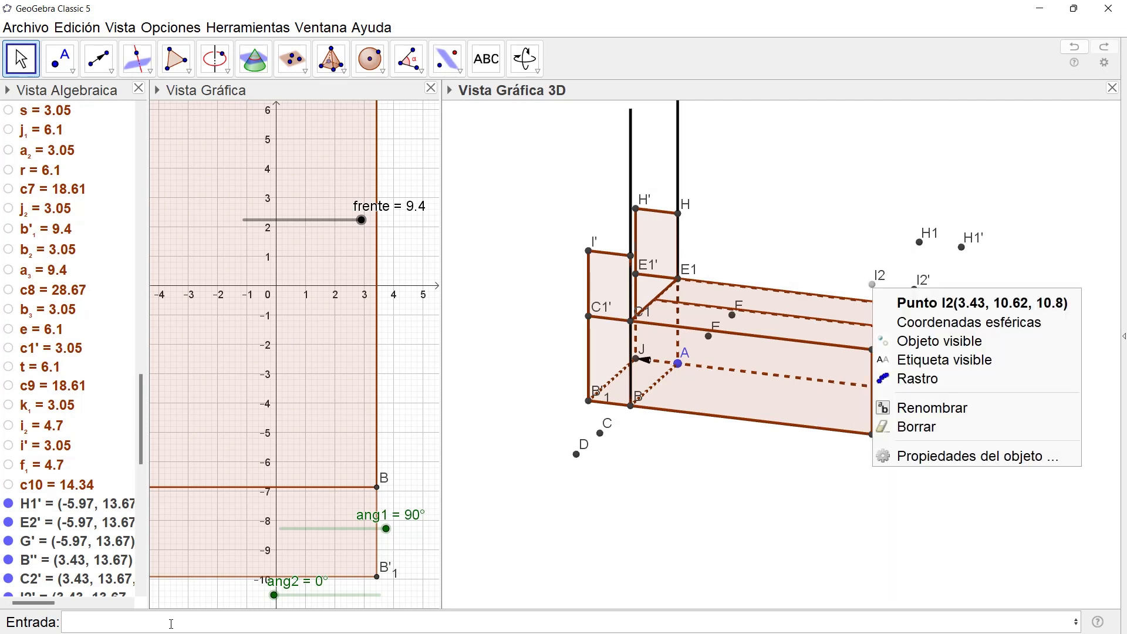
click(904, 341)
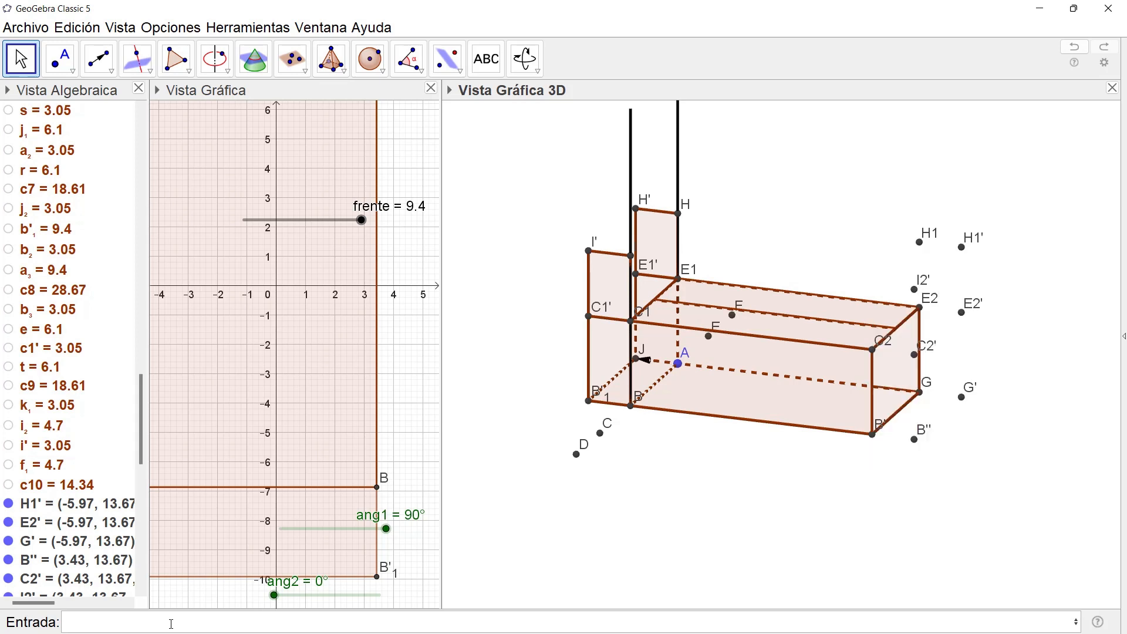
right_click(915, 289)
click(979, 342)
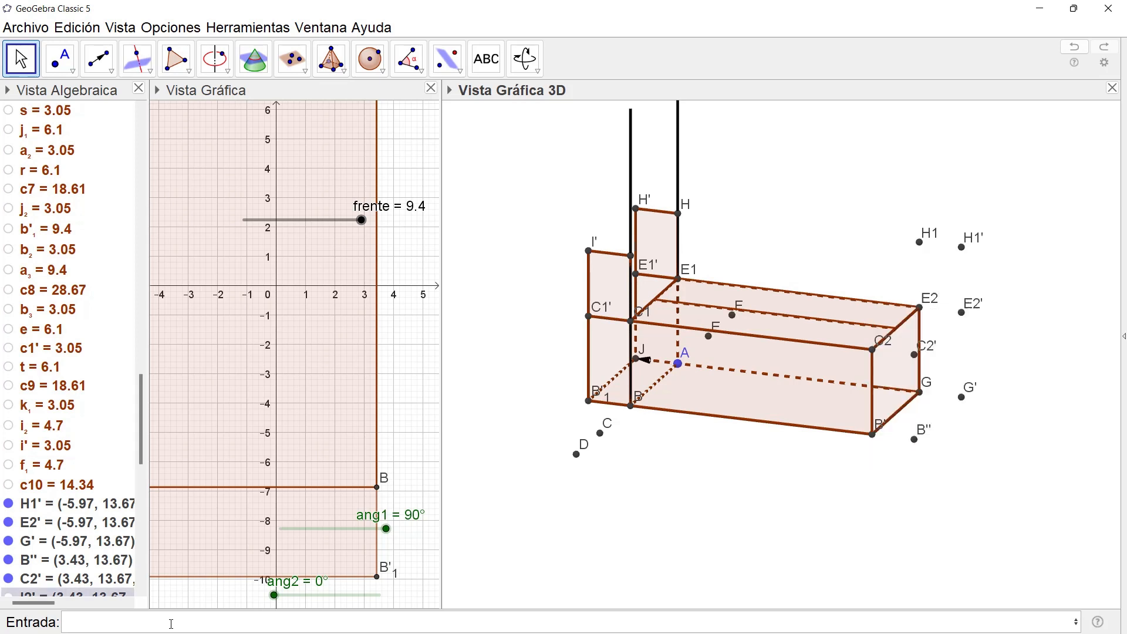
right_click(920, 241)
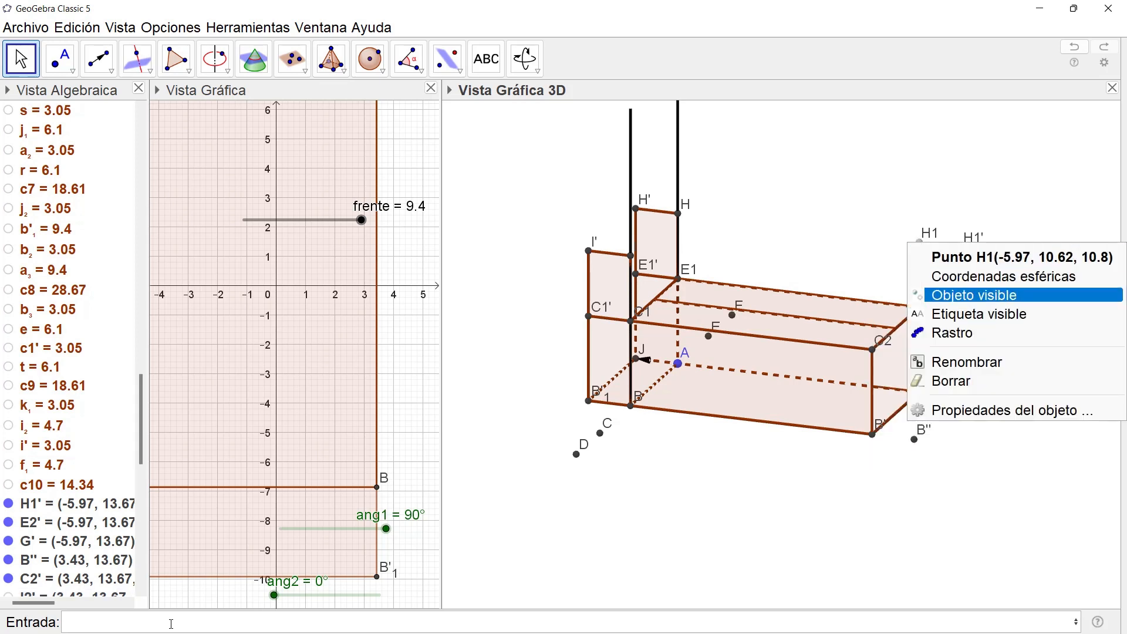
click(975, 295)
right_click(962, 247)
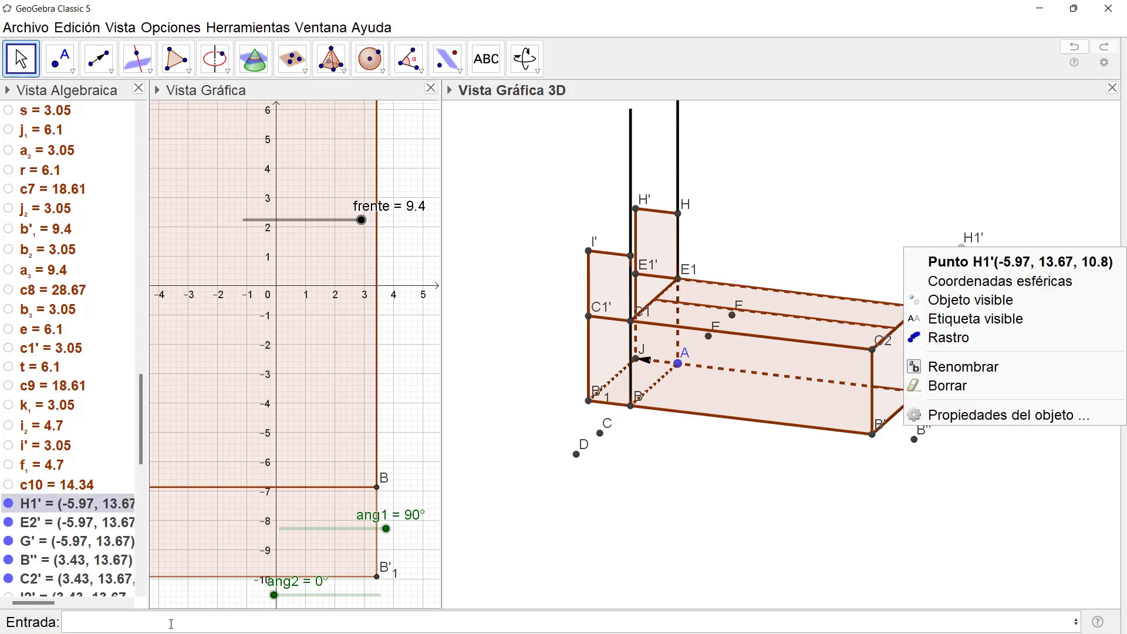
click(975, 300)
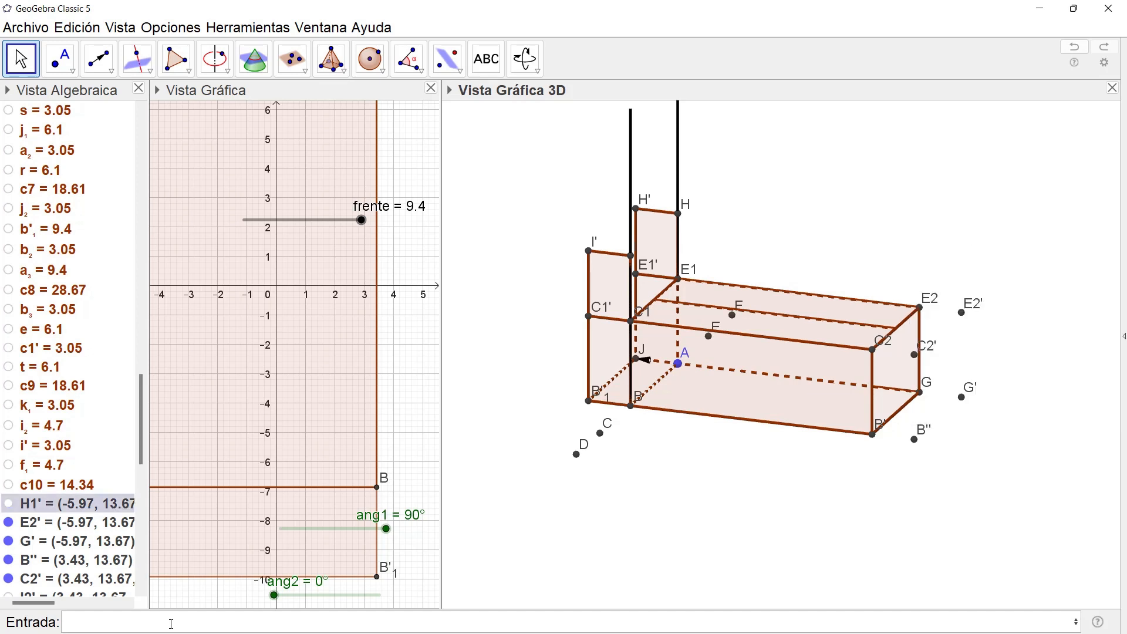
Step: Hide the outer rear flap points E2', G' and B''
right_click(961, 313)
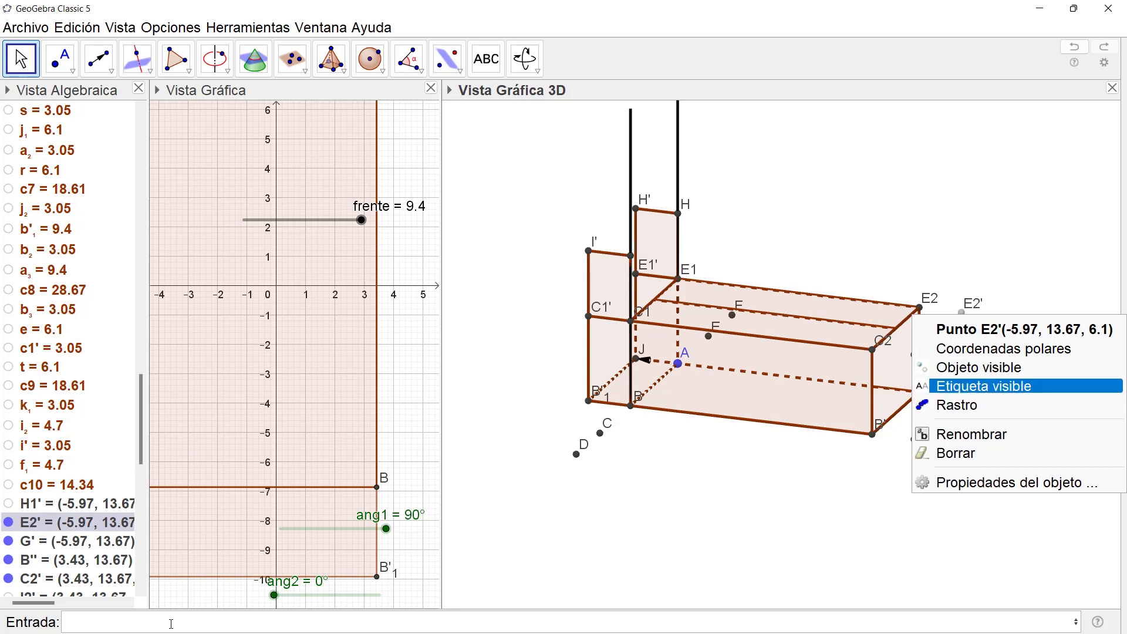
click(975, 367)
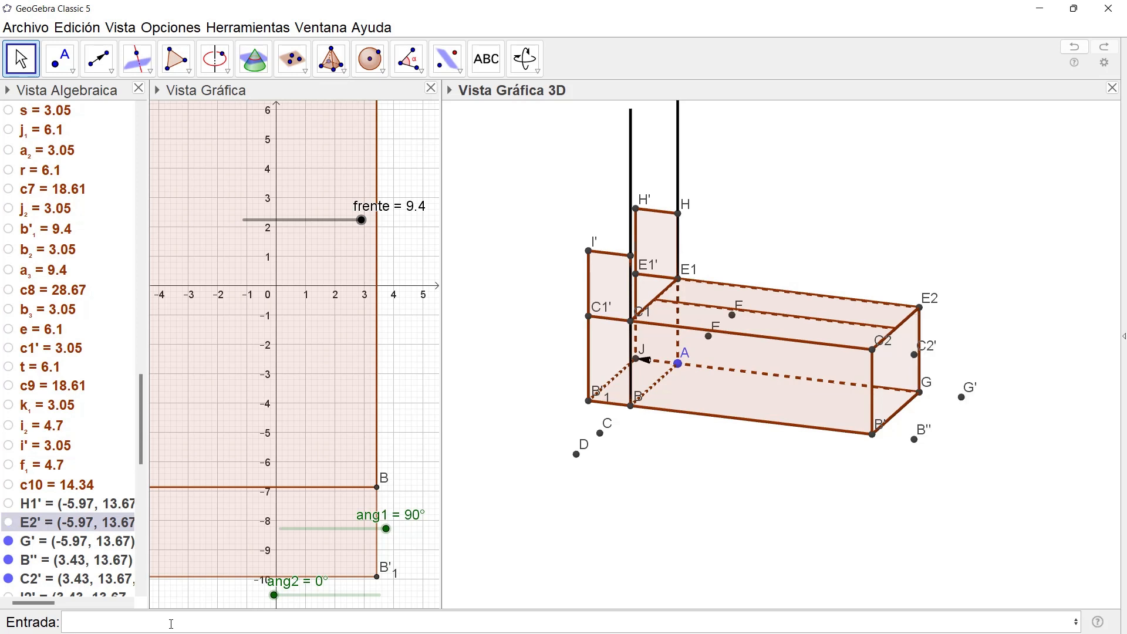
right_click(962, 397)
click(974, 451)
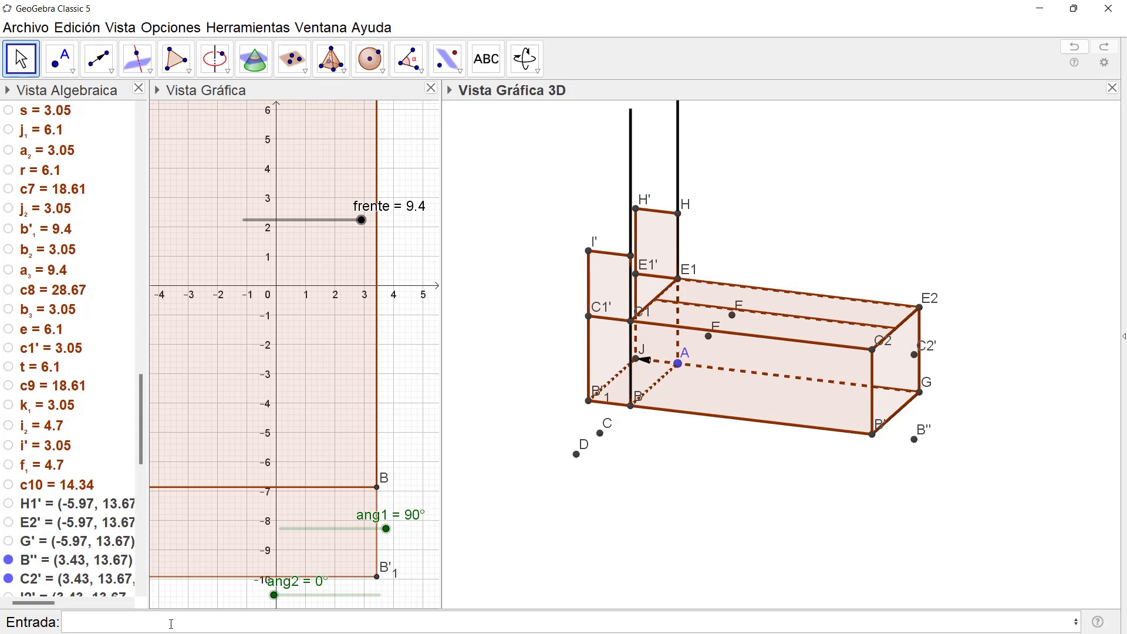
right_click(914, 439)
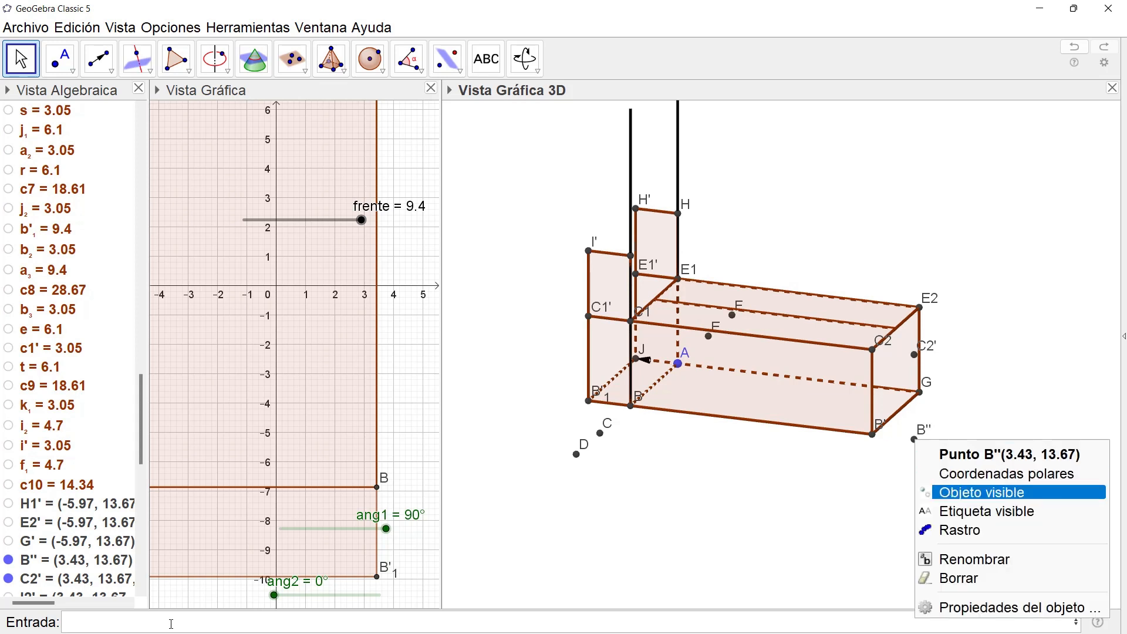
click(998, 492)
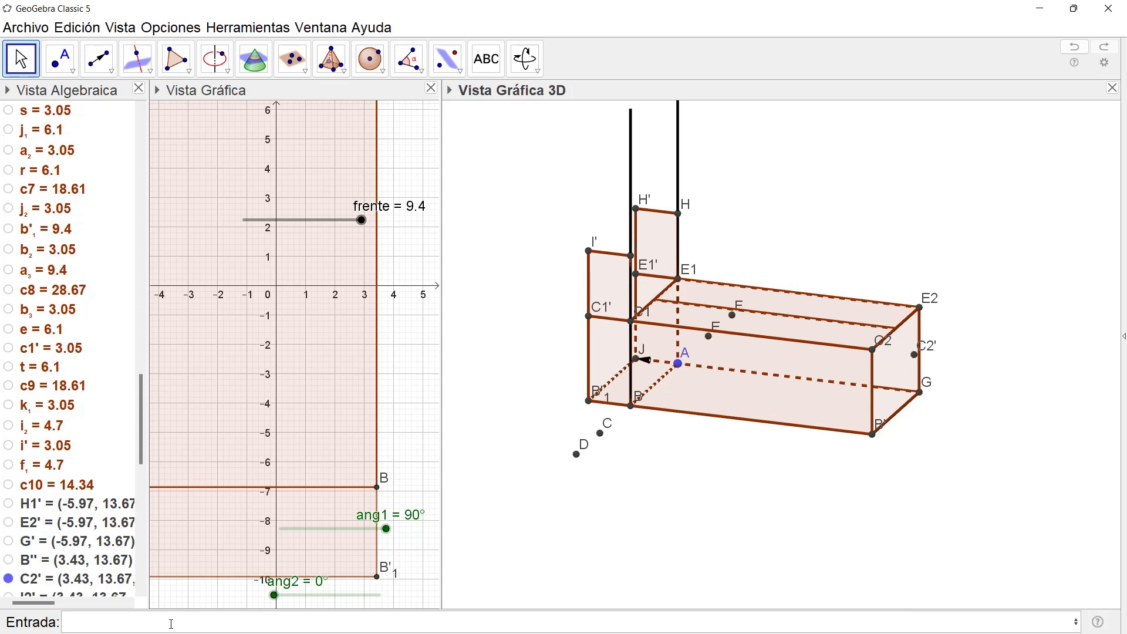
Step: Hide the remaining rear points E2, C2', G and C2
right_click(920, 307)
click(969, 360)
right_click(915, 354)
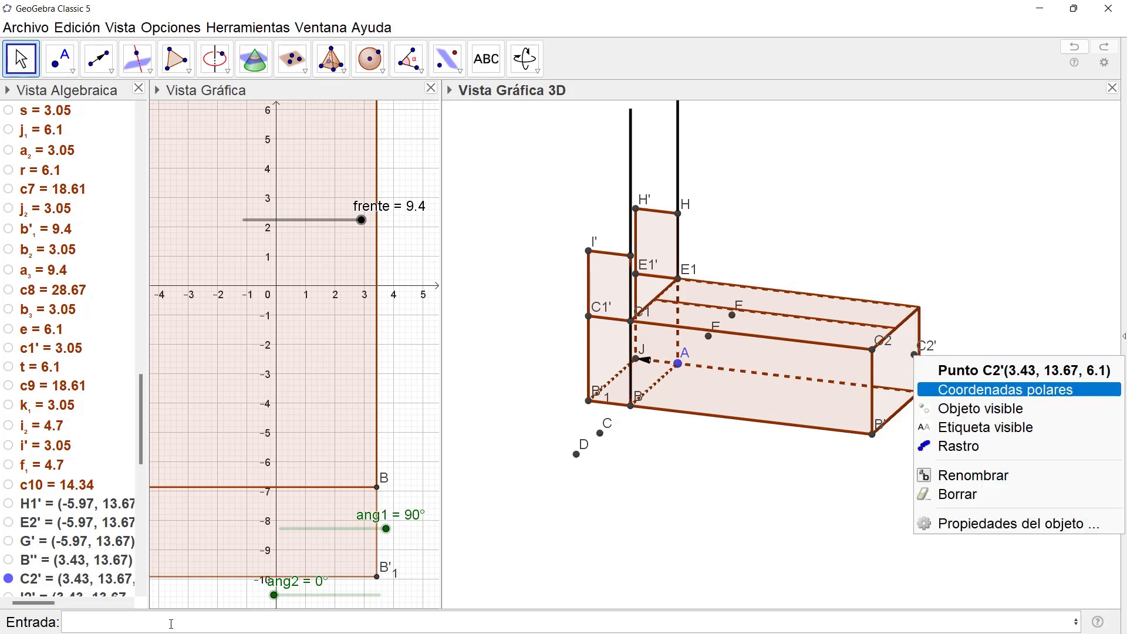
click(969, 407)
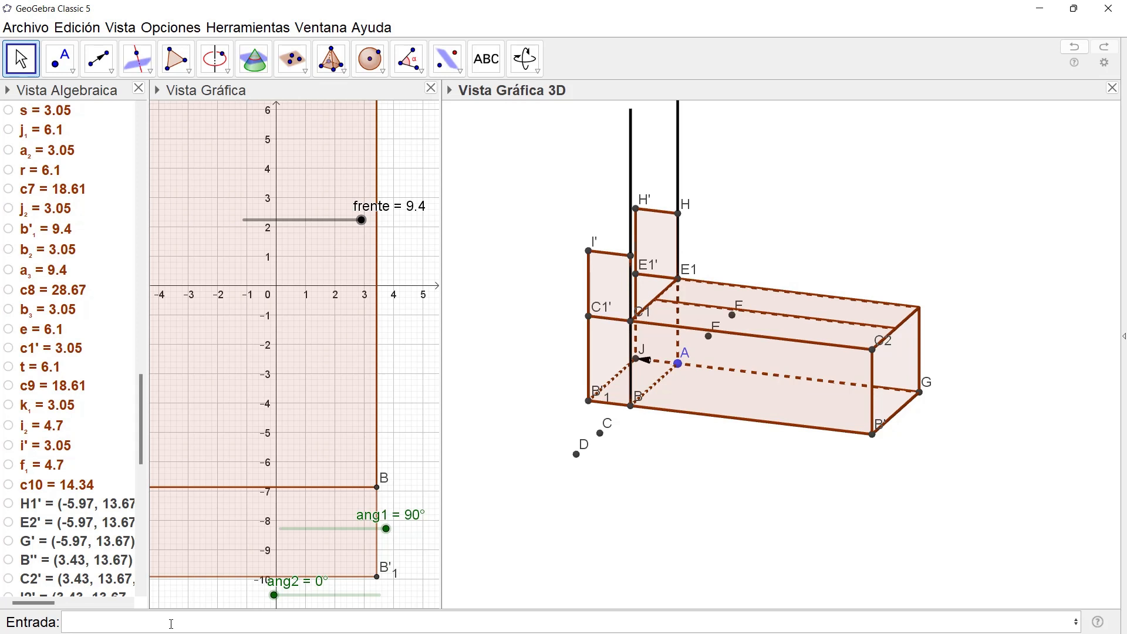
right_click(920, 393)
click(969, 446)
right_click(873, 350)
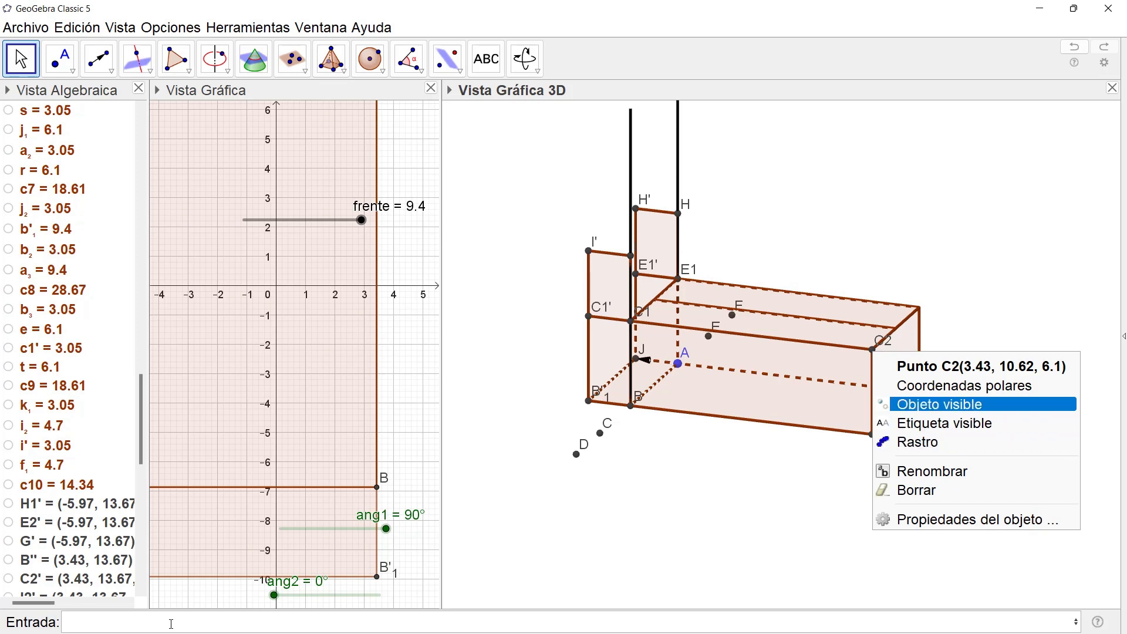
click(969, 405)
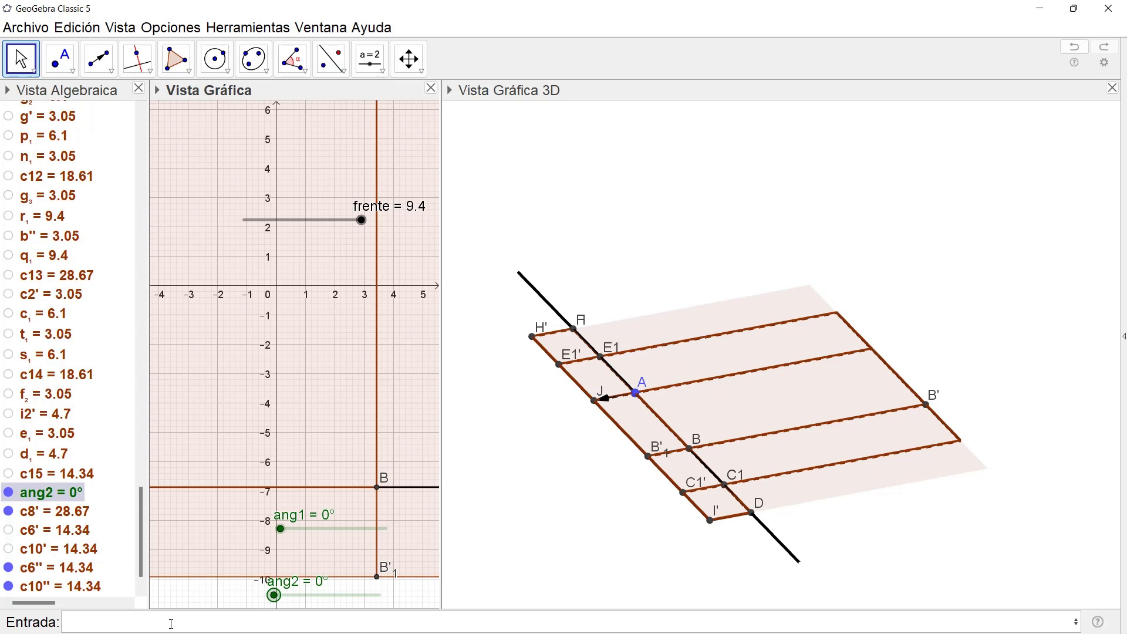
Step: Toggle the visibility of vector u to check where it lies in the 3D view, leaving it hidden
click(566, 346)
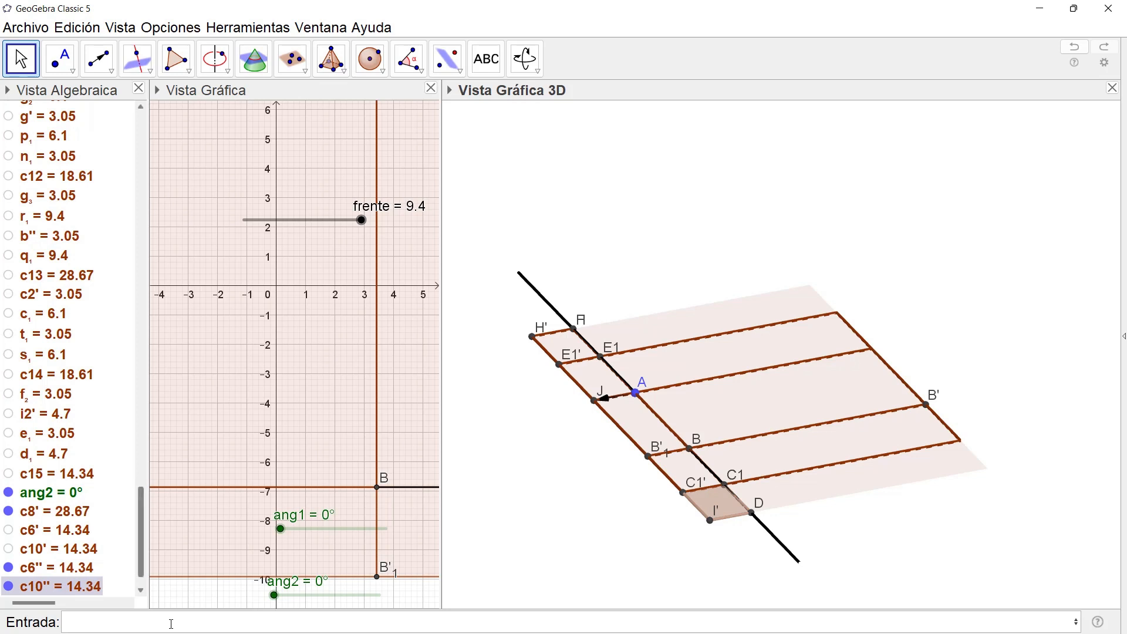
drag(141, 532, 140, 186)
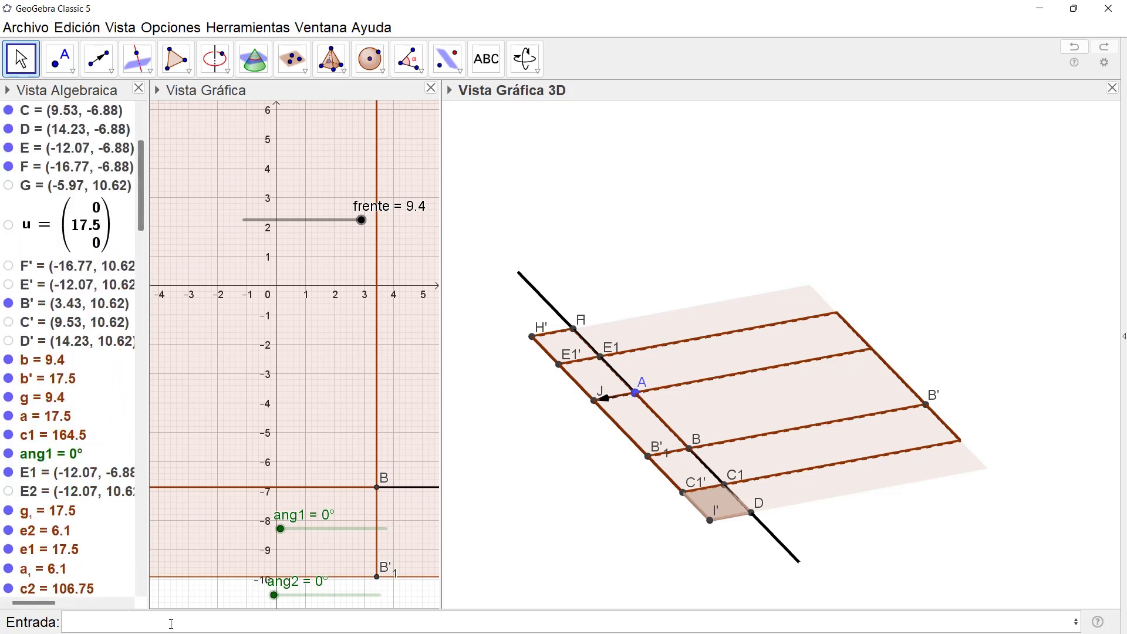
click(8, 225)
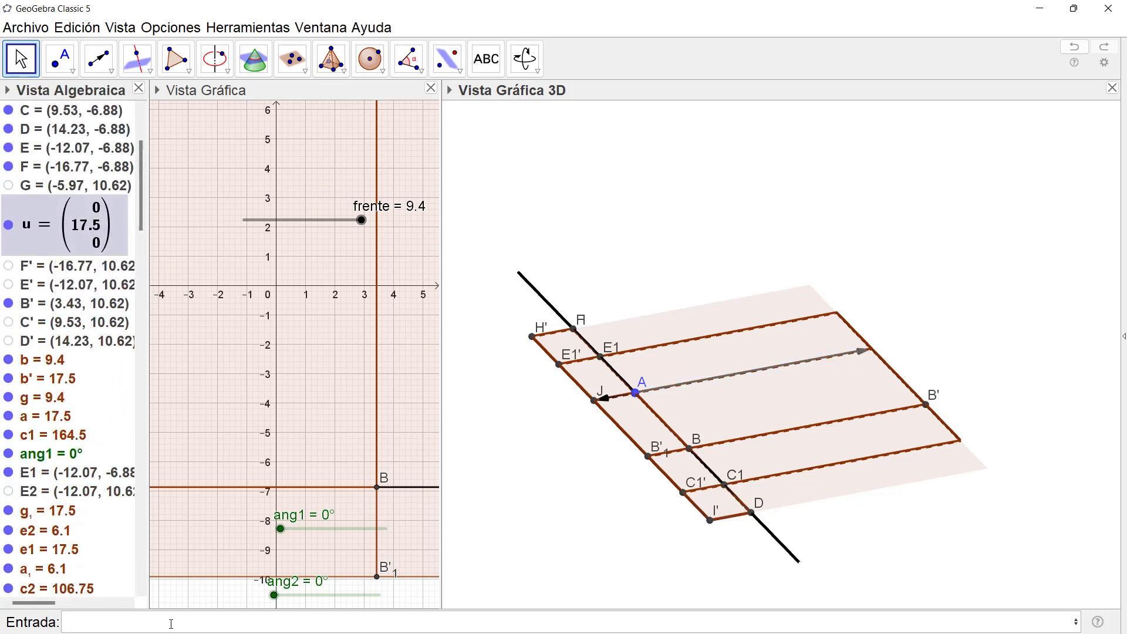
click(8, 224)
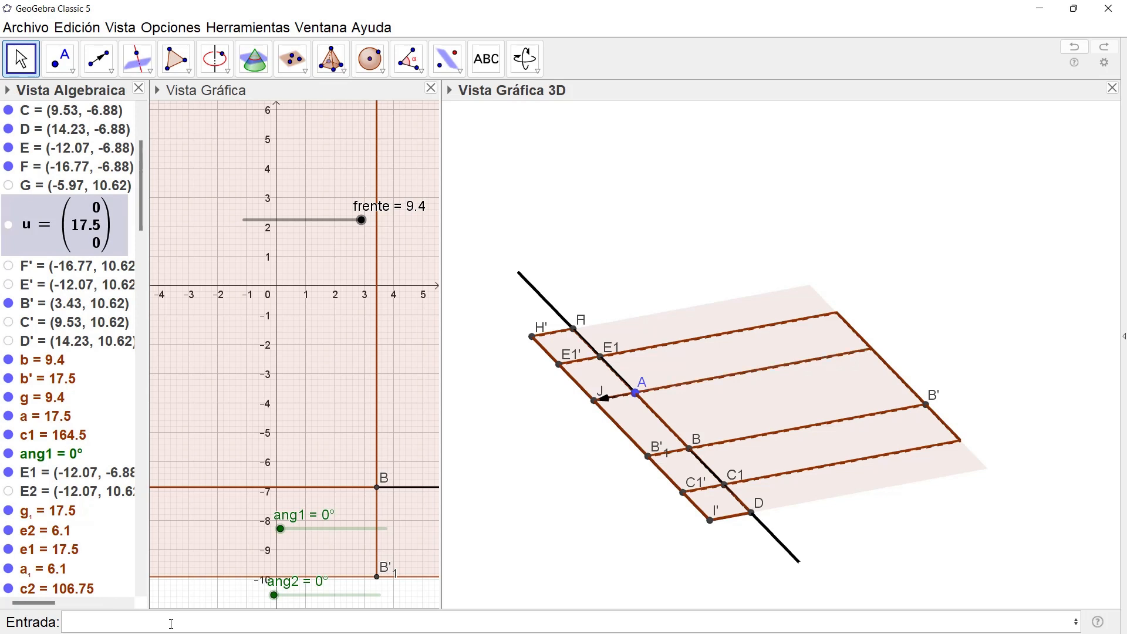
click(8, 225)
click(8, 225)
drag(141, 185, 141, 539)
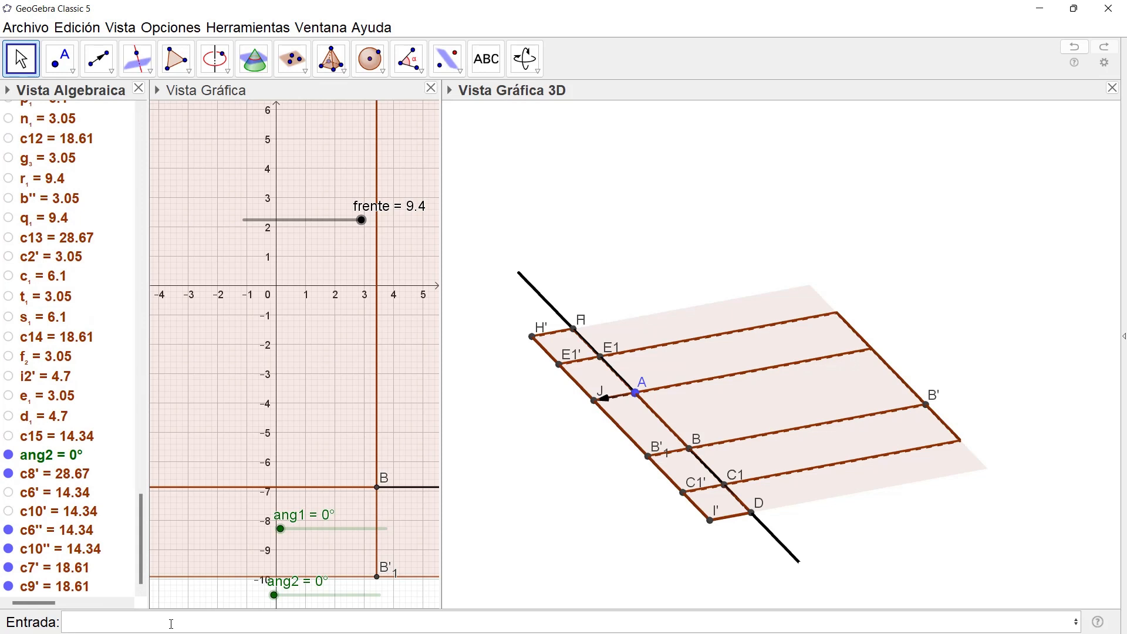
click(532, 336)
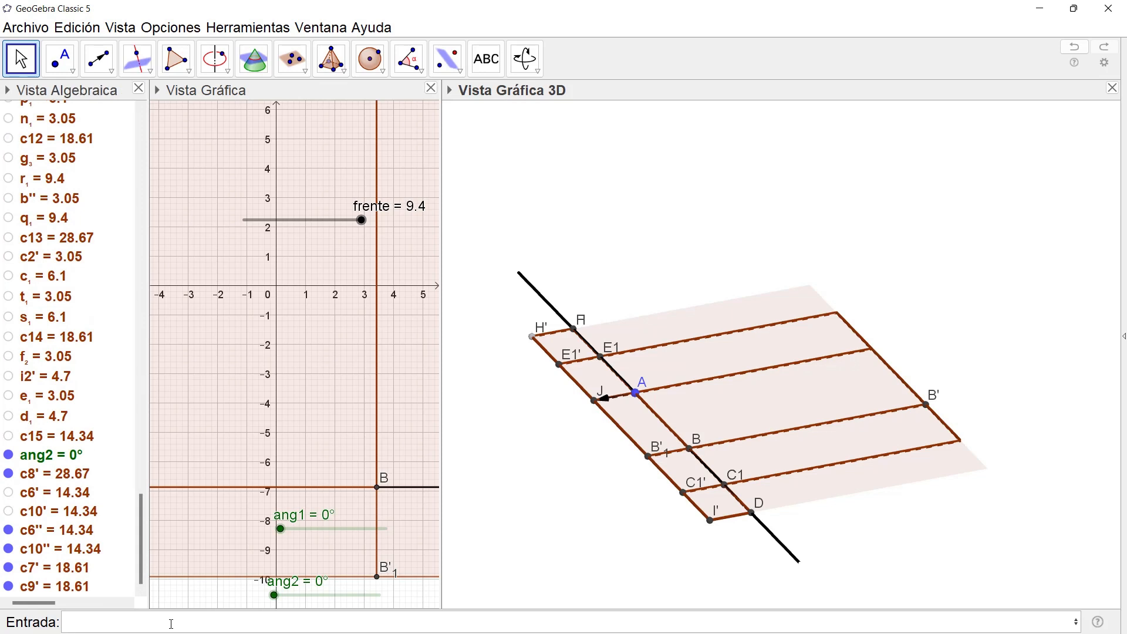
ctrl+click(559, 364)
key(ctrl)
Step: Create a list named l1 containing the five front flaps c6'', c7', c8', c9' and c10''
click(565, 345)
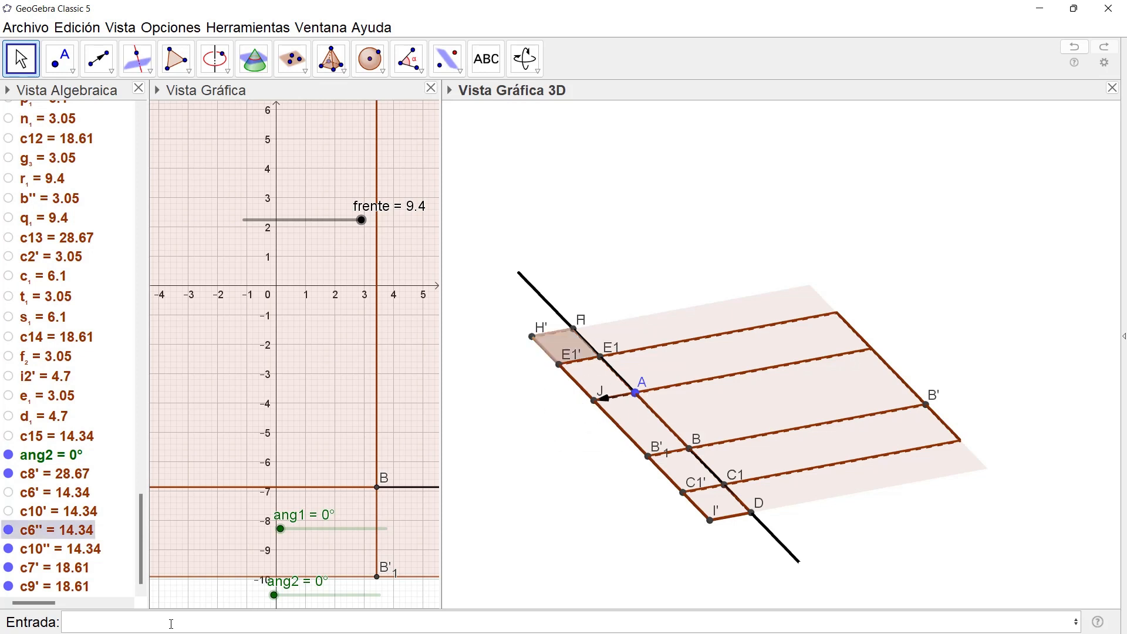
ctrl+click(597, 379)
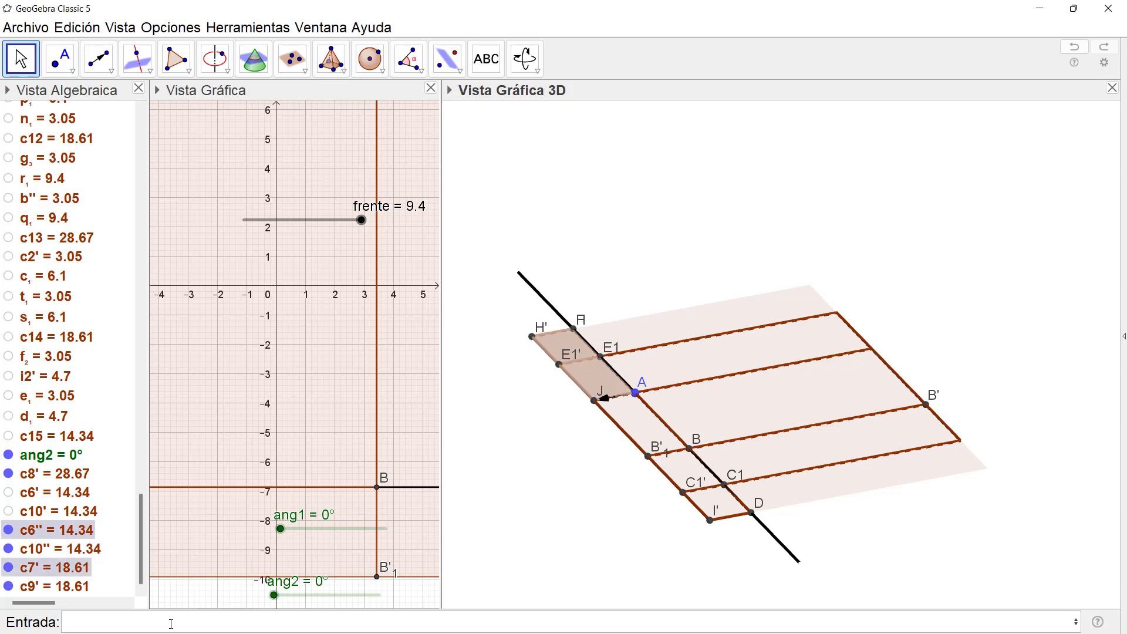
ctrl+click(641, 424)
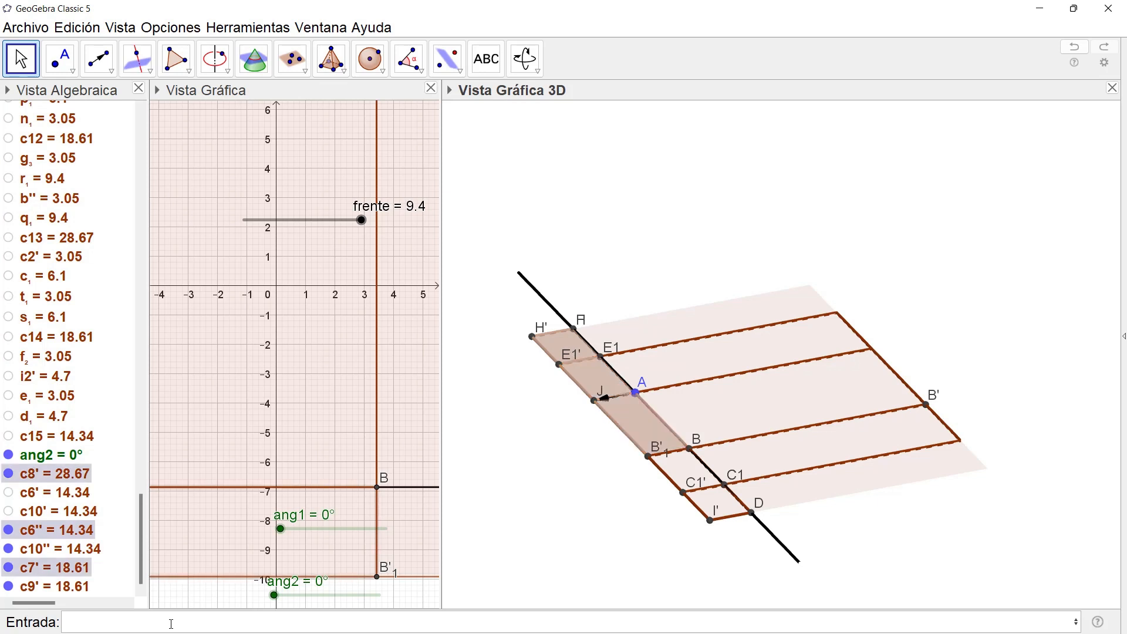
ctrl+click(686, 470)
ctrl+click(721, 502)
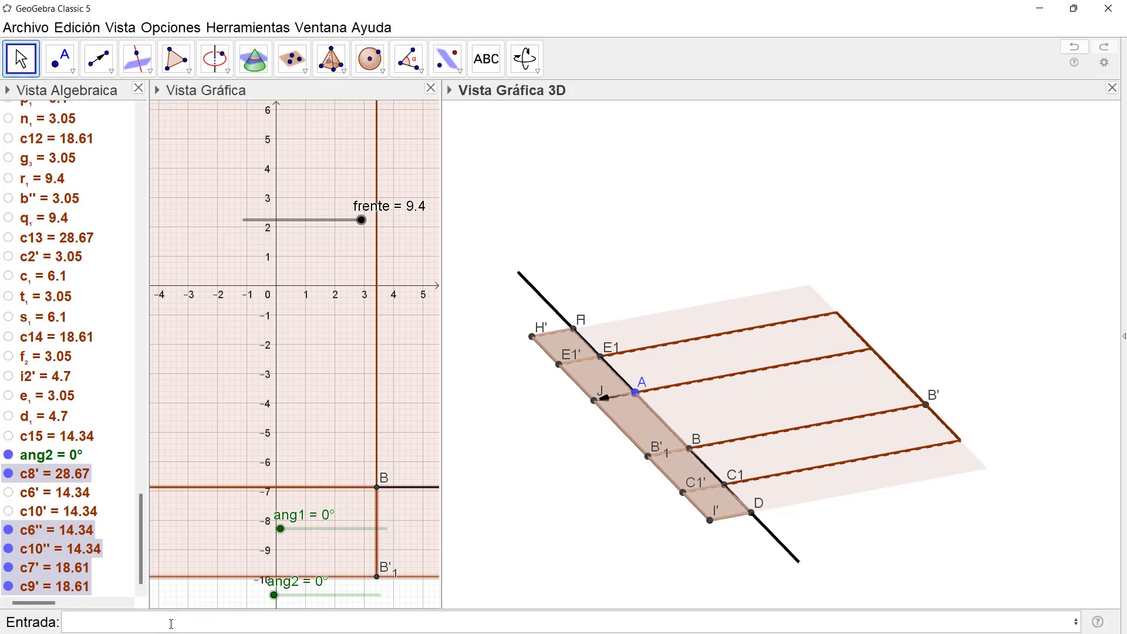
click(171, 623)
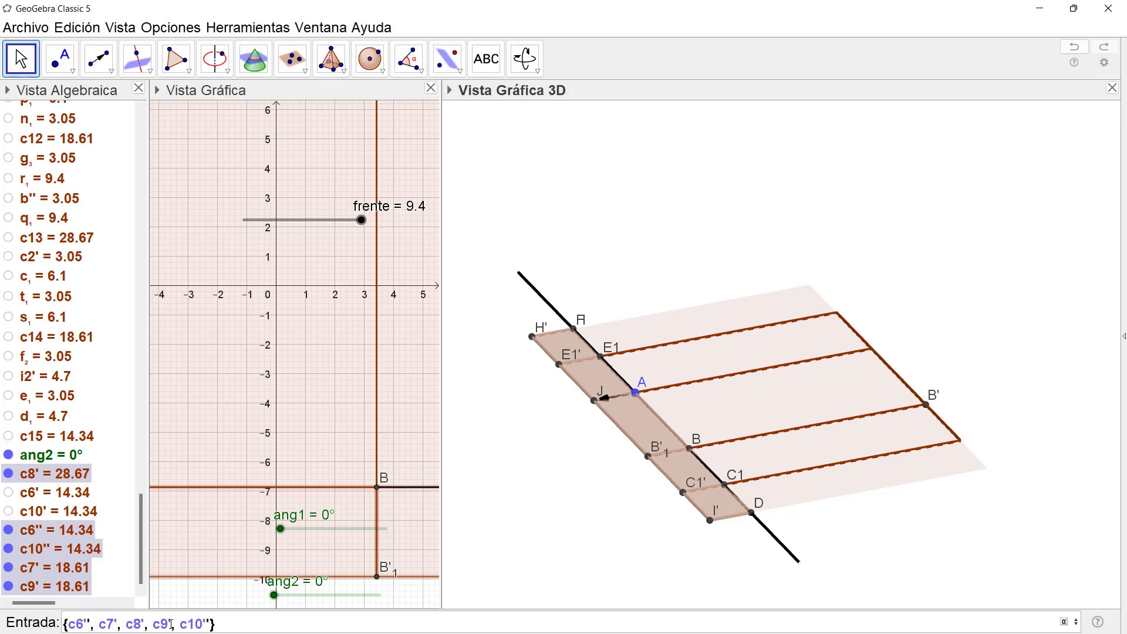
text(li=)
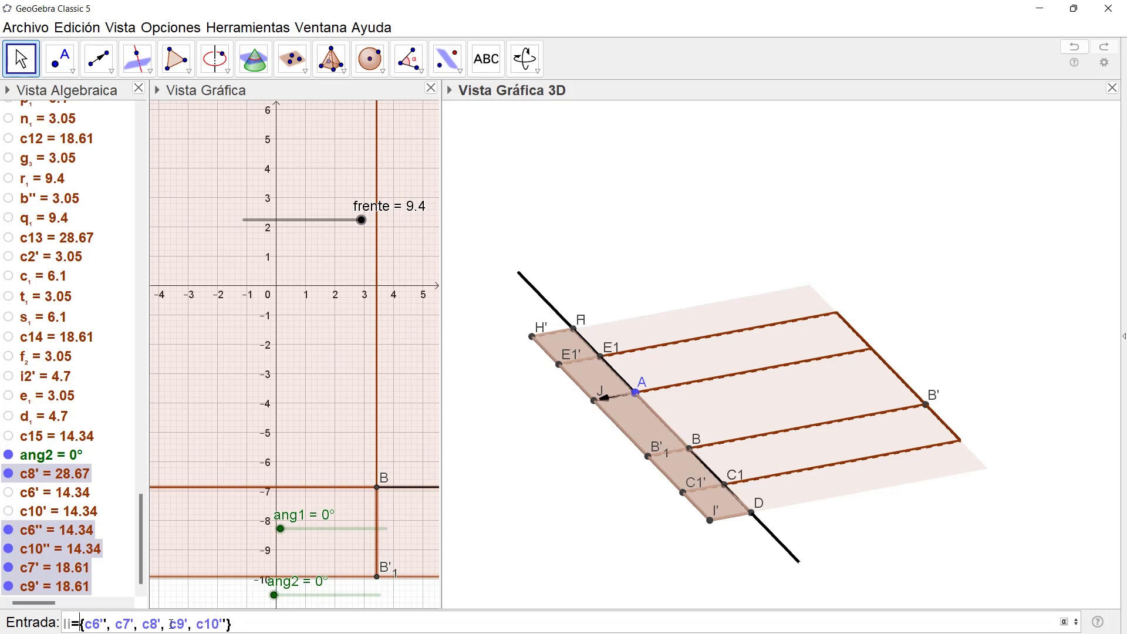
key(Left)
key(BackSpace)
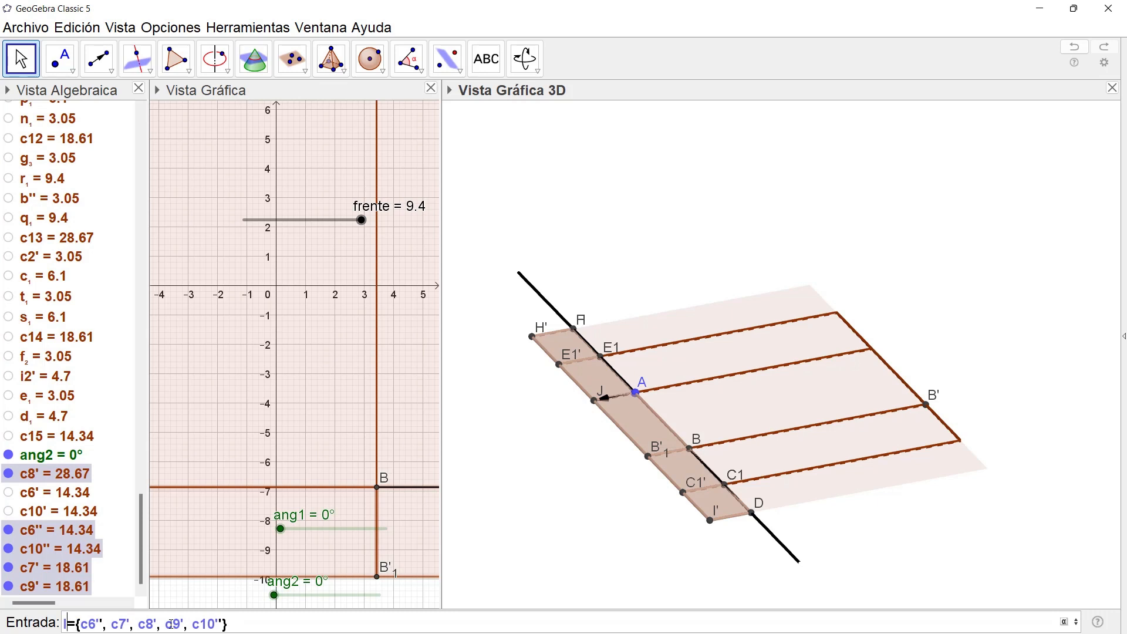
text(1)
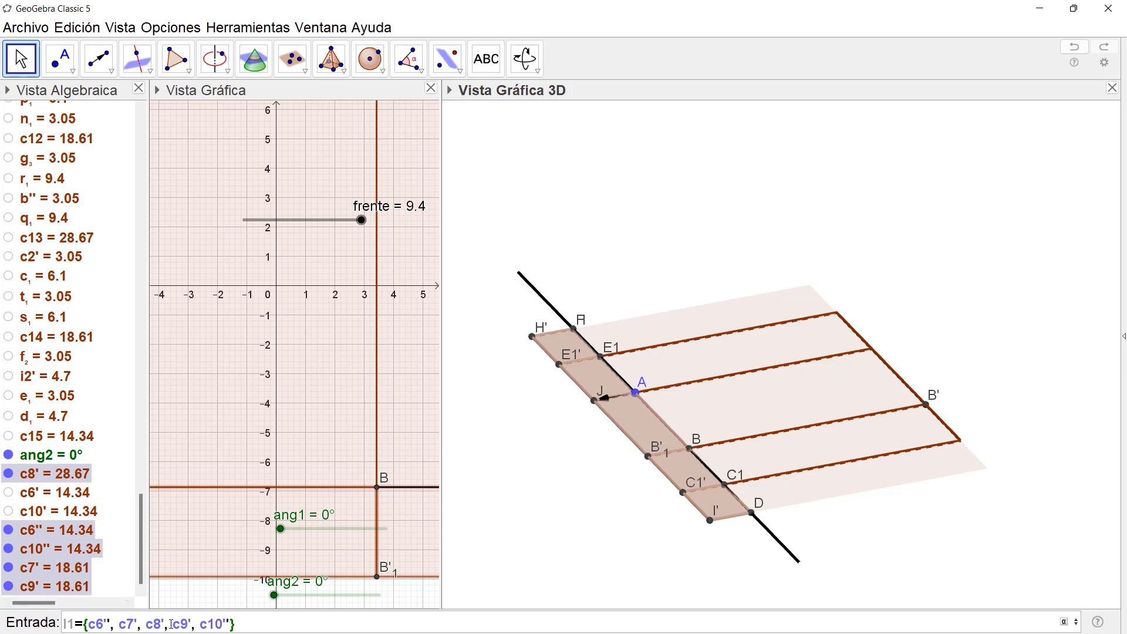
key(Return)
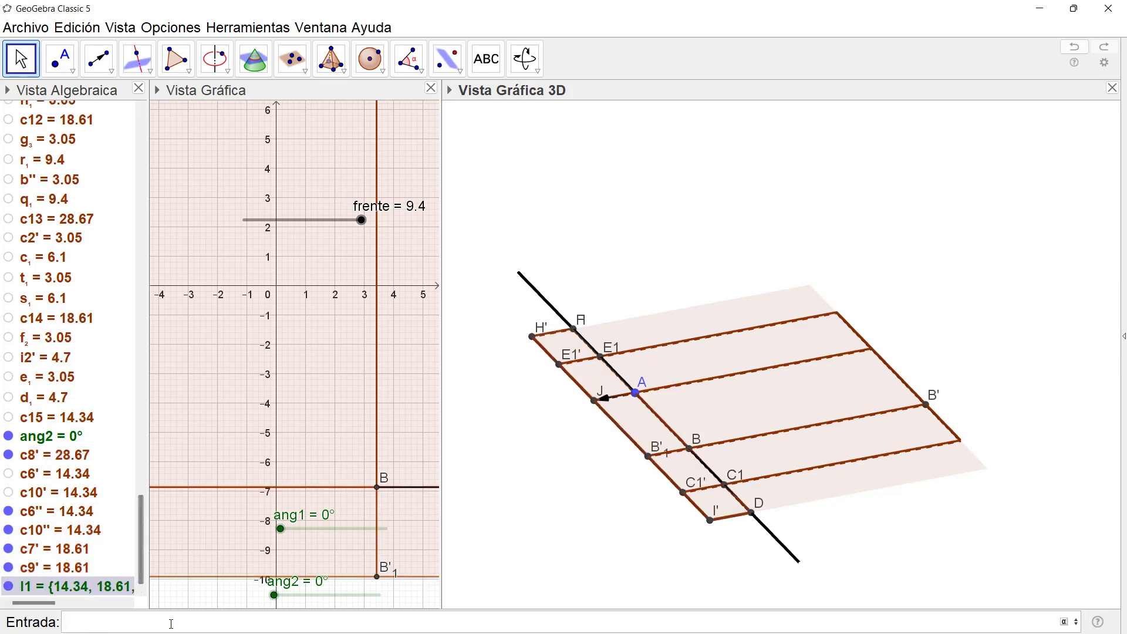
Step: Translate list l1 by vector u with the Traslada command to copy the front flaps to the rear
text(tras)
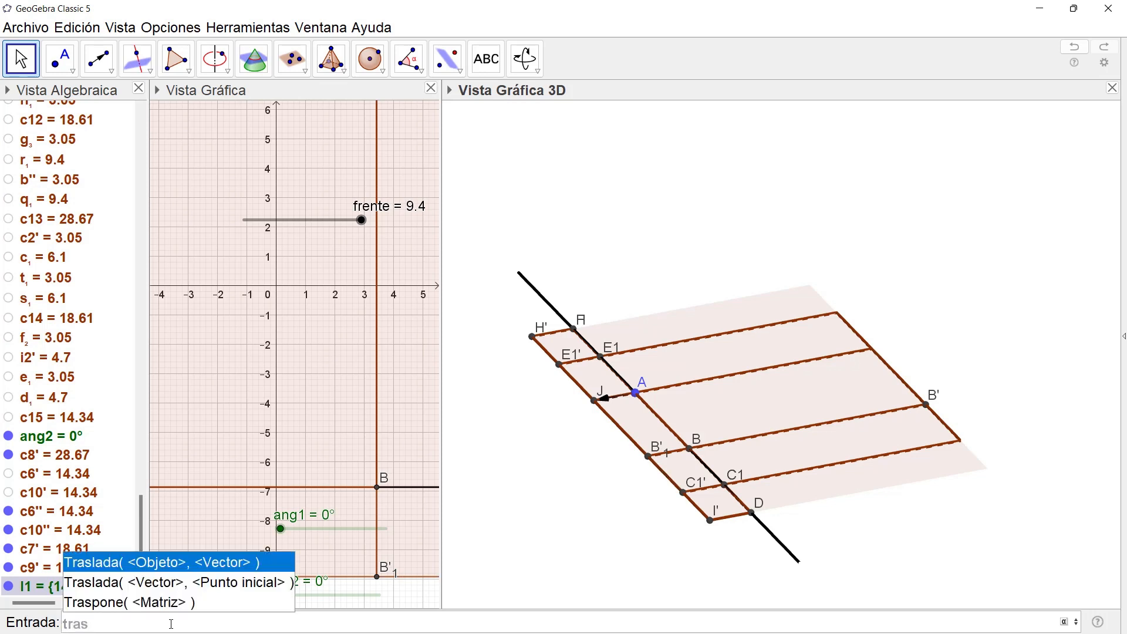
key(Return)
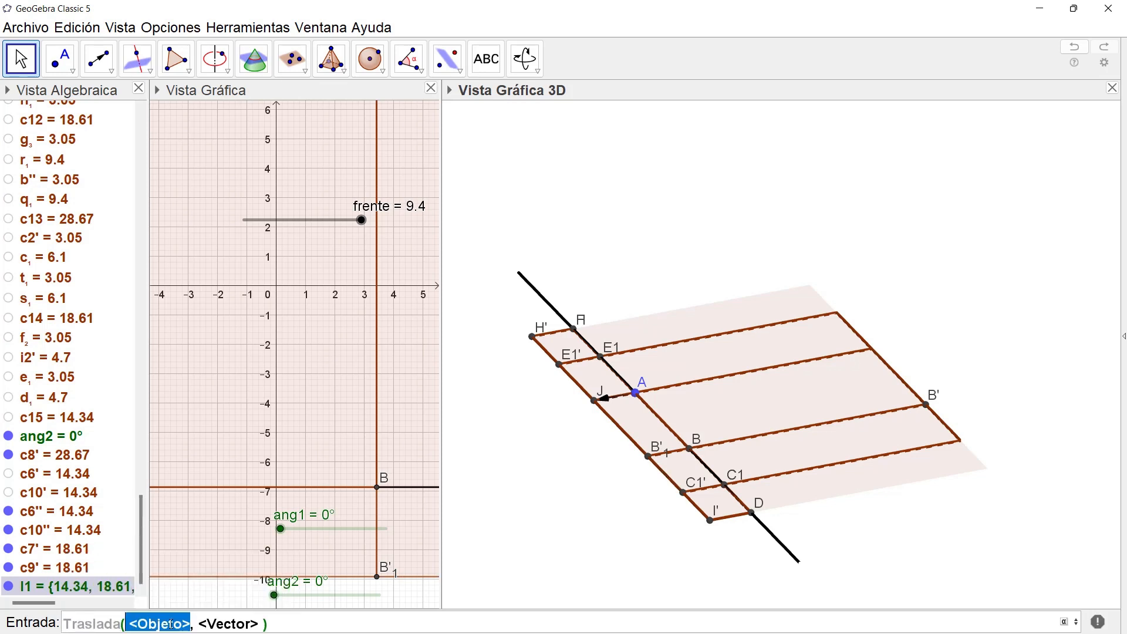
text(l1)
click(171, 625)
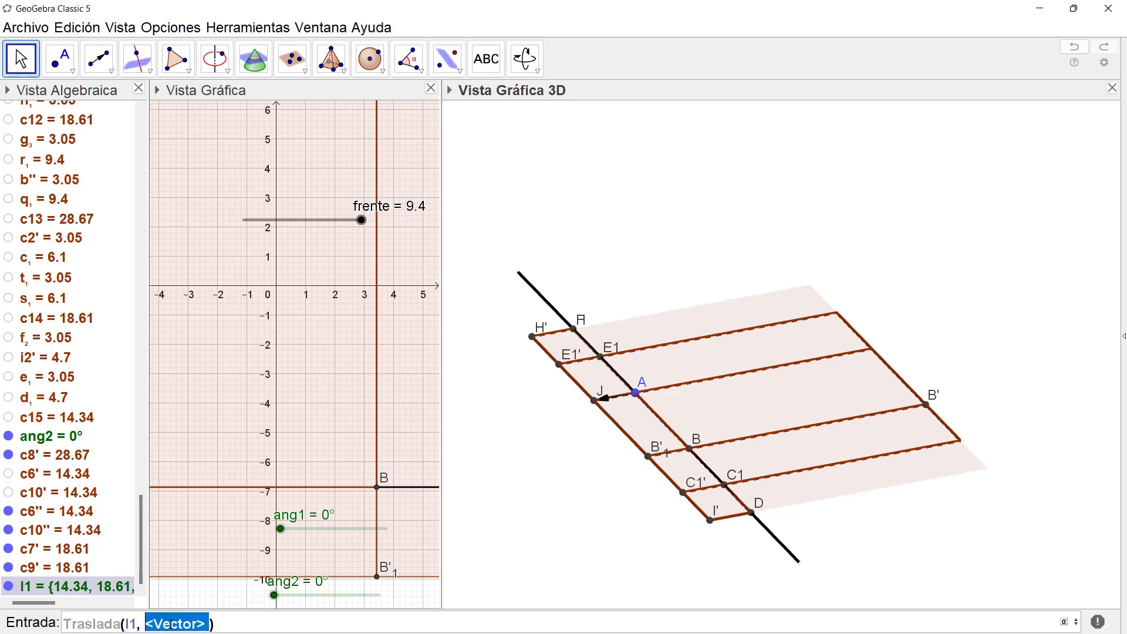
text(u)
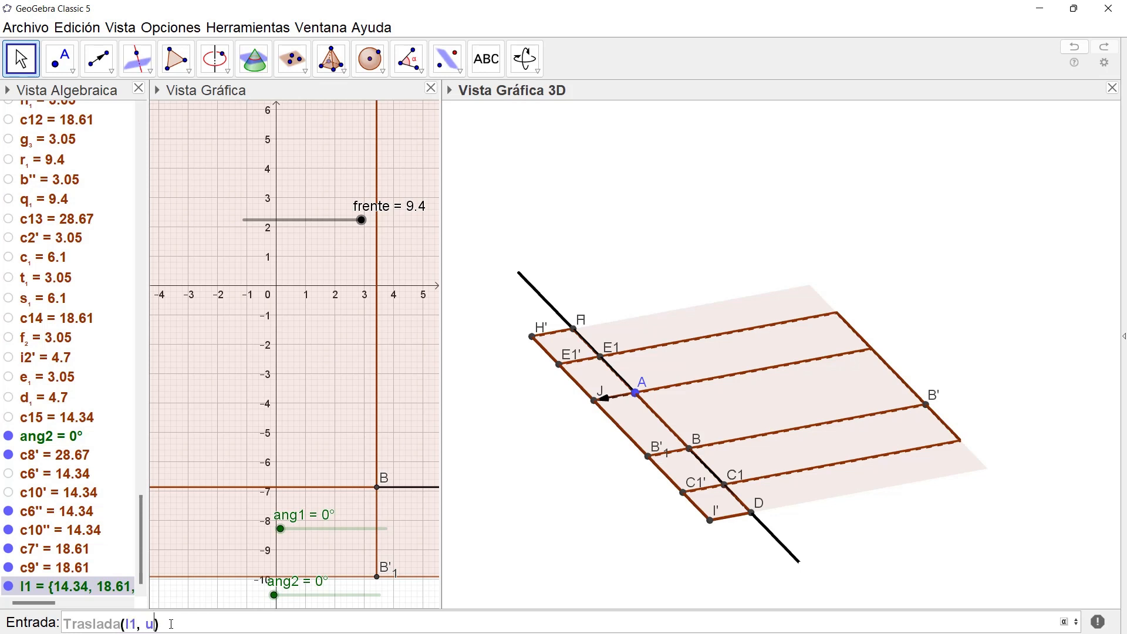
key(Return)
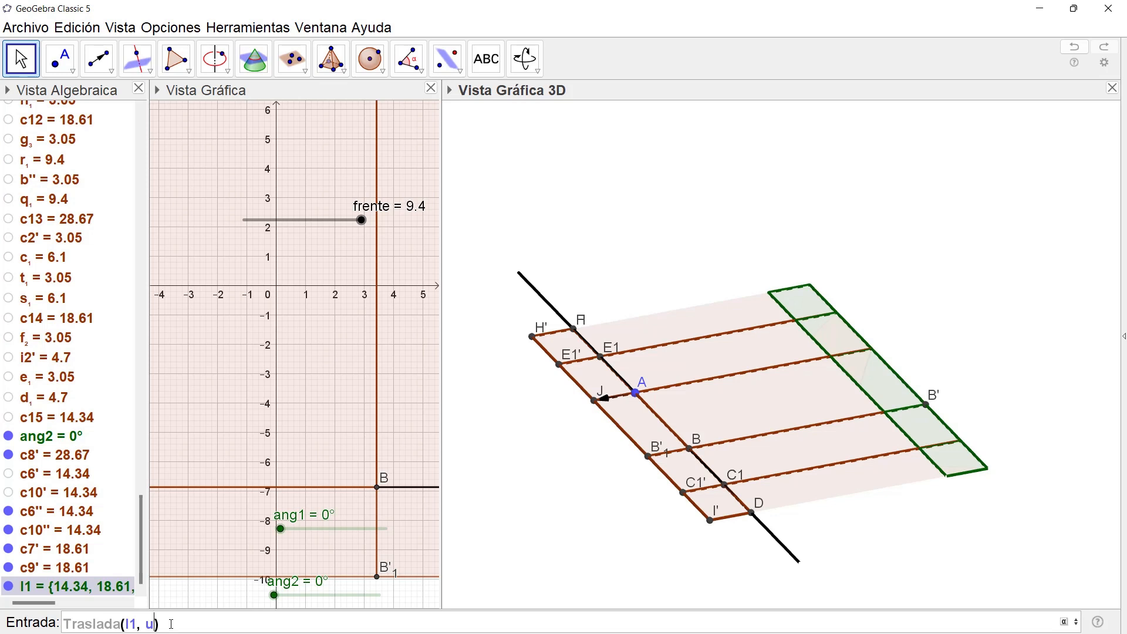
click(171, 624)
key(Return)
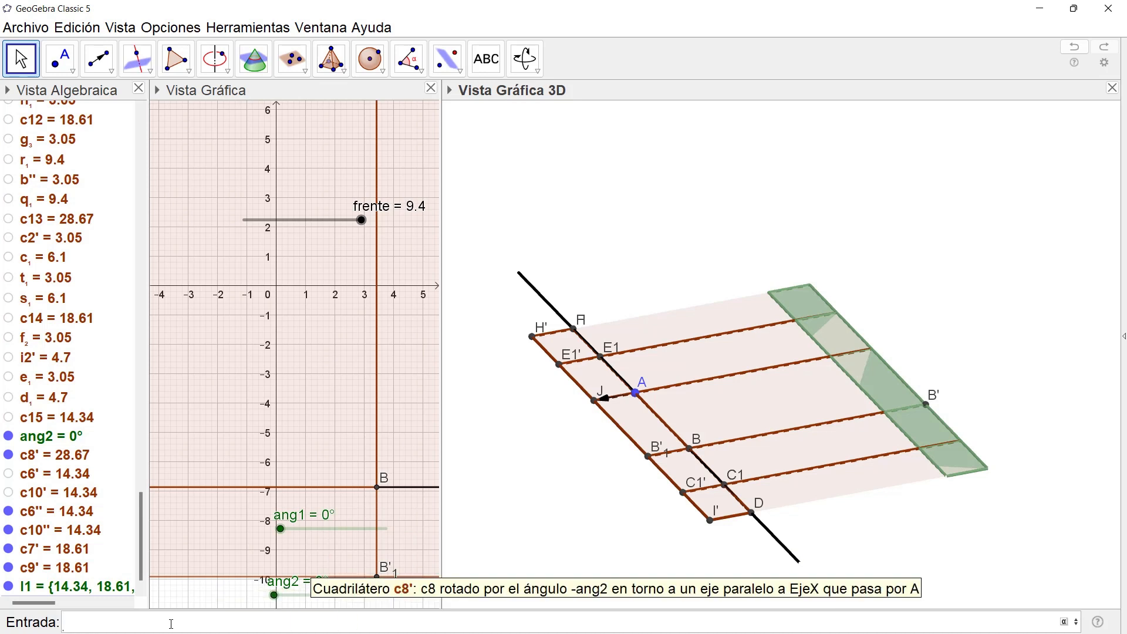
Step: Test the folding of walls and both flap sets with ang1 and ang2, leaving both sliders at 90°
drag(275, 596, 381, 595)
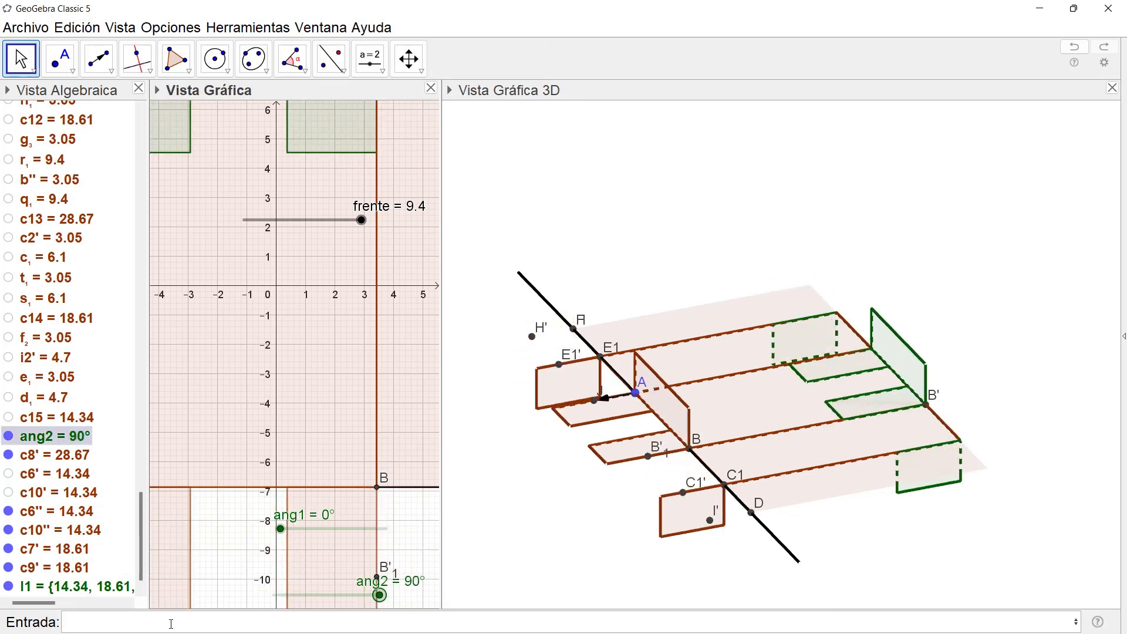
drag(280, 529, 387, 529)
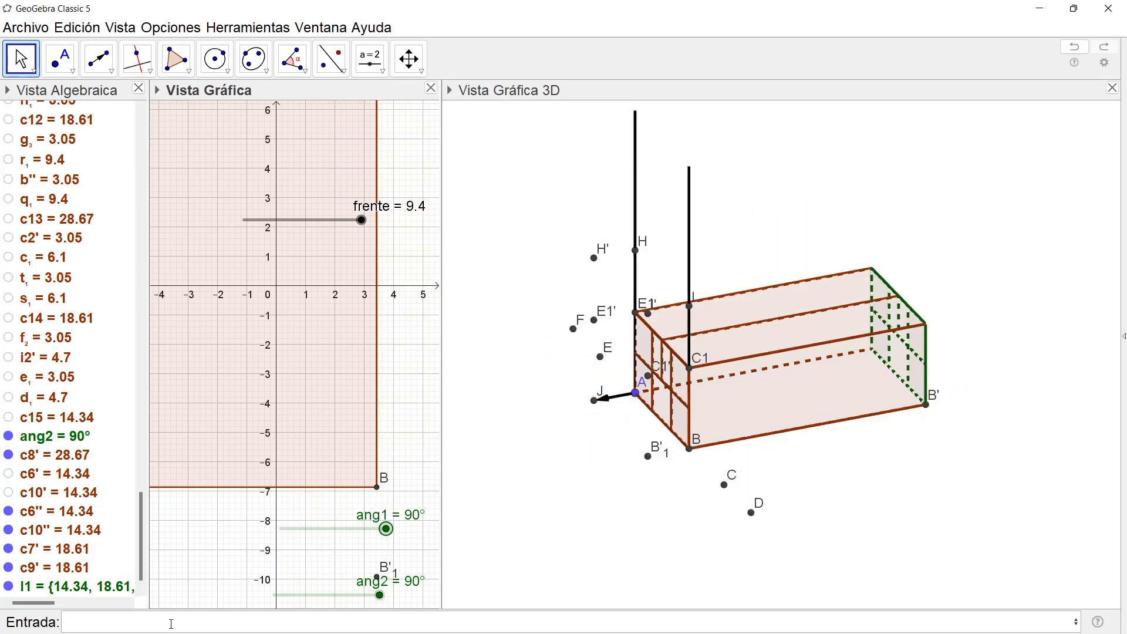
drag(381, 595, 274, 595)
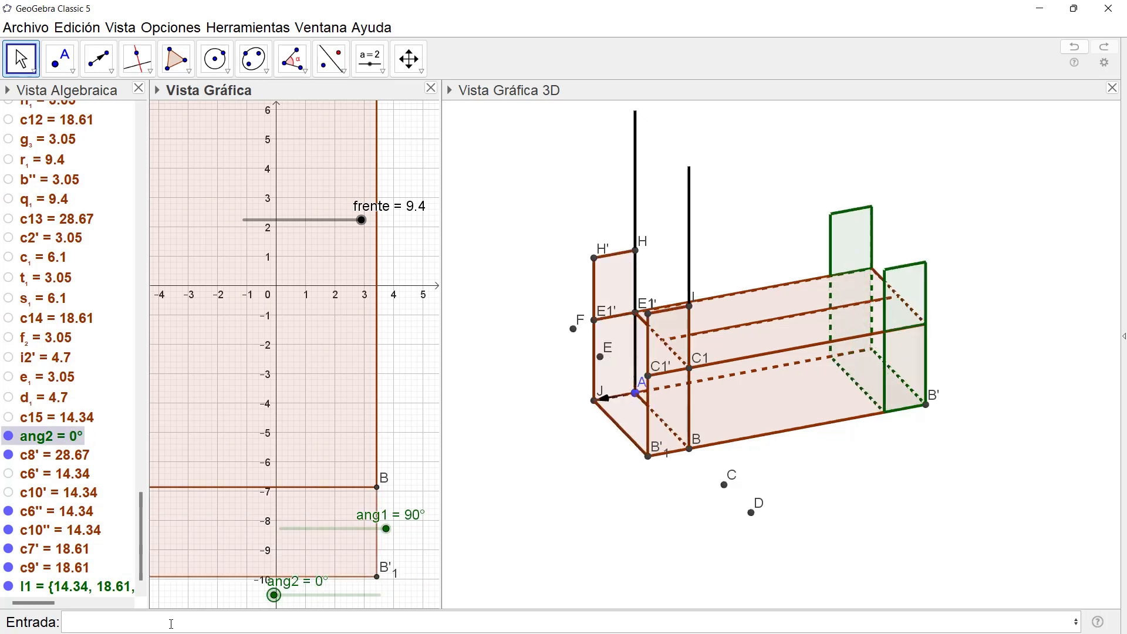
mouse_move(386, 529)
mouse_down()
mouse_move(280, 529)
mouse_move(387, 529)
mouse_up()
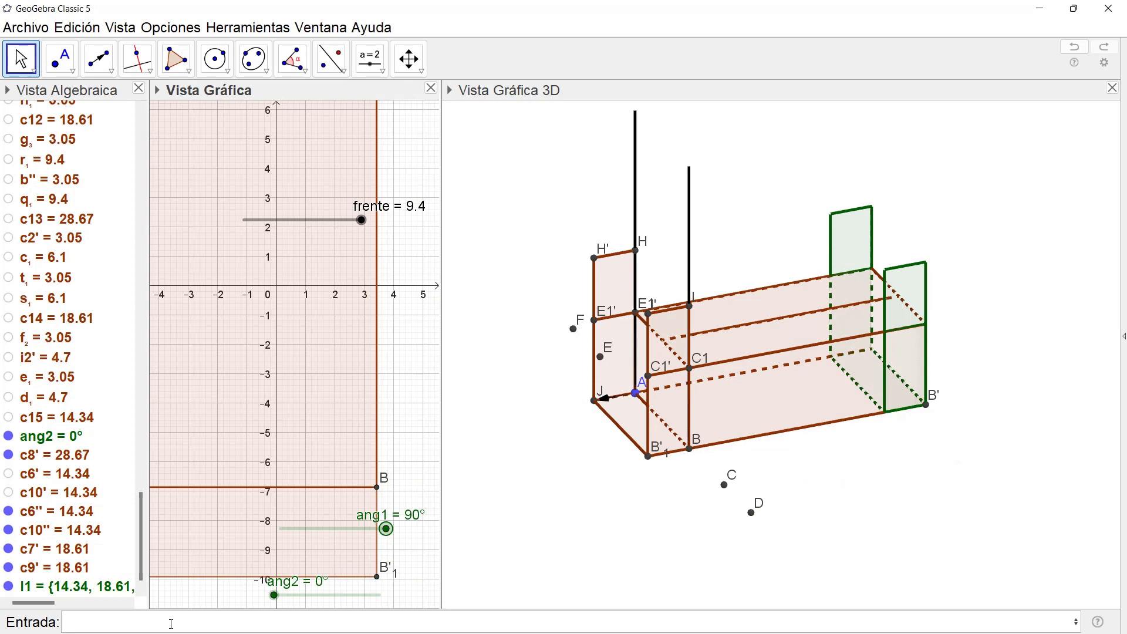
drag(274, 596, 380, 596)
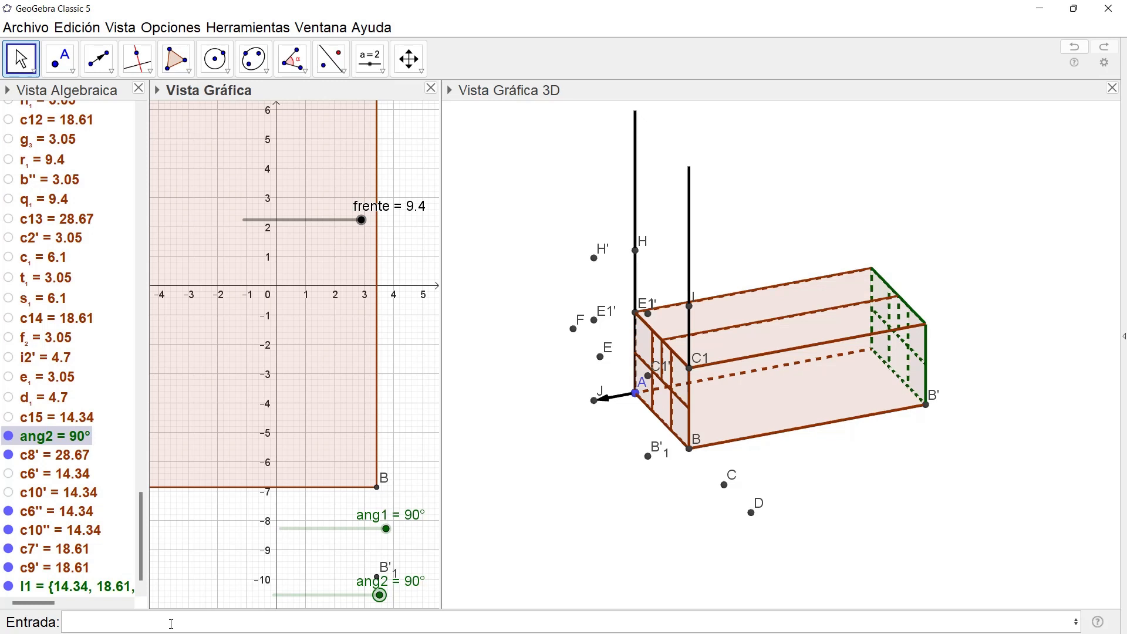
Step: Hide the base points C, D and B'1 in the 3D view
right_click(725, 485)
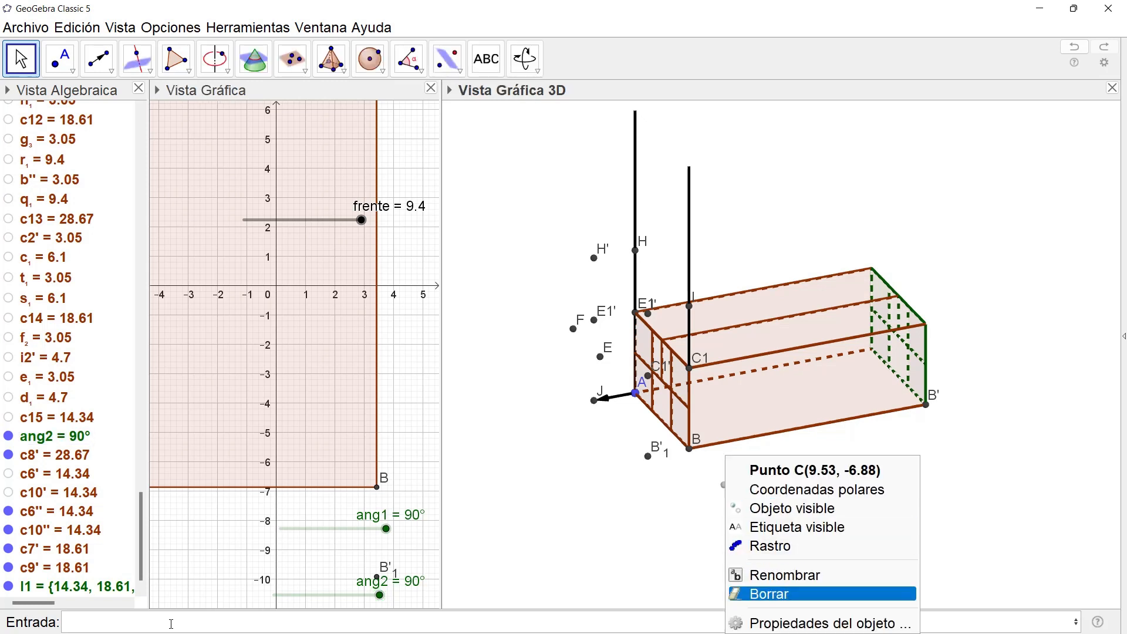
click(793, 508)
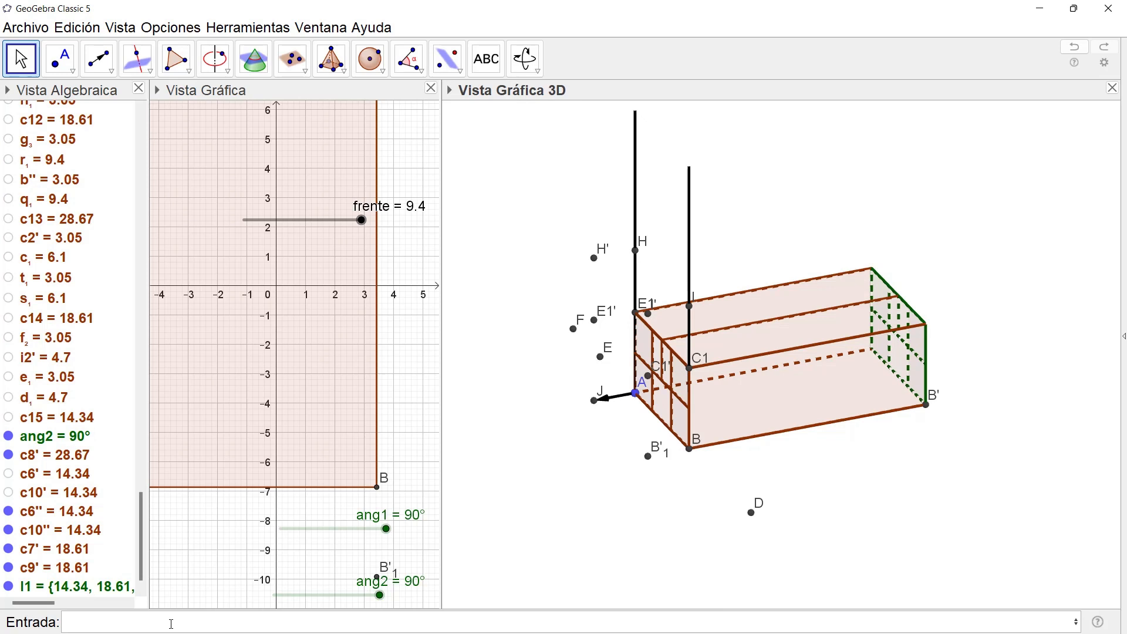
right_click(751, 512)
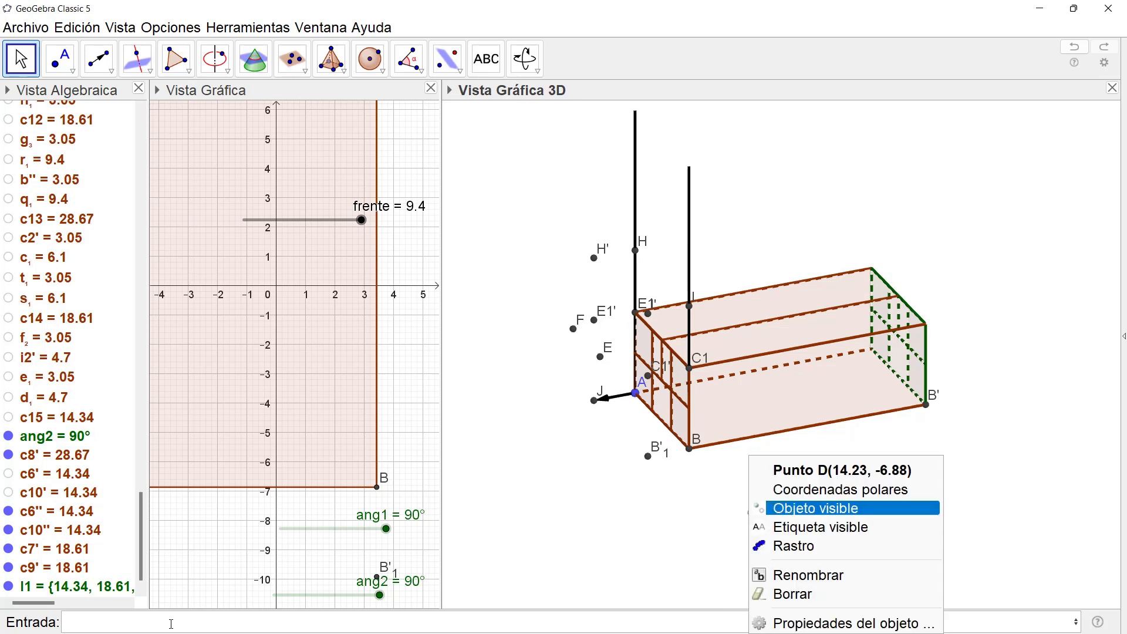
click(793, 508)
right_click(648, 455)
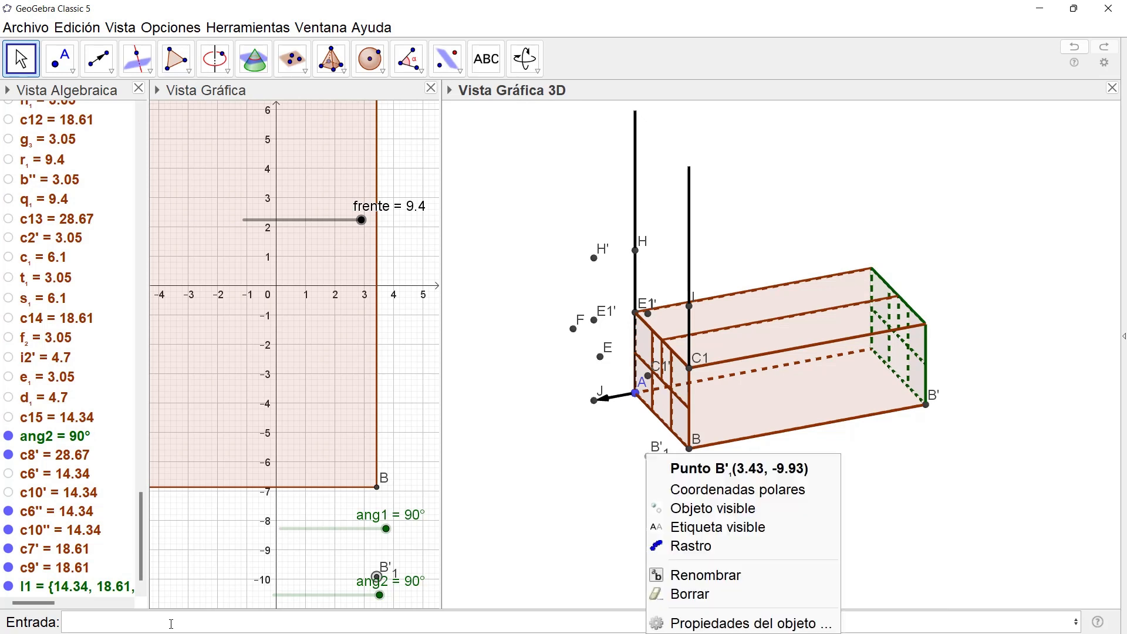
click(693, 506)
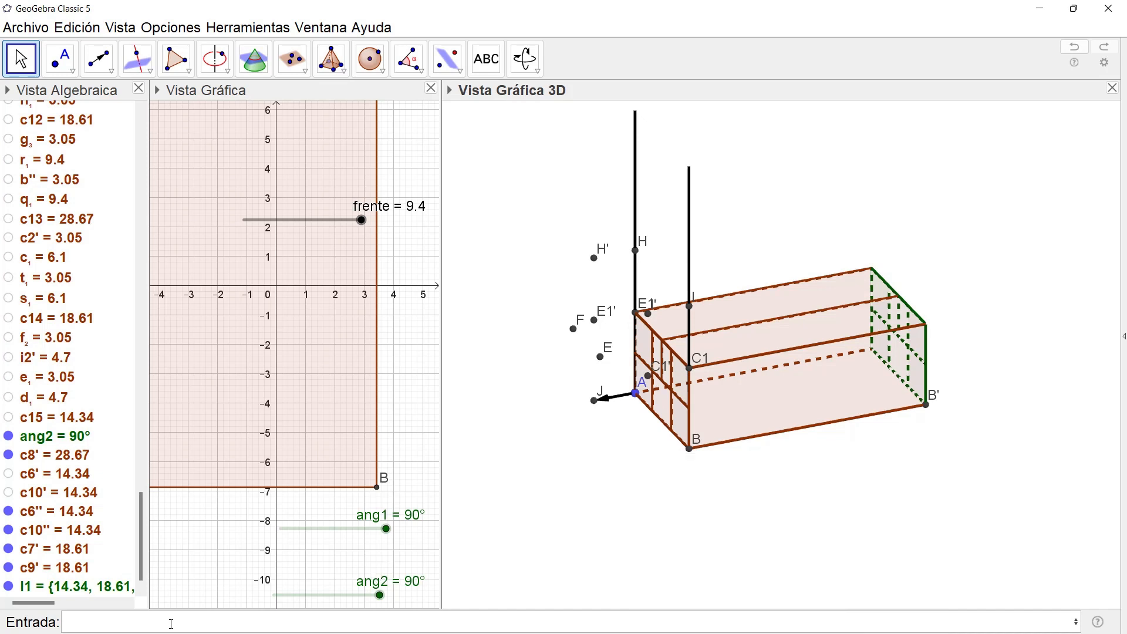
Step: Hide point J and vector v, which runs from A to J
right_click(594, 401)
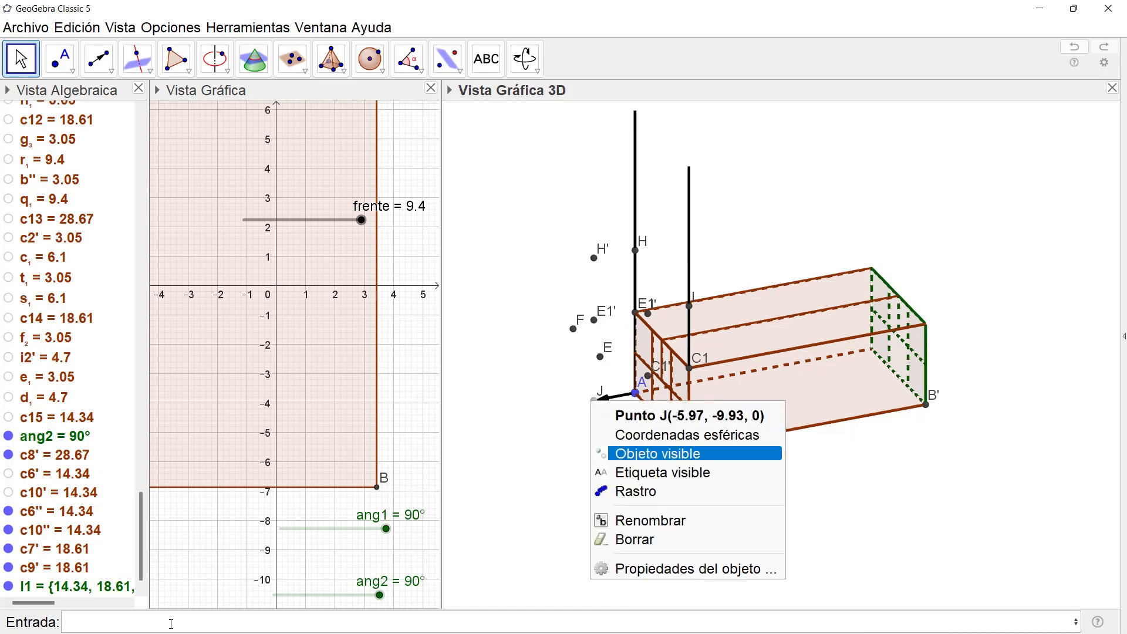
click(659, 454)
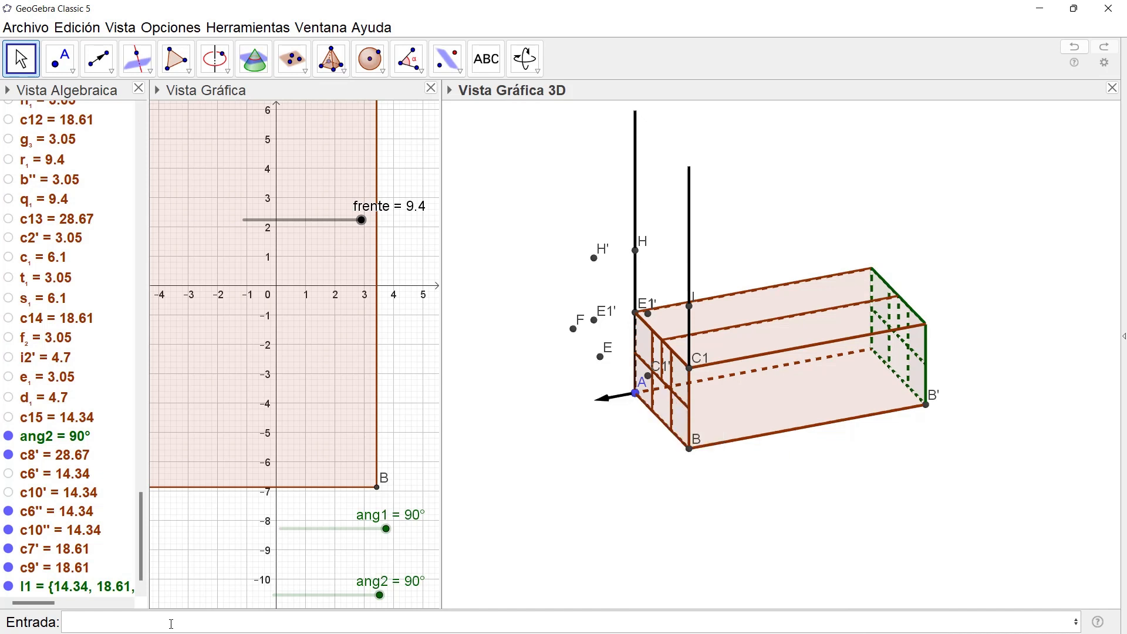
right_click(614, 396)
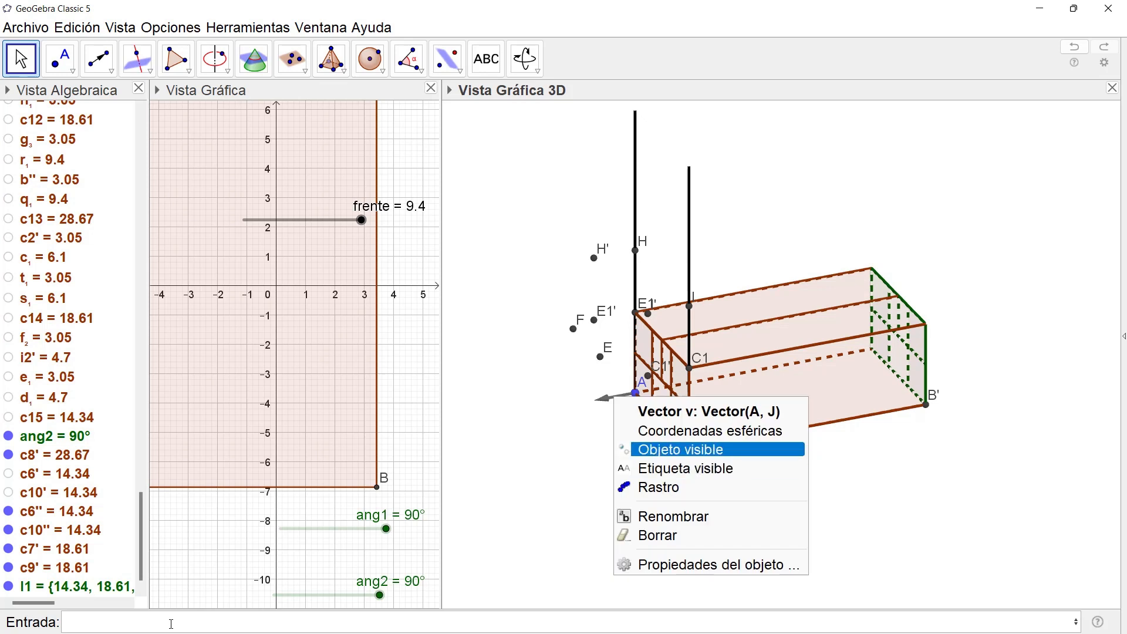
click(681, 450)
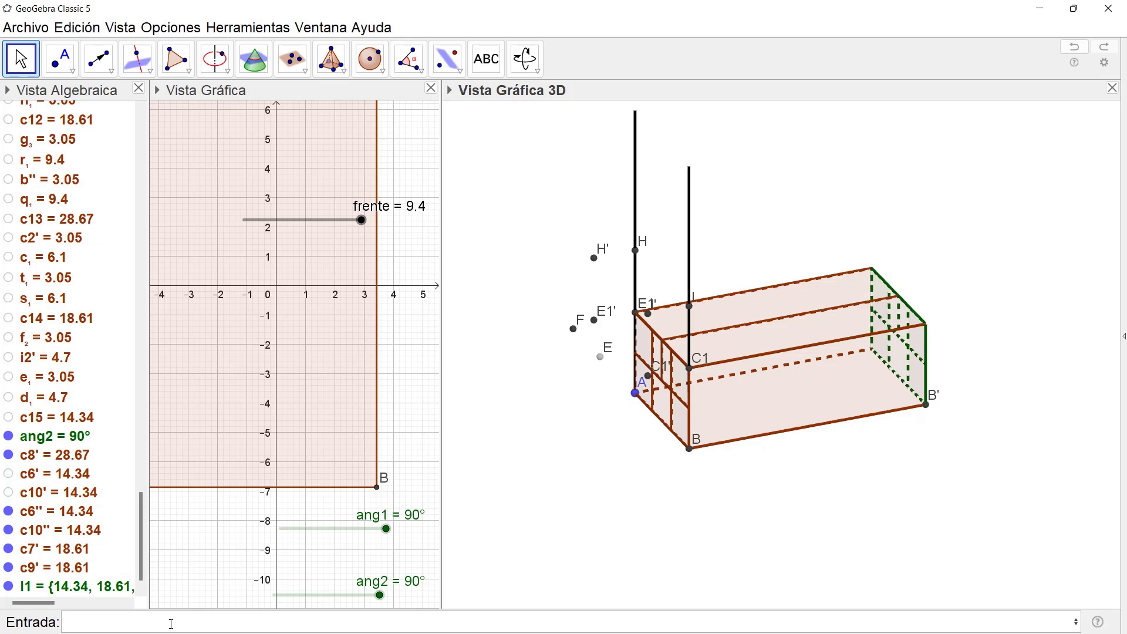
Step: Hide point I' above the front end of the box
right_click(553, 234)
click(605, 487)
right_drag(605, 488, 693, 509)
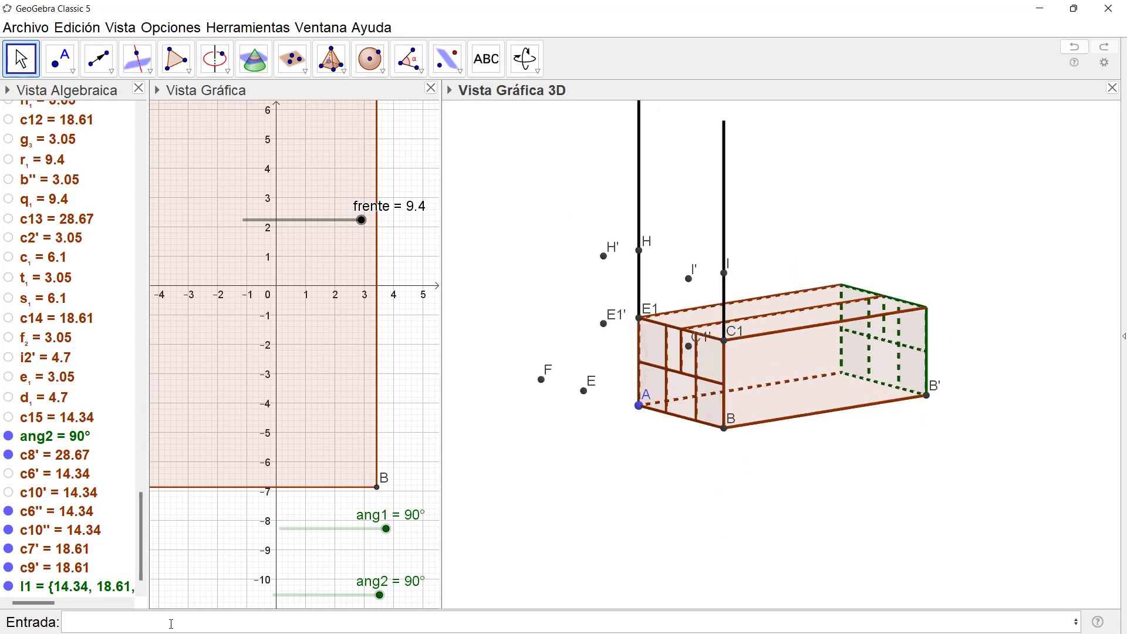
right_click(690, 277)
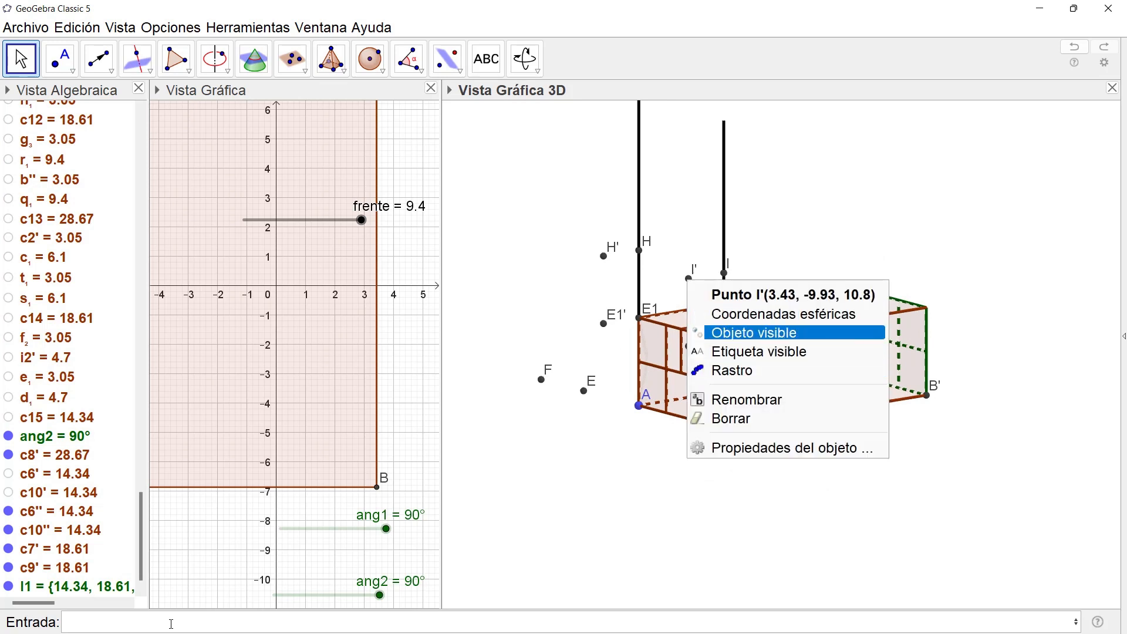
click(754, 333)
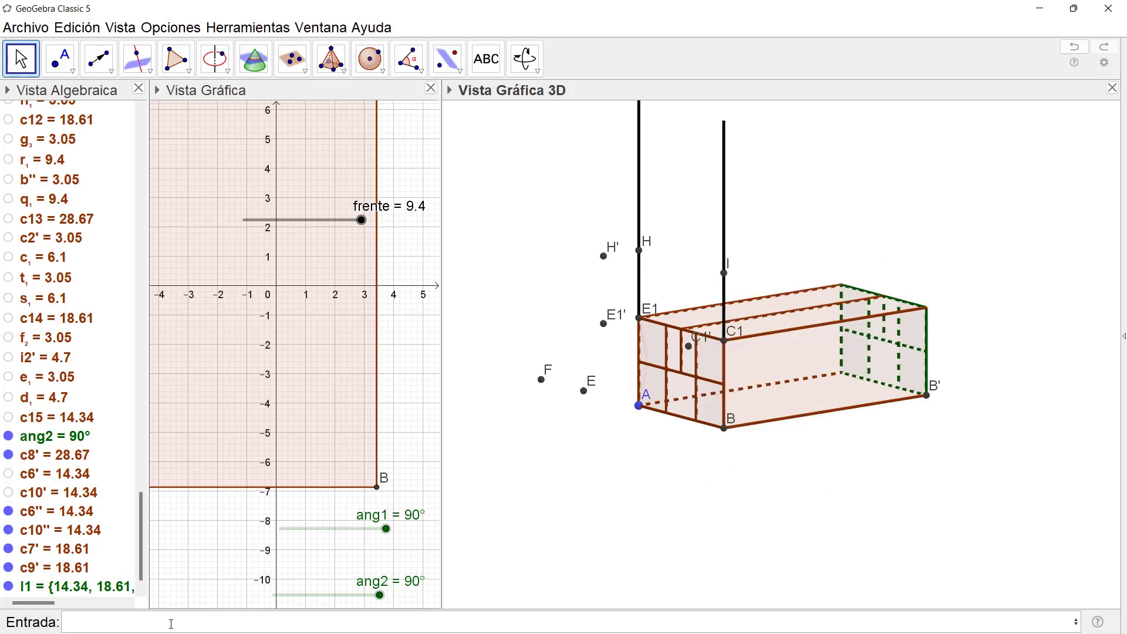
Step: Hide points E, F, E1', H', H and I together with the two vertical lines through A and B
ctrl+click(584, 391)
ctrl+click(604, 323)
ctrl+click(604, 256)
ctrl+click(639, 250)
ctrl+click(640, 206)
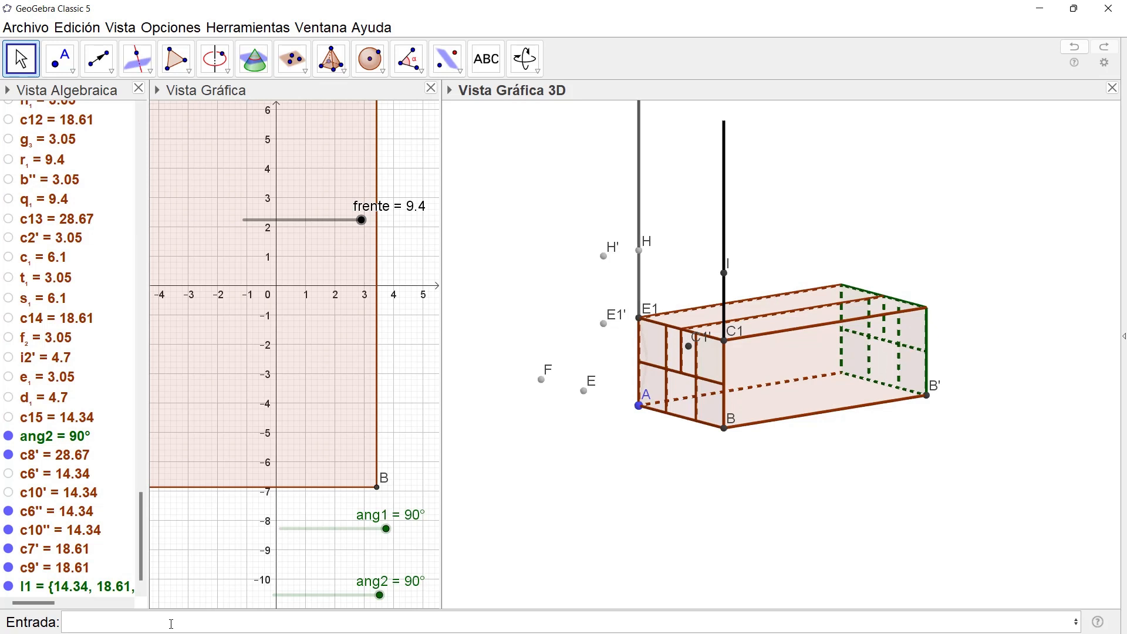
ctrl+click(724, 206)
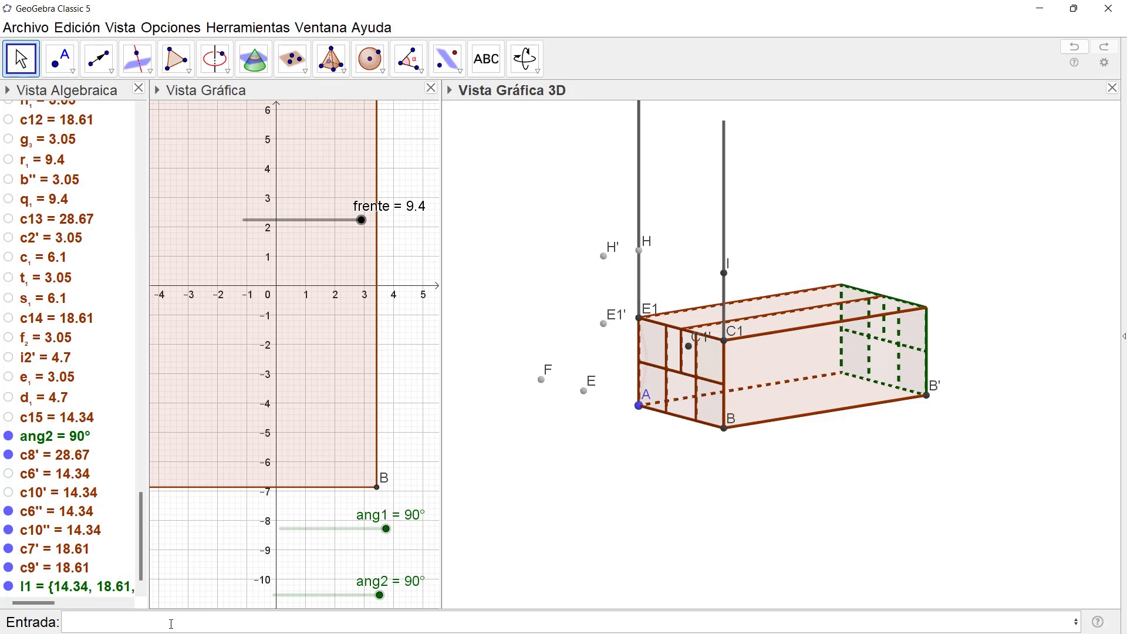
ctrl+click(724, 273)
right_click(725, 212)
click(763, 262)
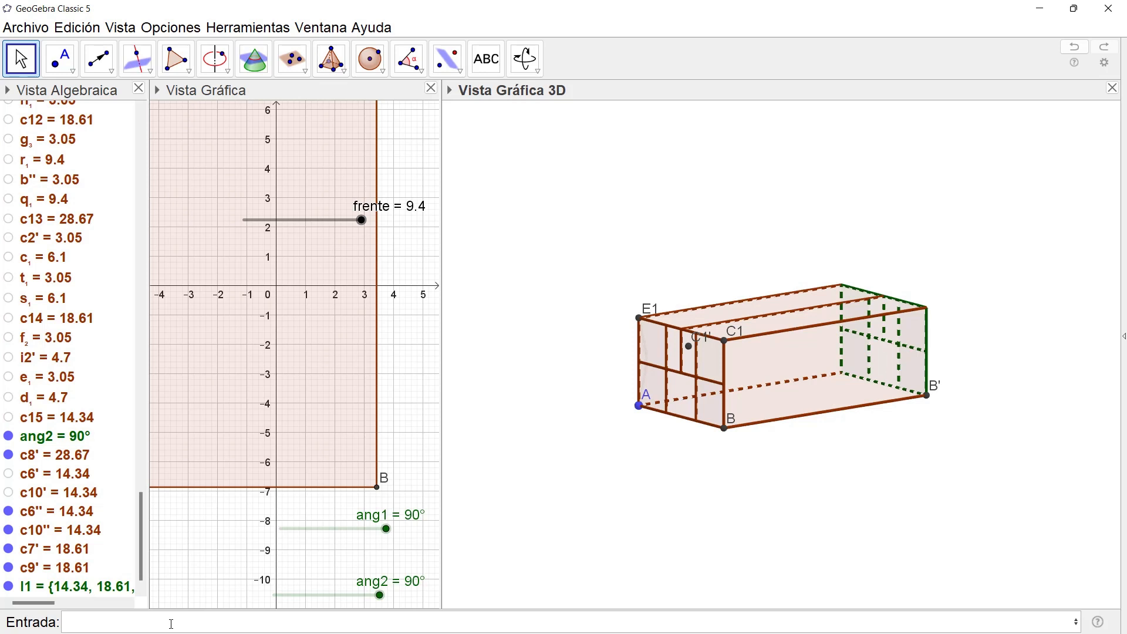
Step: Unfold the box flat by setting ang1 and ang2 to 0°, and hide points C1', C1 and B
drag(386, 529, 281, 529)
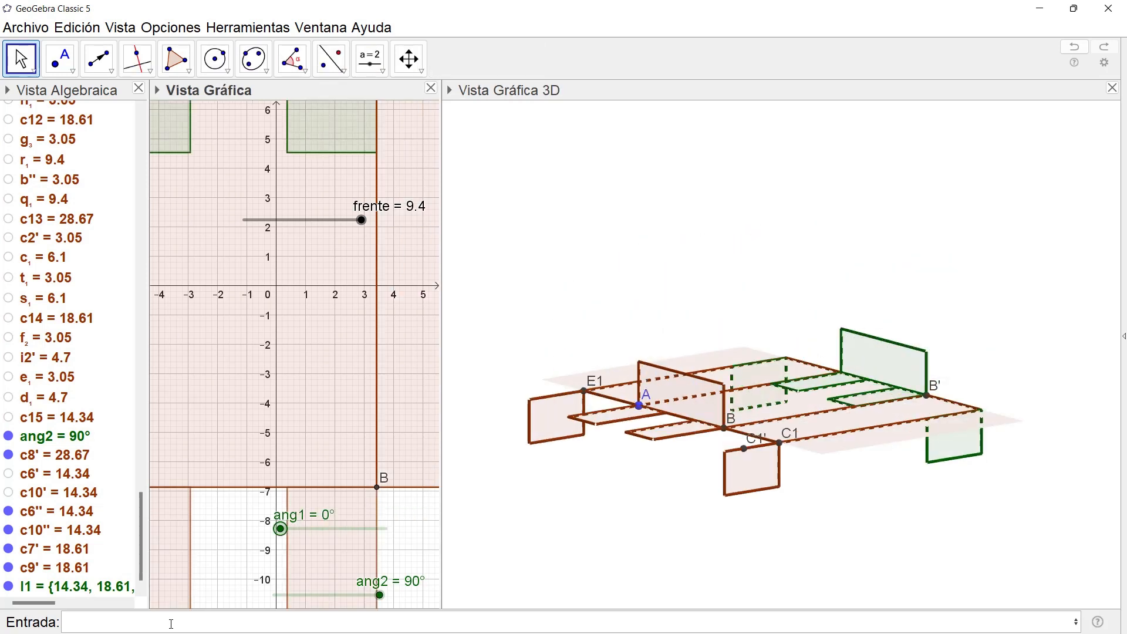
drag(380, 595, 274, 596)
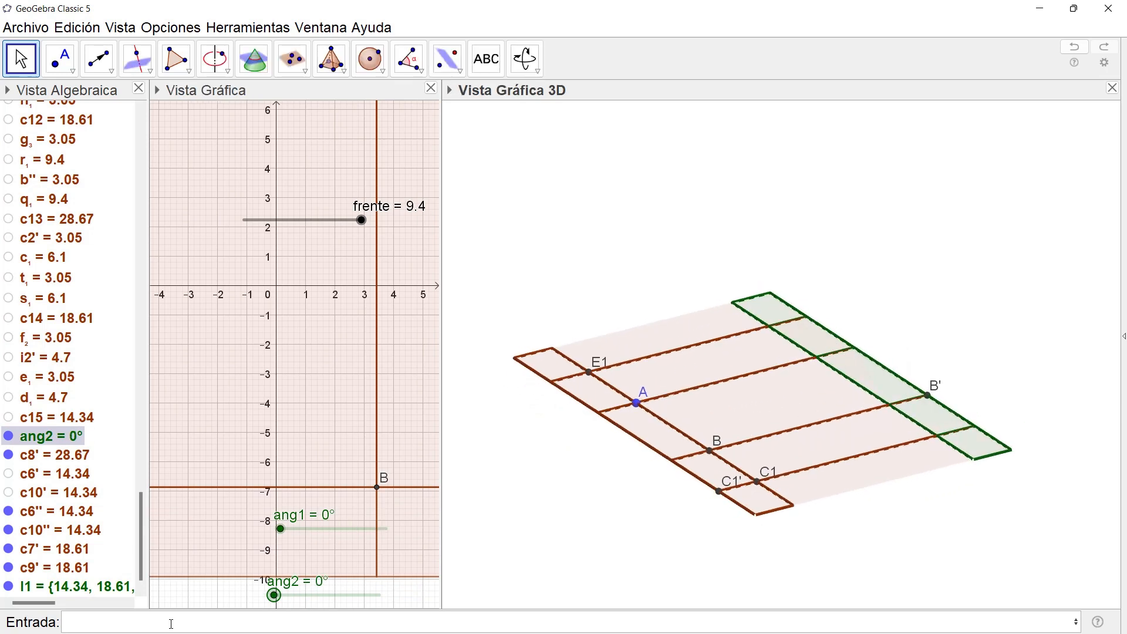
right_click(719, 490)
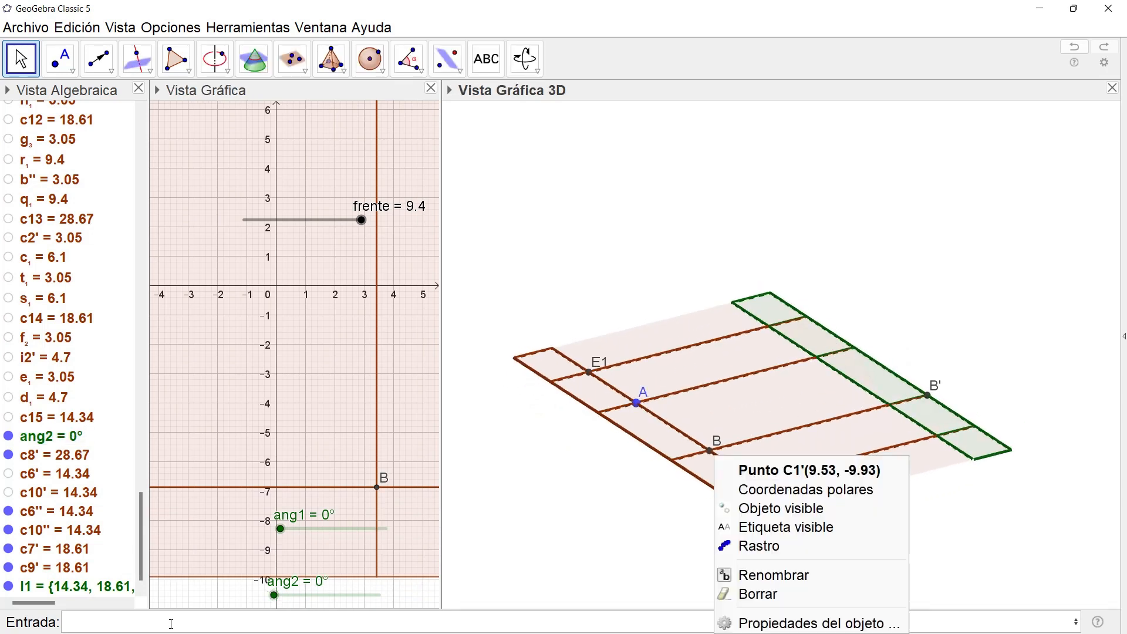
click(781, 508)
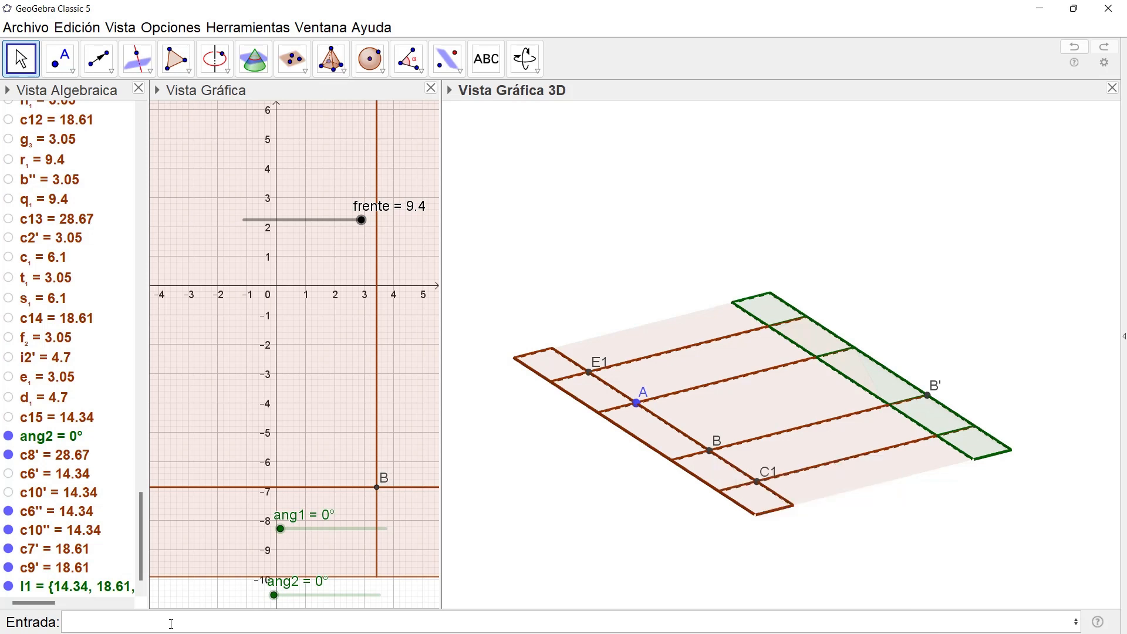
right_click(757, 481)
click(786, 506)
right_click(710, 451)
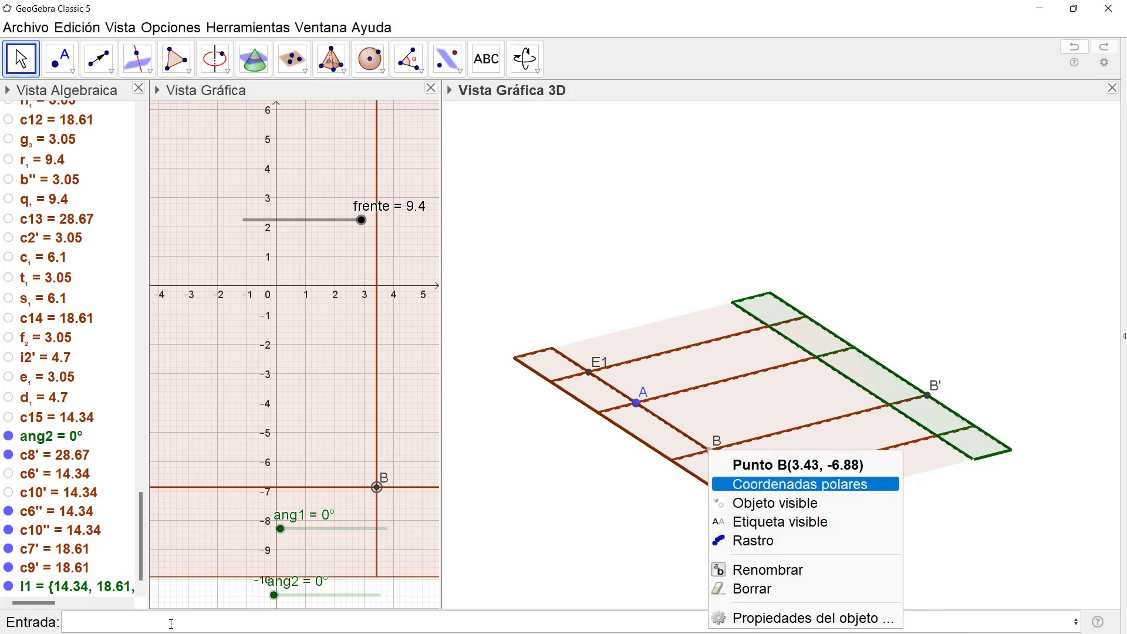
click(763, 503)
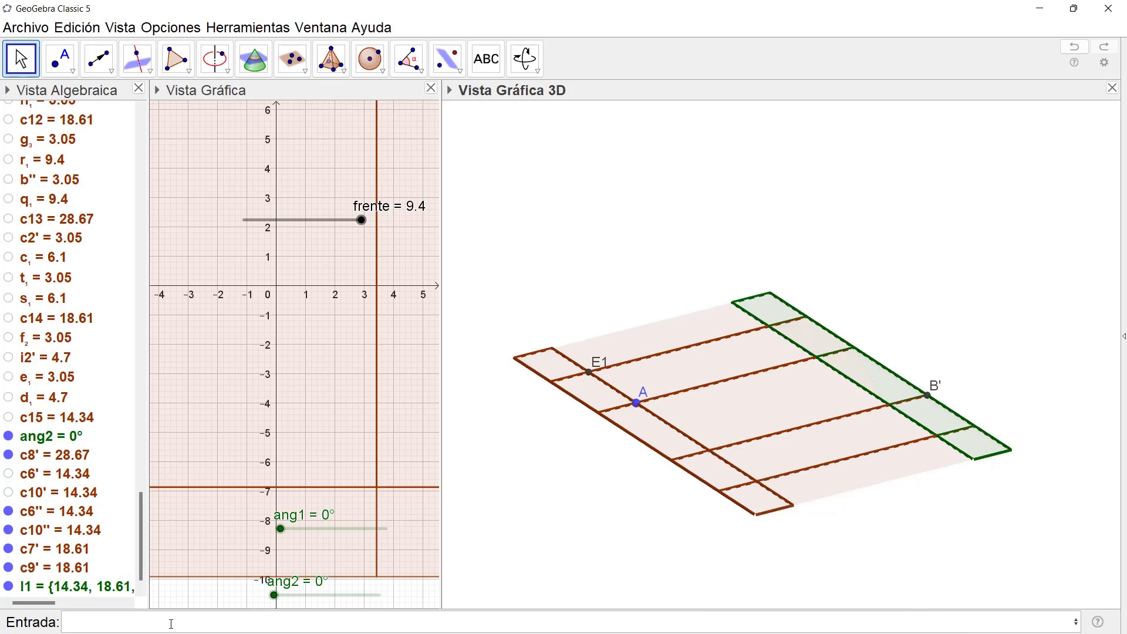
Step: Hide the remaining helper points E1 and B' on the flat box layout
right_click(589, 372)
click(640, 425)
right_click(927, 395)
click(981, 447)
Step: Fold the box walls upright by setting ang1 to 90°
drag(281, 529, 386, 529)
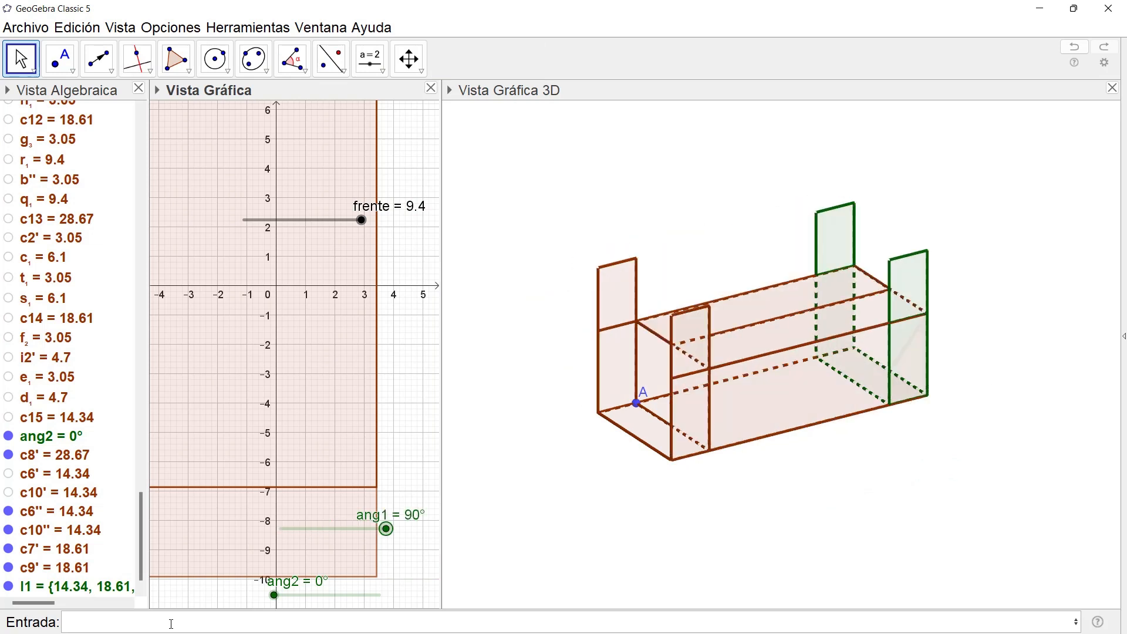